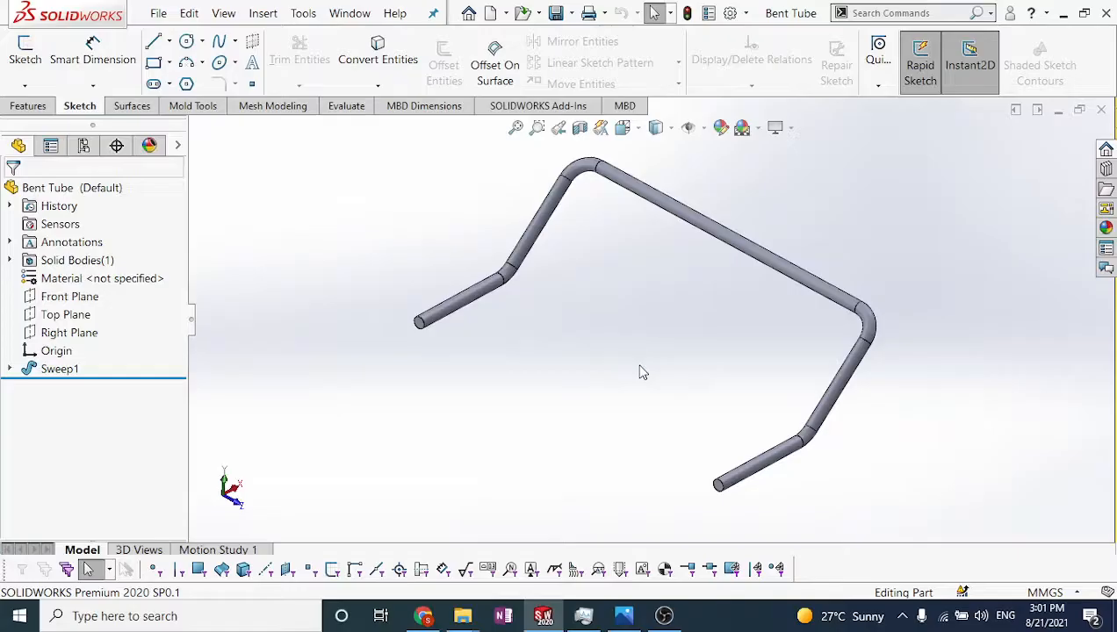
# Open the sweep's path sketch, 3DSketch1, for editing
pyautogui.moveTo(576, 360); pyautogui.dragTo(589, 394, button='middle')
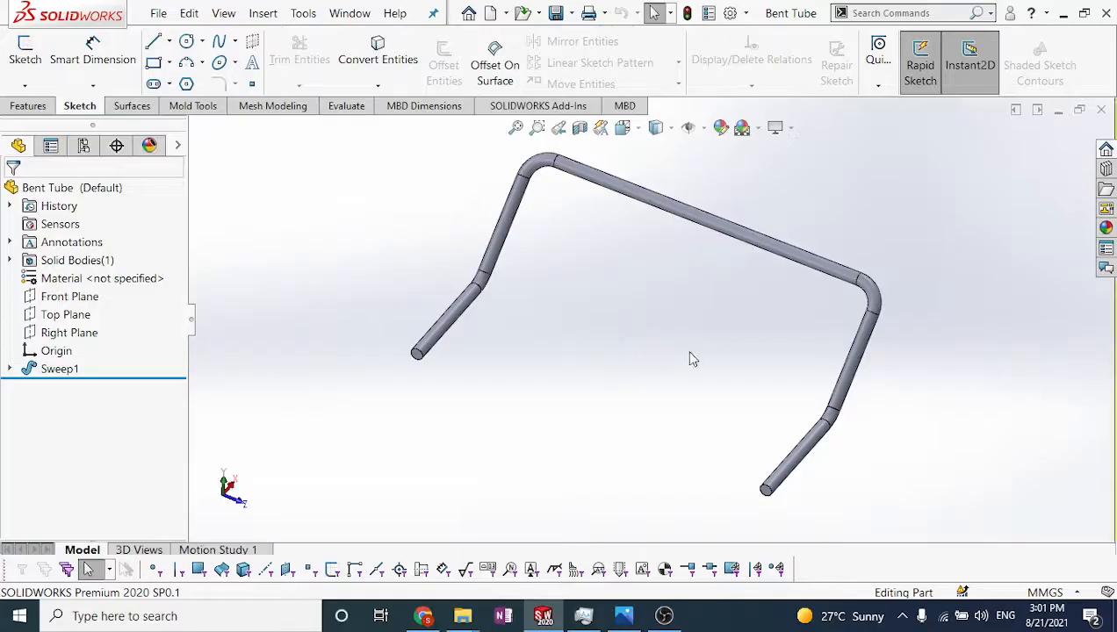
pyautogui.moveTo(691, 359); pyautogui.dragTo(655, 339, button='middle')
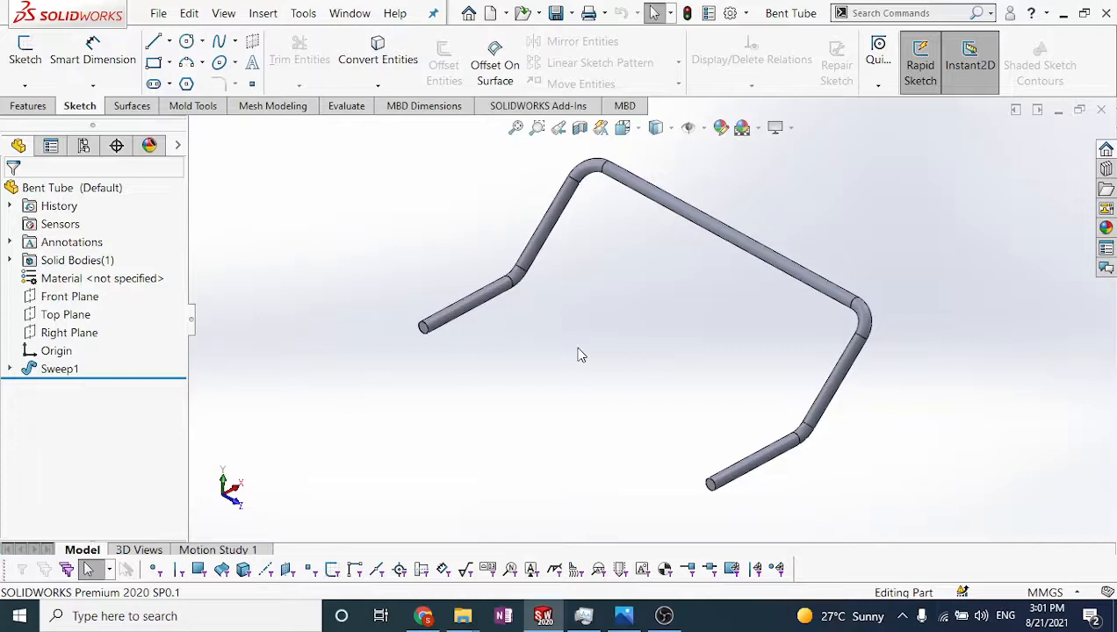
pyautogui.click(9, 369)
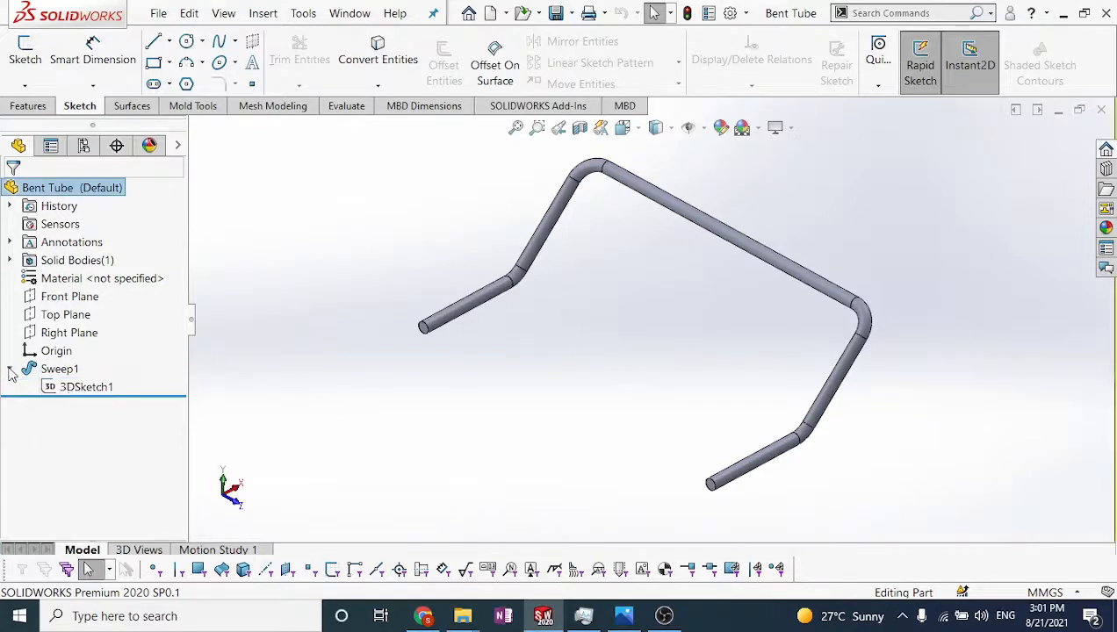
pyautogui.rightClick(70, 397)
pyautogui.click(83, 296)
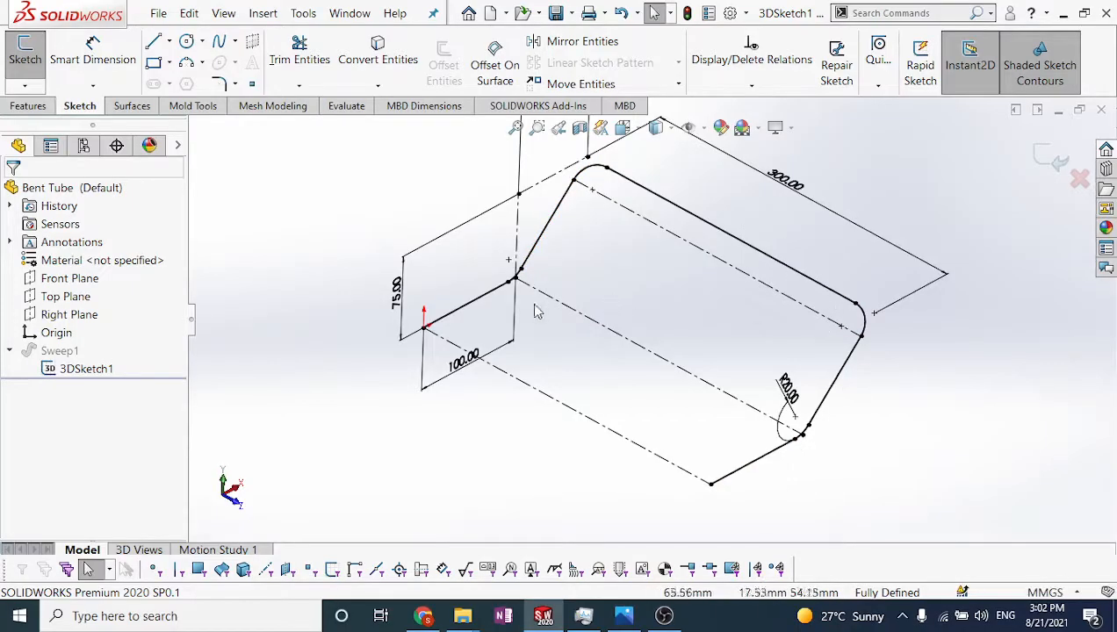
# Dimension the first straight tube segment, from the origin to the start of the first bend
pyautogui.scroll(-1, 491, 316)
pyautogui.scroll(-3, 496, 321)
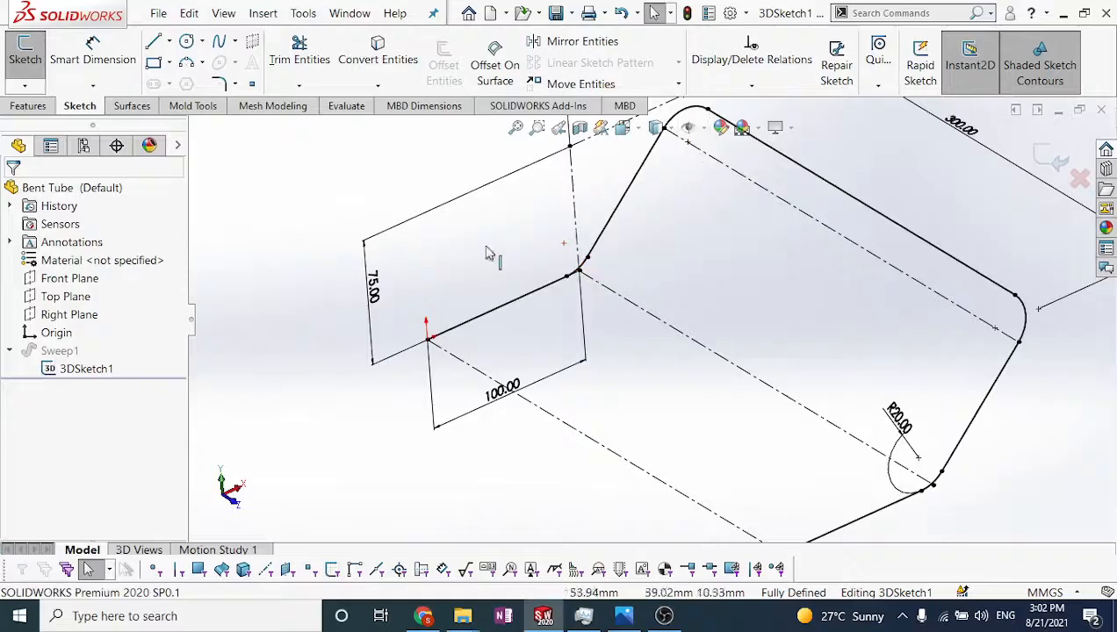
pyautogui.click(92, 53)
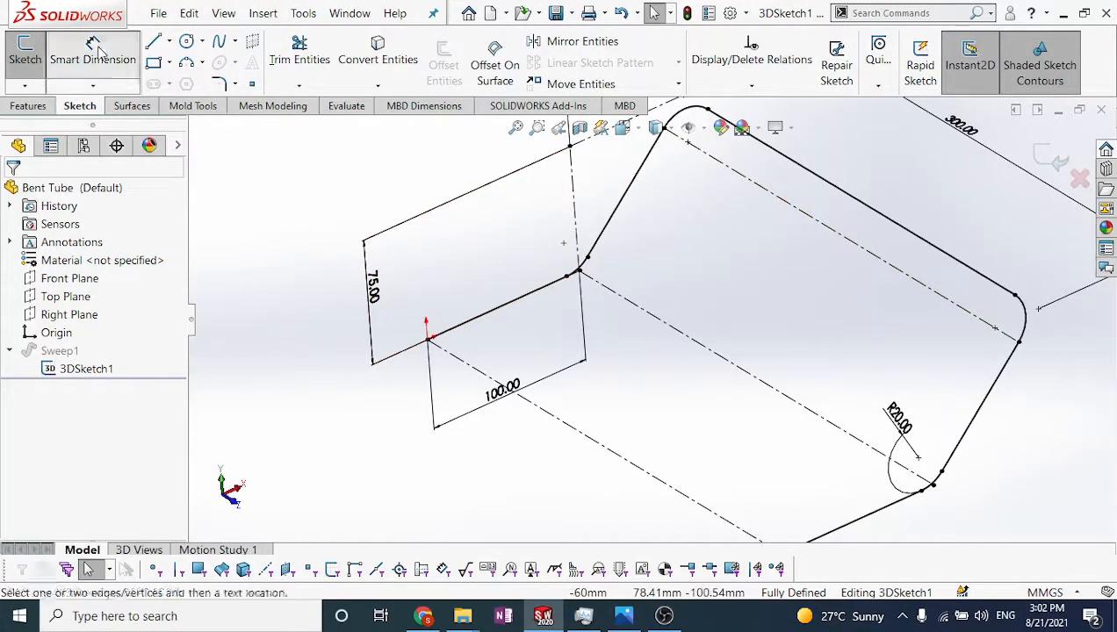
pyautogui.click(427, 340)
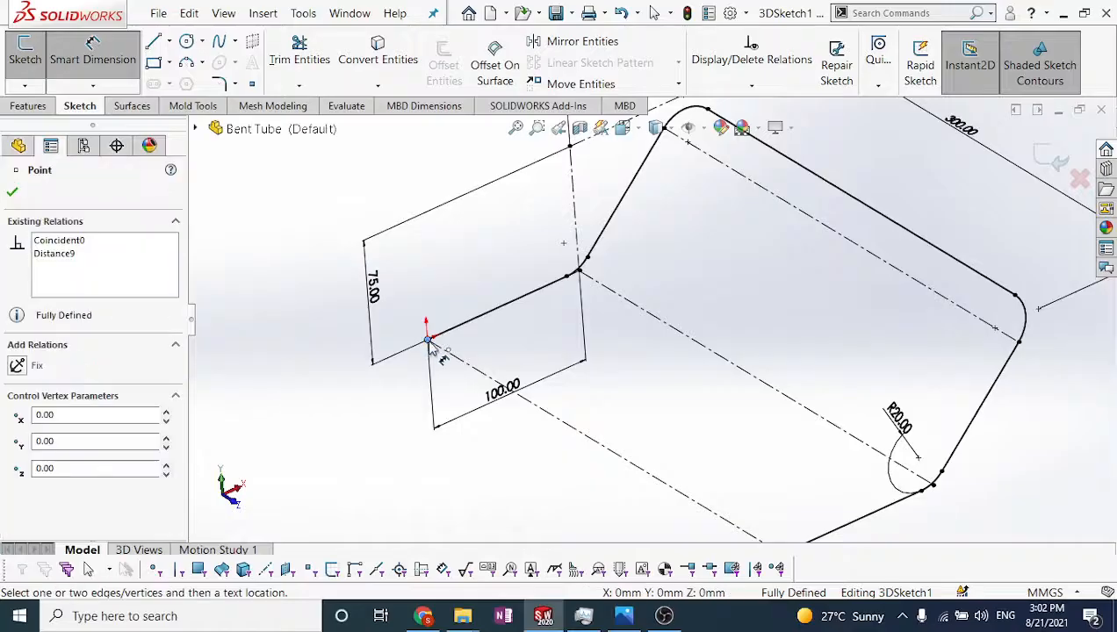
pyautogui.click(567, 279)
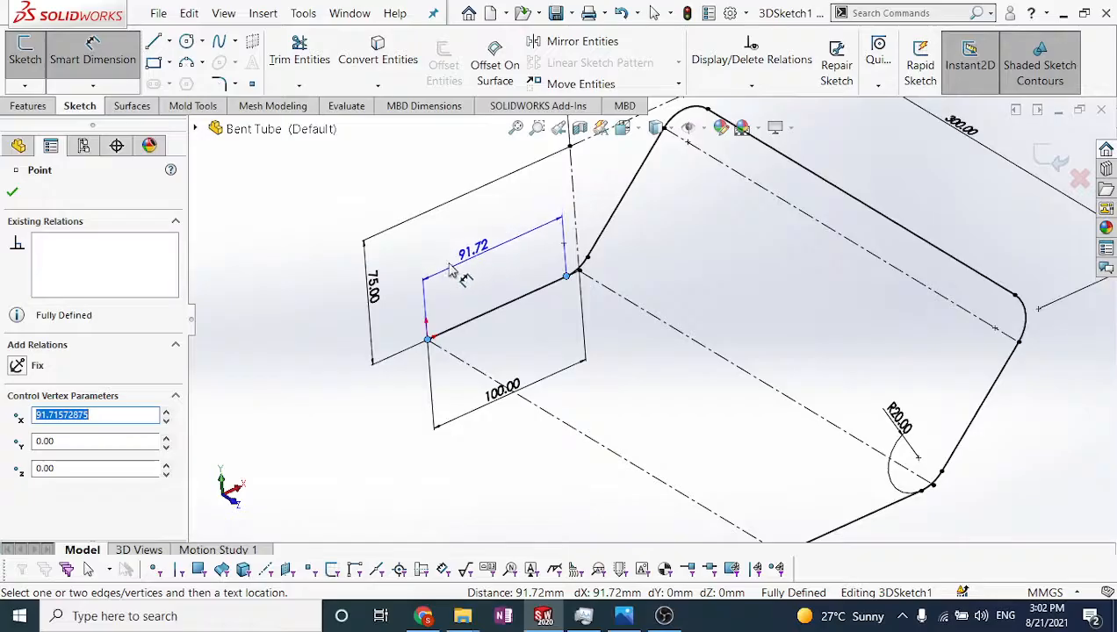
pyautogui.click(490, 248)
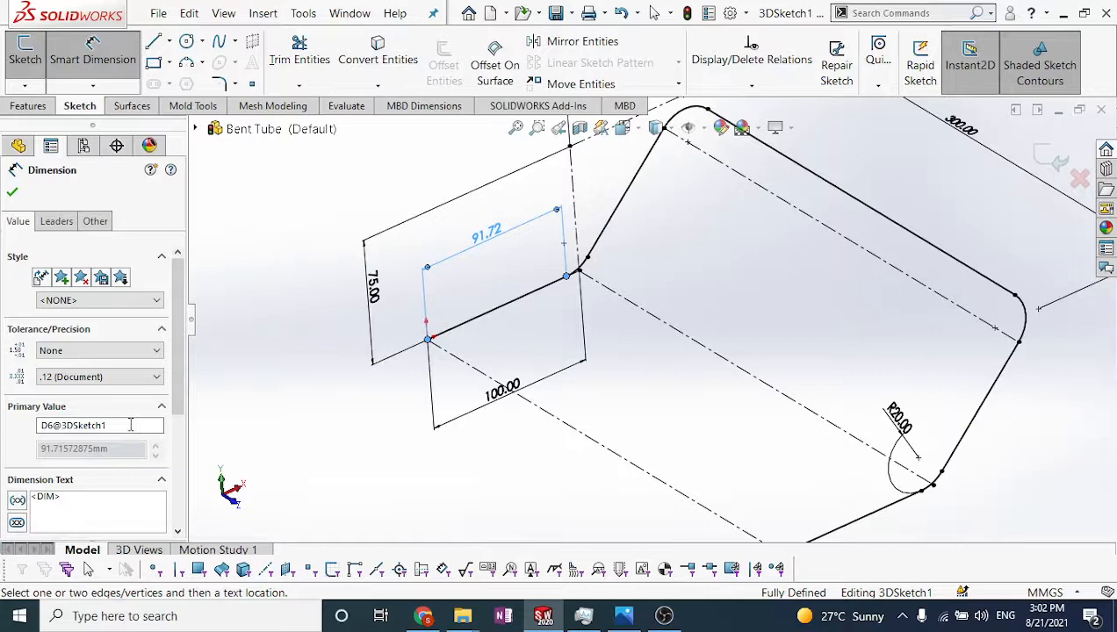
# Rename the first straight segment's dimension as L1
pyautogui.moveTo(130, 425); pyautogui.dragTo(16, 421)
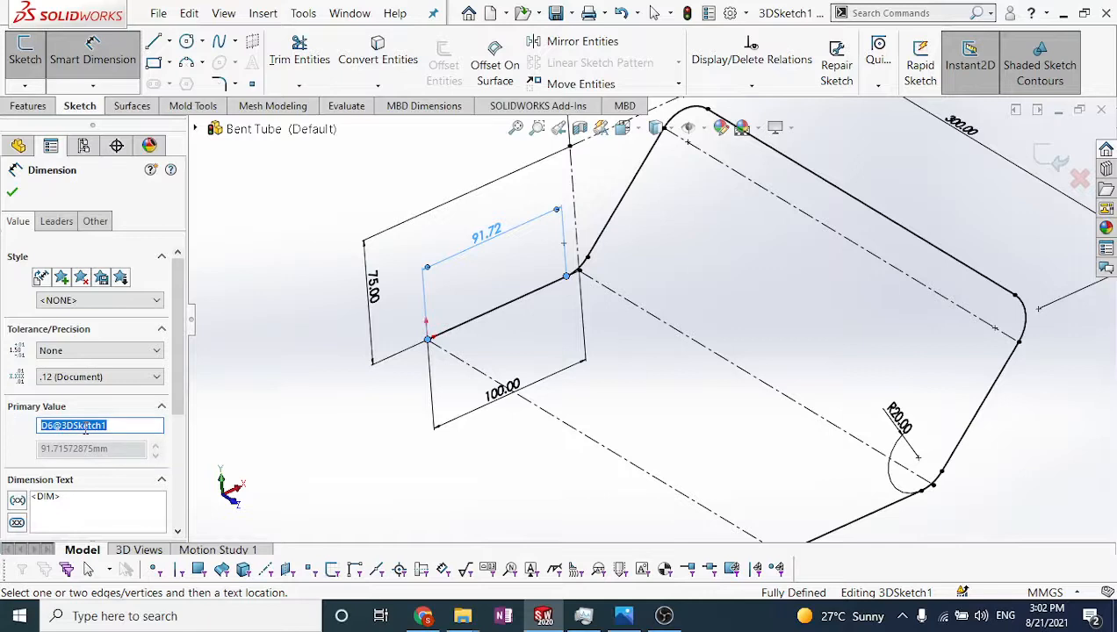
pyautogui.press('BackSpace')
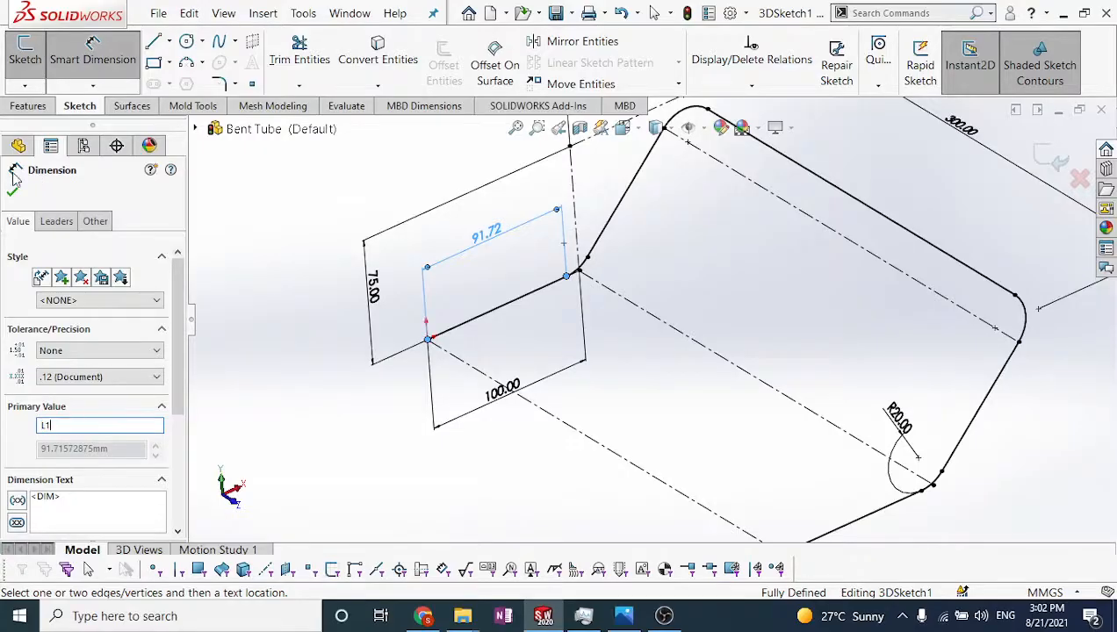
pyautogui.write('L1')
pyautogui.click(11, 194)
# Add an arc length dimension to the bend after the first straight segment and name it L2
pyautogui.scroll(2, 628, 244)
pyautogui.scroll(2, 628, 243)
pyautogui.scroll(-3, 628, 244)
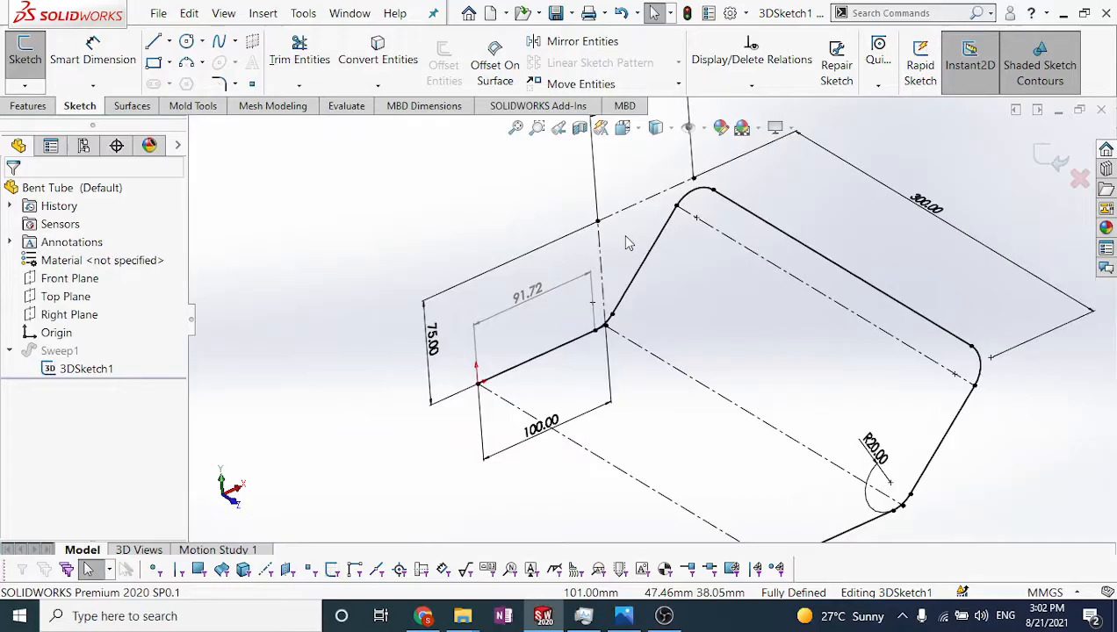
pyautogui.click(100, 58)
pyautogui.scroll(1, 718, 336)
pyautogui.scroll(-2, 719, 336)
pyautogui.scroll(-3, 718, 336)
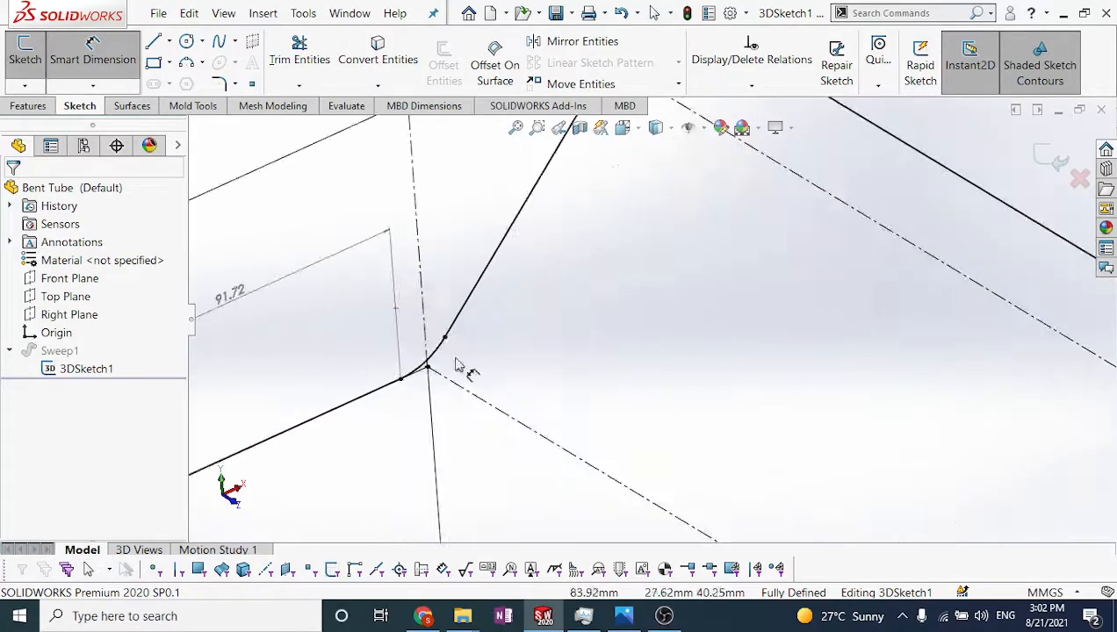
pyautogui.click(400, 379)
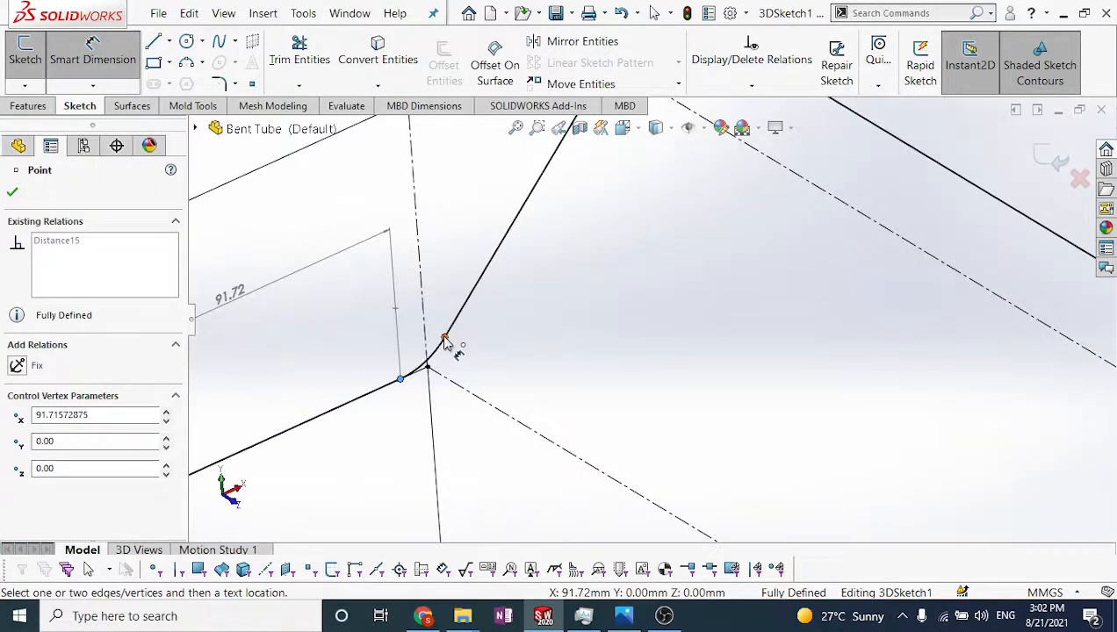
pyautogui.click(445, 338)
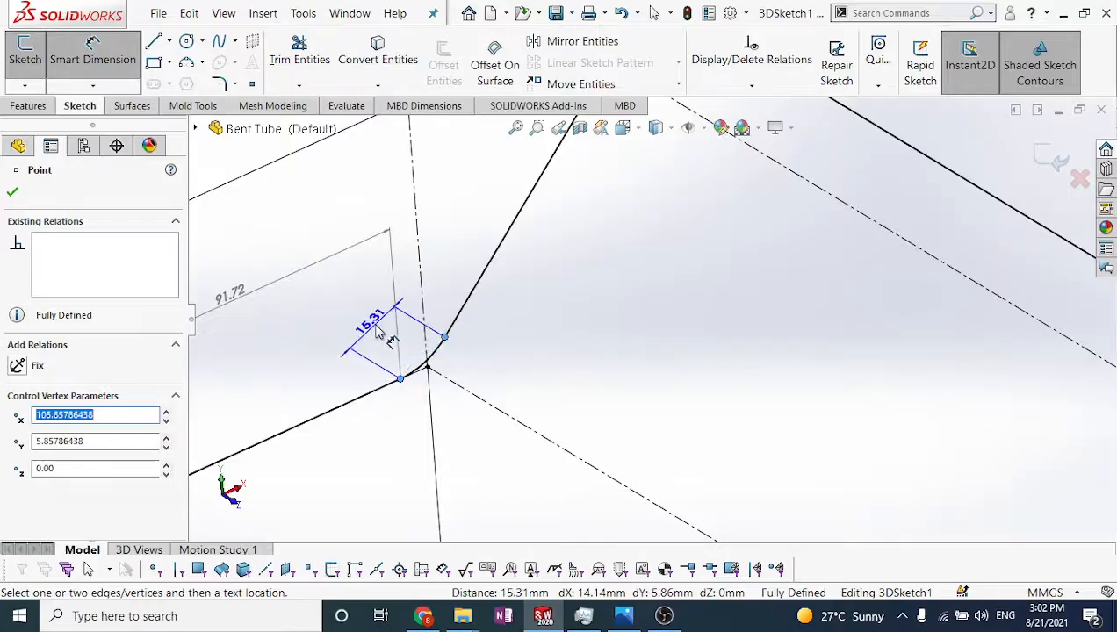
pyautogui.moveTo(378, 334); pyautogui.dragTo(346, 316, button='middle')
pyautogui.scroll(1, 577, 377)
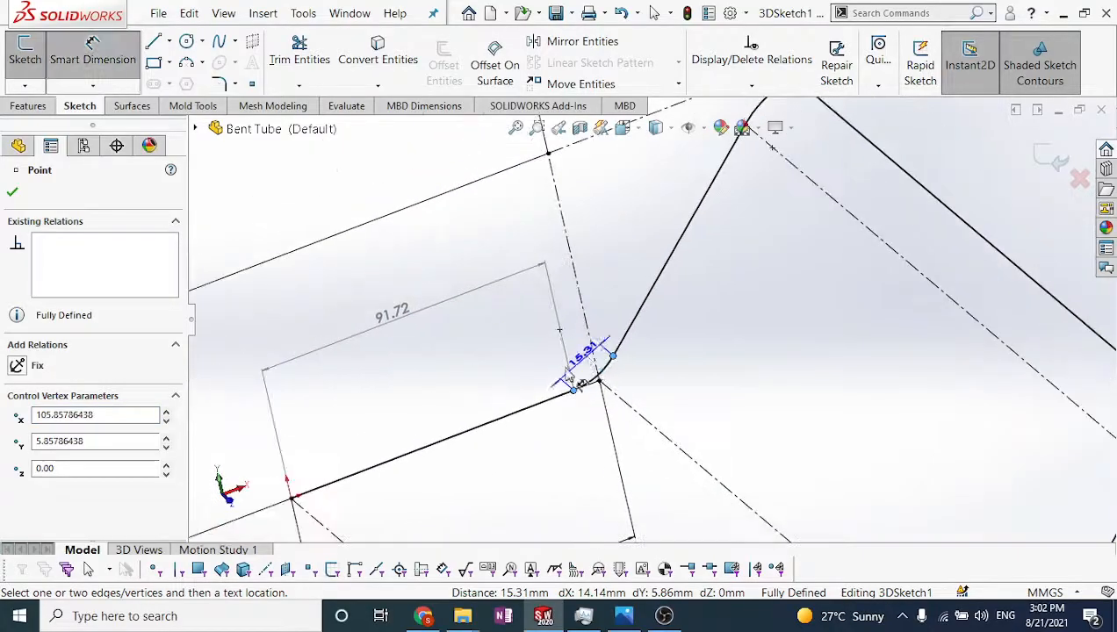
pyautogui.scroll(-4, 577, 371)
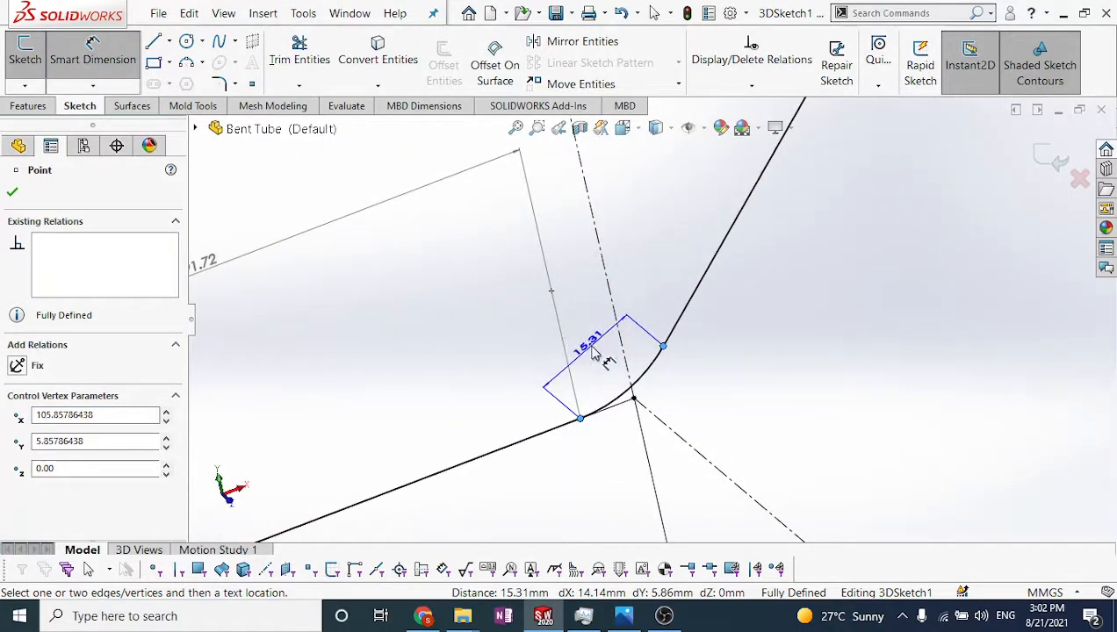
pyautogui.moveTo(601, 364); pyautogui.dragTo(598, 354, button='middle')
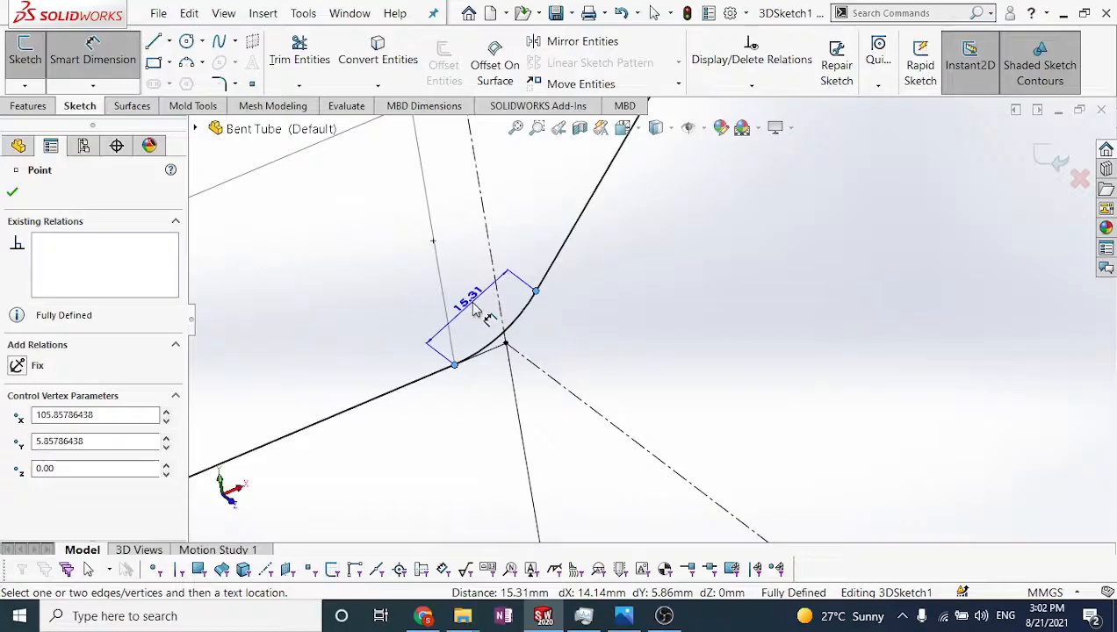
pyautogui.click(516, 329)
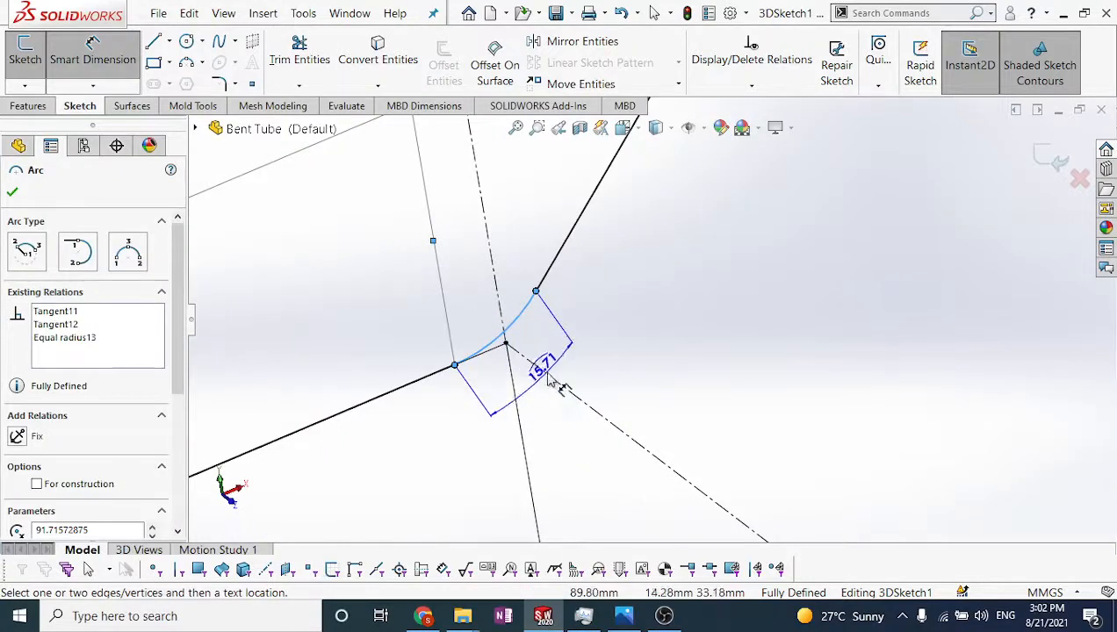
pyautogui.moveTo(531, 374); pyautogui.dragTo(532, 380, button='middle')
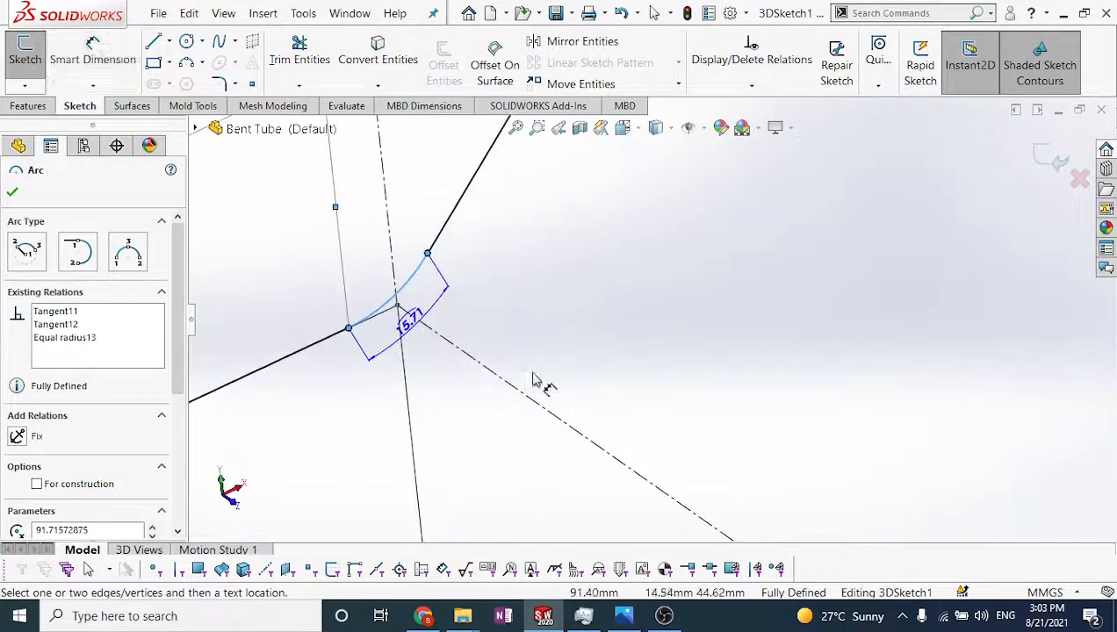
pyautogui.click(428, 343)
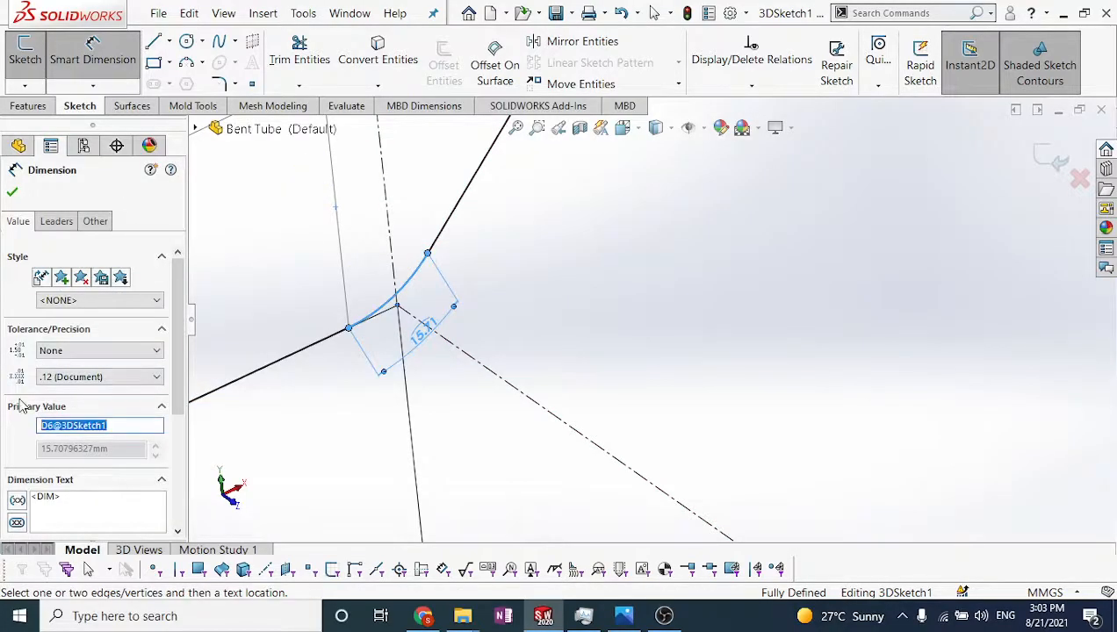
pyautogui.write('12')
pyautogui.click(12, 193)
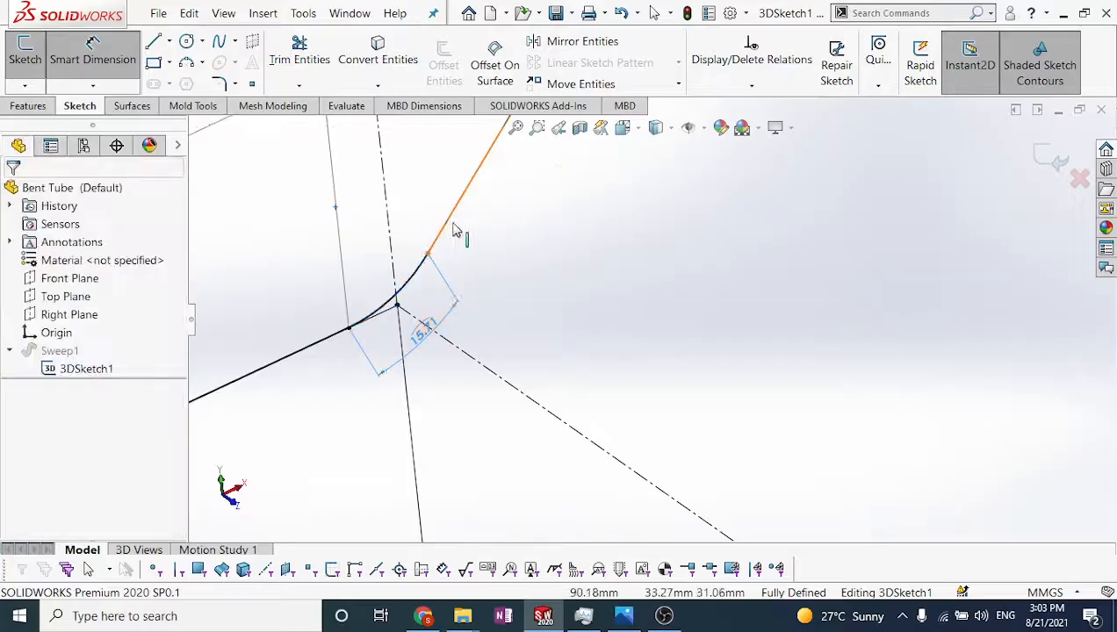
# Dimension the sloped straight segment between its two bend tangent points and name the dimension L3
pyautogui.scroll(5, 456, 232)
pyautogui.scroll(-3, 712, 231)
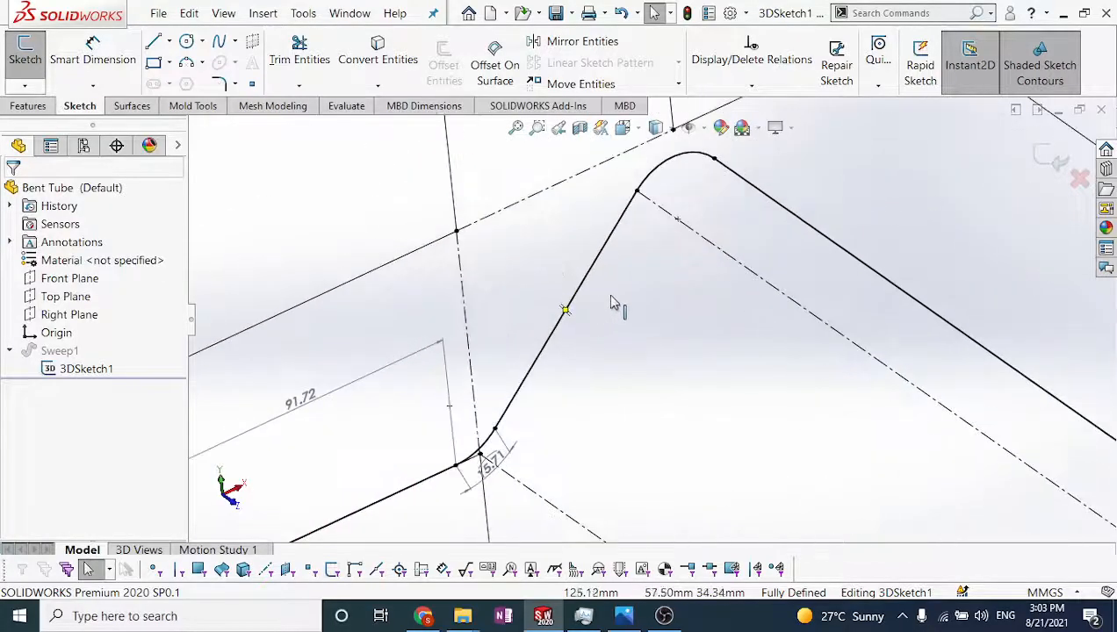
pyautogui.click(116, 51)
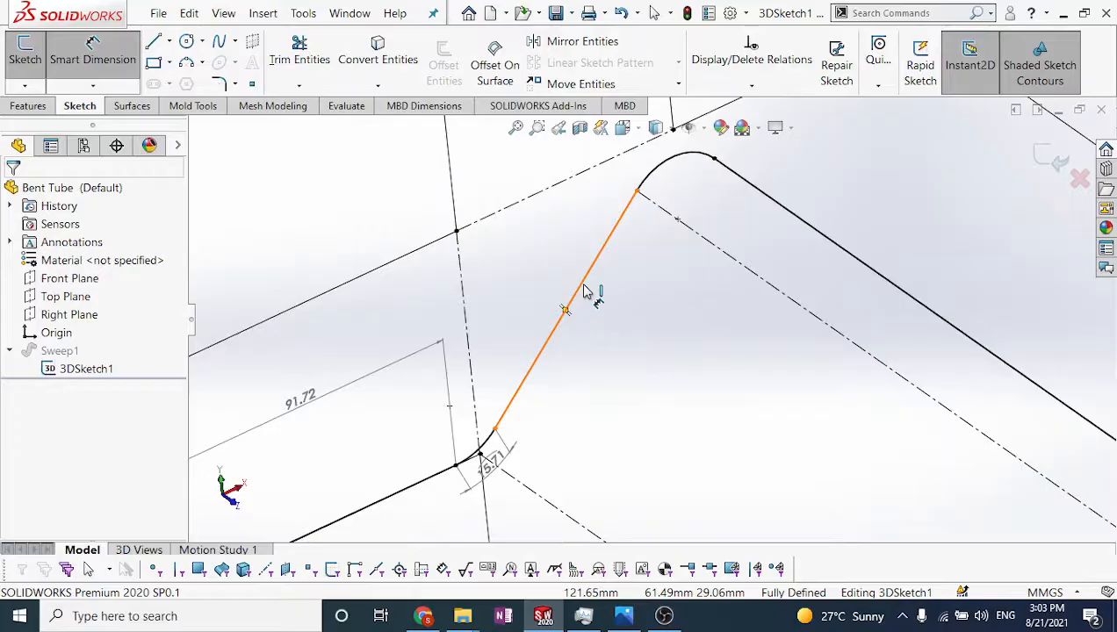
pyautogui.click(586, 293)
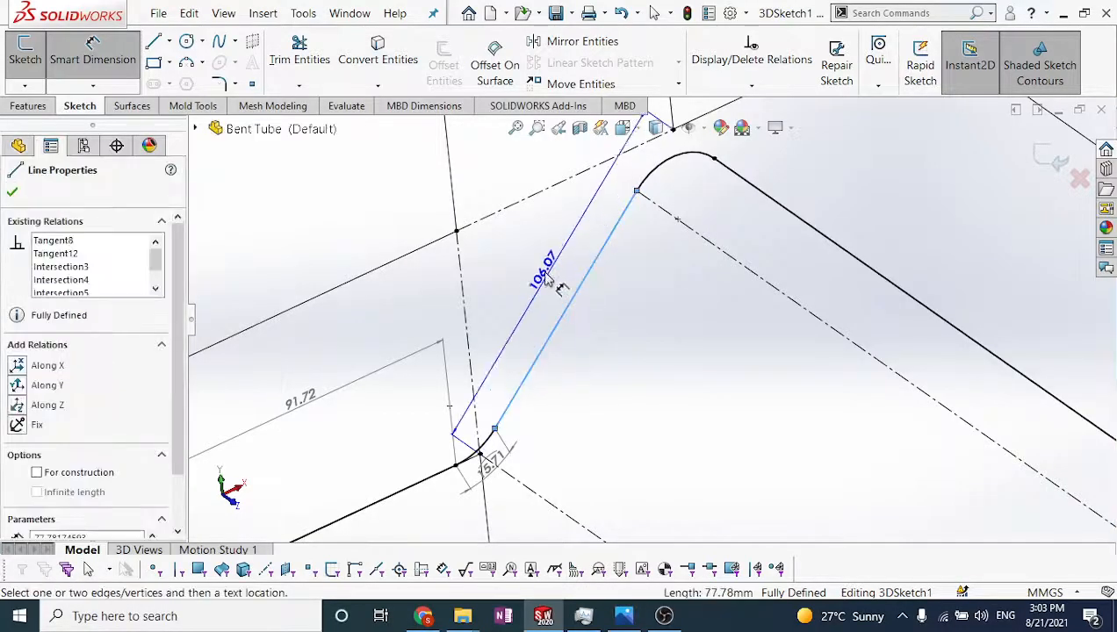
pyautogui.scroll(2, 545, 273)
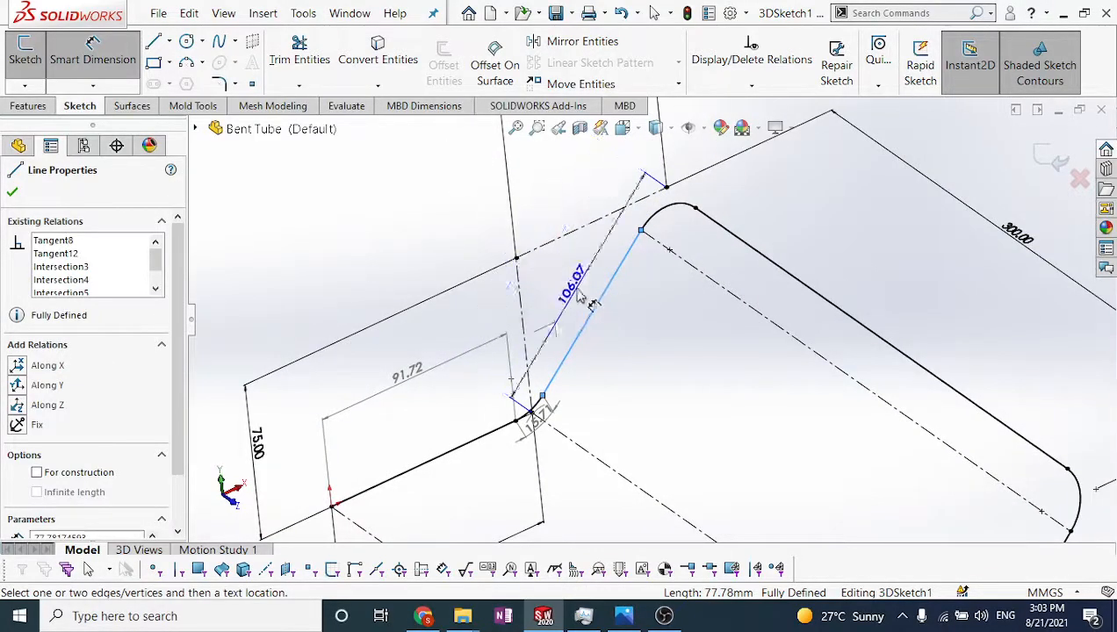
pyautogui.press('Escape')
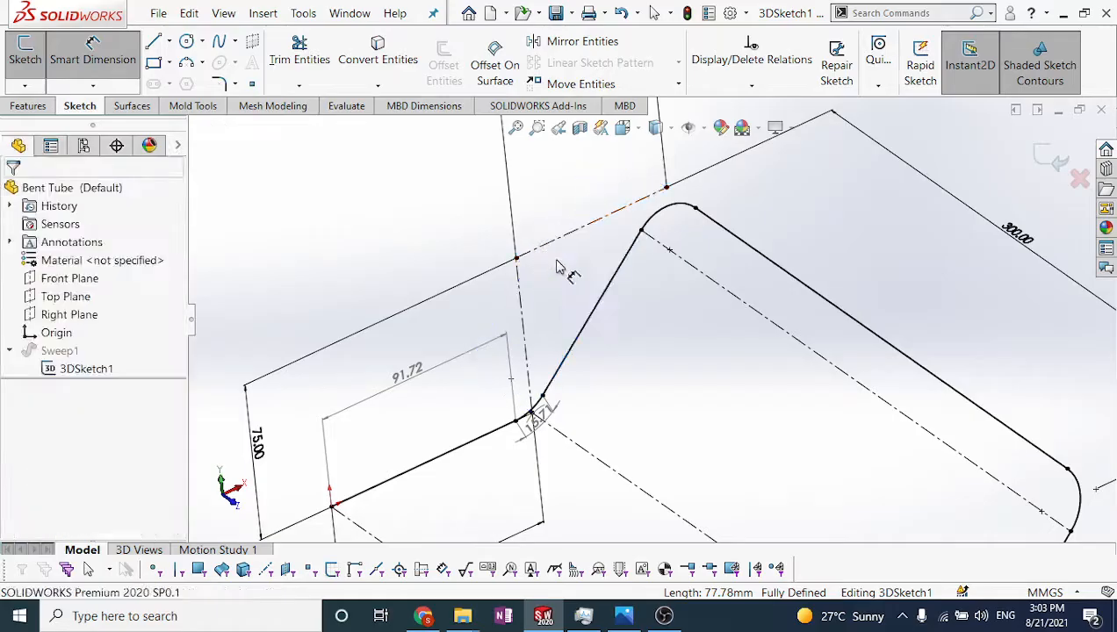
pyautogui.click(543, 396)
pyautogui.click(641, 230)
pyautogui.click(562, 256)
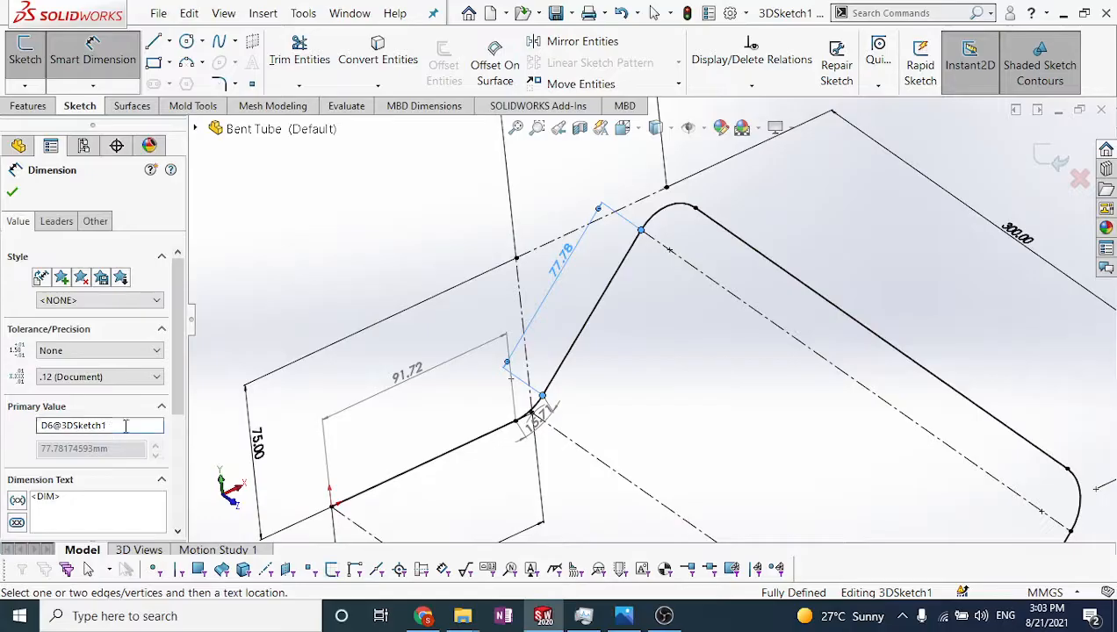
pyautogui.doubleClick(79, 425)
pyautogui.write('1')
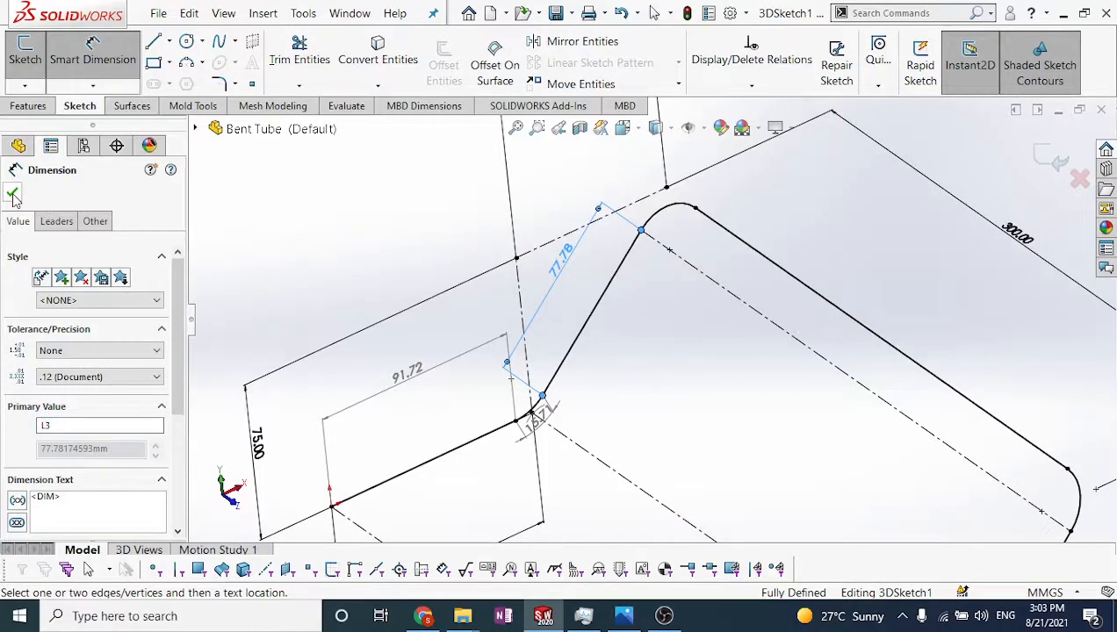
pyautogui.click(12, 195)
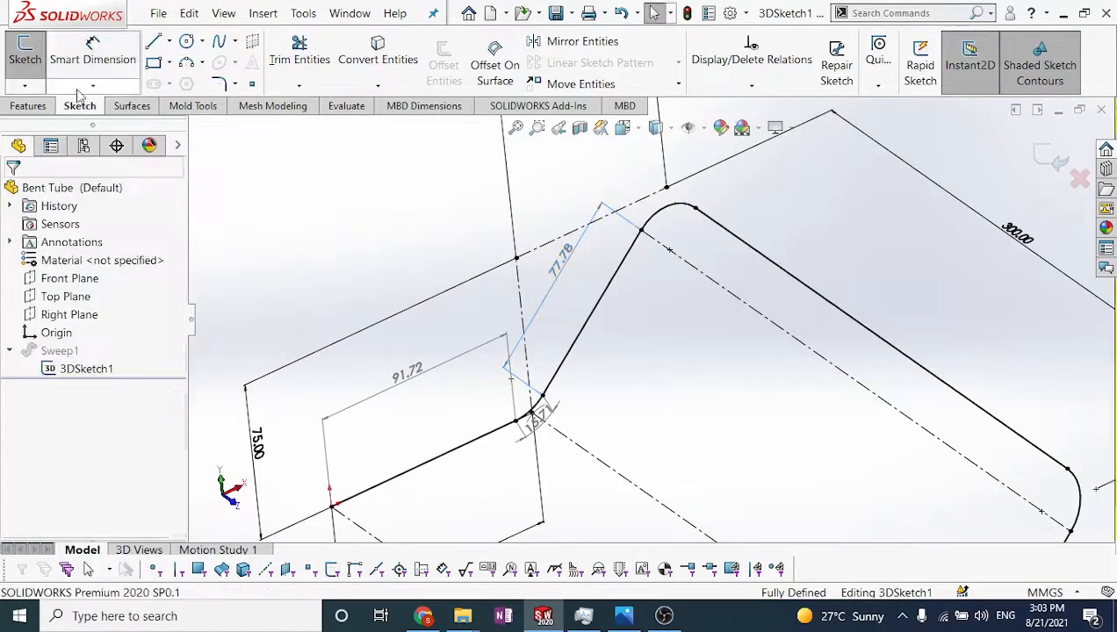
# Add an arc length dimension to the bend at the upper end of the sloped segment and name it L4
pyautogui.click(642, 231)
pyautogui.click(694, 209)
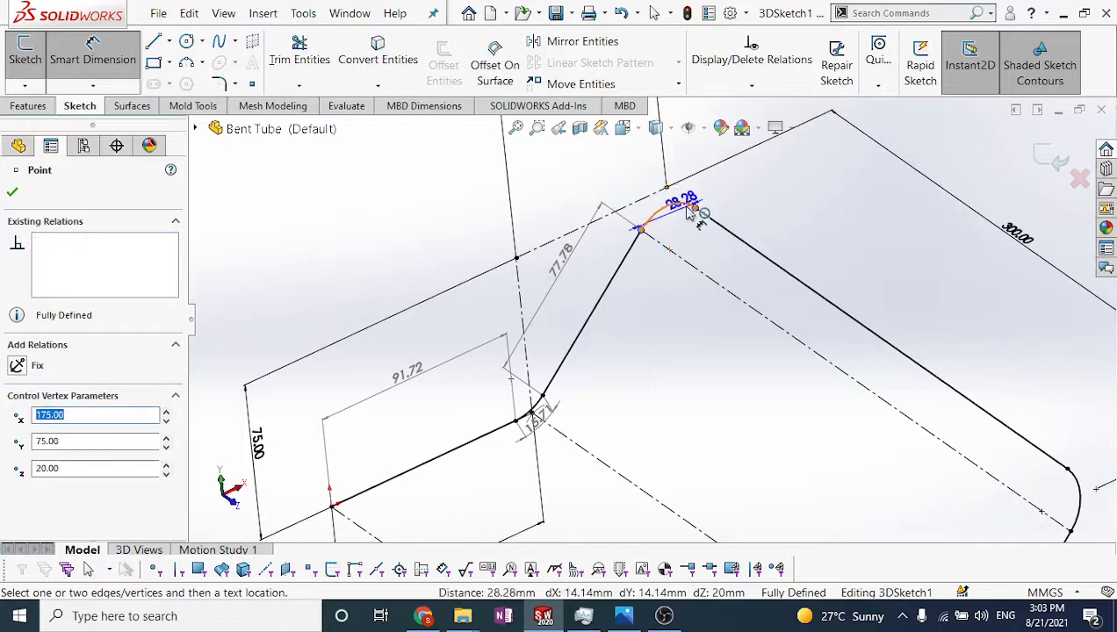
pyautogui.click(683, 205)
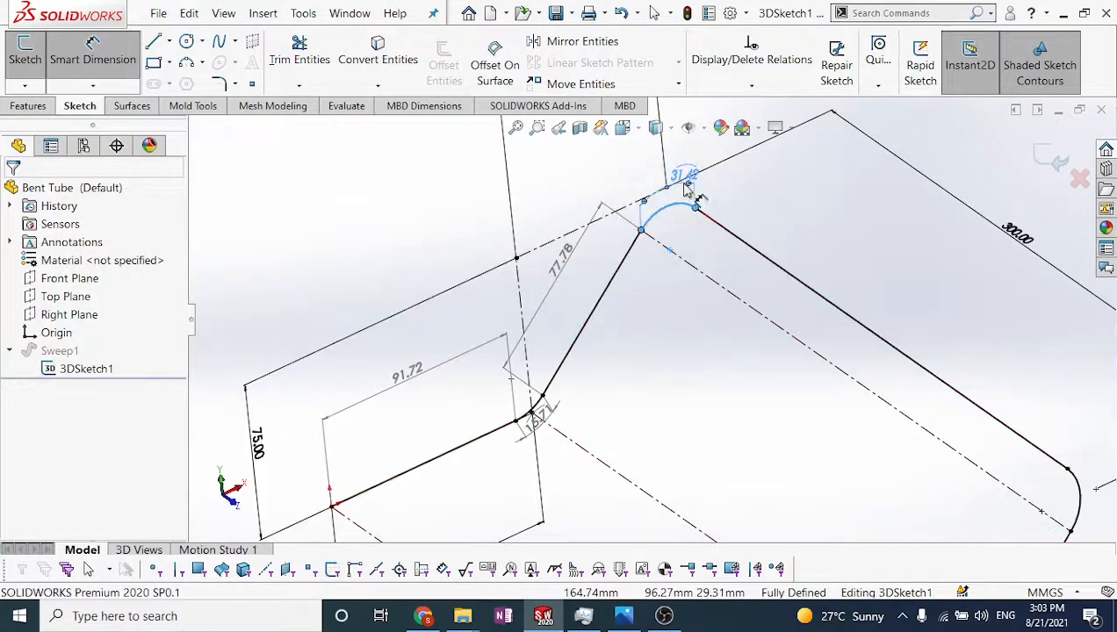
pyautogui.click(686, 188)
pyautogui.moveTo(112, 425); pyautogui.dragTo(4, 422)
pyautogui.write('L')
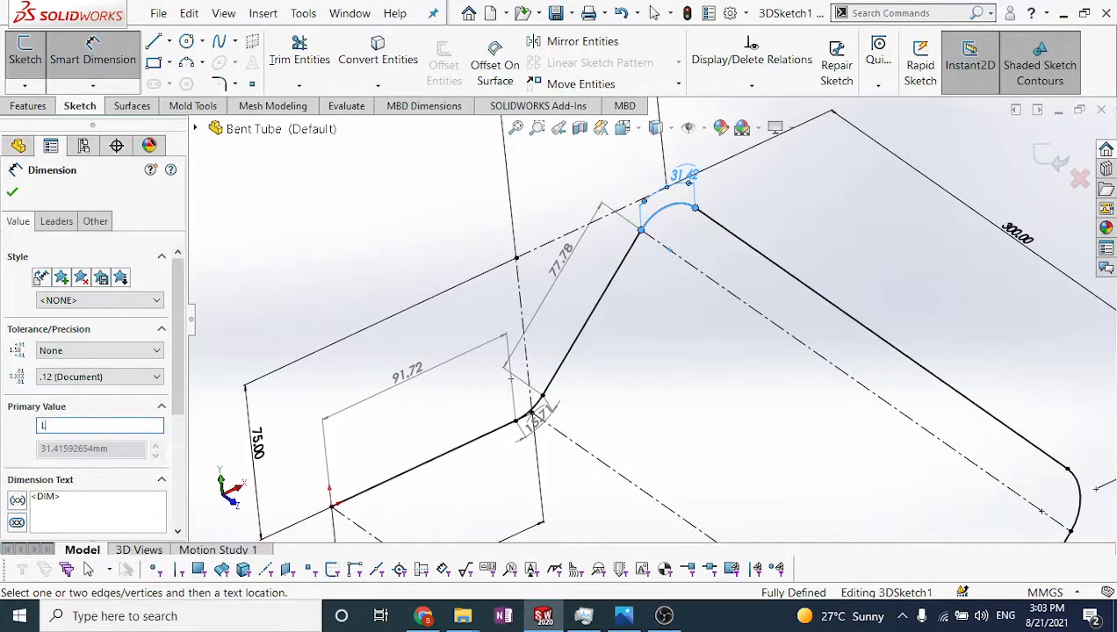
pyautogui.write('4')
pyautogui.click(12, 192)
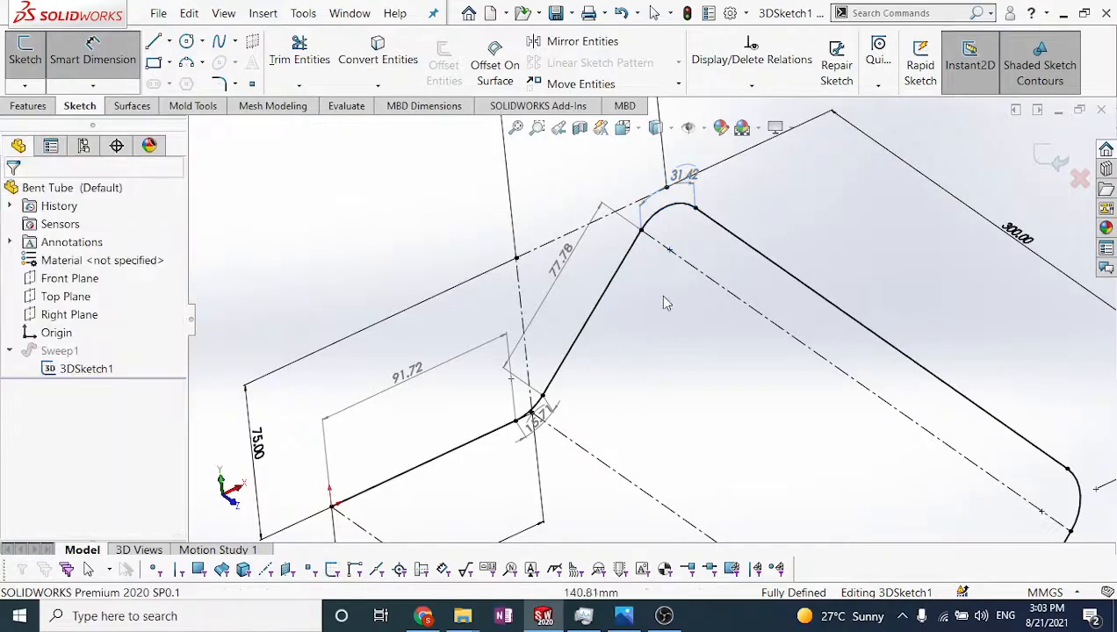
# Dimension the long straight segment between its two bend tangent points and name the dimension L5
pyautogui.press('f')
pyautogui.click(90, 63)
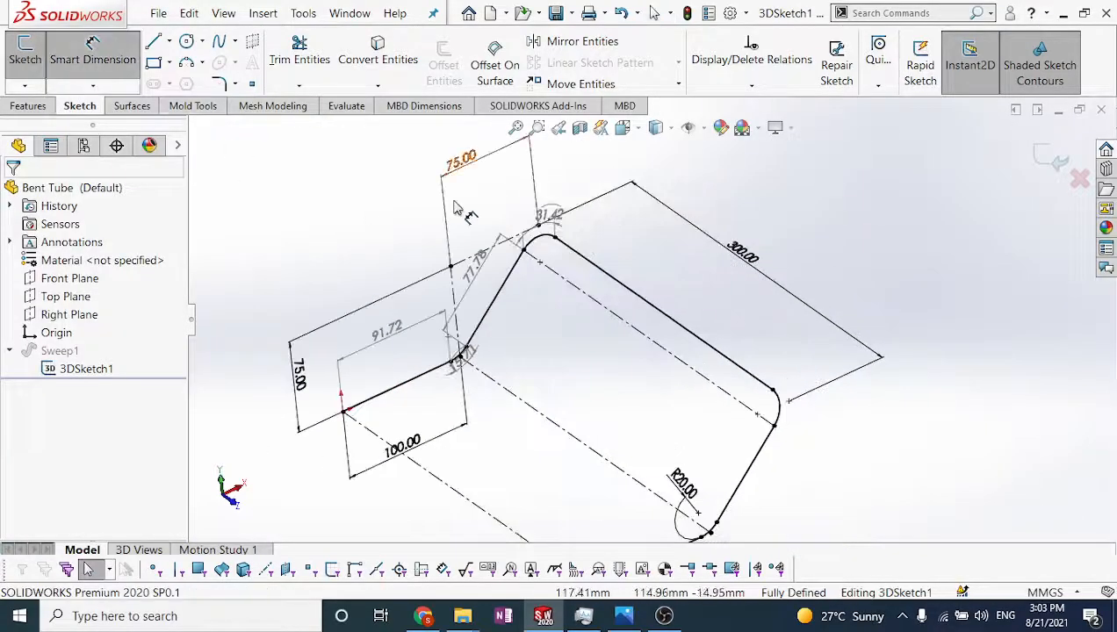
pyautogui.click(790, 400)
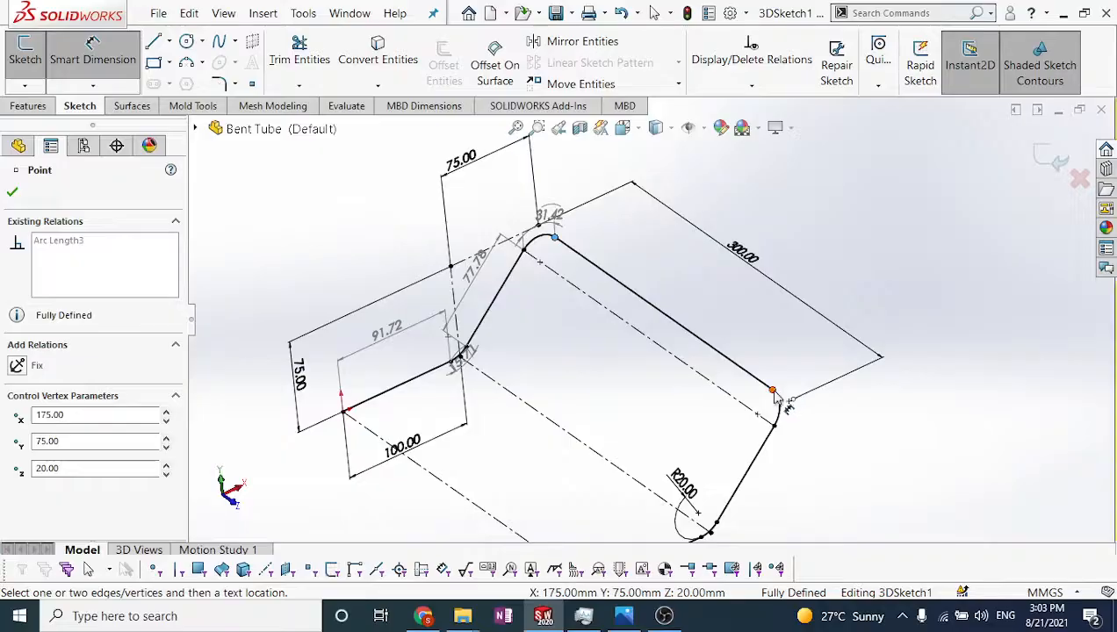
pyautogui.click(554, 238)
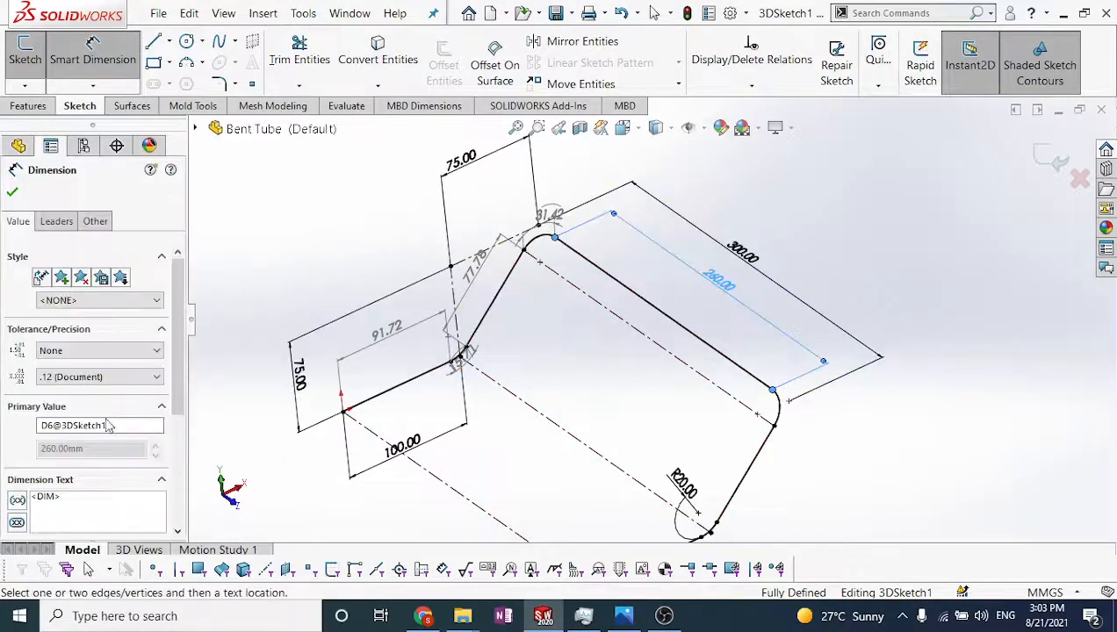
pyautogui.doubleClick(116, 426)
pyautogui.write('1')
pyautogui.click(11, 195)
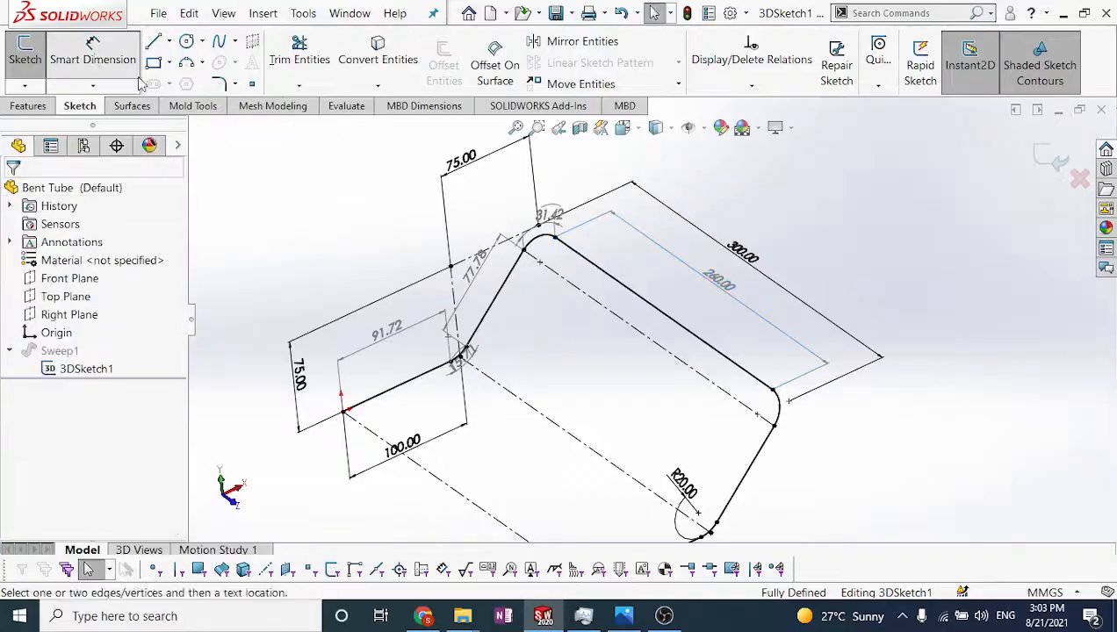
# Add an arc length dimension to the bend at the far end of the long straight segment and name it L6
pyautogui.click(776, 429)
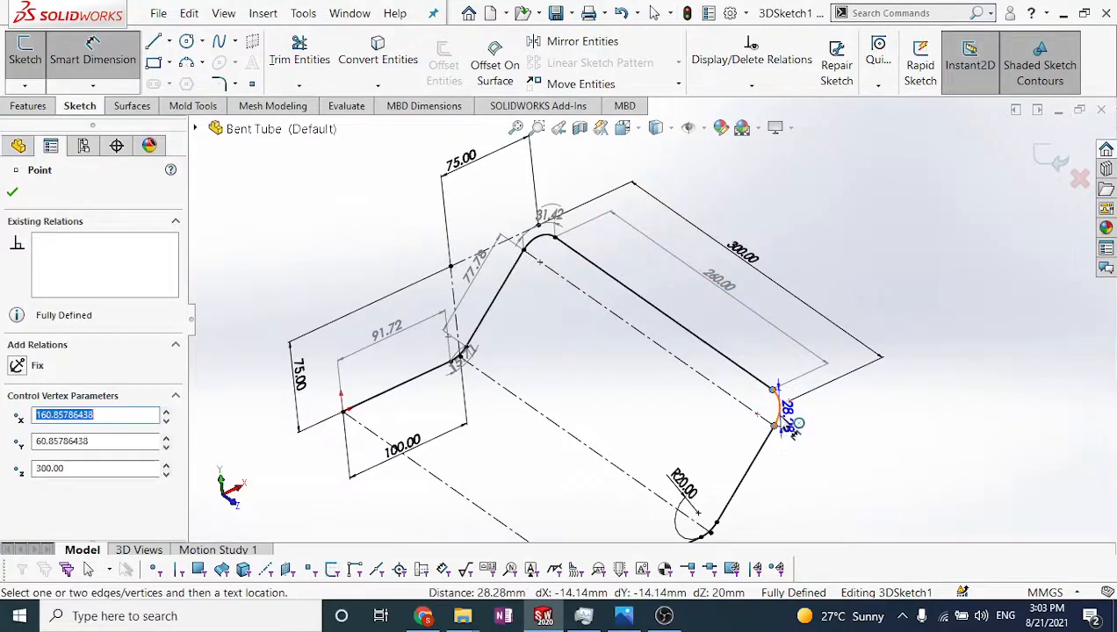
pyautogui.click(779, 416)
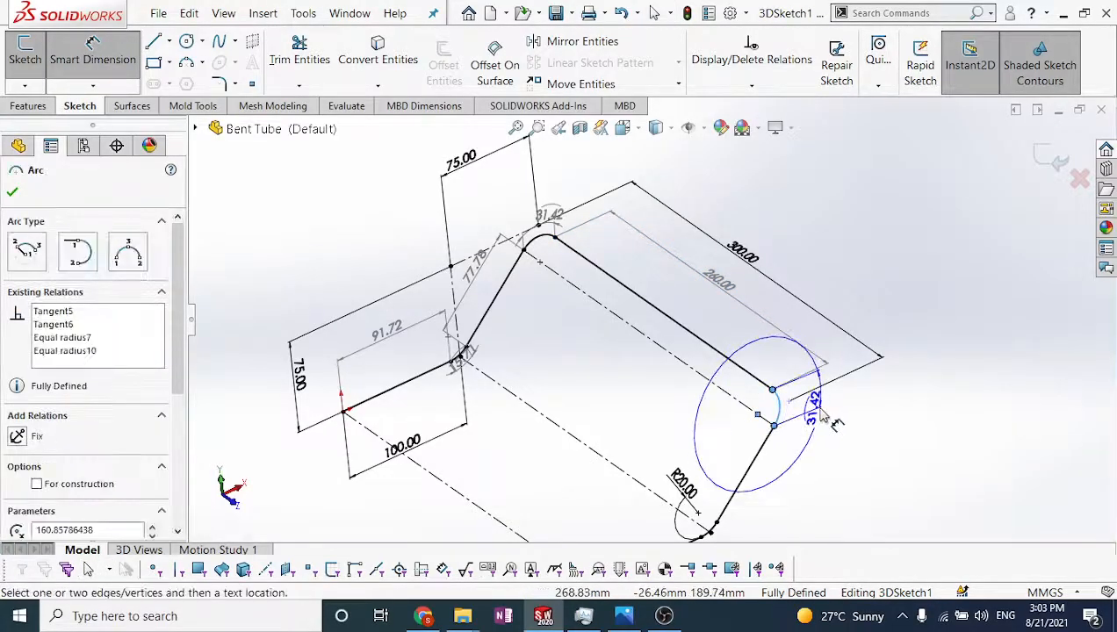
pyautogui.click(820, 409)
pyautogui.click(814, 406)
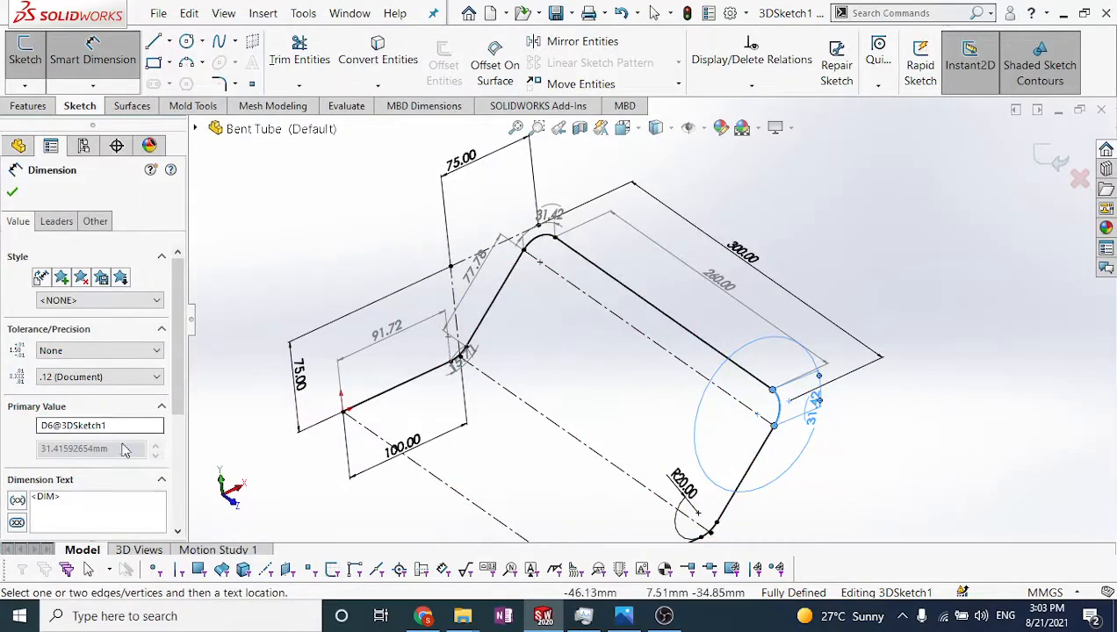
pyautogui.write('16')
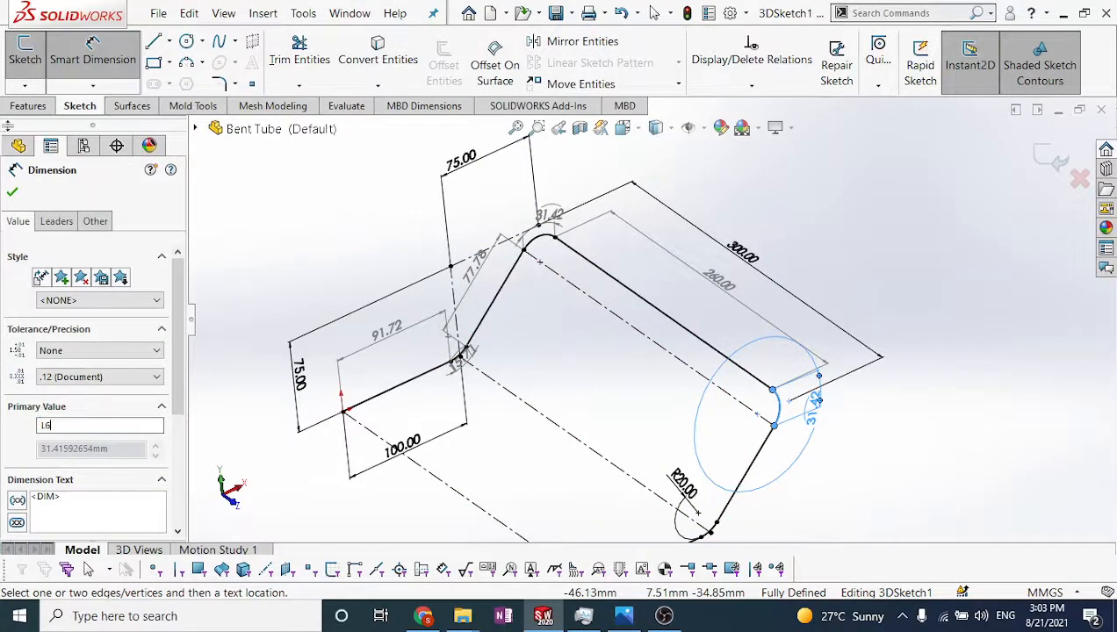
pyautogui.click(12, 194)
# Dimension the second sloped straight segment between its two bend tangent points and name the dimension L7
pyautogui.scroll(-3, 793, 449)
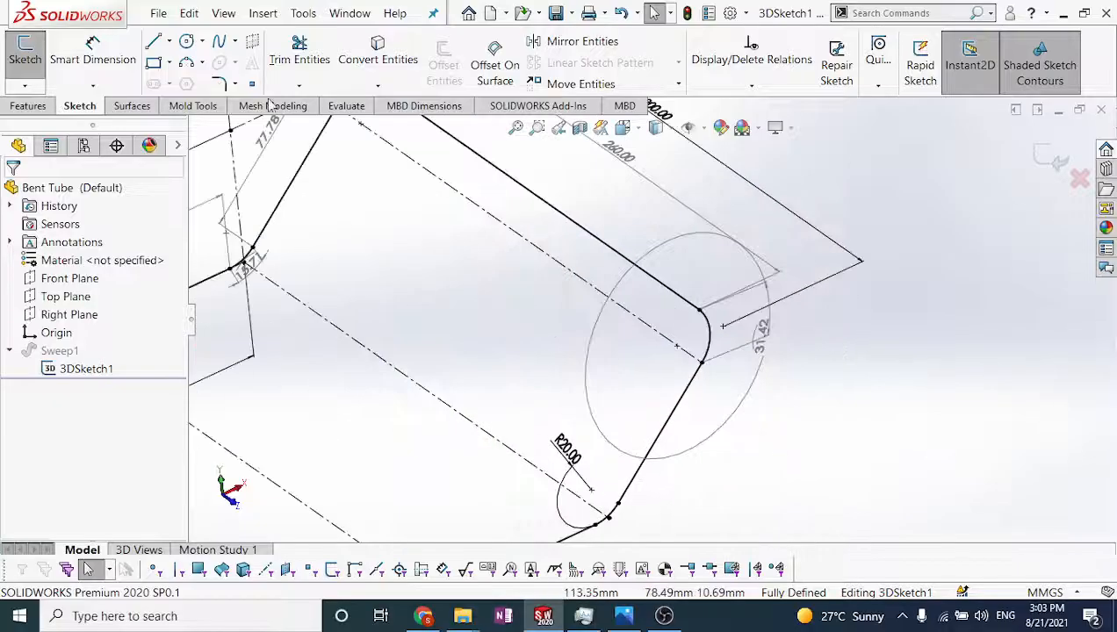
pyautogui.click(117, 46)
pyautogui.click(701, 362)
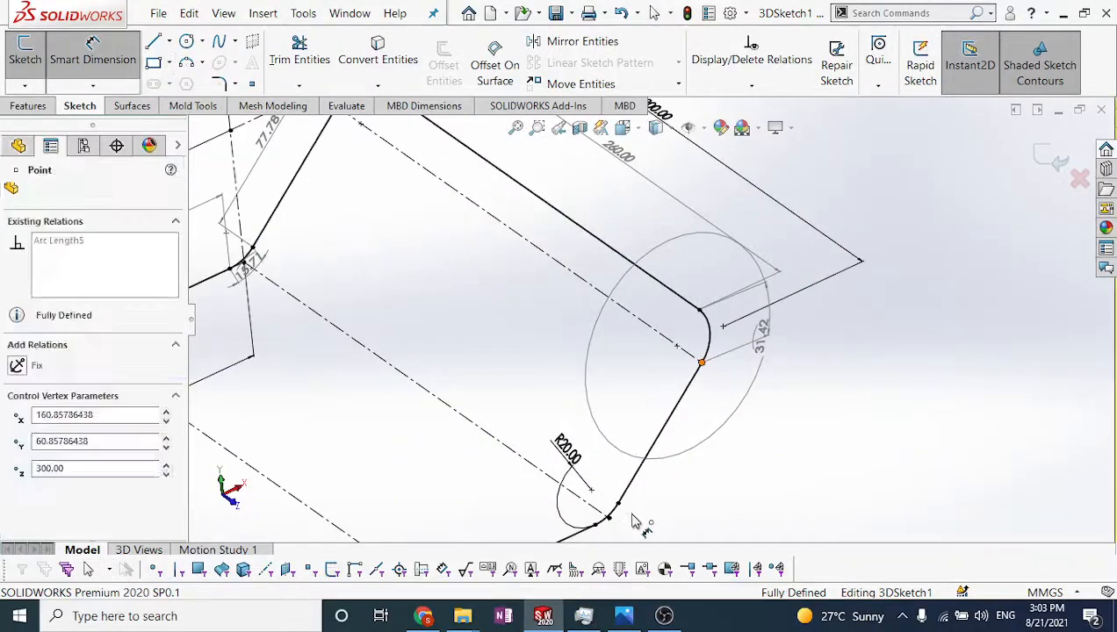
pyautogui.click(618, 506)
pyautogui.click(685, 463)
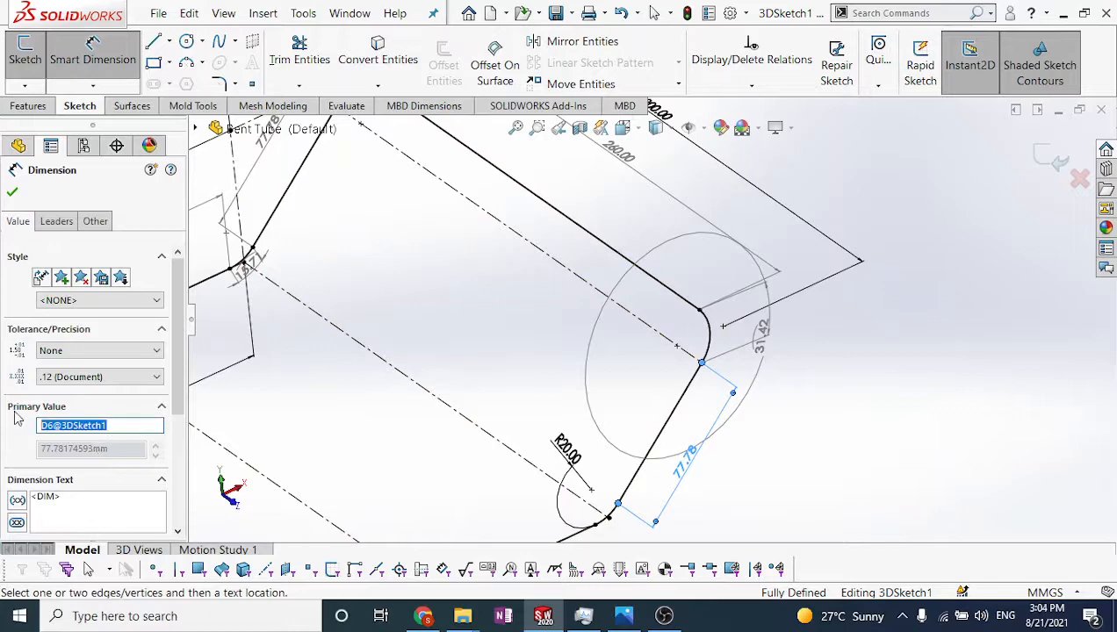
pyautogui.write('L7')
pyautogui.press('Escape')
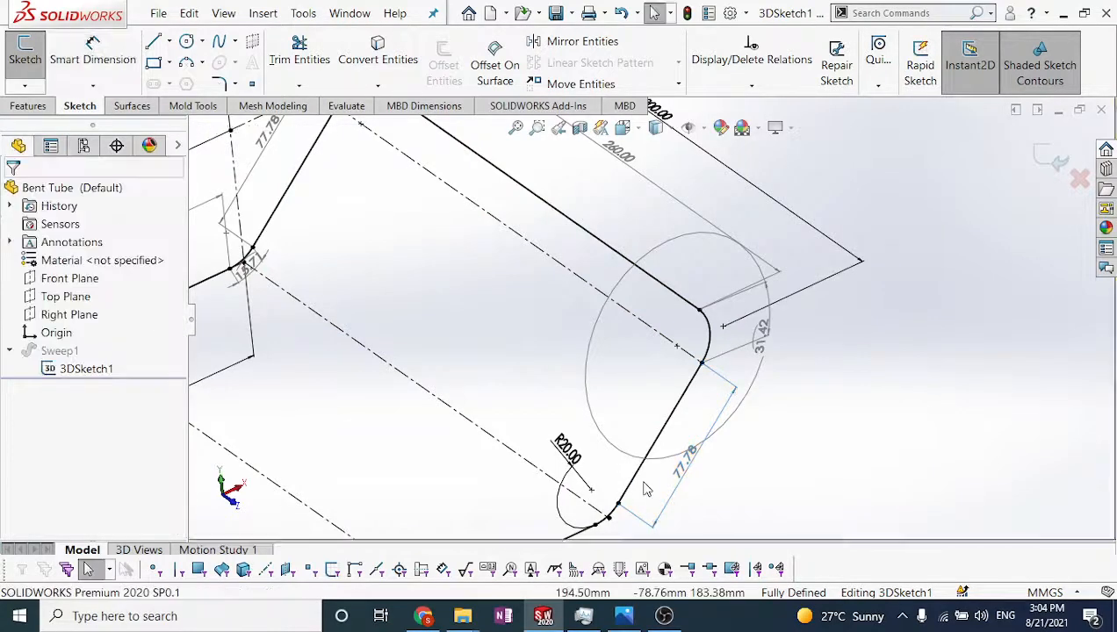
# Add an arc length dimension to the bend at the lower end of the second sloped segment and name it L8
pyautogui.scroll(-5, 642, 484)
pyautogui.click(100, 61)
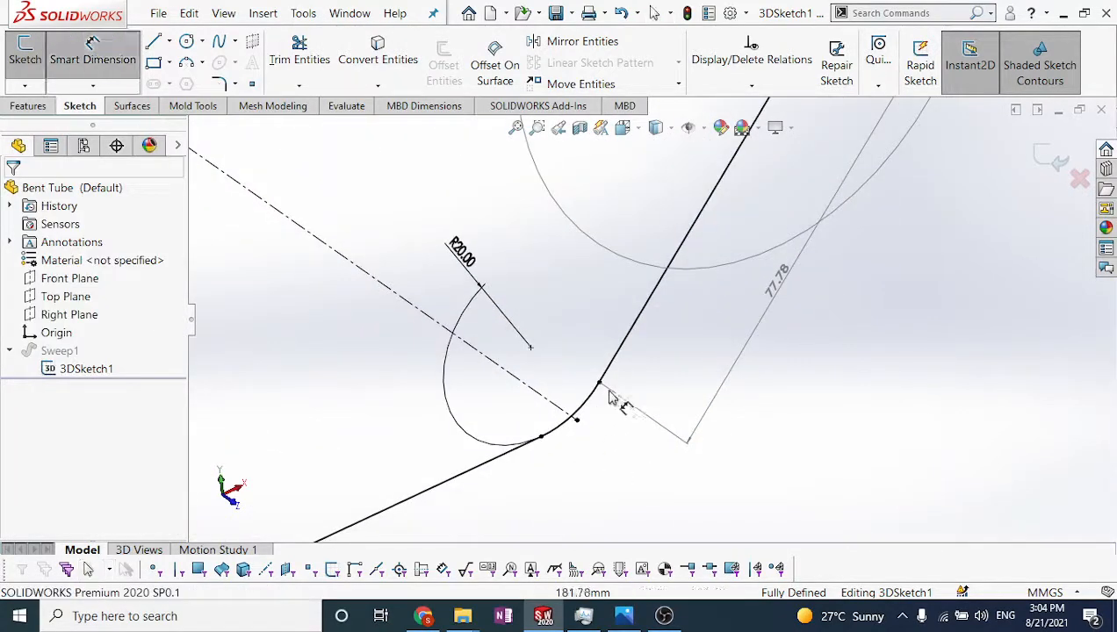
pyautogui.click(599, 384)
pyautogui.click(541, 436)
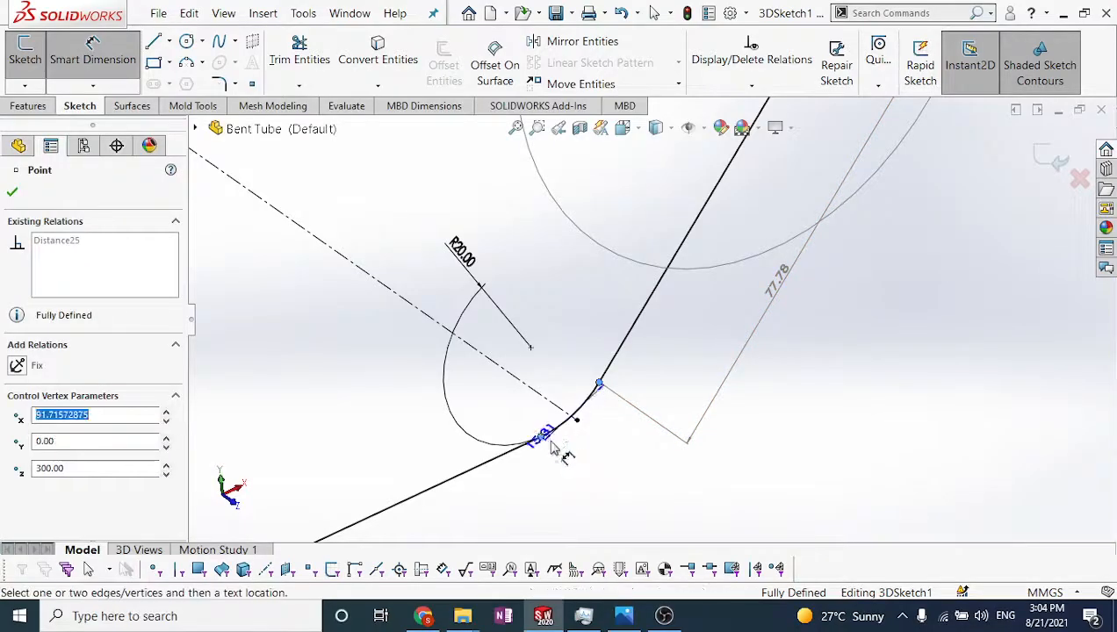
pyautogui.click(606, 446)
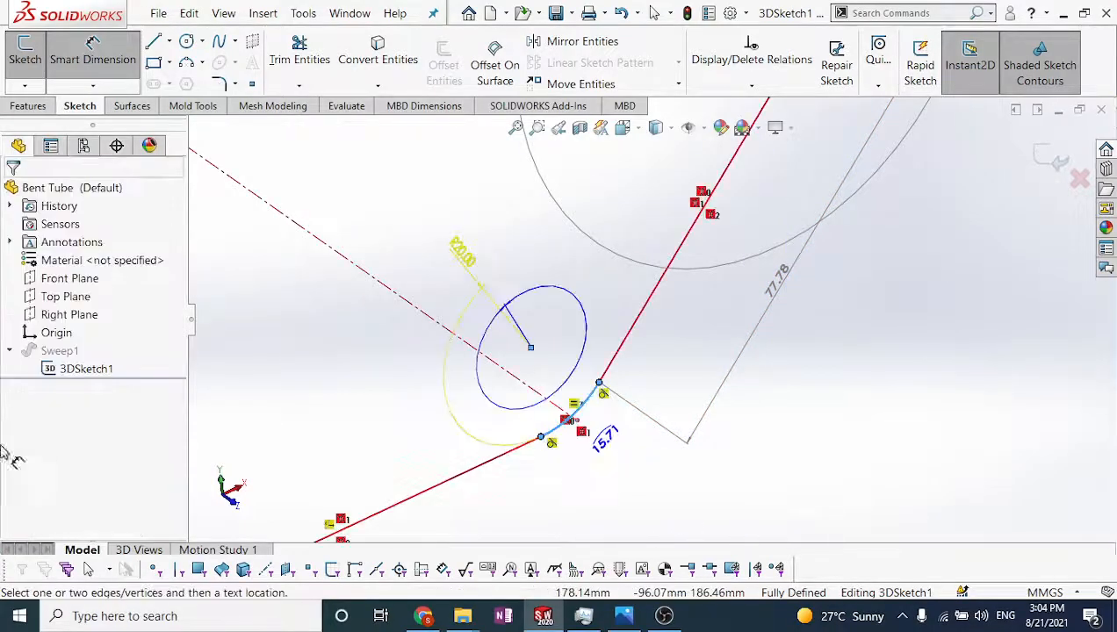
pyautogui.moveTo(110, 426); pyautogui.dragTo(2, 430)
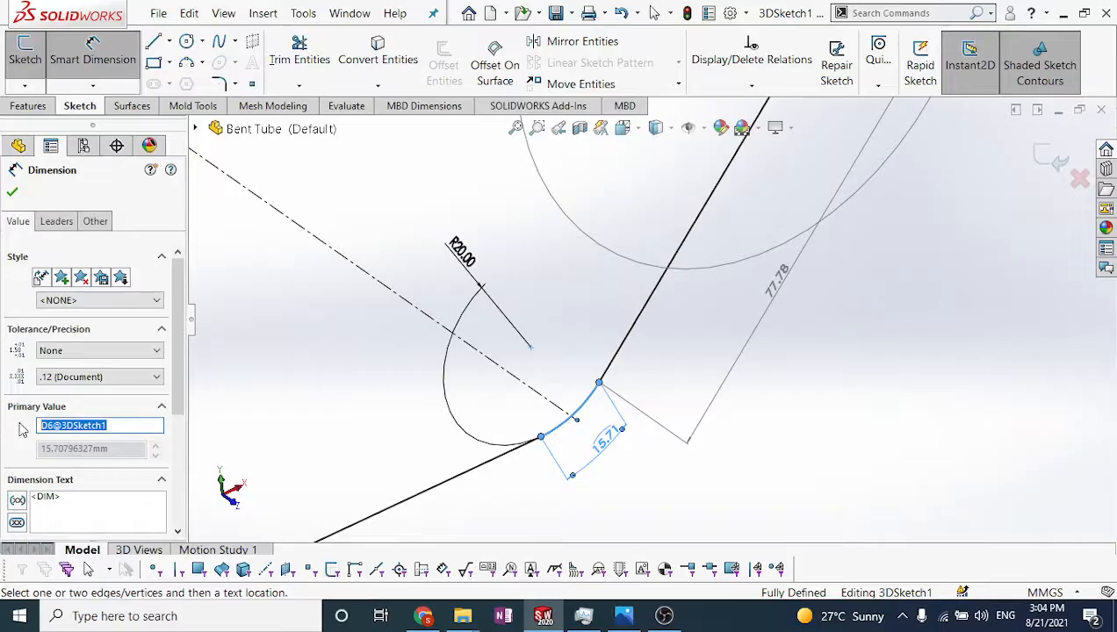
pyautogui.write('18')
pyautogui.click(12, 192)
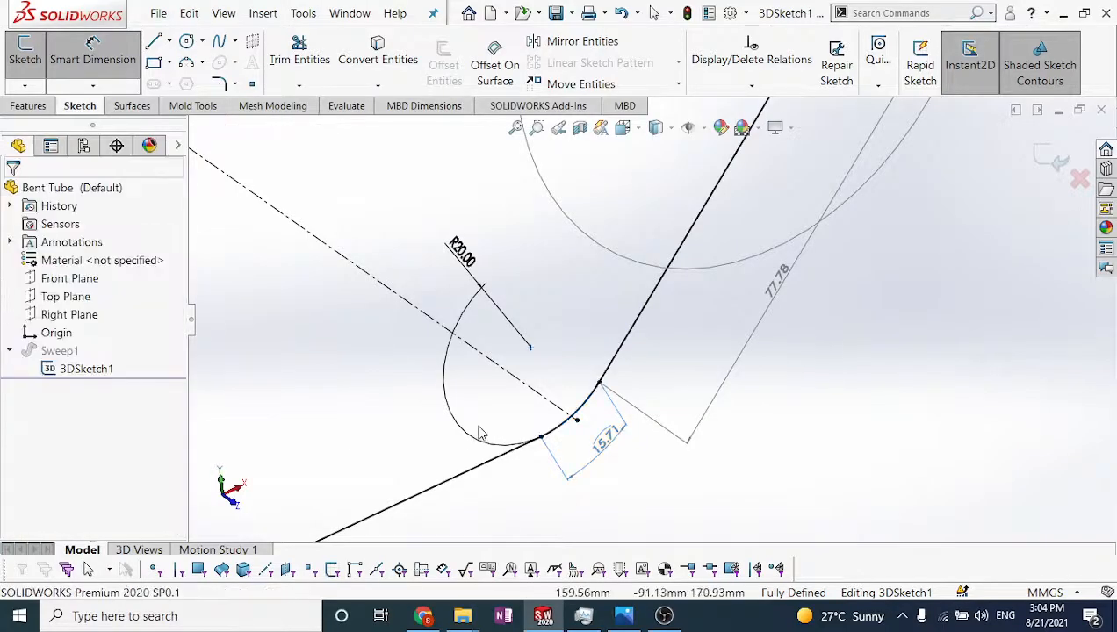
# Dimension the last straight segment from its bend tangent point to the free end and name the dimension L9
pyautogui.press('f')
pyautogui.click(92, 55)
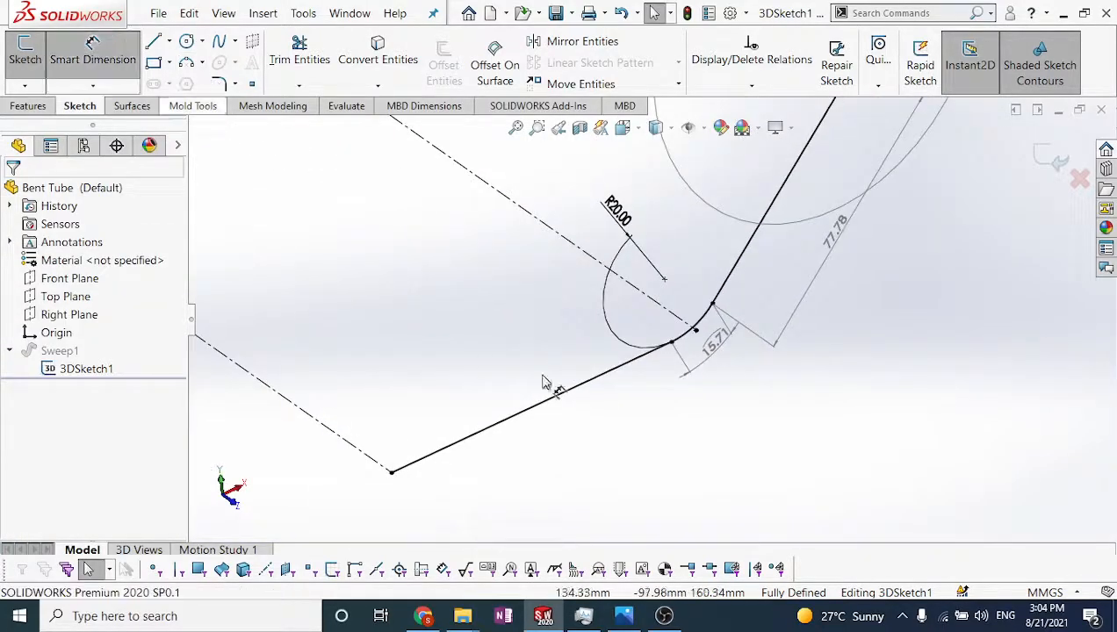
pyautogui.click(392, 472)
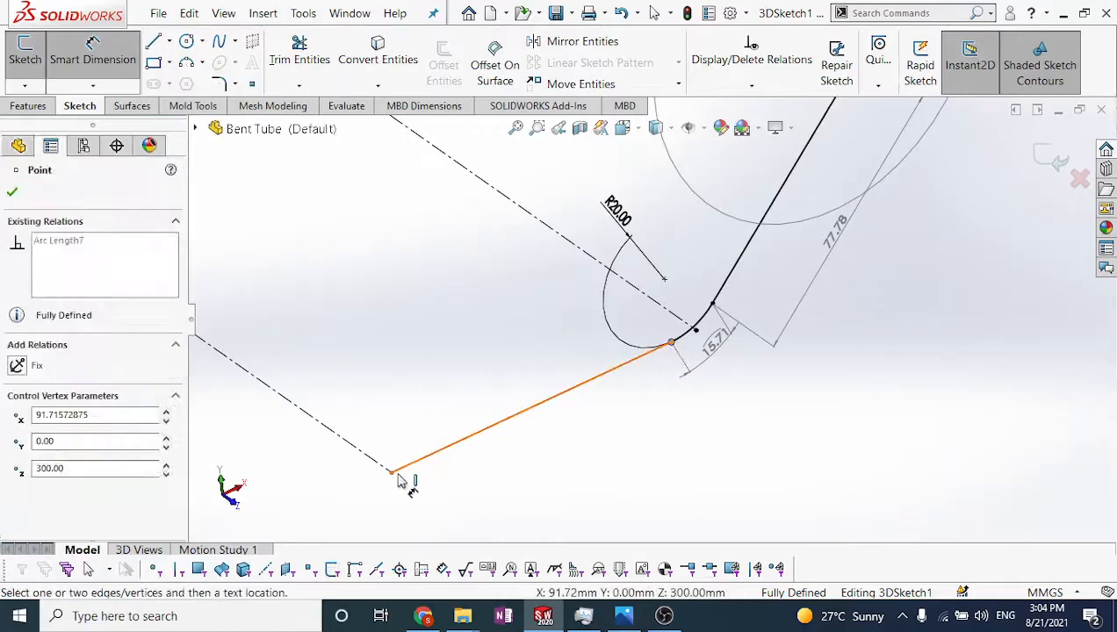
pyautogui.click(569, 475)
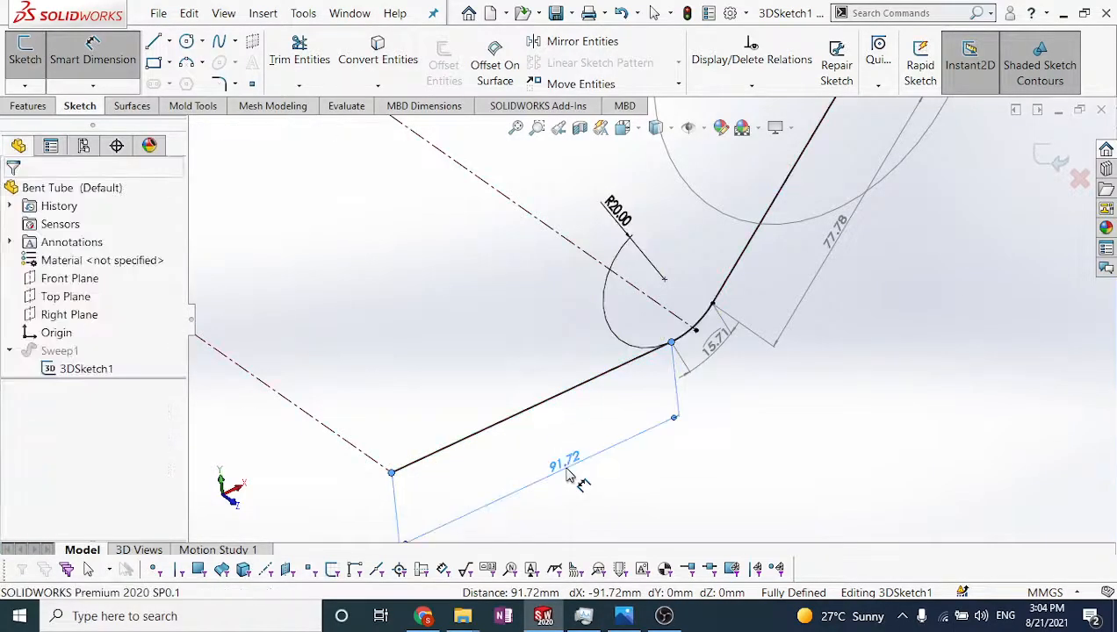
pyautogui.doubleClick(119, 425)
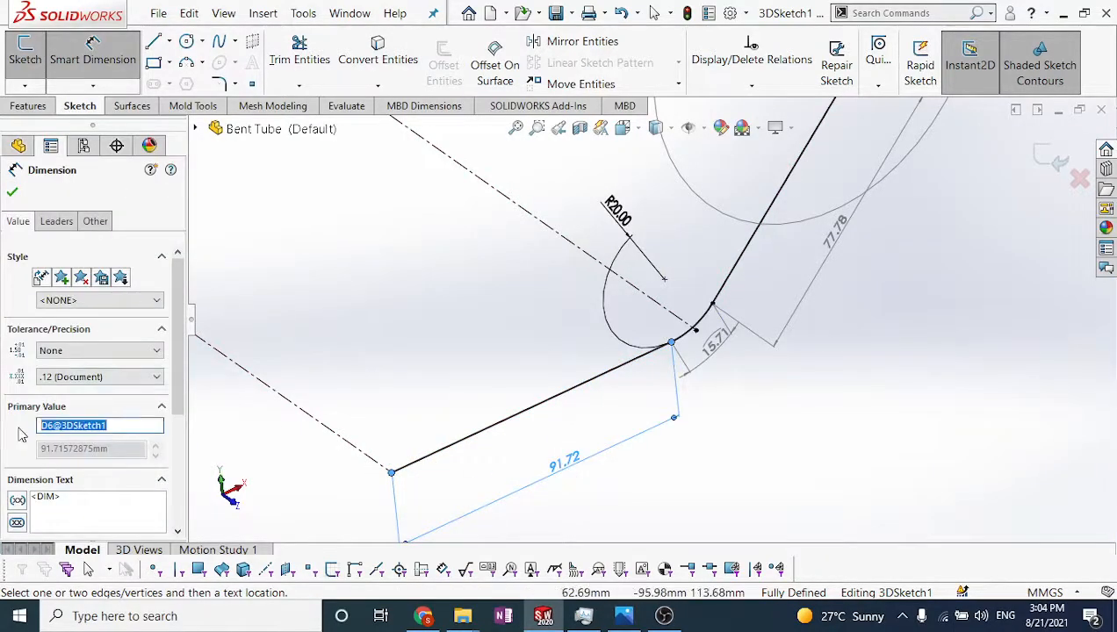
pyautogui.write('19')
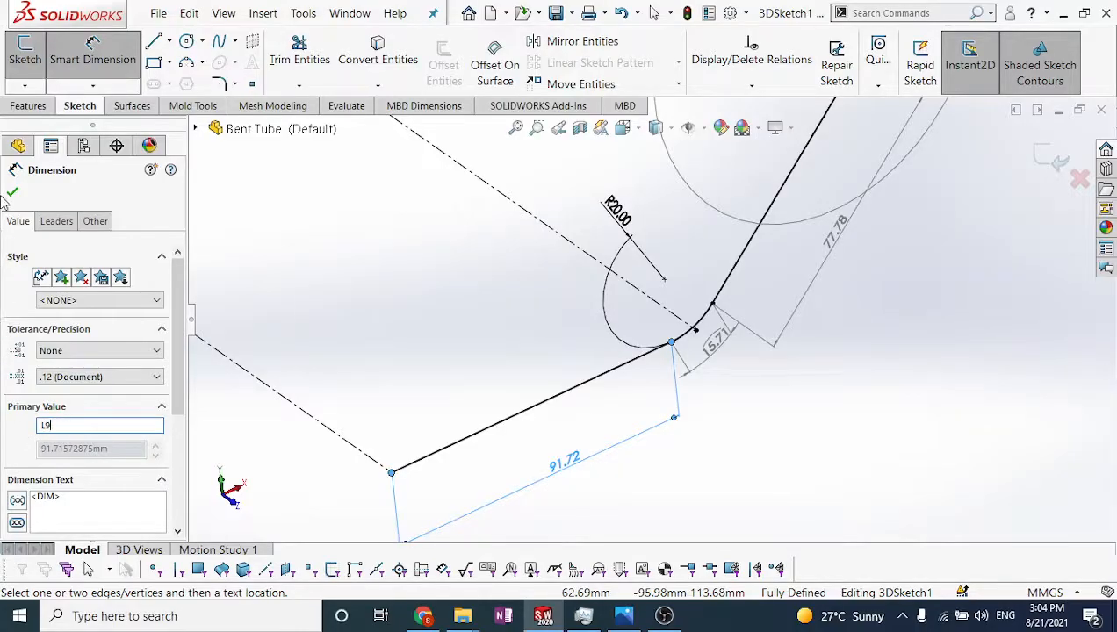
pyautogui.click(11, 193)
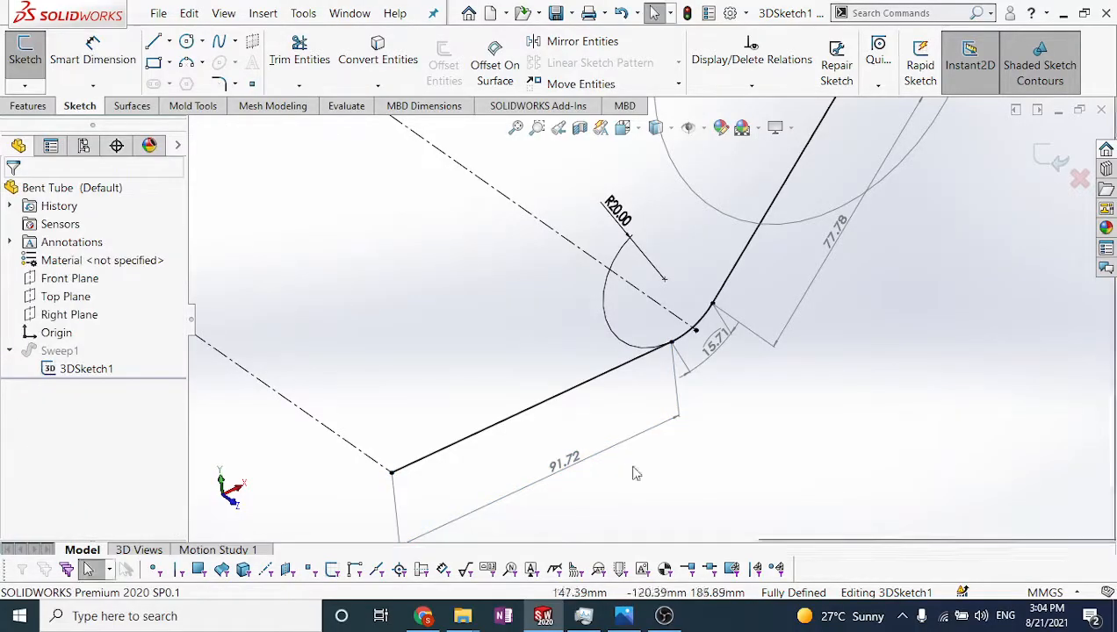
# Exit the 3D sketch and open the equations, global variables and dimensions table
pyautogui.click(1041, 156)
pyautogui.press('f')
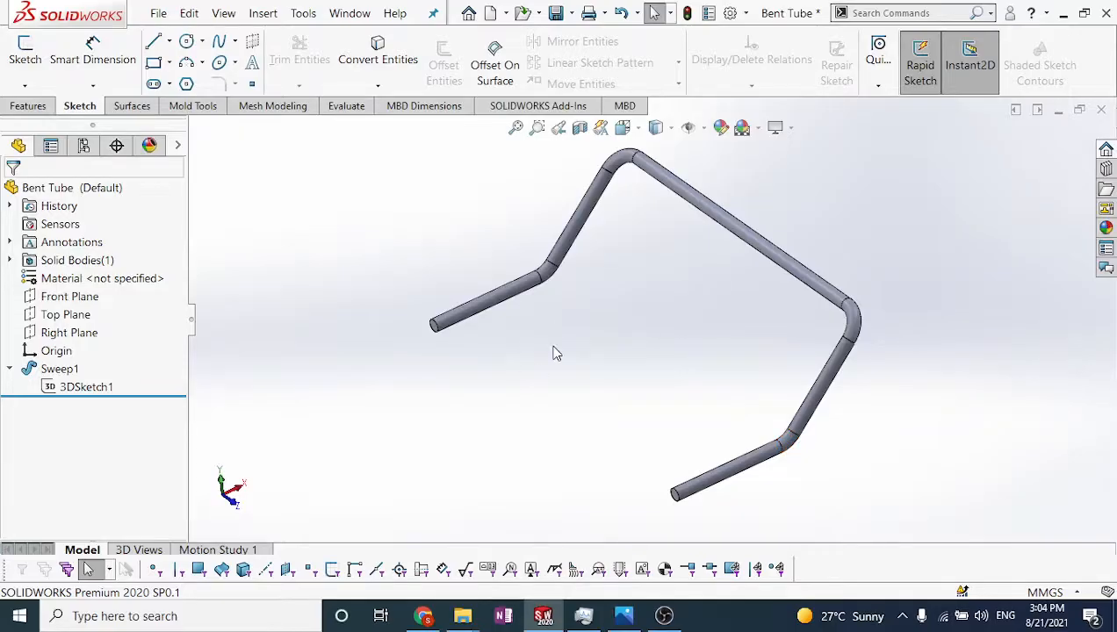
pyautogui.click(306, 13)
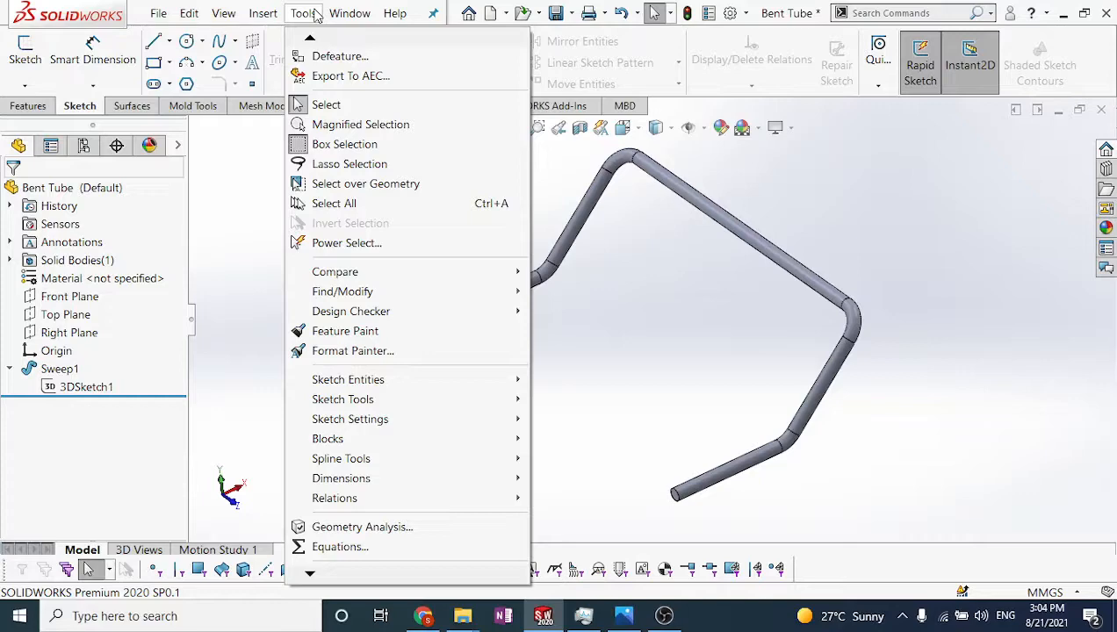
pyautogui.click(313, 546)
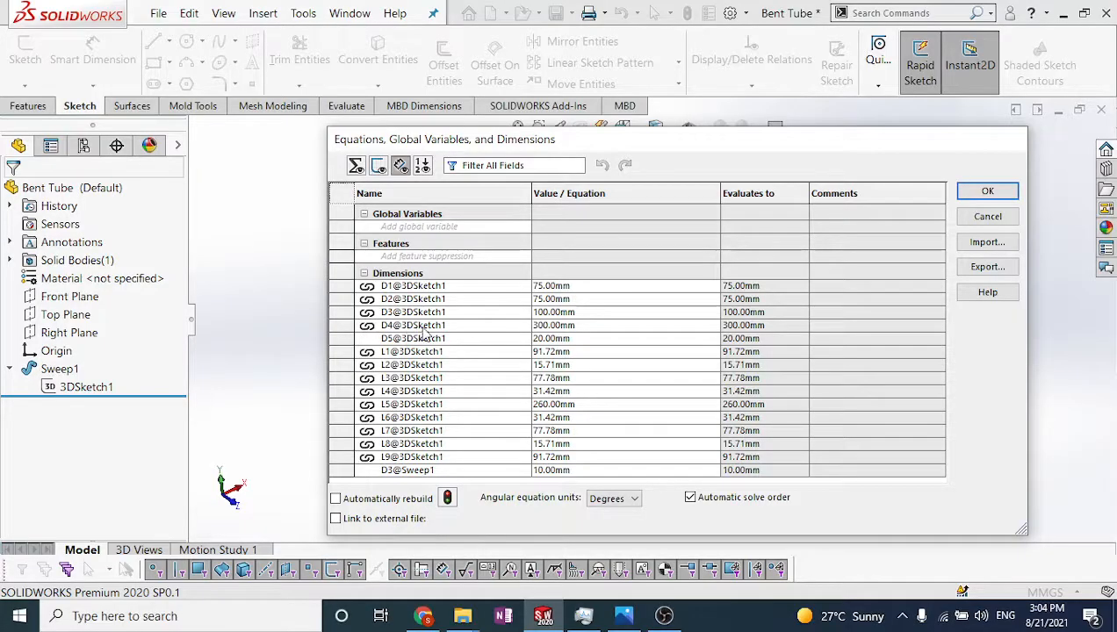
pyautogui.moveTo(693, 151); pyautogui.dragTo(657, 108)
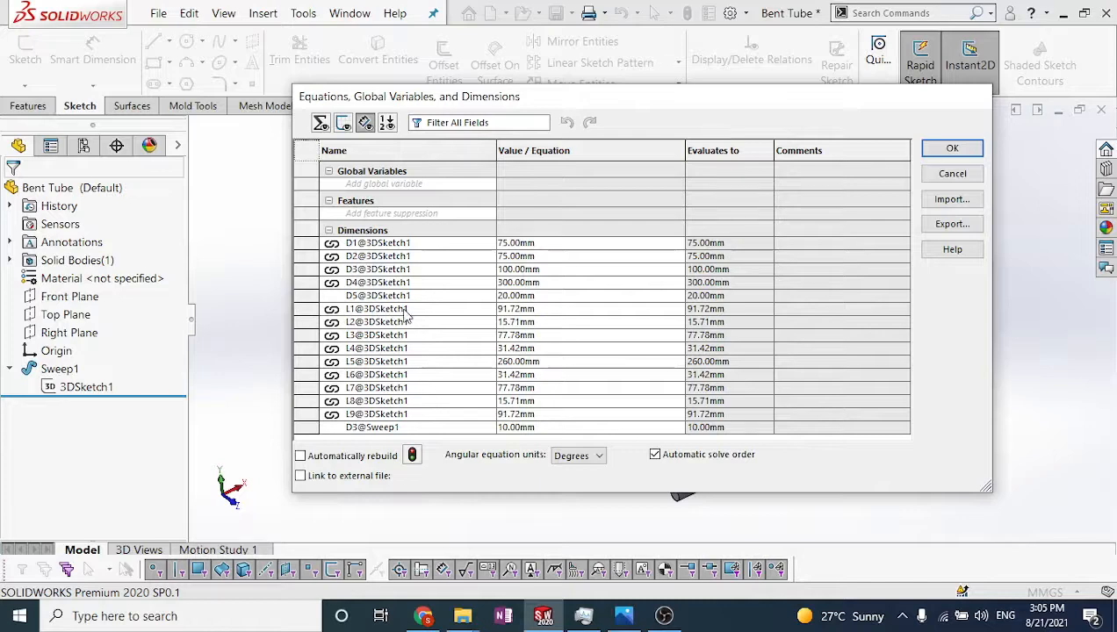
# Add a global variable named L1 and set it equal to the dimension L1@3DSketch1
pyautogui.click(414, 185)
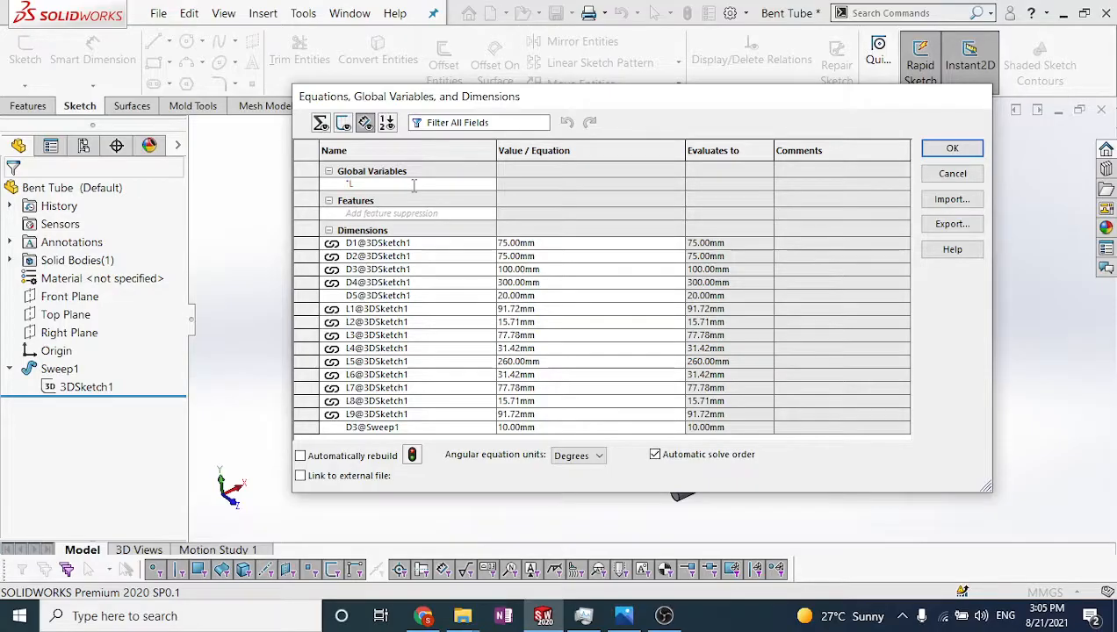
pyautogui.write('1')
pyautogui.click(538, 184)
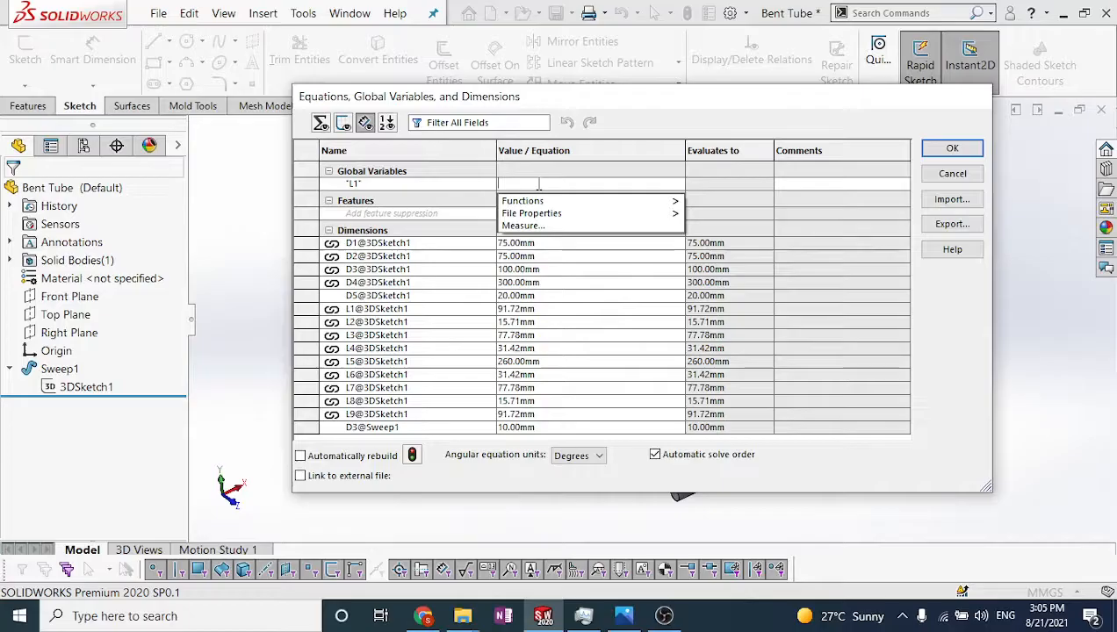
pyautogui.click(379, 312)
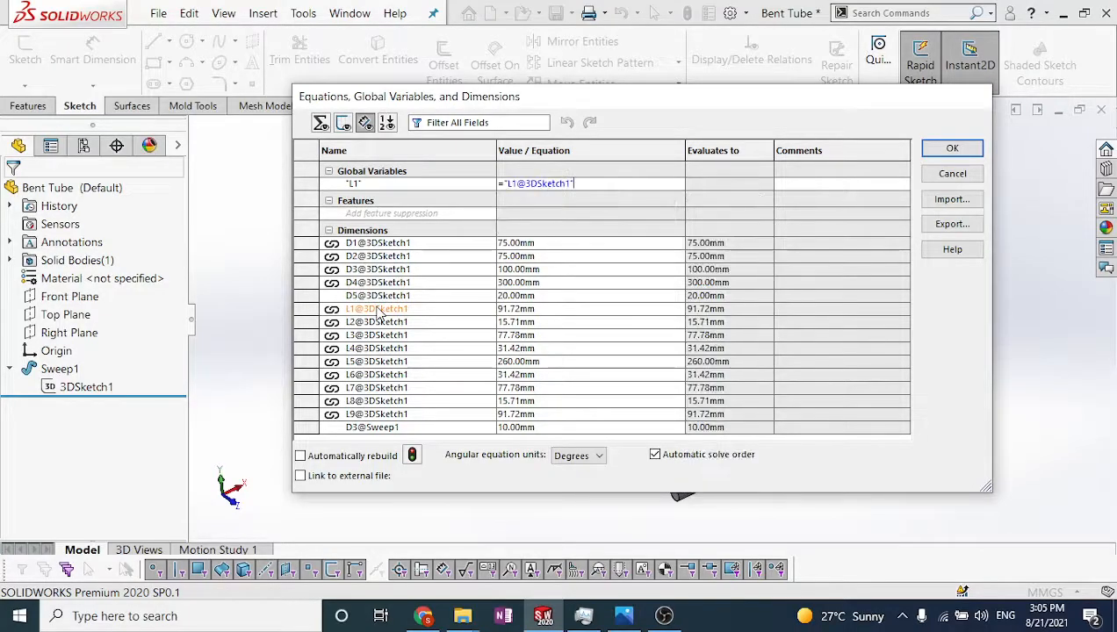
pyautogui.press('Tab')
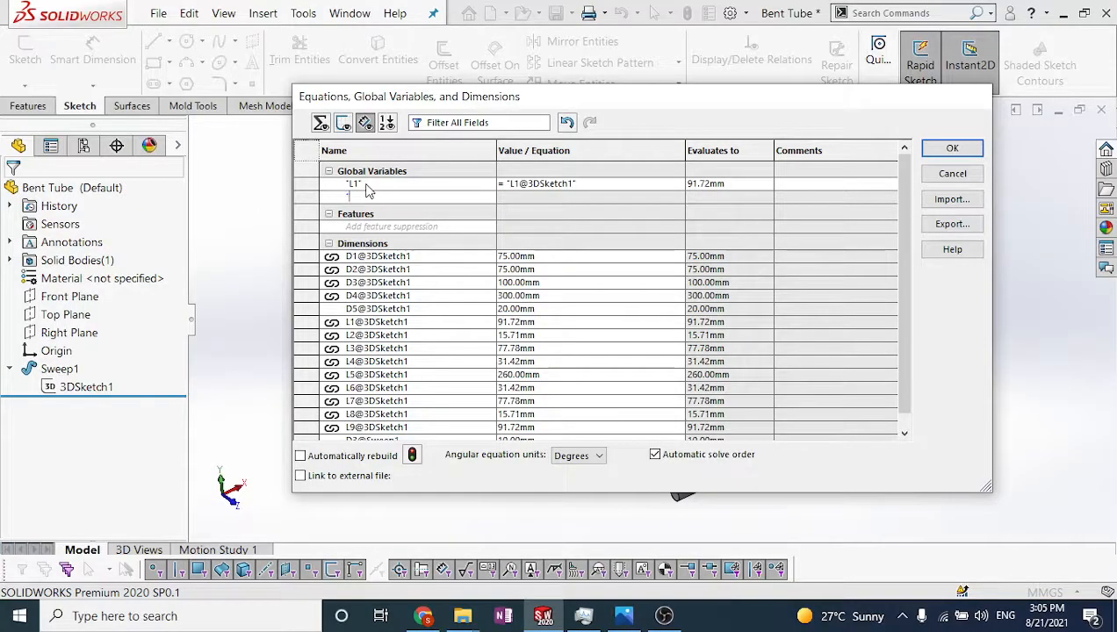
# Add a global variable named L2 and set it equal to the dimension L2@3DSketch1
pyautogui.write('L2')
pyautogui.click(584, 196)
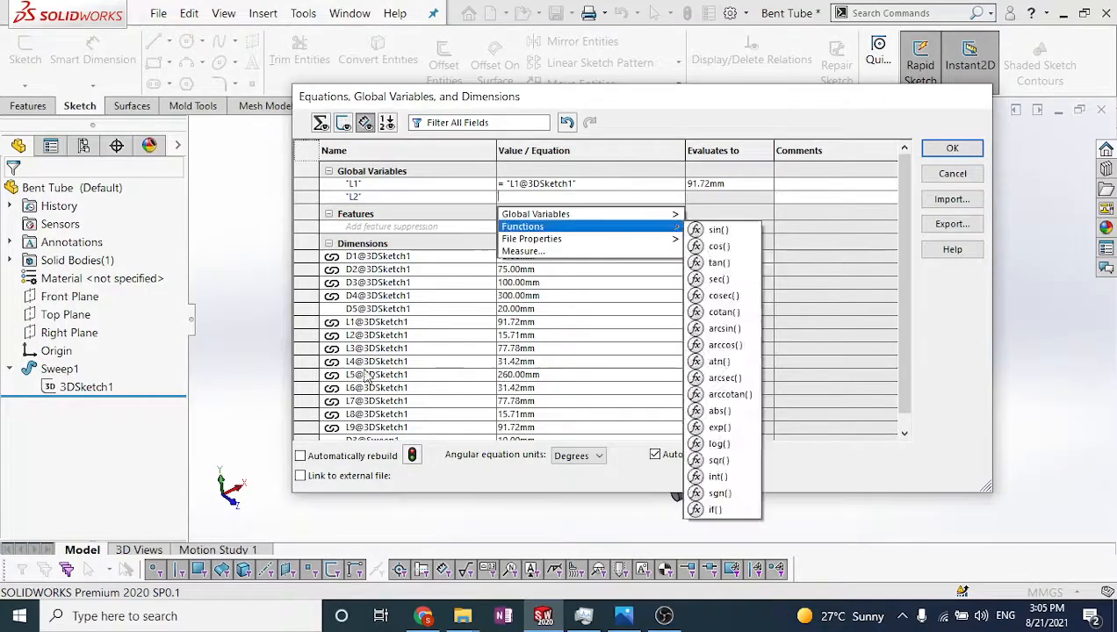
pyautogui.click(376, 334)
pyautogui.press('Return')
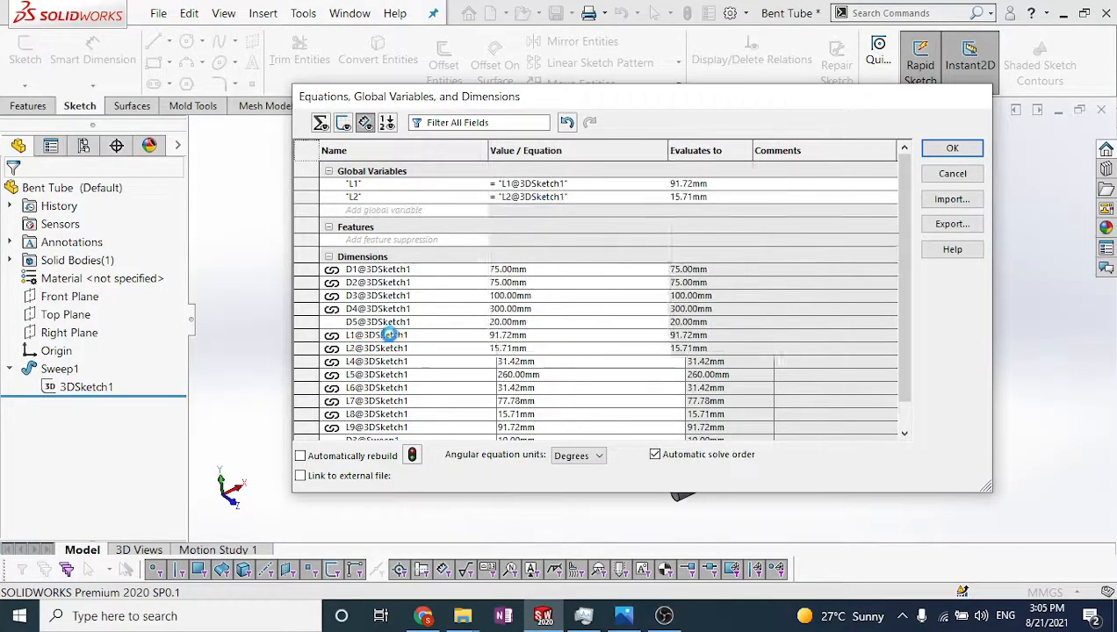
# Add a global variable named L3 and set it equal to the dimension L3@3DSketch1
pyautogui.click(433, 210)
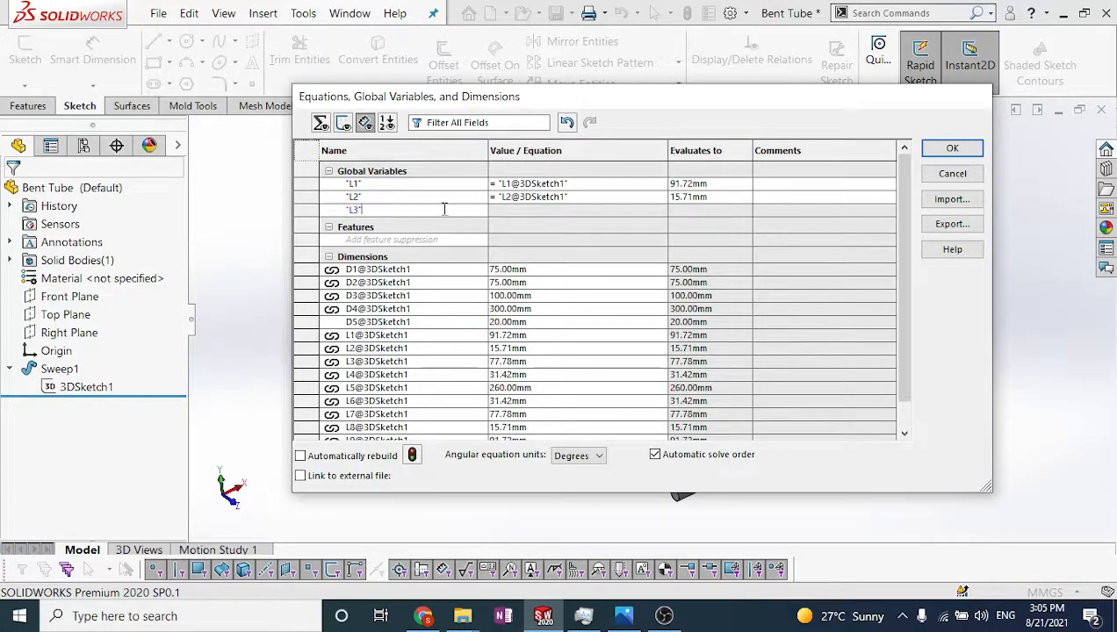
pyautogui.press('Tab')
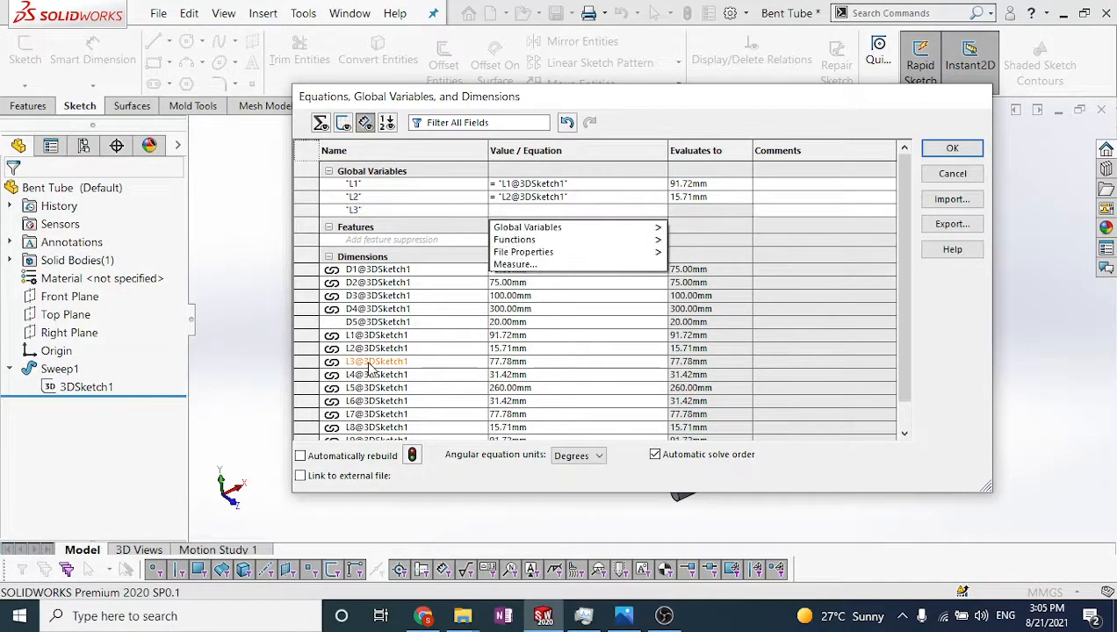
pyautogui.click(373, 361)
pyautogui.press('Return')
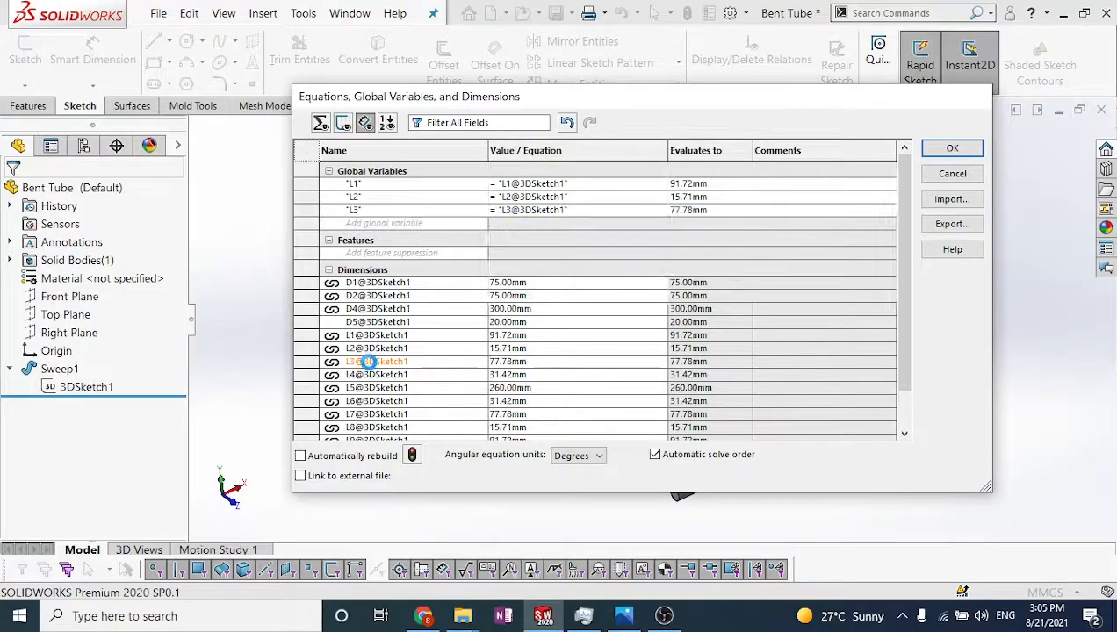
# Add a global variable named L4 and set it equal to the dimension L4@3DSketch1
pyautogui.click(402, 224)
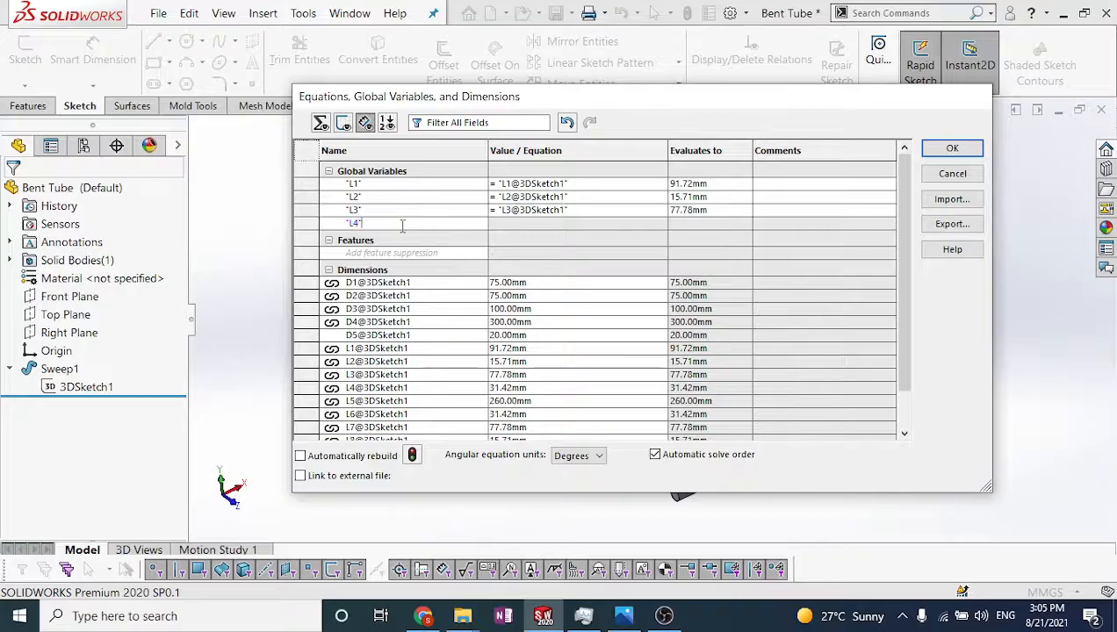
pyautogui.press('Tab')
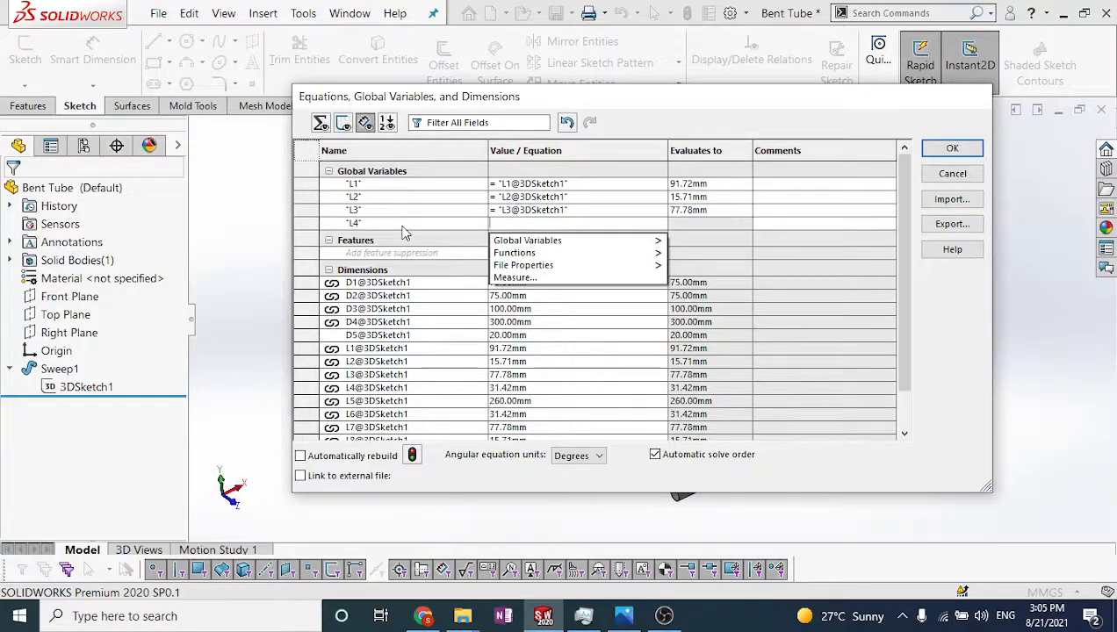
pyautogui.click(376, 387)
pyautogui.press('Return')
# Add a global variable named L5 and set it equal to the dimension L5@3DSketch1
pyautogui.click(399, 235)
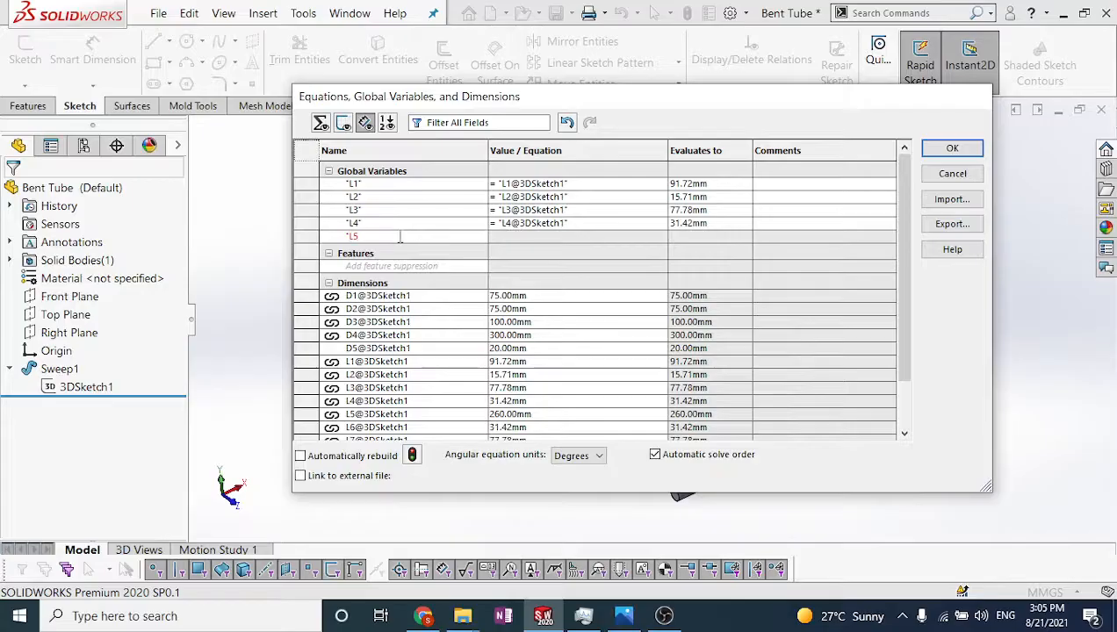
pyautogui.write('L5')
pyautogui.press('Tab')
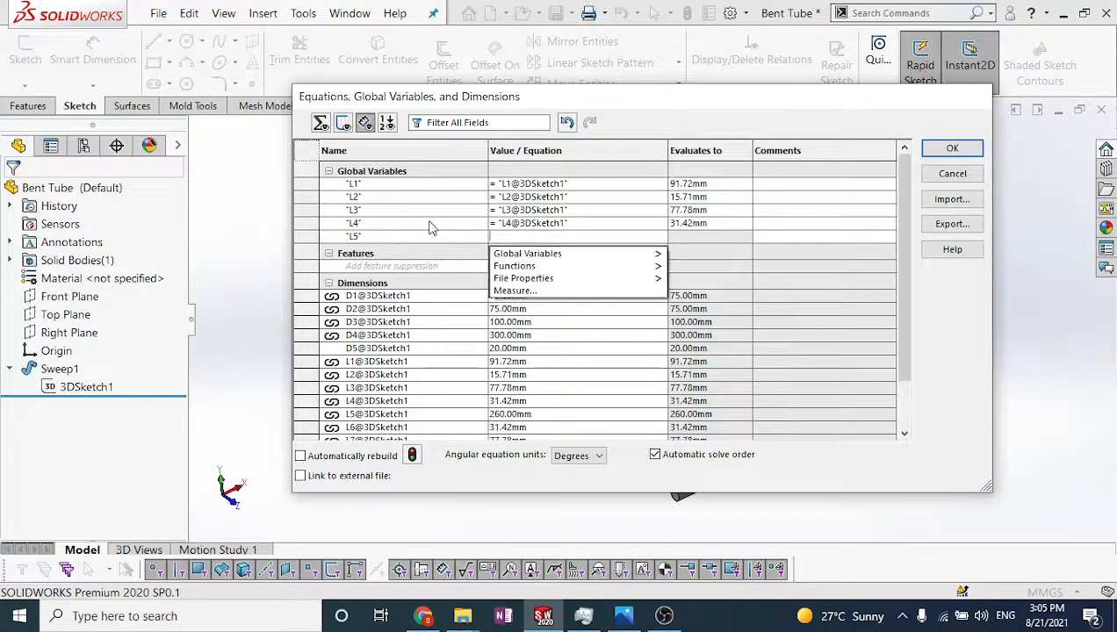
pyautogui.click(386, 414)
pyautogui.press('Return')
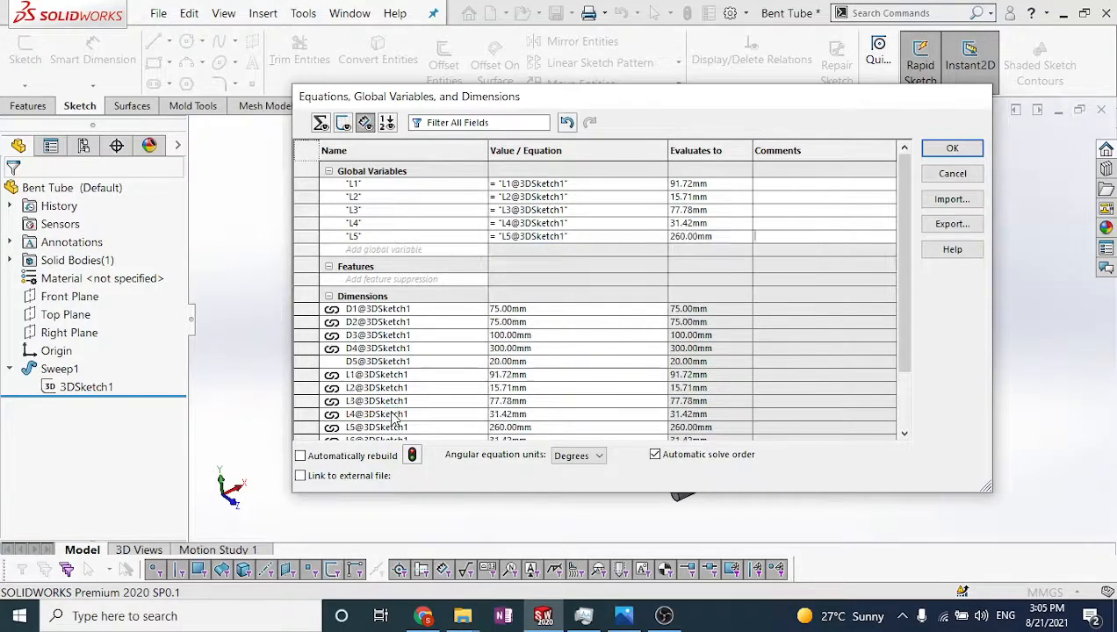
# Add a global variable named L6 and set it equal to the dimension L6@3DSketch1
pyautogui.click(404, 250)
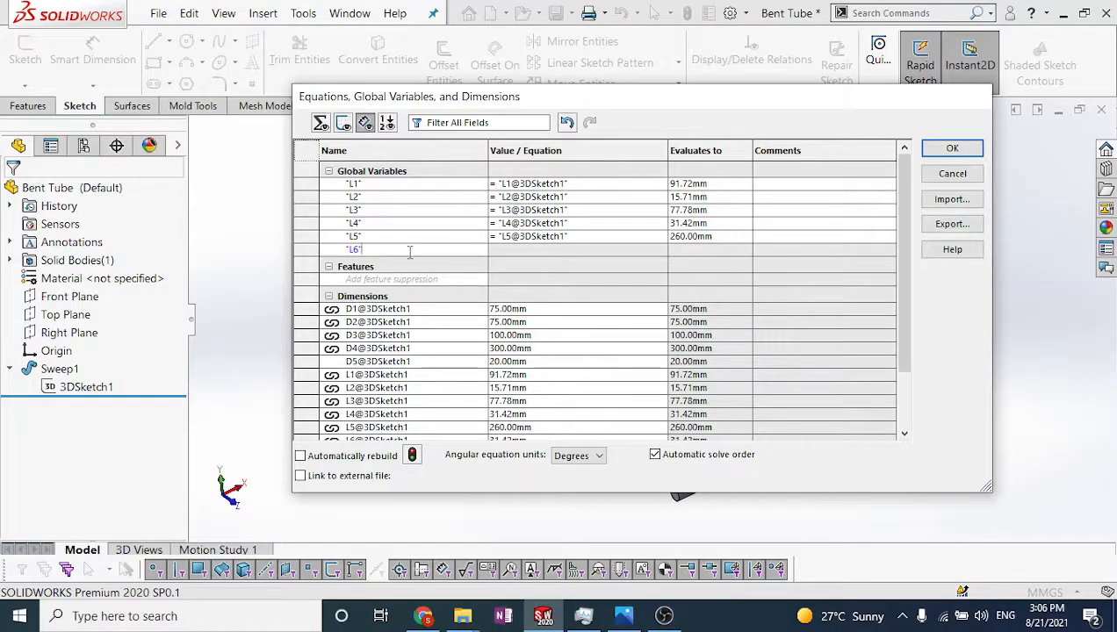
pyautogui.press('Tab')
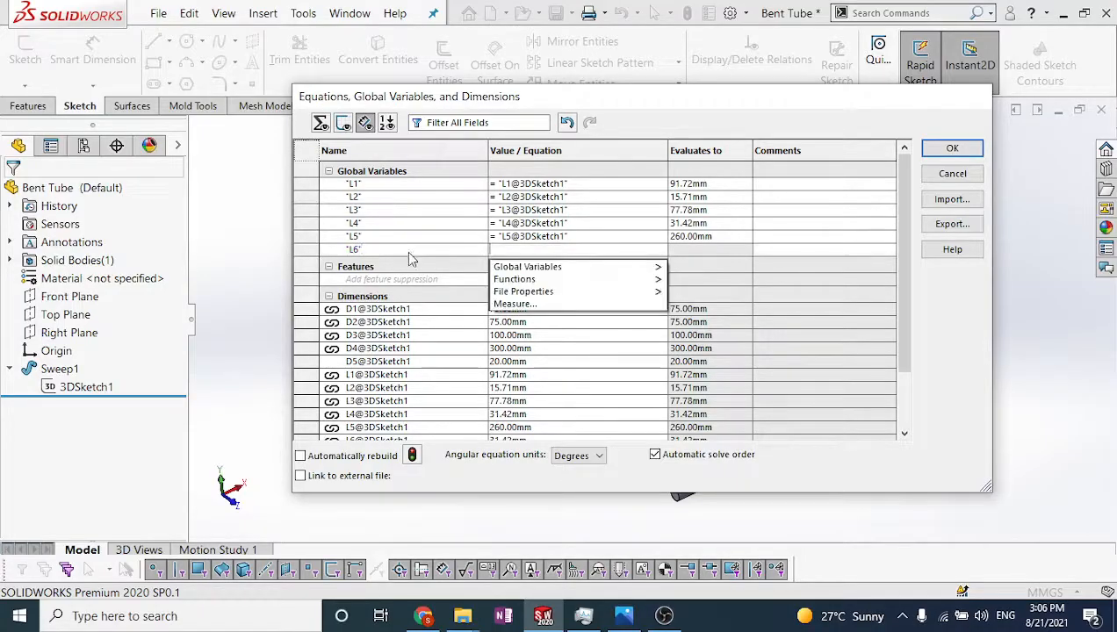
pyautogui.click(358, 442)
pyautogui.press('Return')
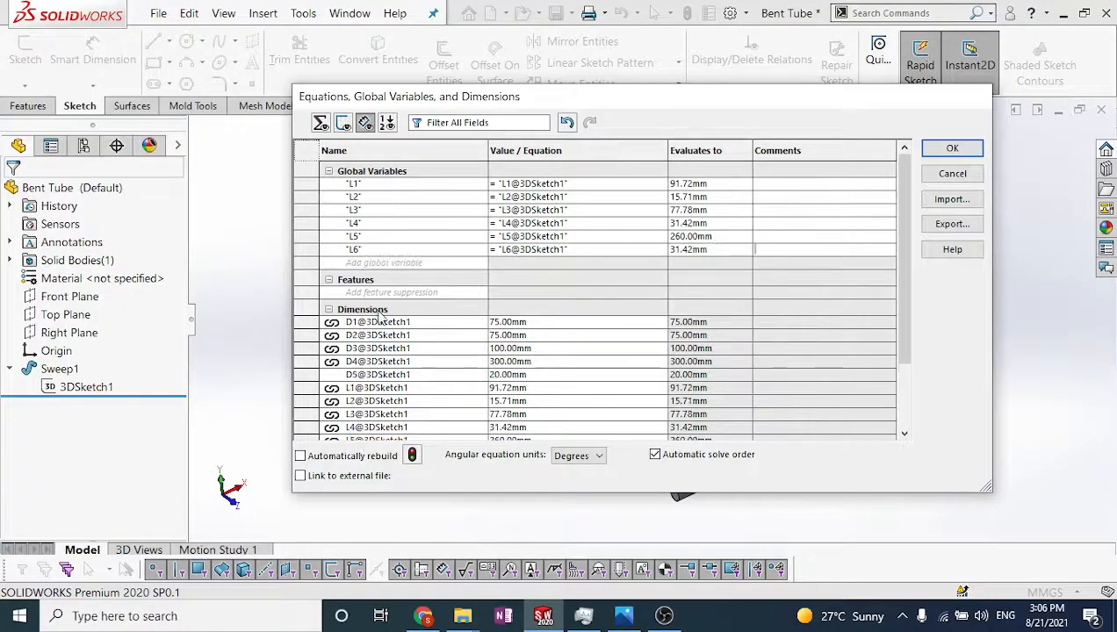
# Add a global variable named L7 and set it equal to the dimension L7@3DSketch1
pyautogui.click(388, 265)
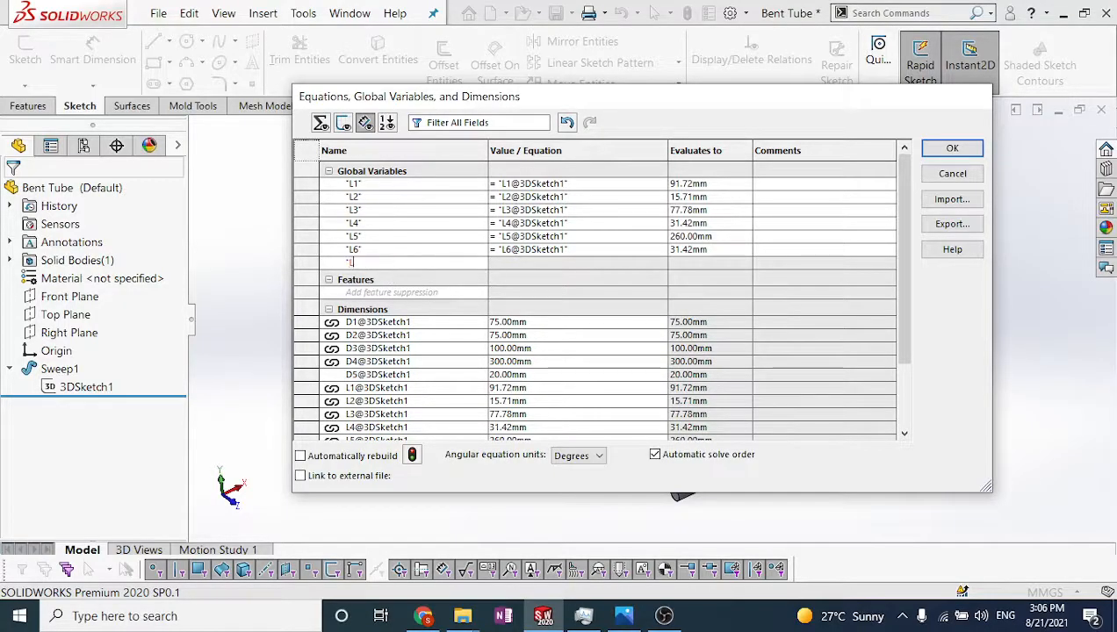
pyautogui.write('"L7"')
pyautogui.scroll(-1, 386, 358)
pyautogui.scroll(1, 381, 372)
pyautogui.scroll(-2, 360, 421)
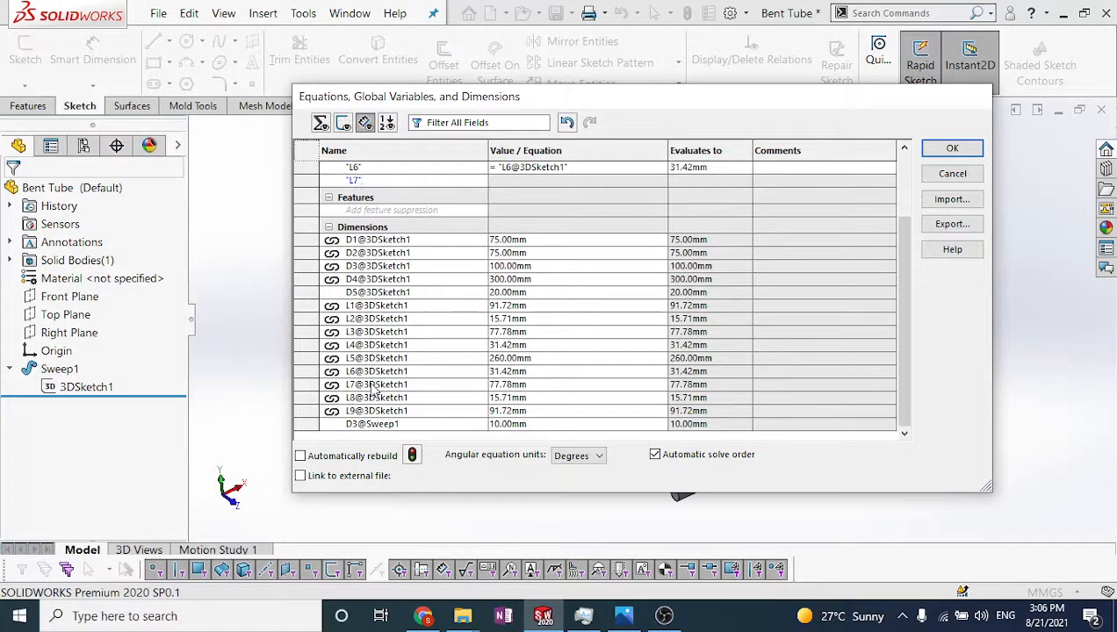
pyautogui.click(532, 184)
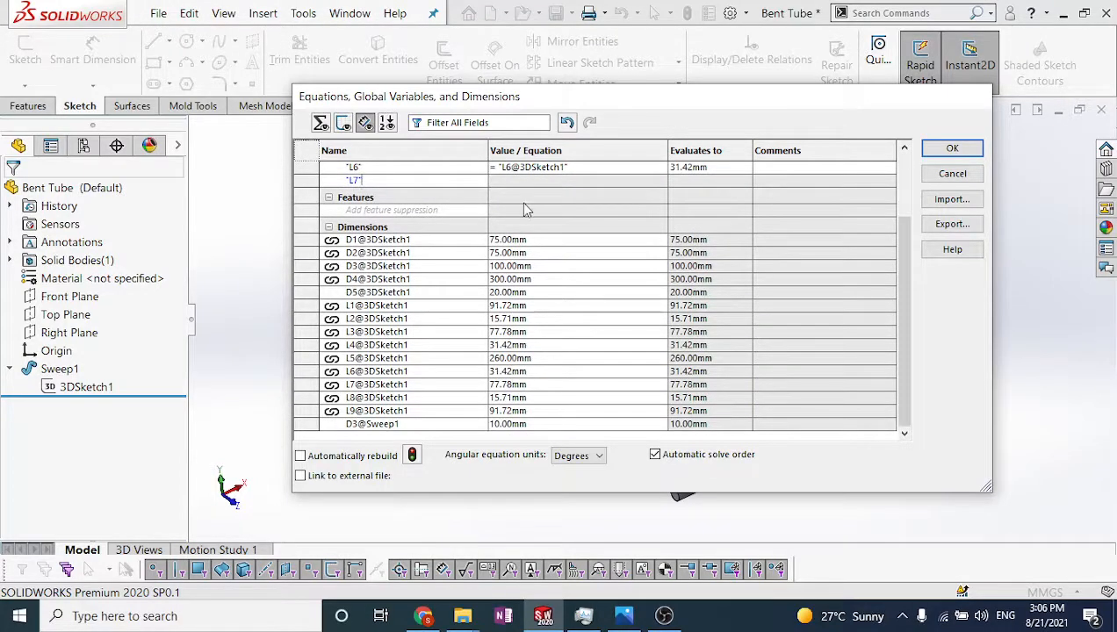
pyautogui.click(373, 386)
pyautogui.press('Return')
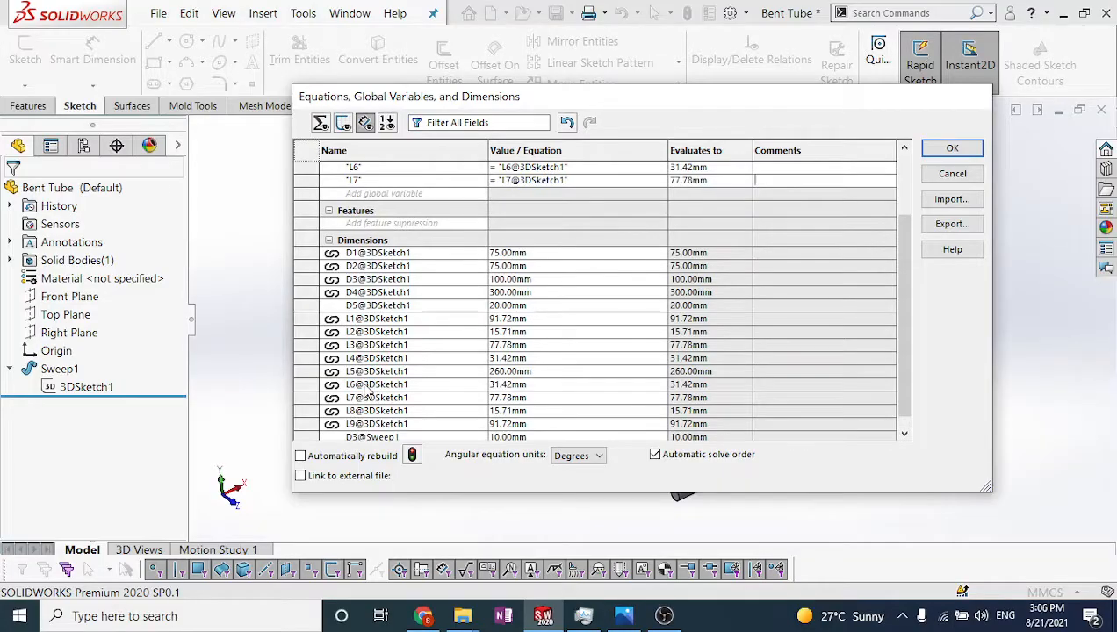
# Add a global variable named L8 and set it equal to the dimension L8@3DSketch1
pyautogui.click(402, 194)
pyautogui.click(564, 194)
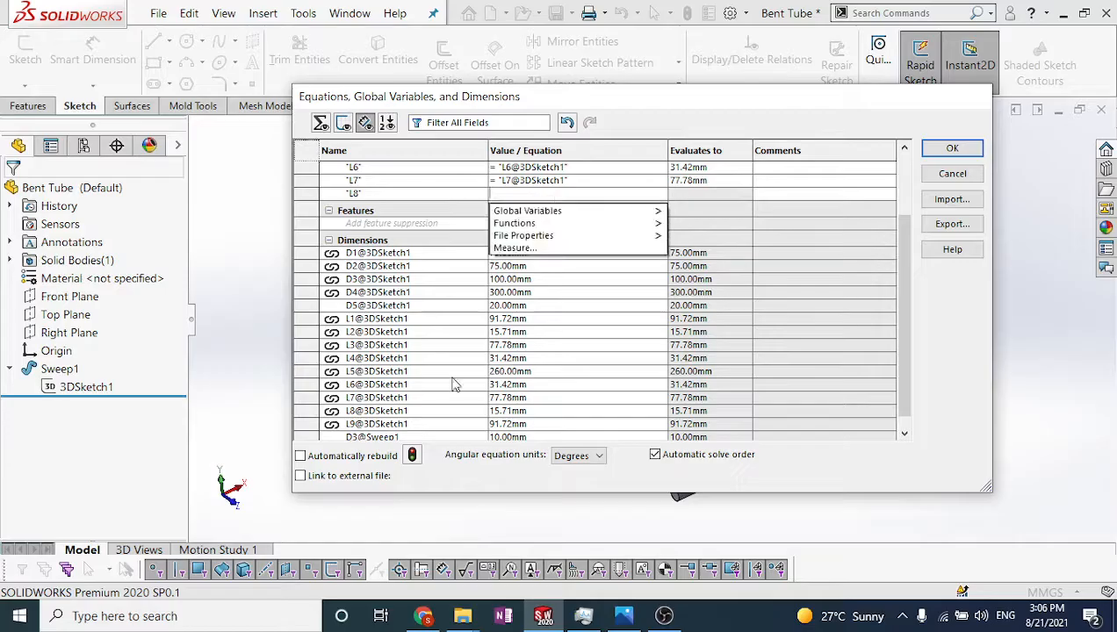
pyautogui.click(393, 410)
pyautogui.press('Return')
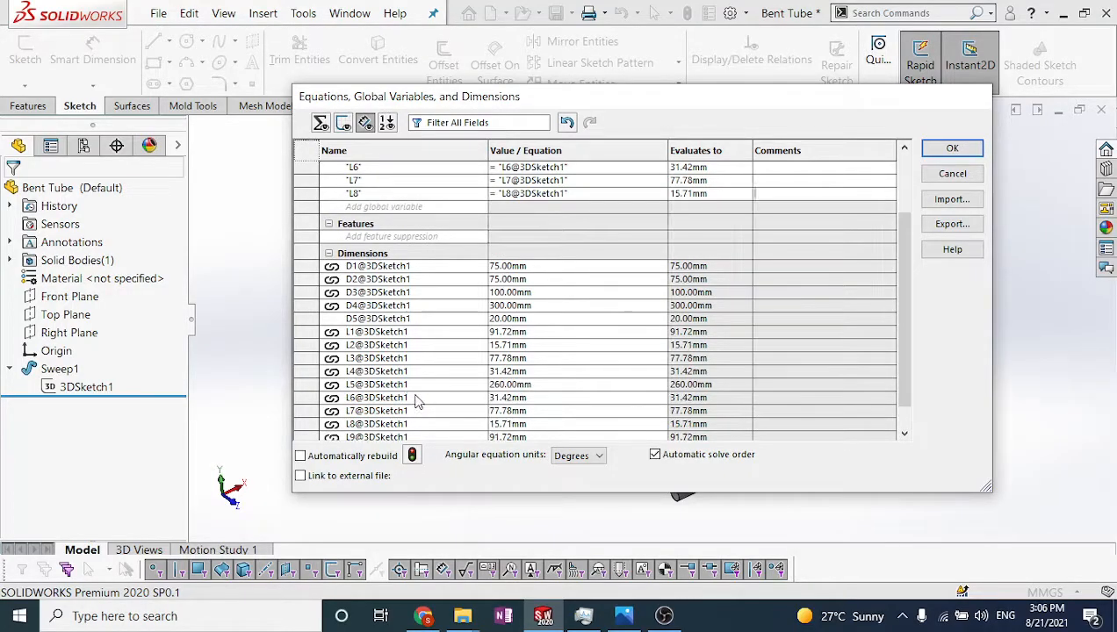
# Add a global variable named L9 and set it equal to the dimension L9@3DSketch1
pyautogui.click(365, 207)
pyautogui.press('Tab')
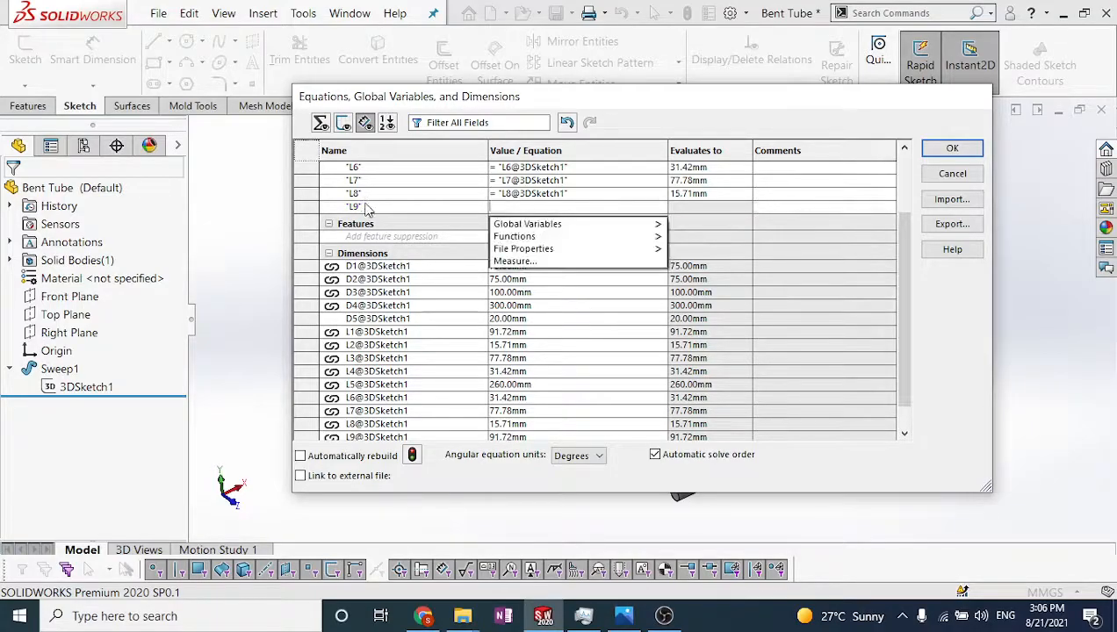
pyautogui.click(397, 437)
pyautogui.press('Return')
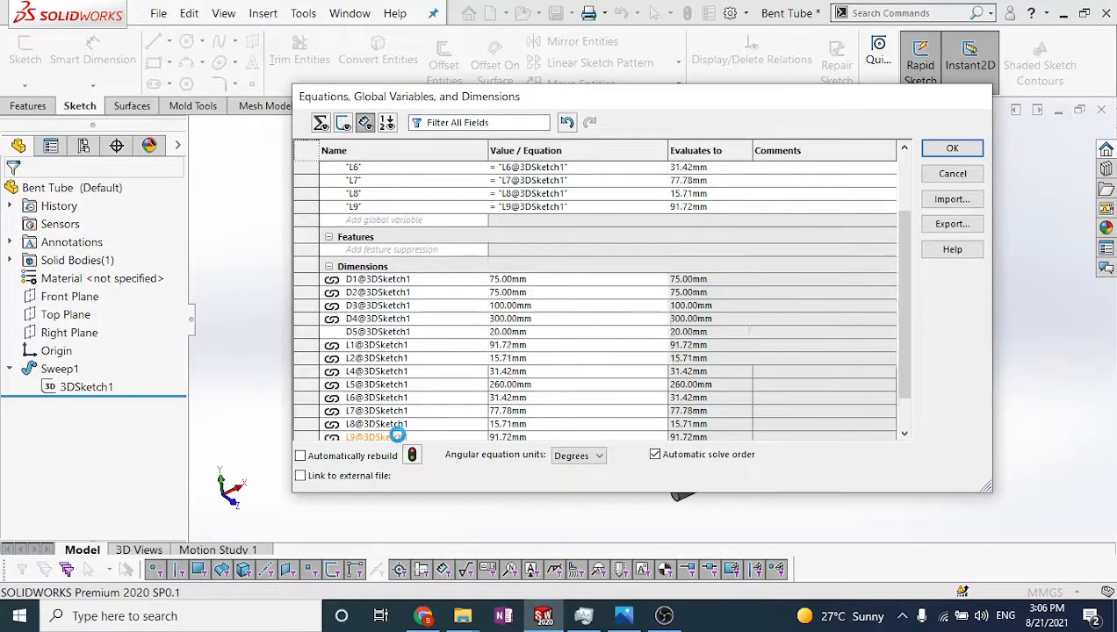
# Add a global variable named Total Length and start its equation as the sum of the global variables L1, L2 and L3
pyautogui.scroll(3, 407, 208)
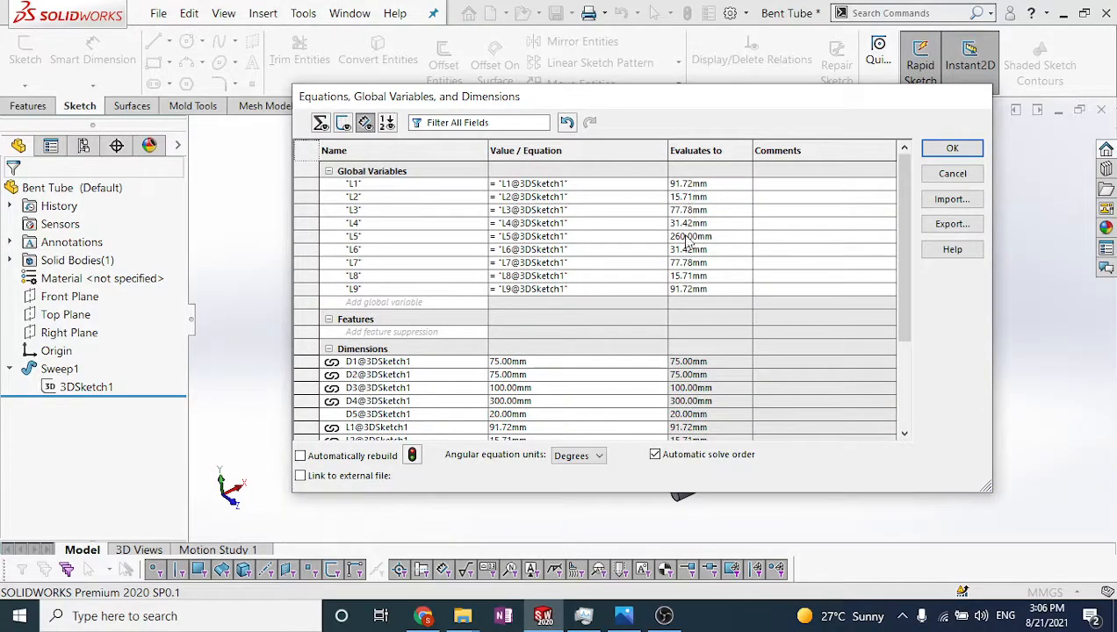
pyautogui.click(384, 303)
pyautogui.write('Total Length')
pyautogui.click(522, 303)
pyautogui.write('==')
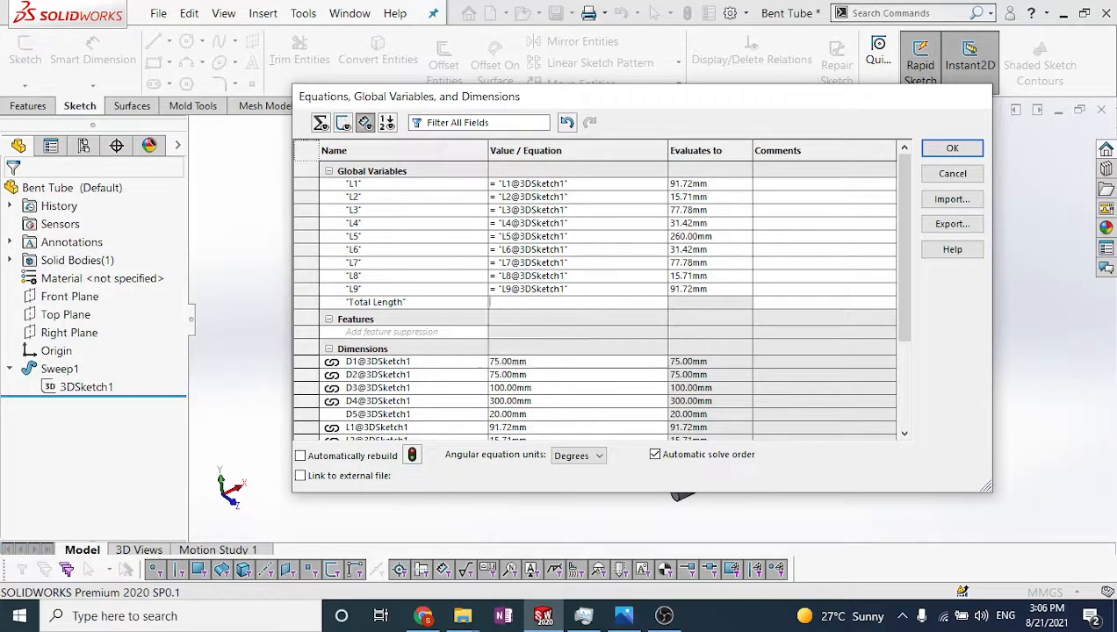
pyautogui.moveTo(527, 320)
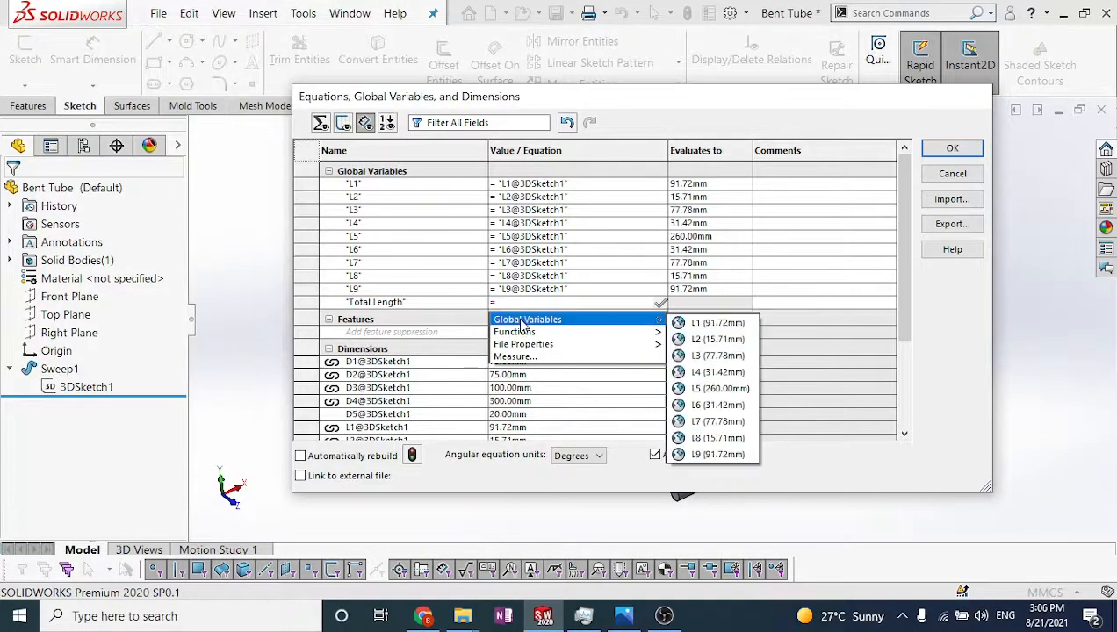
pyautogui.click(743, 323)
pyautogui.write('+')
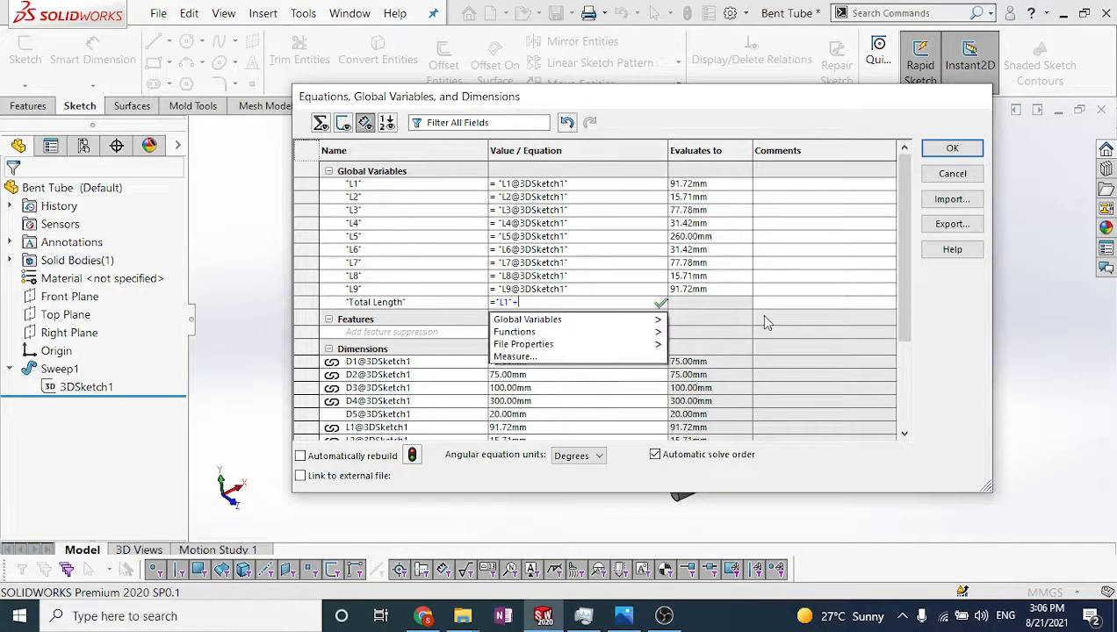
pyautogui.click(710, 340)
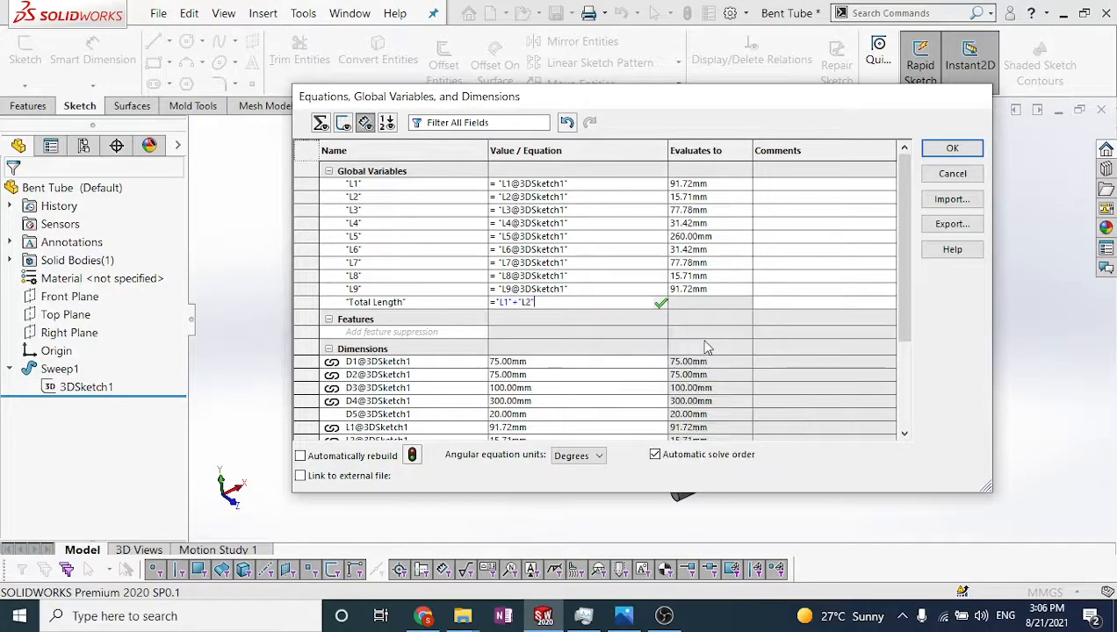
pyautogui.write('+')
pyautogui.moveTo(654, 319)
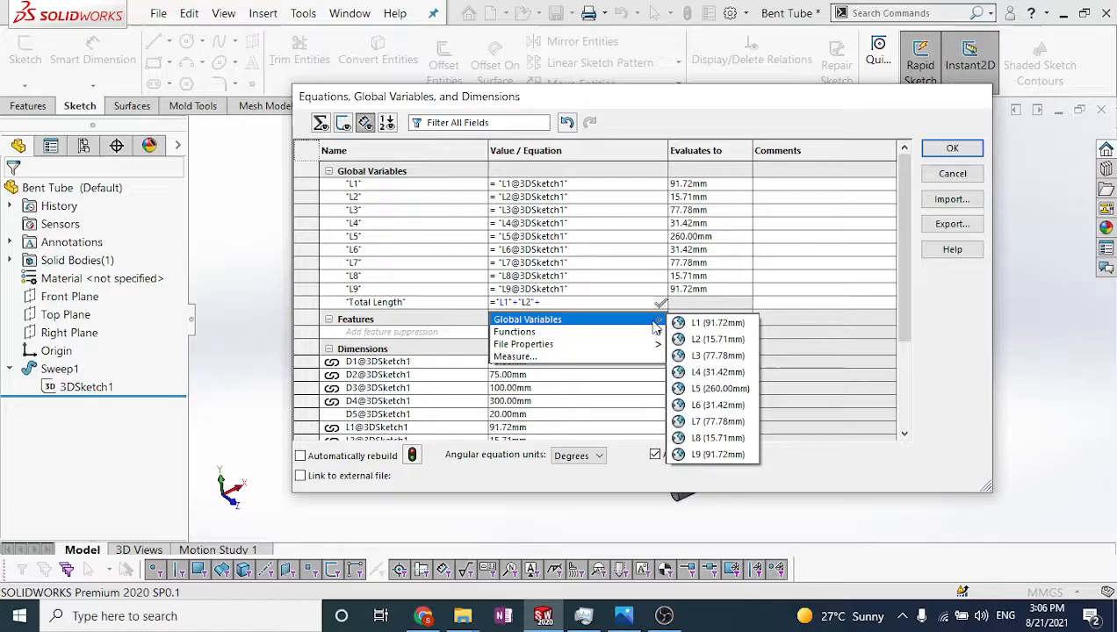
pyautogui.click(703, 353)
pyautogui.write('+')
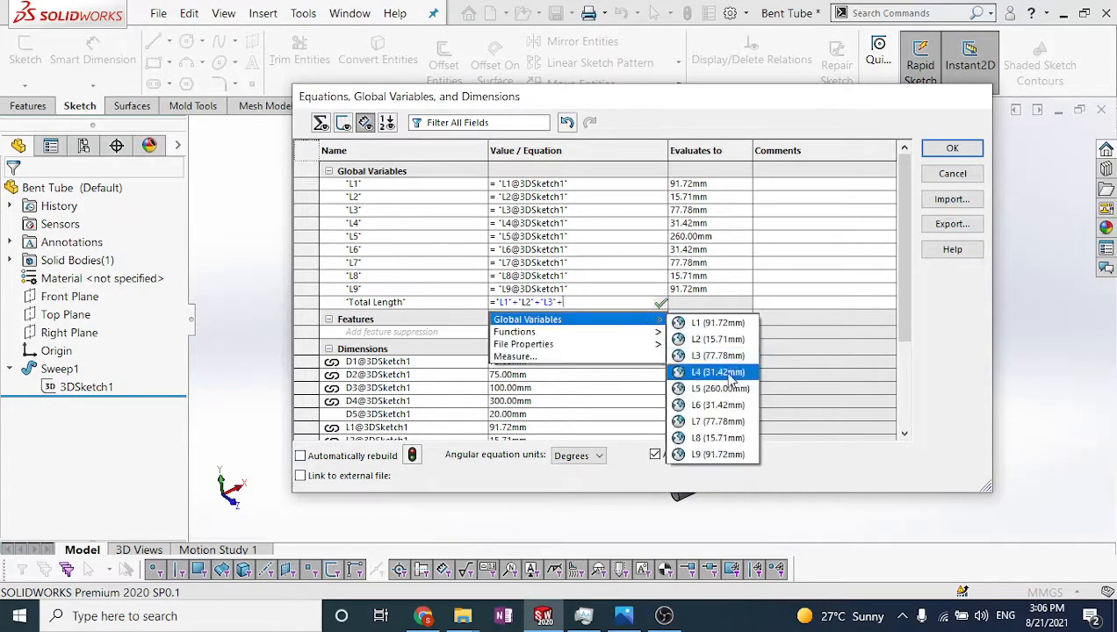
# Extend the Total Length sum with the global variables L4, L5 and L6
pyautogui.click(713, 367)
pyautogui.write('+')
pyautogui.moveTo(611, 323)
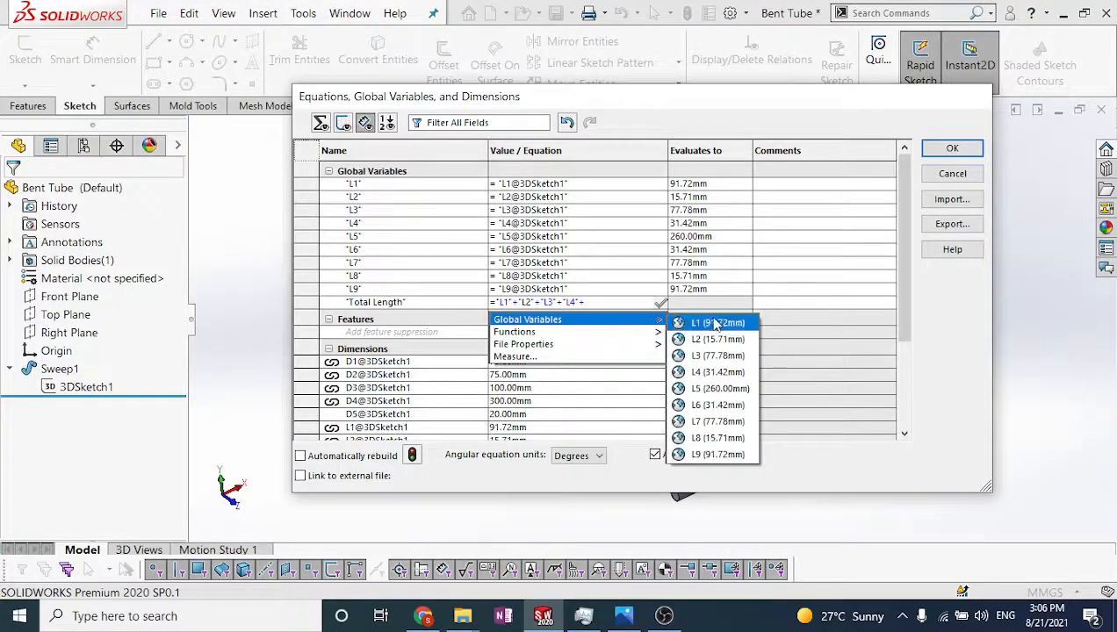
pyautogui.click(718, 388)
pyautogui.write('+')
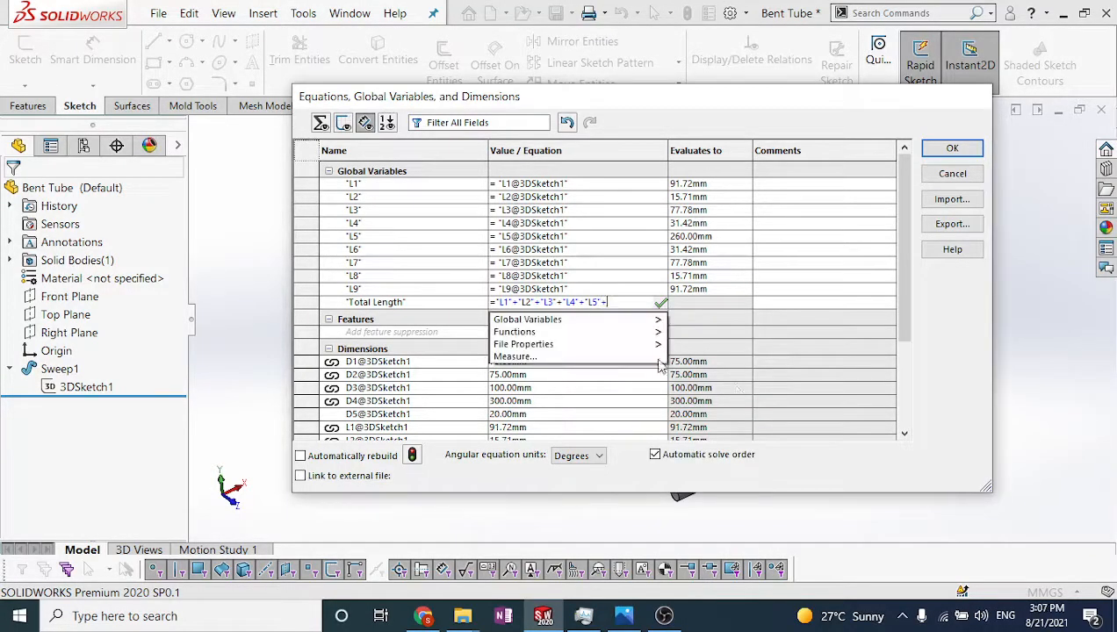
pyautogui.moveTo(615, 320)
pyautogui.click(716, 405)
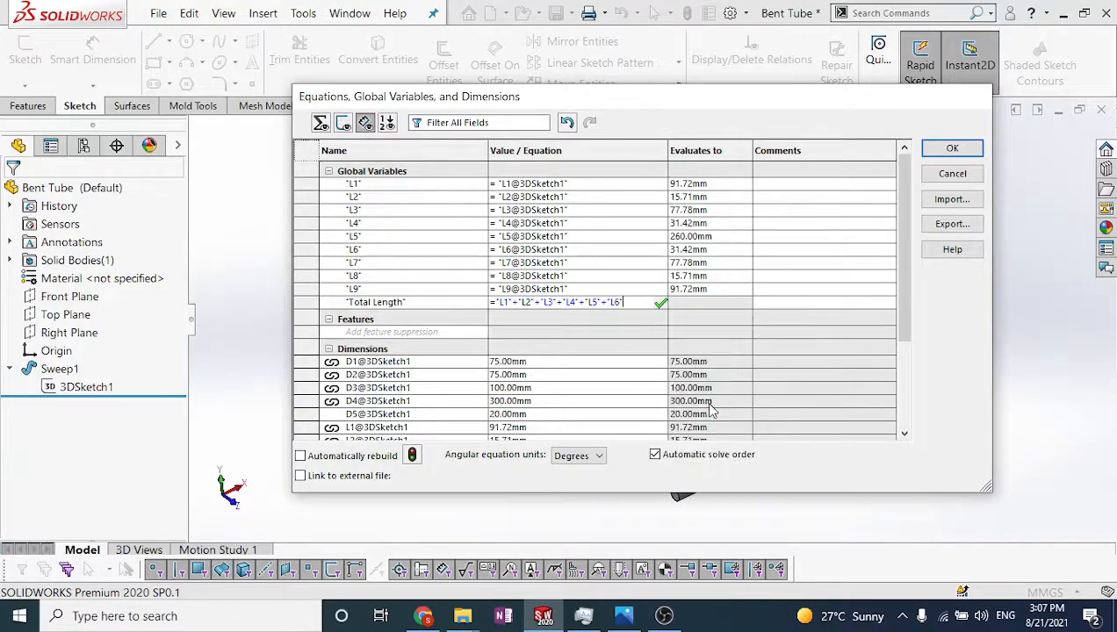
pyautogui.write('+')
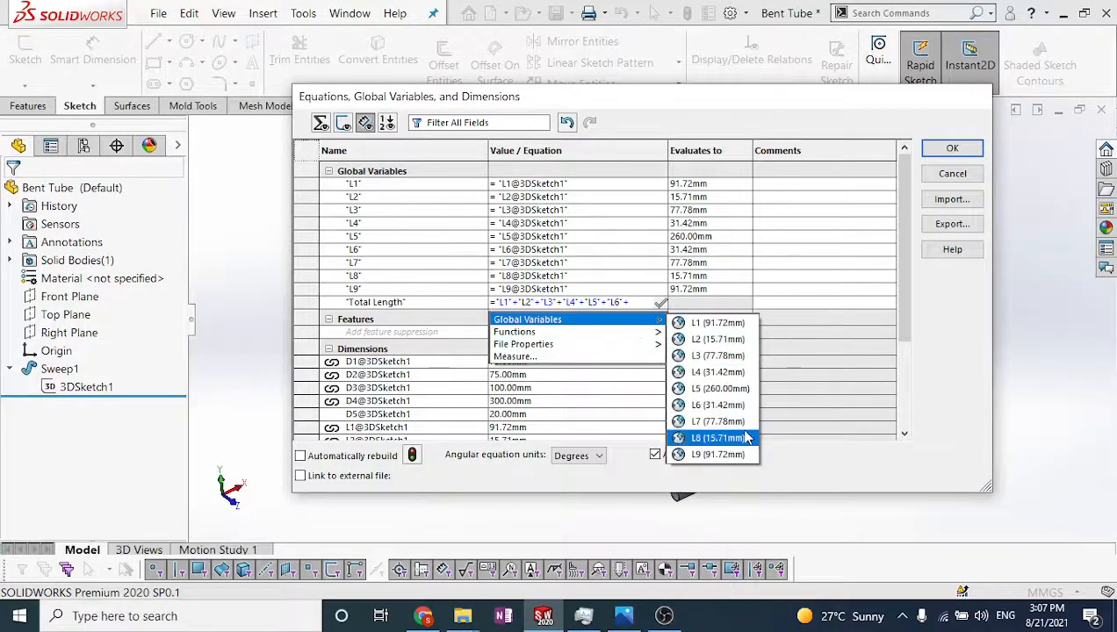
# Complete the Total Length equation by adding the global variables L7, L8 and L9, and accept it
pyautogui.click(734, 422)
pyautogui.write('+')
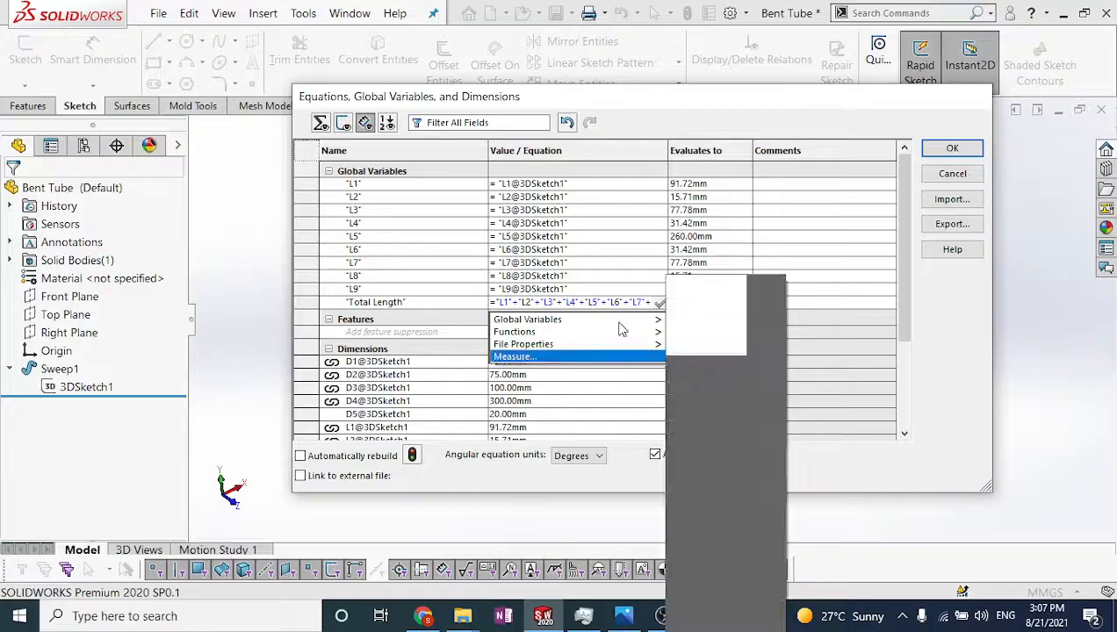
pyautogui.moveTo(614, 332)
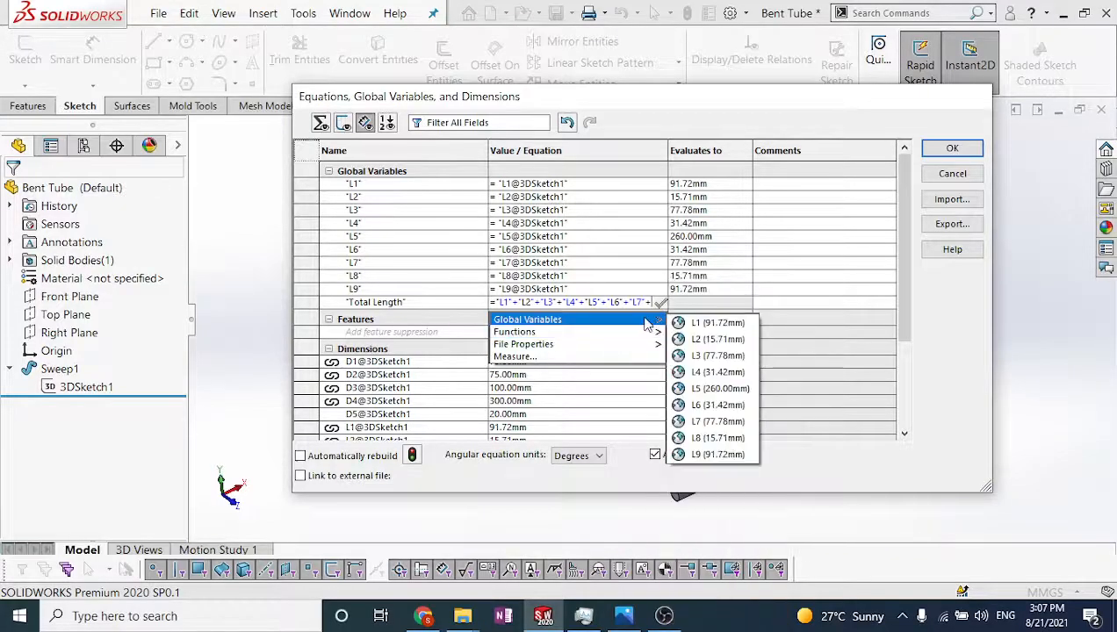
pyautogui.click(716, 438)
pyautogui.write('+')
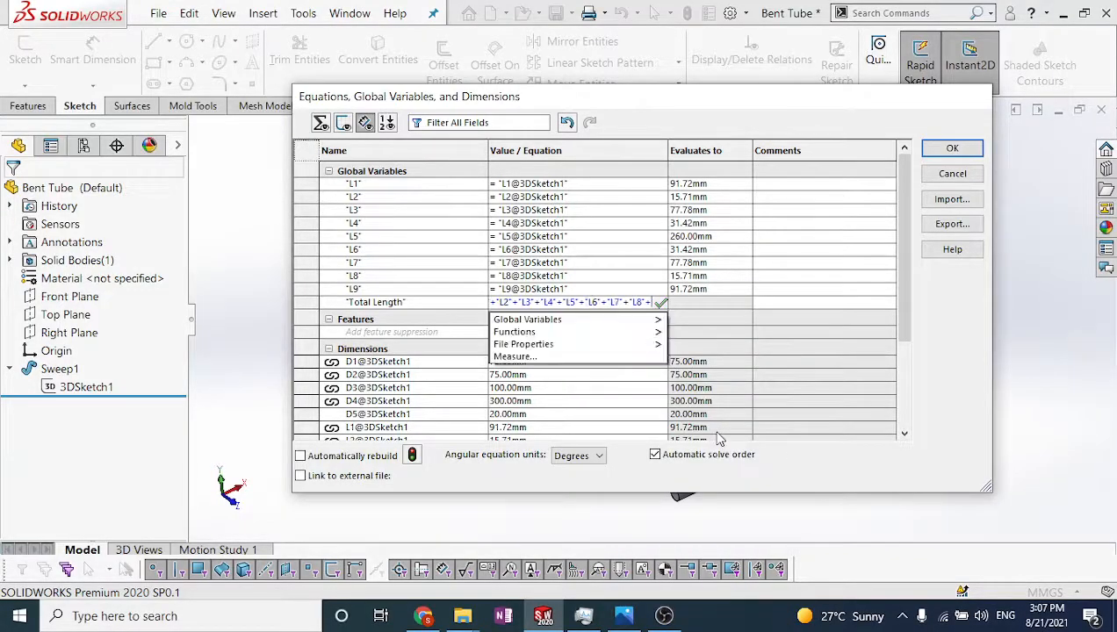
pyautogui.moveTo(587, 332)
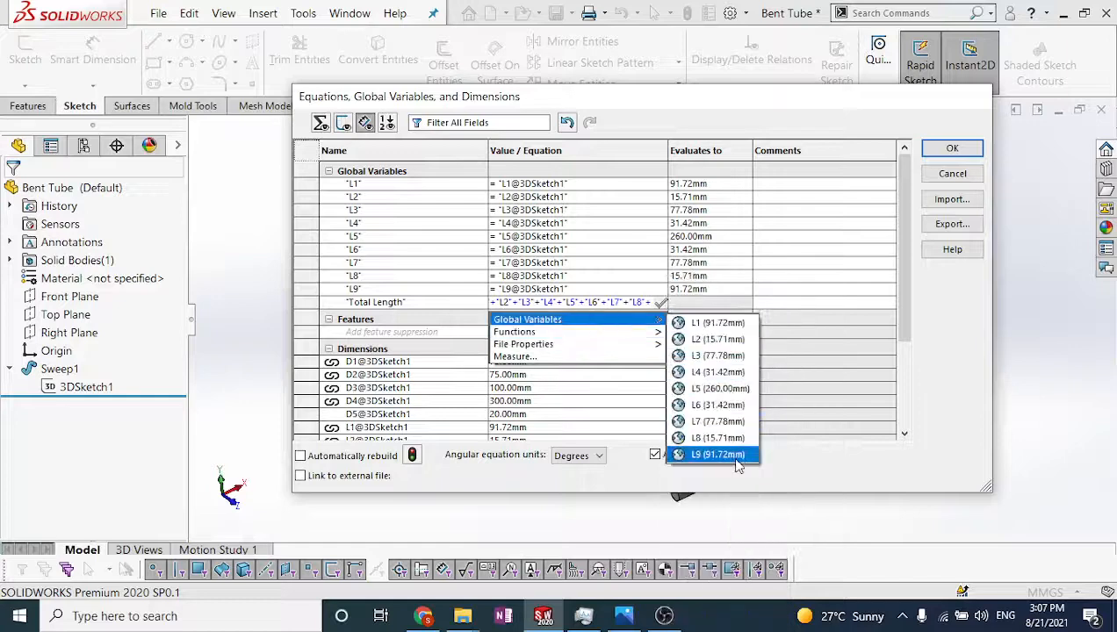
pyautogui.click(733, 456)
pyautogui.press('Return')
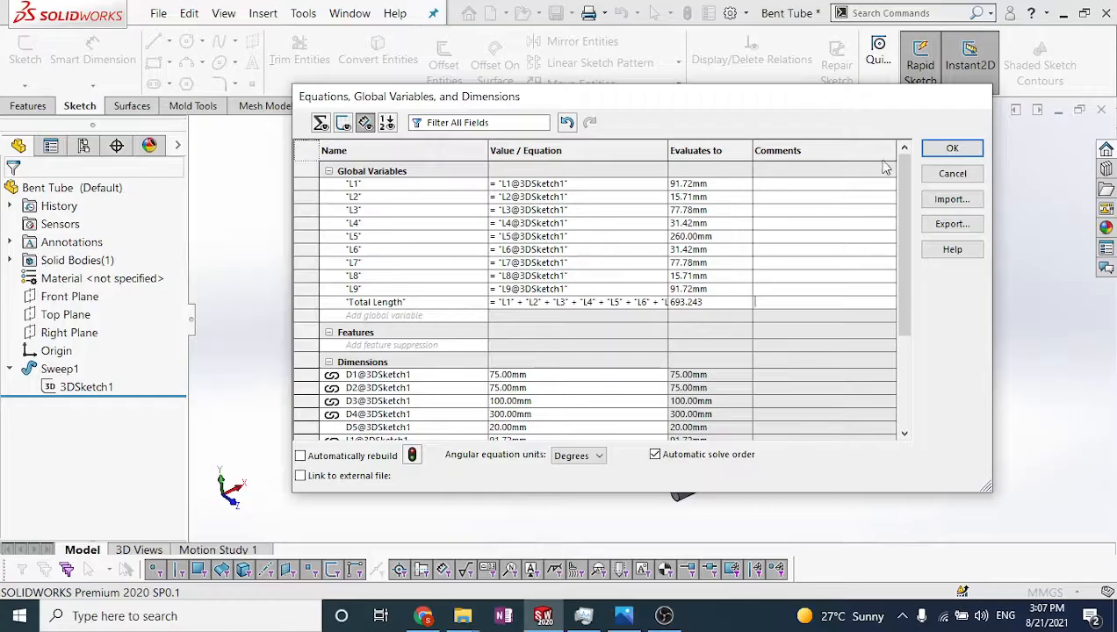
# Accept the equations and link the Length custom file property to the Total Length global variable
pyautogui.click(942, 151)
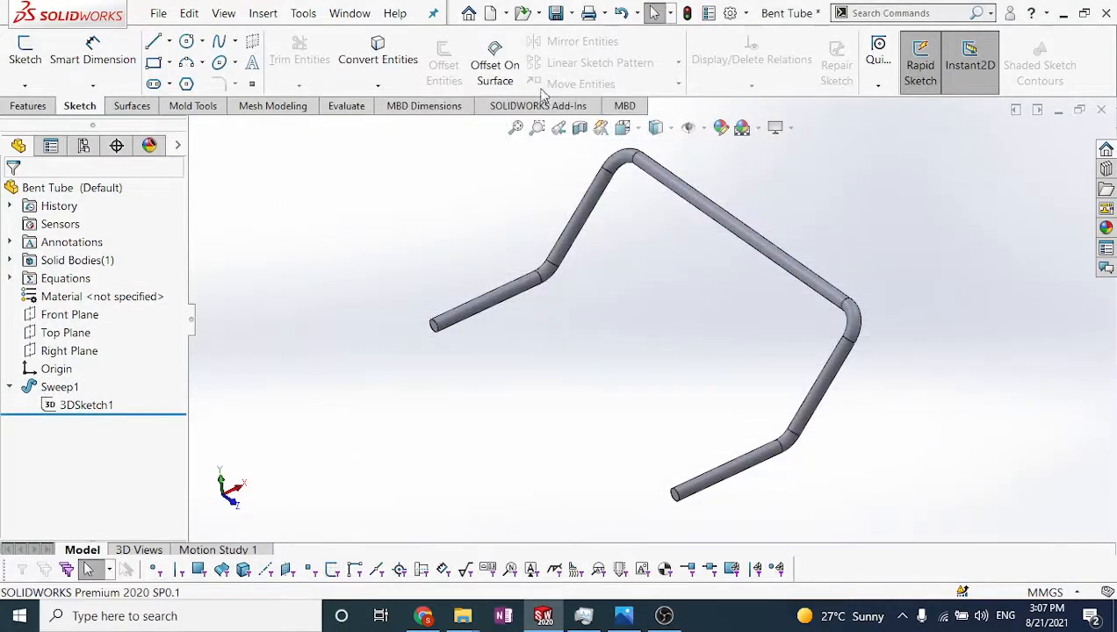
pyautogui.click(709, 13)
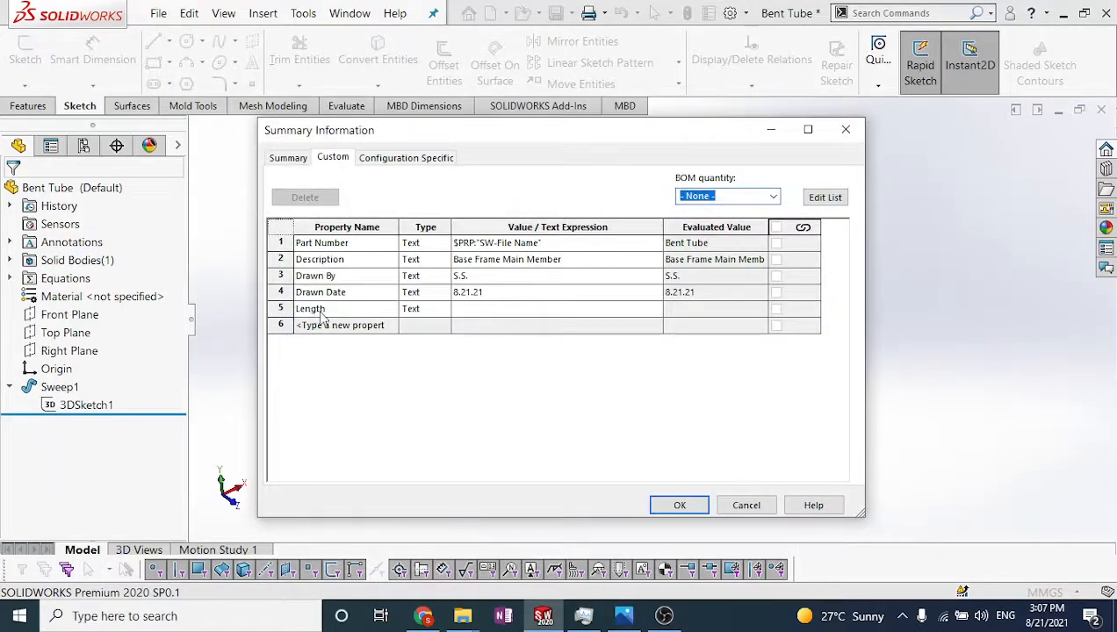
pyautogui.click(606, 309)
pyautogui.click(655, 310)
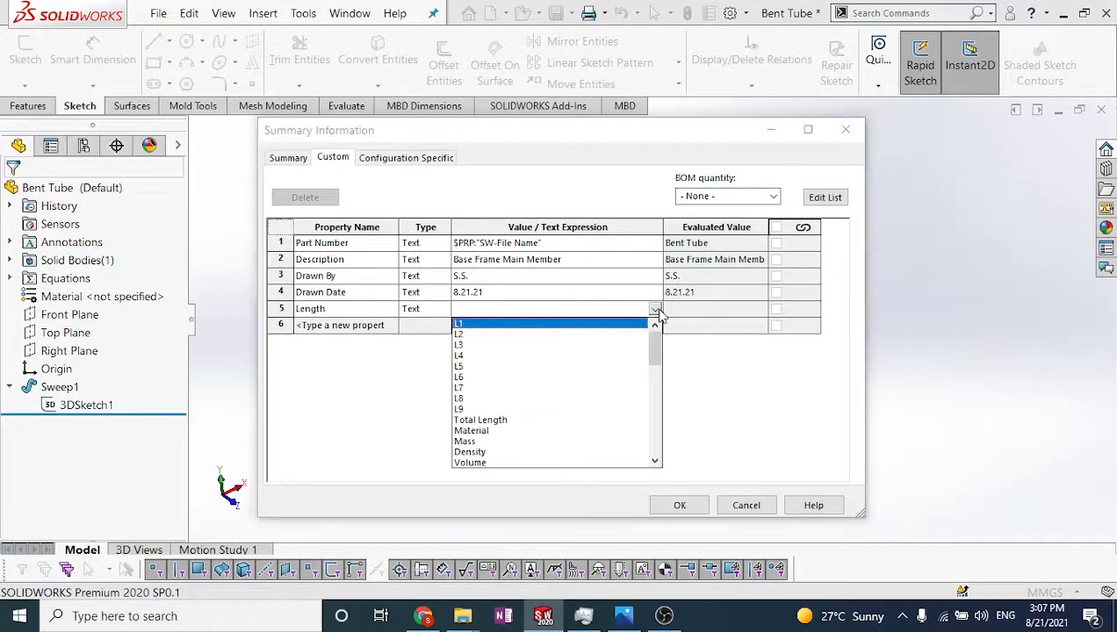
pyautogui.click(509, 420)
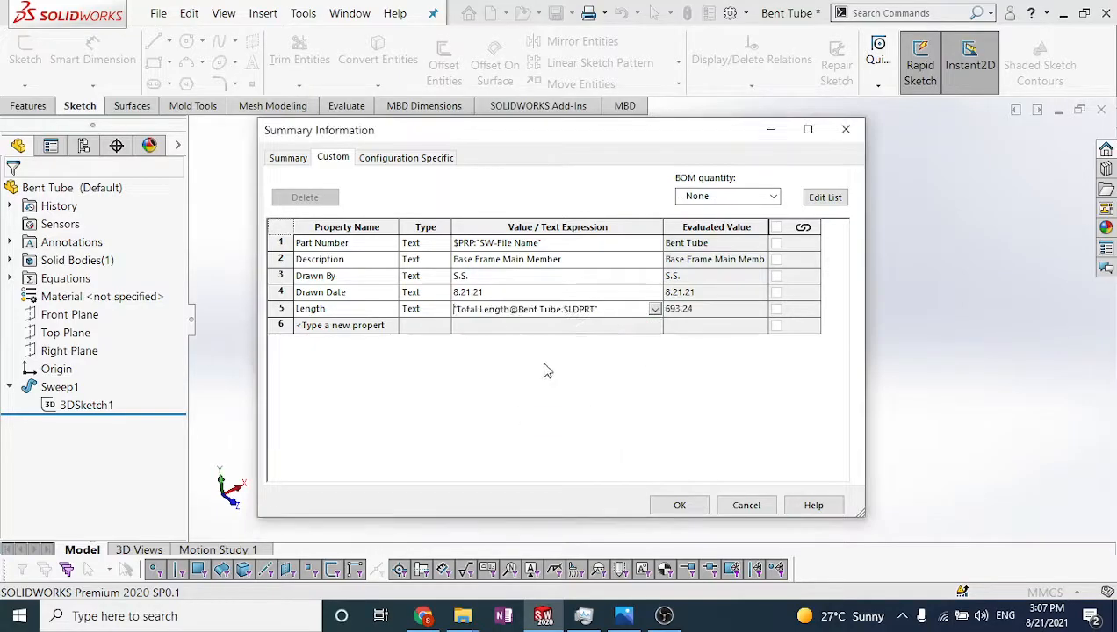
pyautogui.click(614, 309)
pyautogui.click(679, 504)
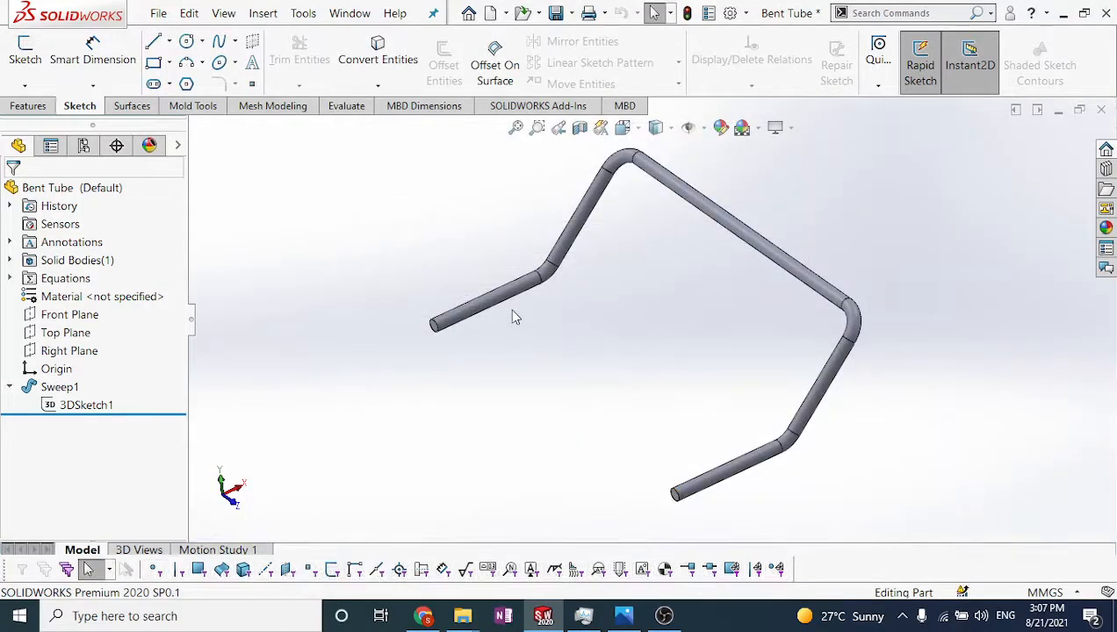
# Add a derived configuration named Flat under the Default configuration
pyautogui.click(83, 144)
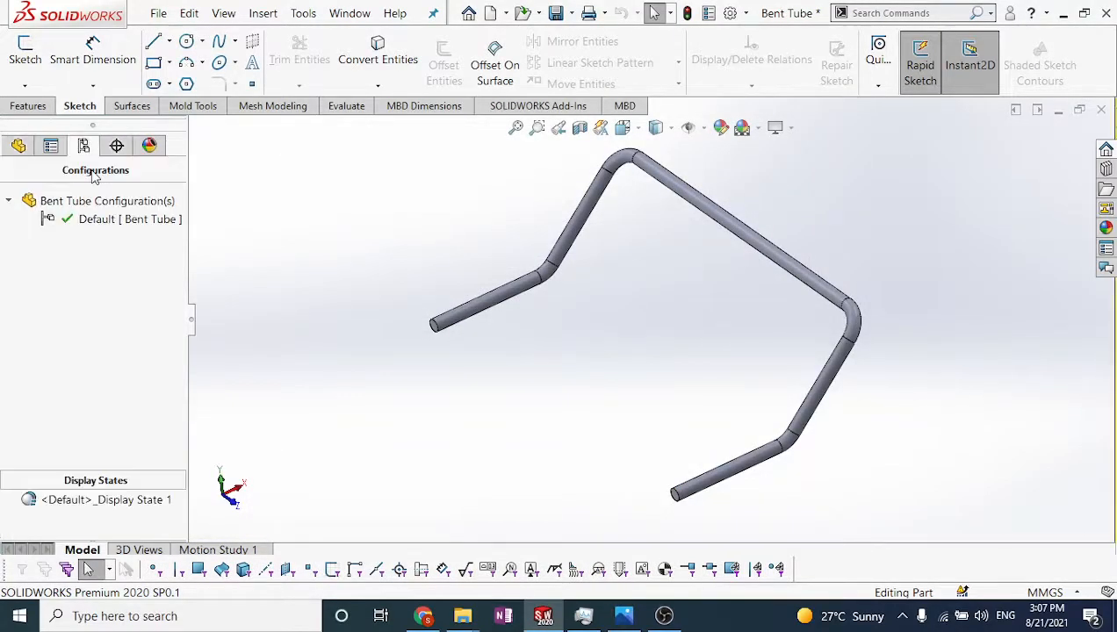
pyautogui.rightClick(86, 230)
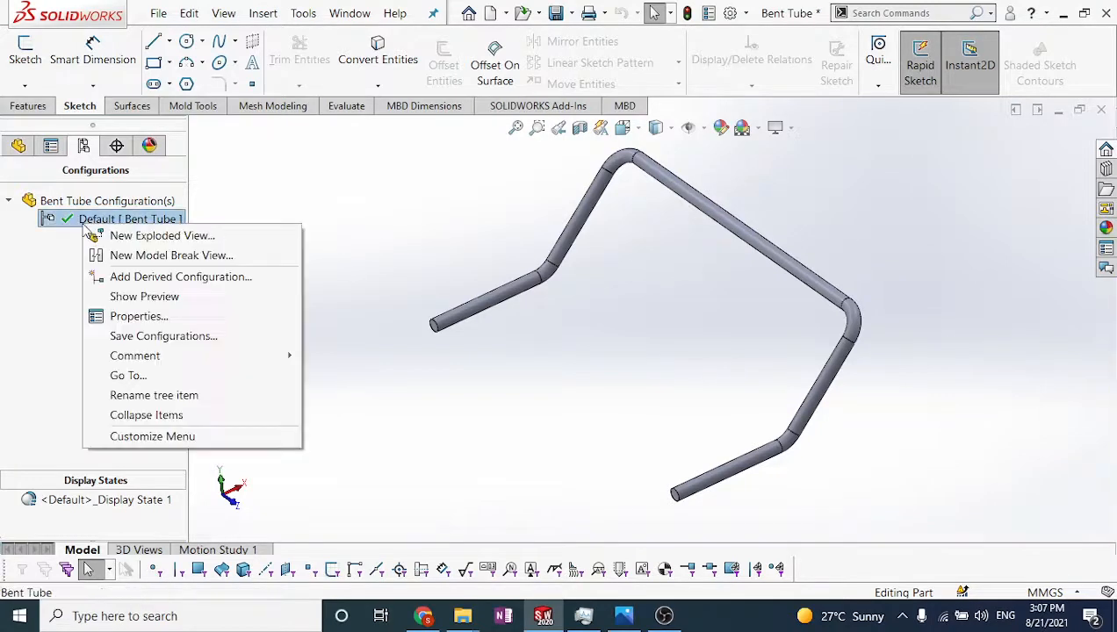
pyautogui.click(146, 277)
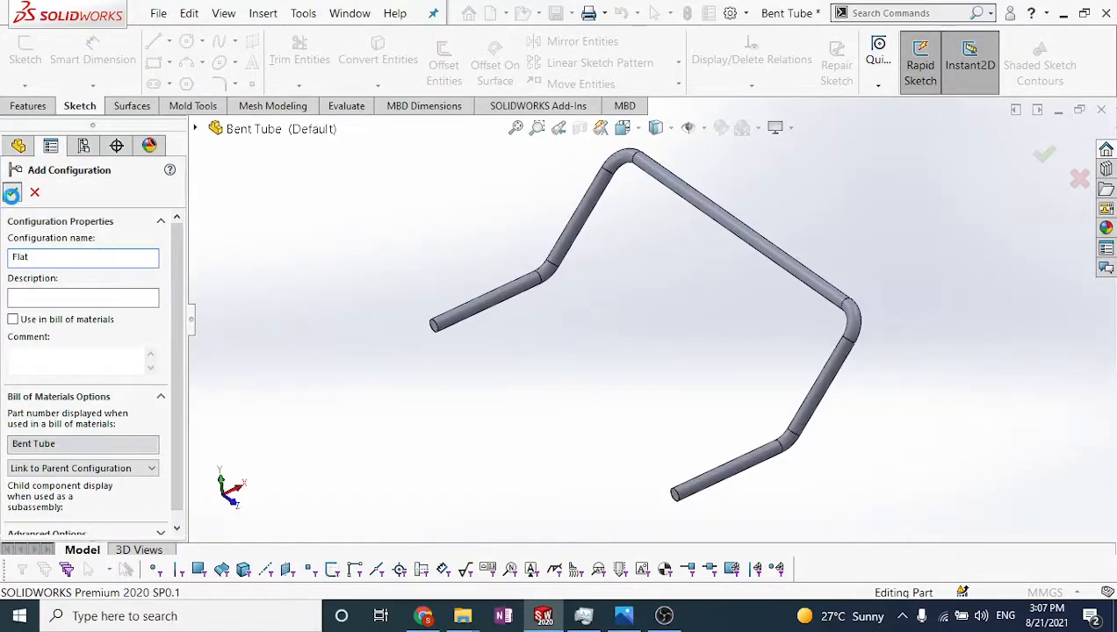
pyautogui.click(13, 191)
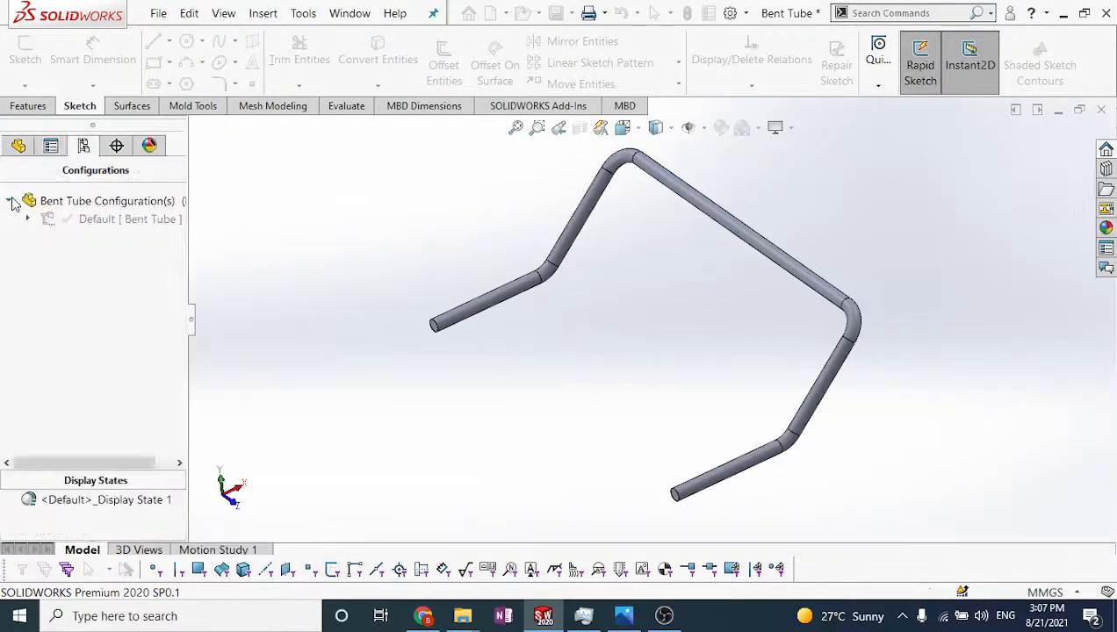
# Show the feature dimensions on the bent tube, review them, and hide them again
pyautogui.click(19, 146)
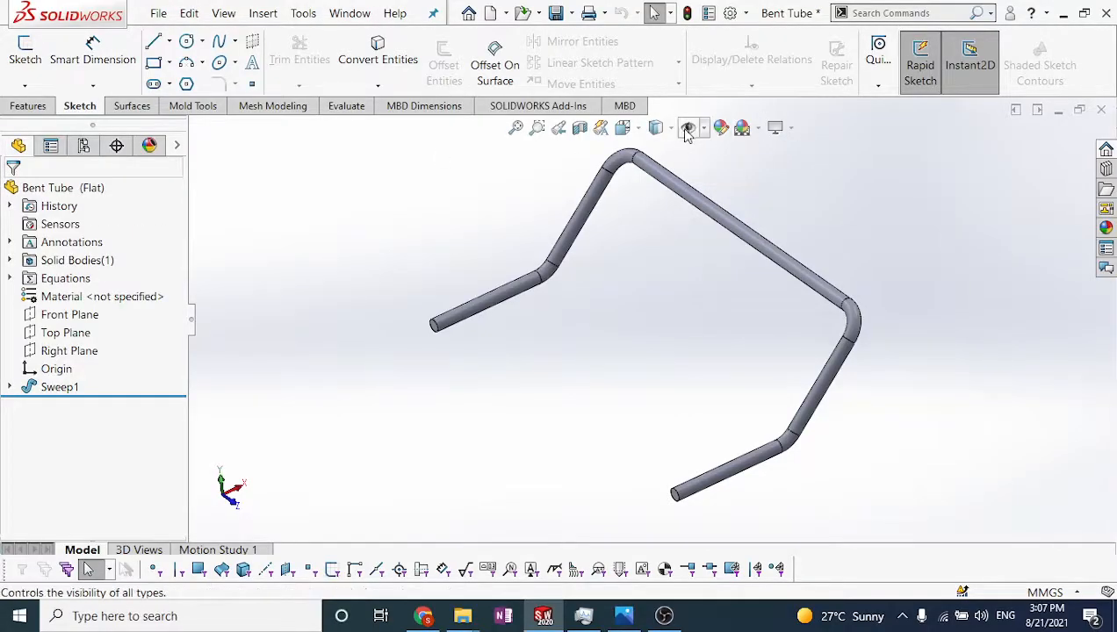
pyautogui.rightClick(64, 242)
pyautogui.click(131, 292)
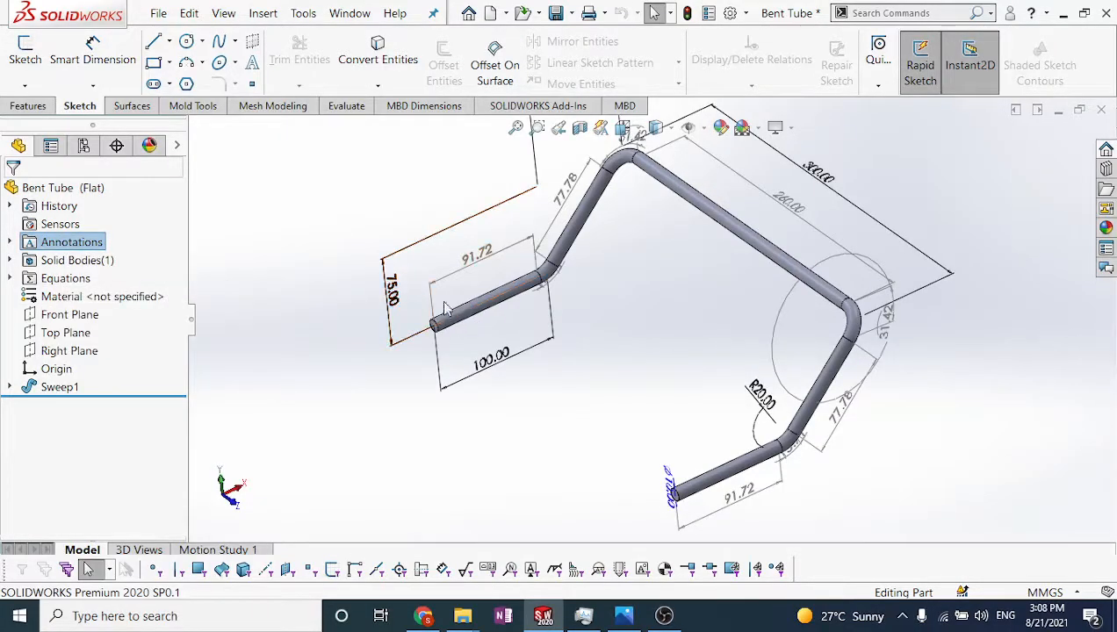
pyautogui.scroll(-5, 764, 439)
pyautogui.scroll(6, 762, 434)
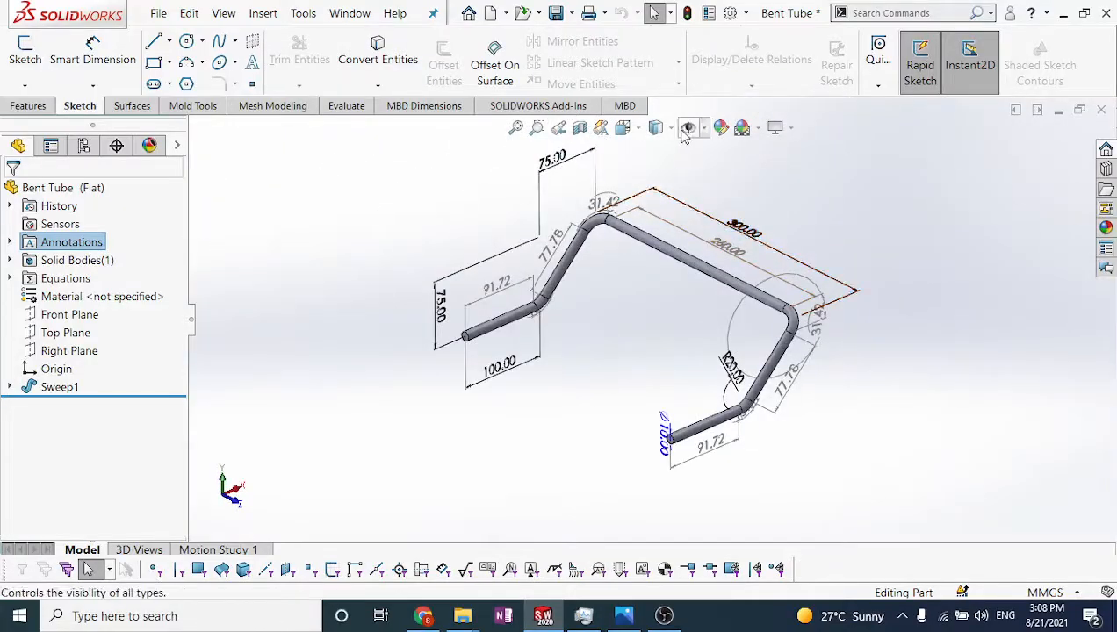
pyautogui.rightClick(79, 252)
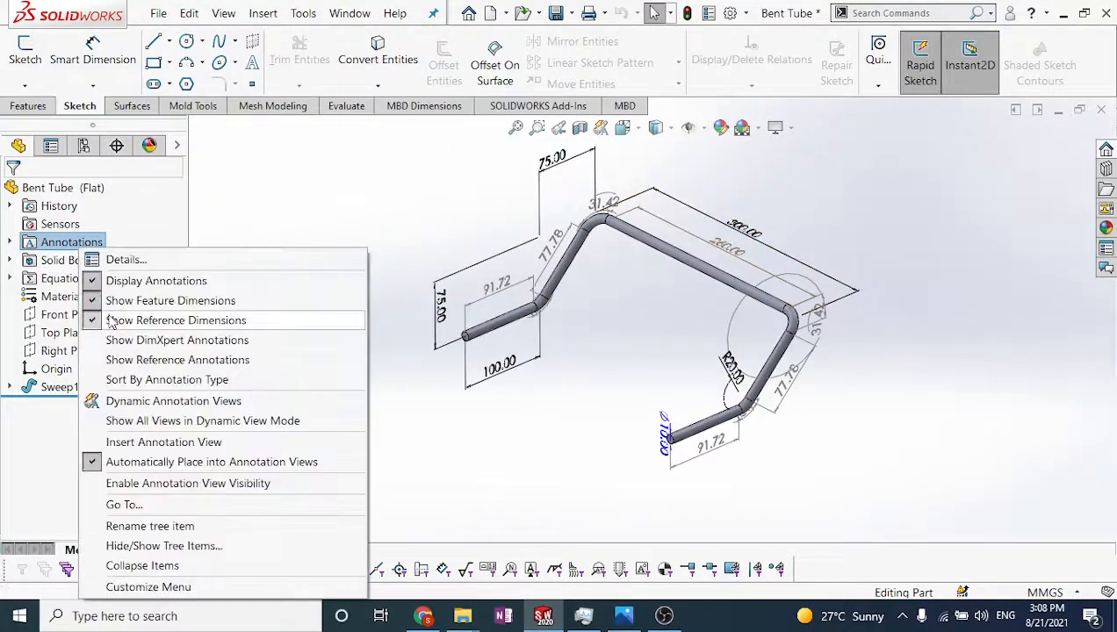
pyautogui.click(101, 300)
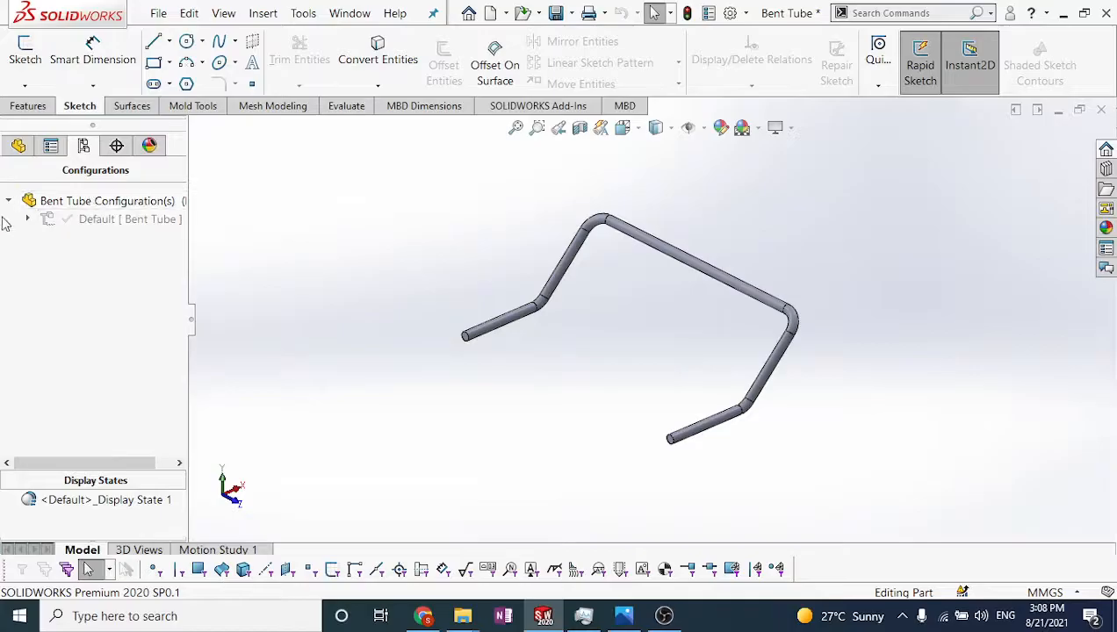
# Suppress the bent tube's Sweep1 feature in the Flat configuration
pyautogui.click(18, 146)
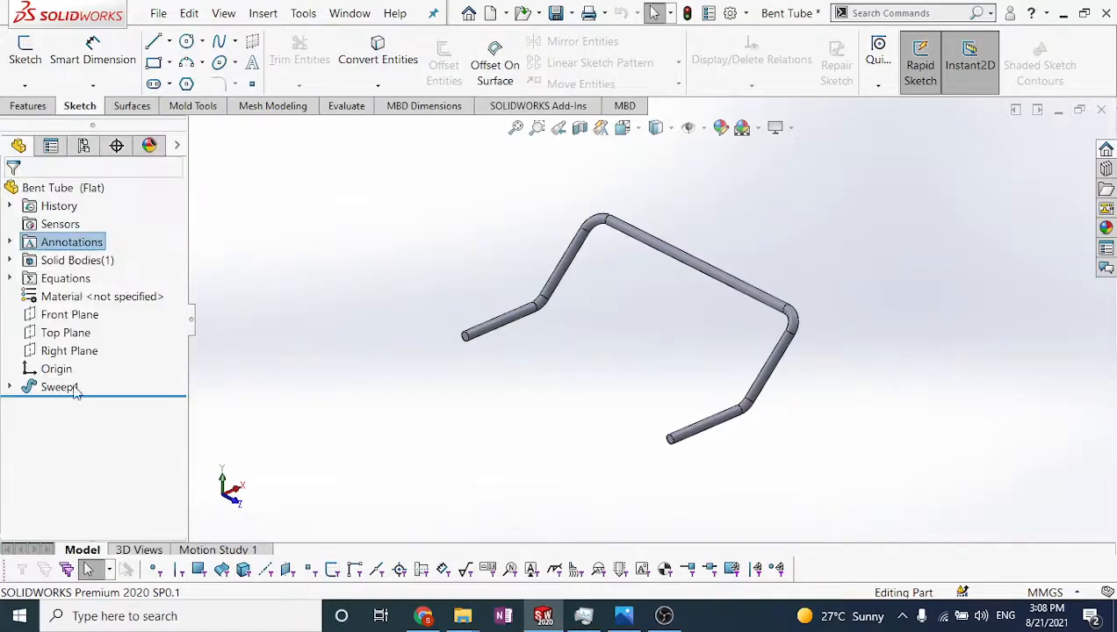
pyautogui.rightClick(41, 389)
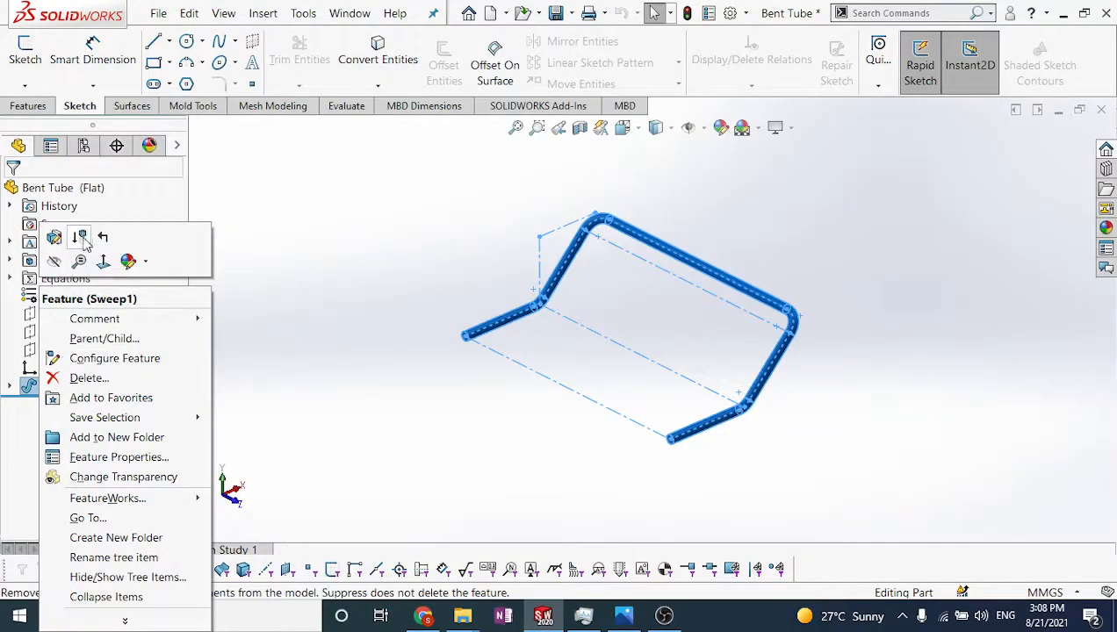
pyautogui.click(81, 239)
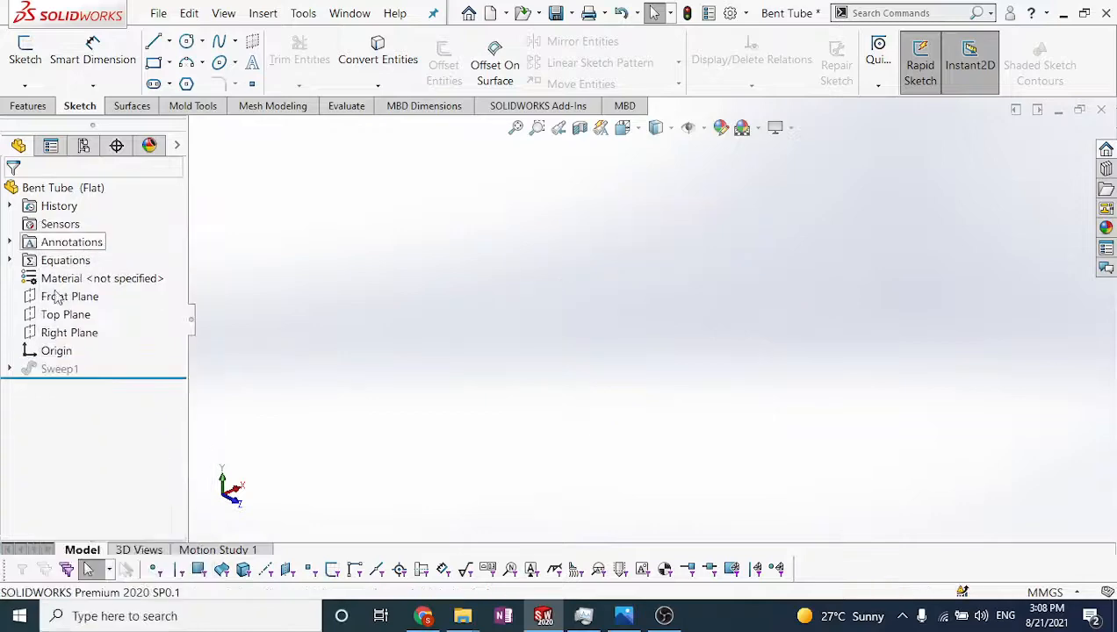
# Start a sketch on the Front Plane and draw a horizontal line about 105 mm long from the origin
pyautogui.click(53, 300)
pyautogui.rightClick(53, 299)
pyautogui.click(70, 265)
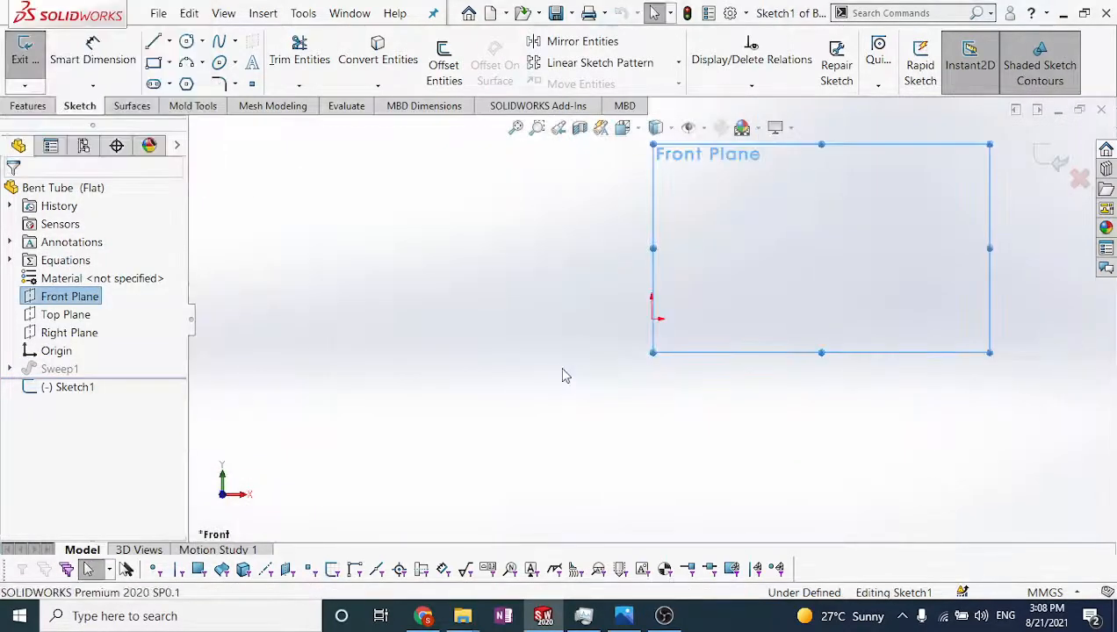
pyautogui.click(154, 41)
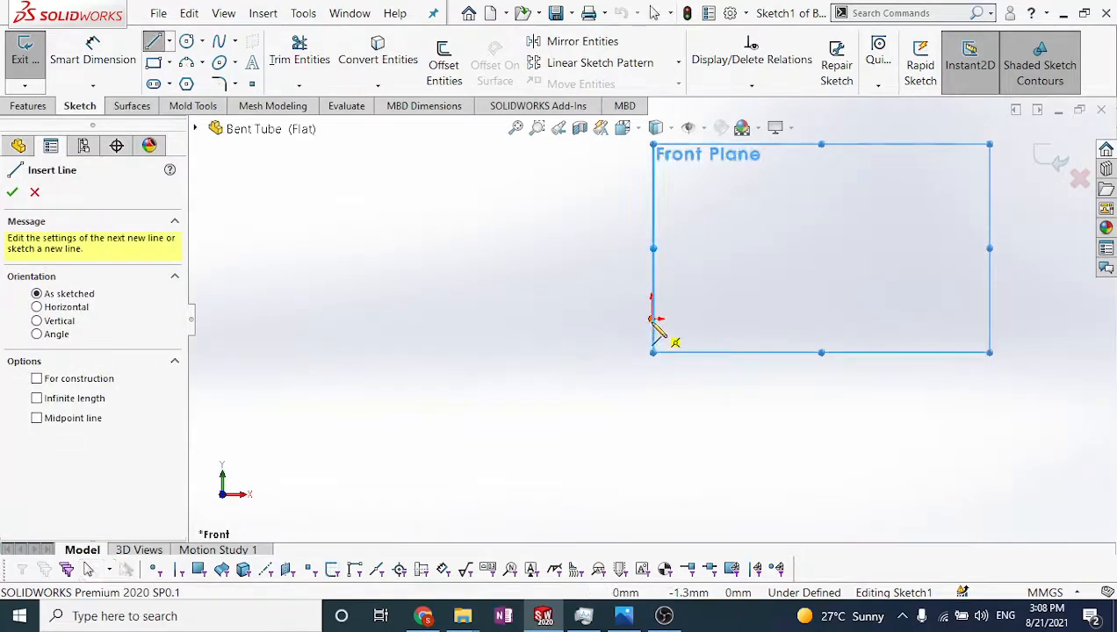
pyautogui.click(652, 319)
pyautogui.click(850, 319)
pyautogui.press('Escape')
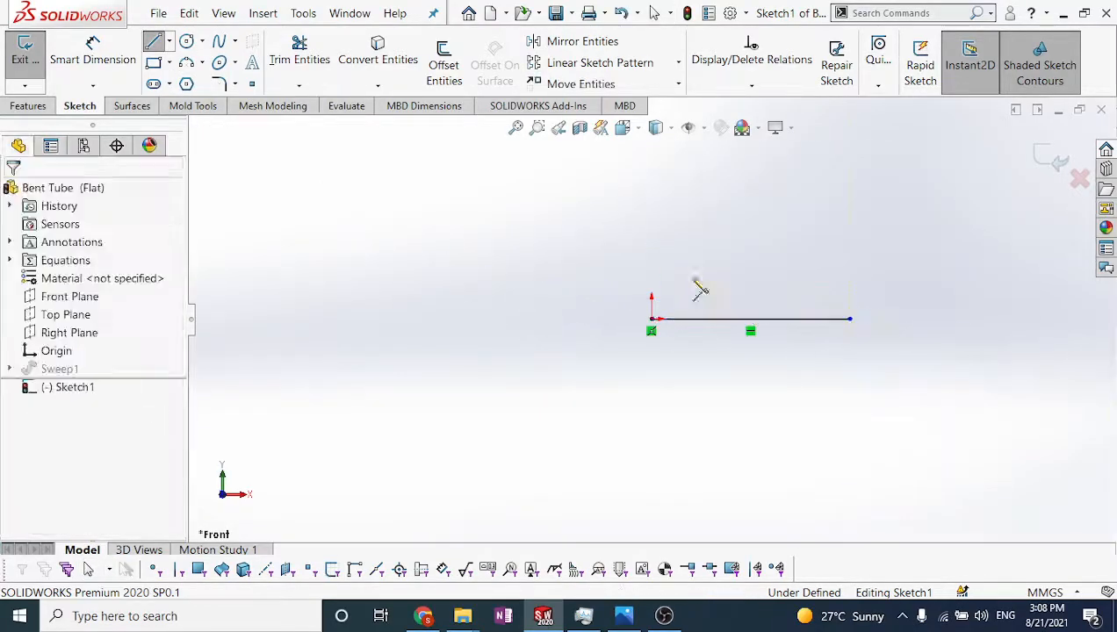
# Dimension the line's length with the equation =("Total Length") and finish the sketch
pyautogui.click(92, 46)
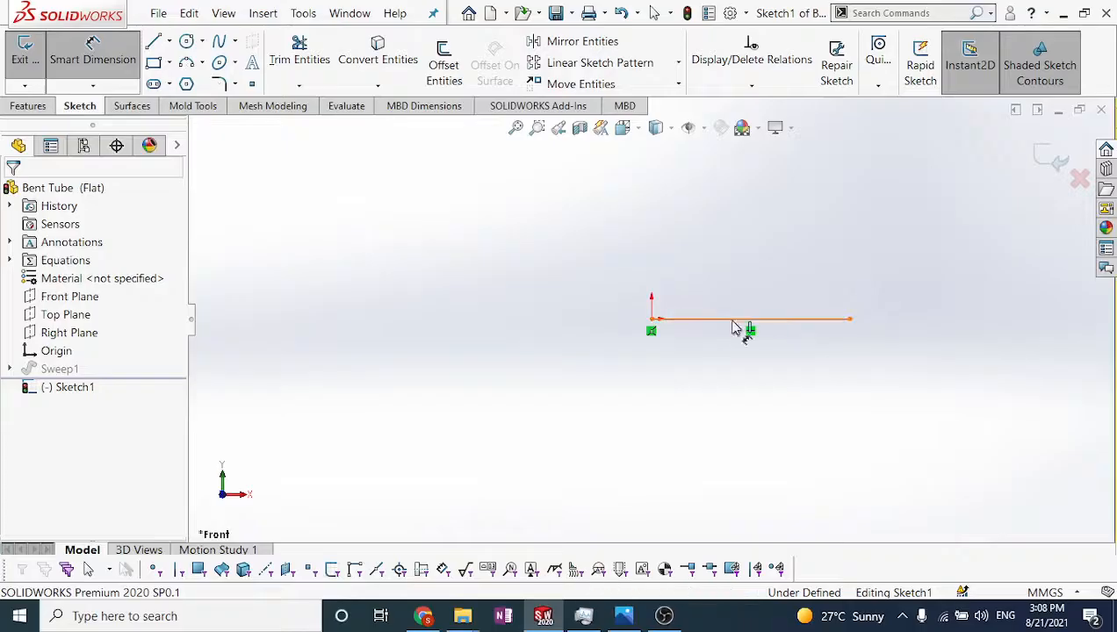
pyautogui.click(742, 320)
pyautogui.click(746, 264)
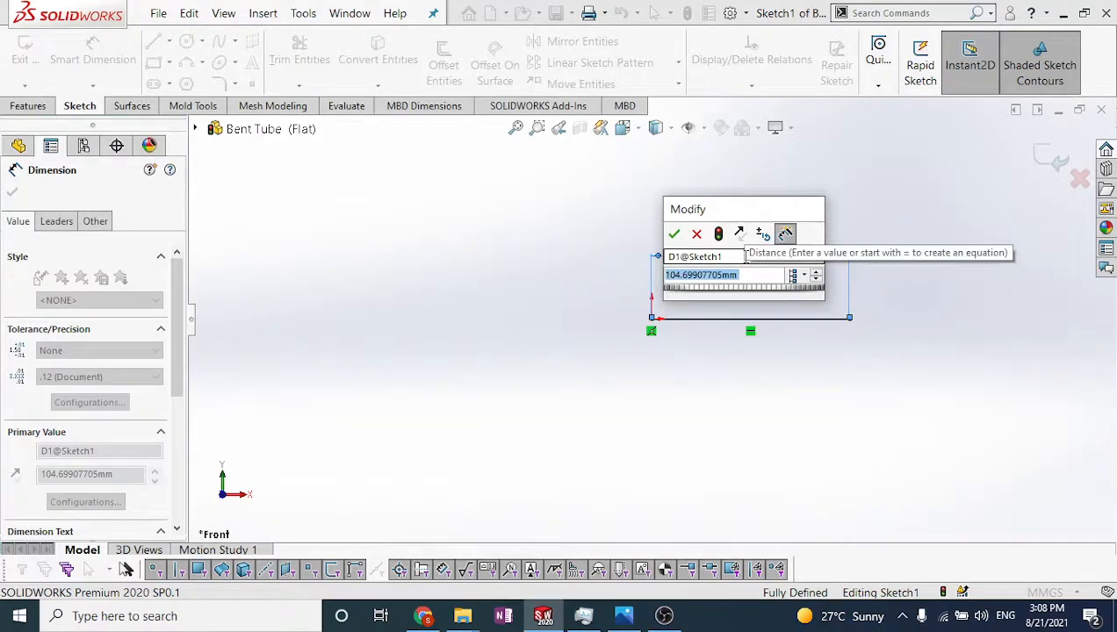
pyautogui.write('=')
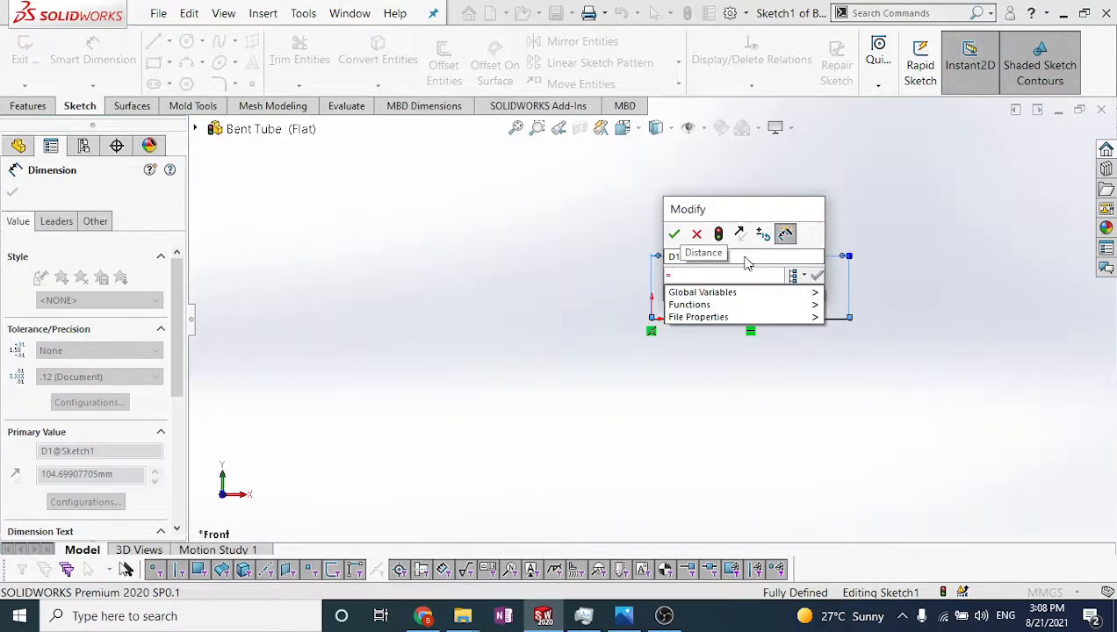
pyautogui.write('(')
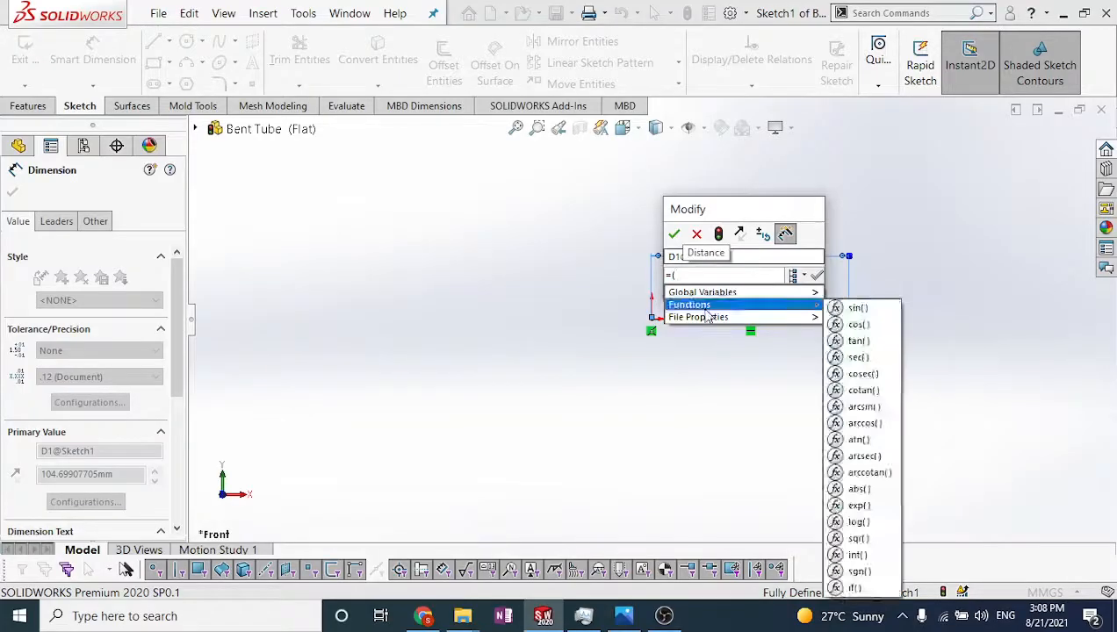
pyautogui.moveTo(706, 290)
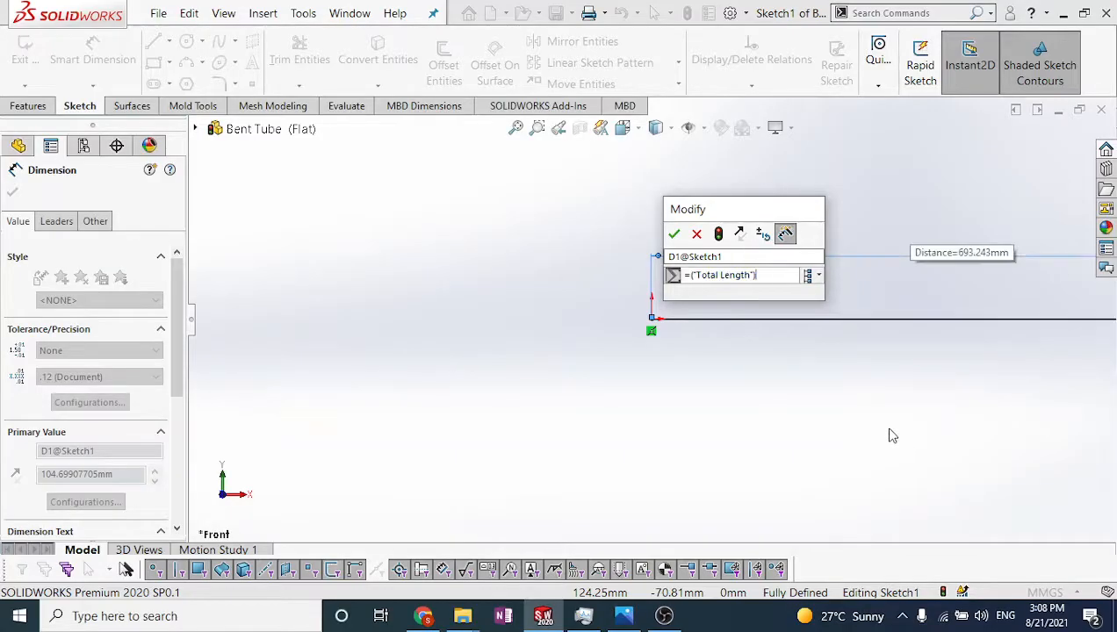
pyautogui.click(675, 235)
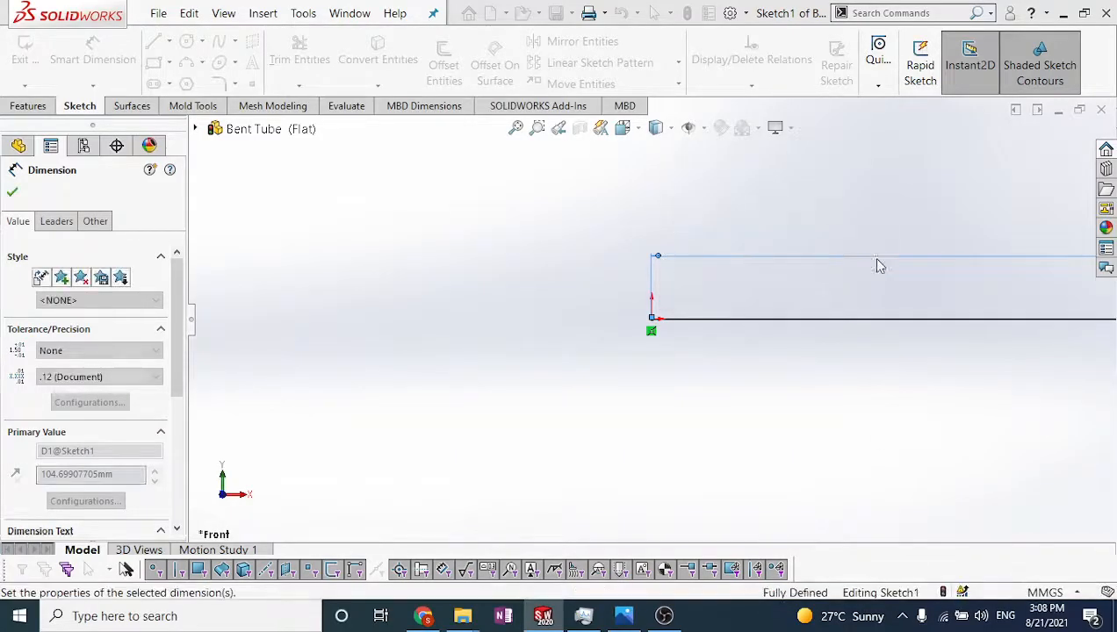
pyautogui.scroll(-5, 935, 298)
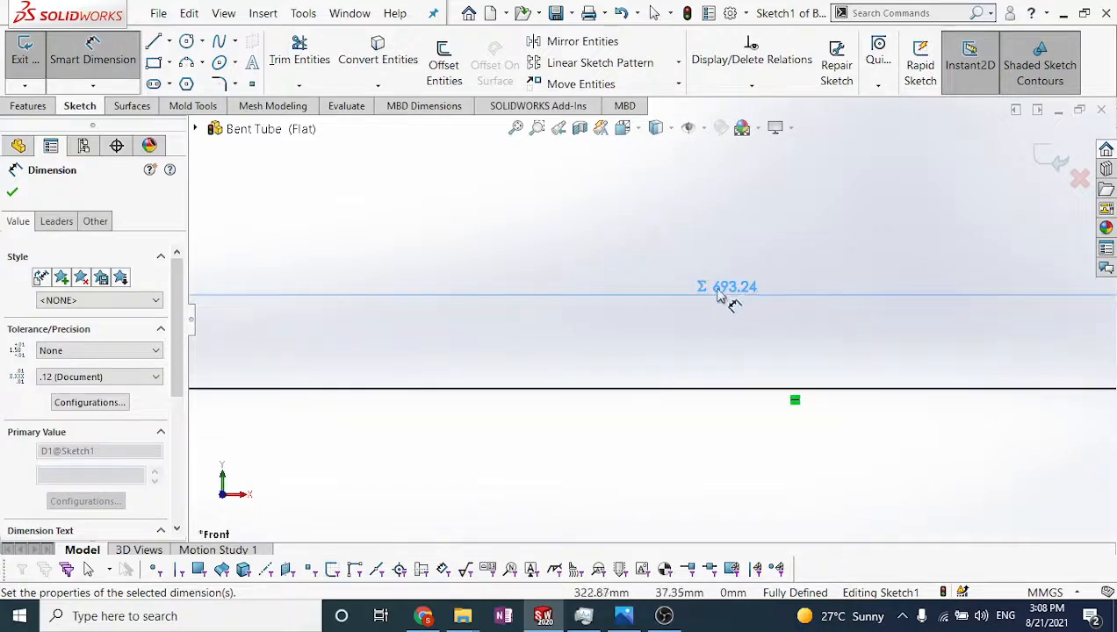
pyautogui.scroll(4, 737, 305)
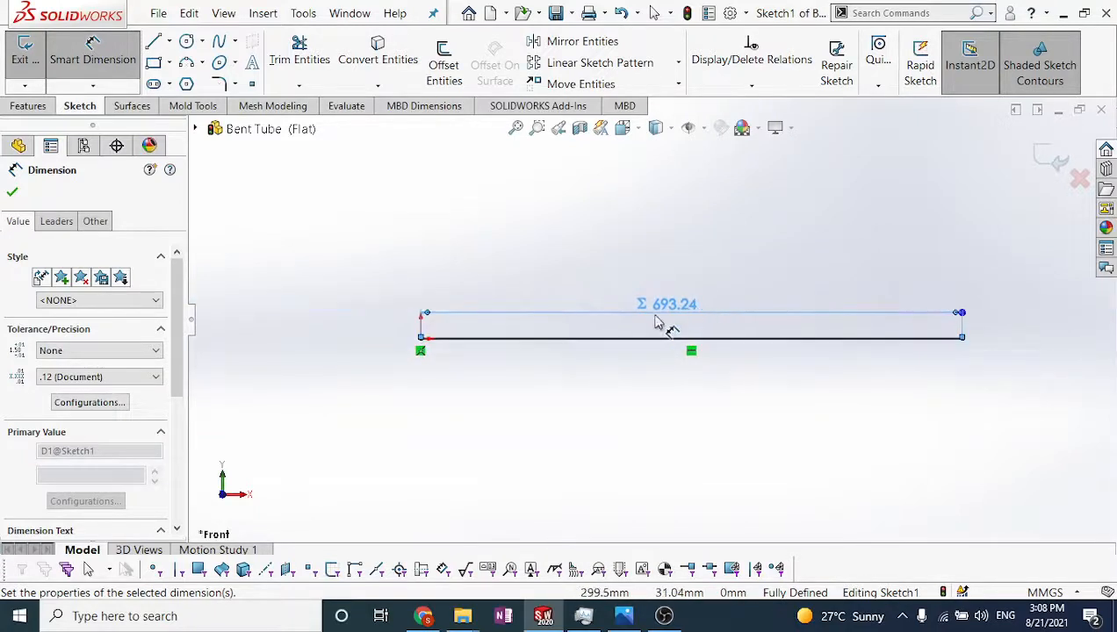
pyautogui.moveTo(579, 341); pyautogui.dragTo(596, 366, button='middle')
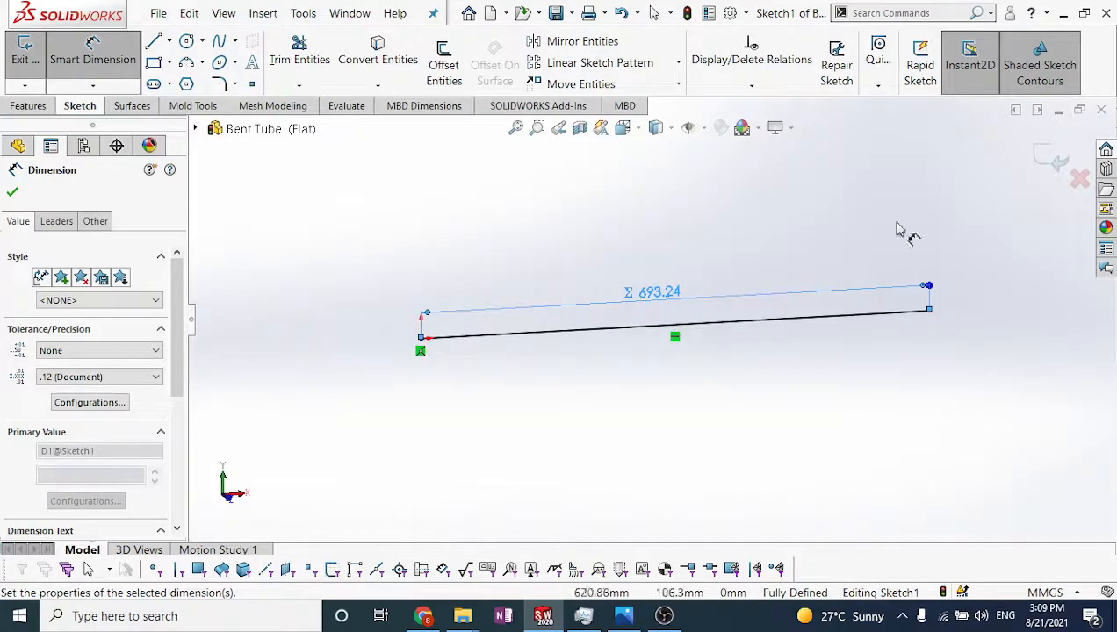
pyautogui.click(1054, 163)
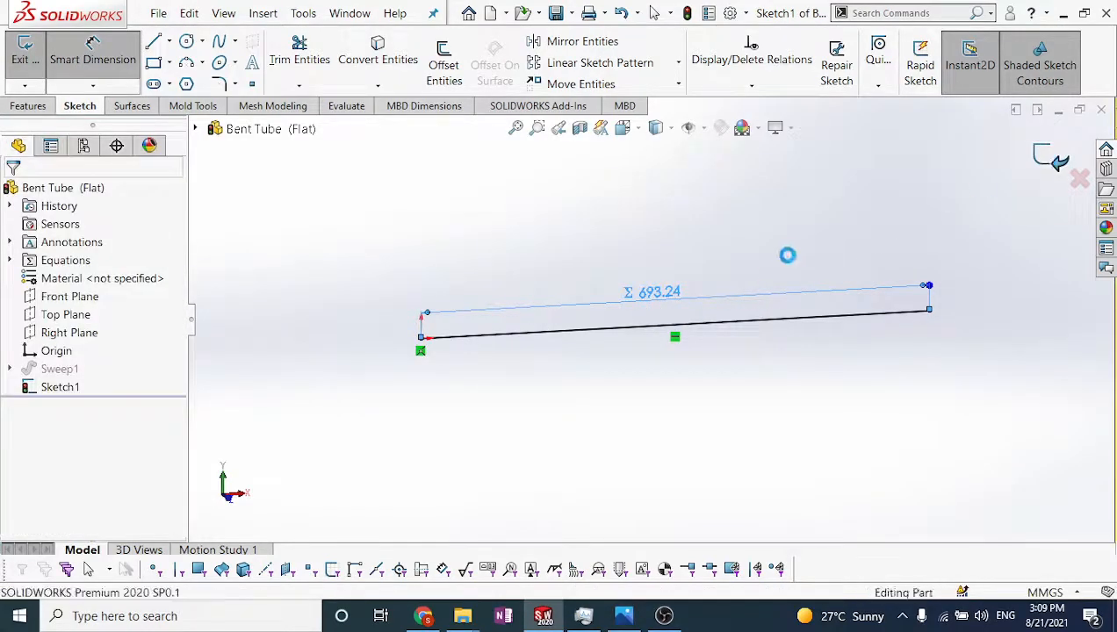
# Create a Swept Boss/Base along Sketch1 with a circular profile of 10 mm diameter
pyautogui.click(28, 105)
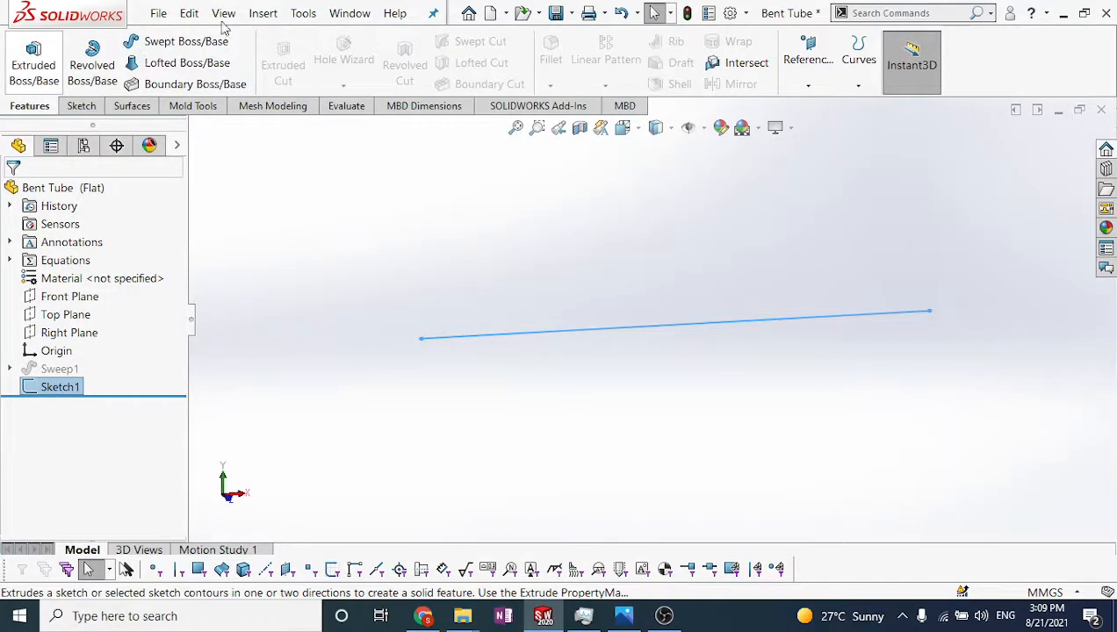
pyautogui.click(201, 45)
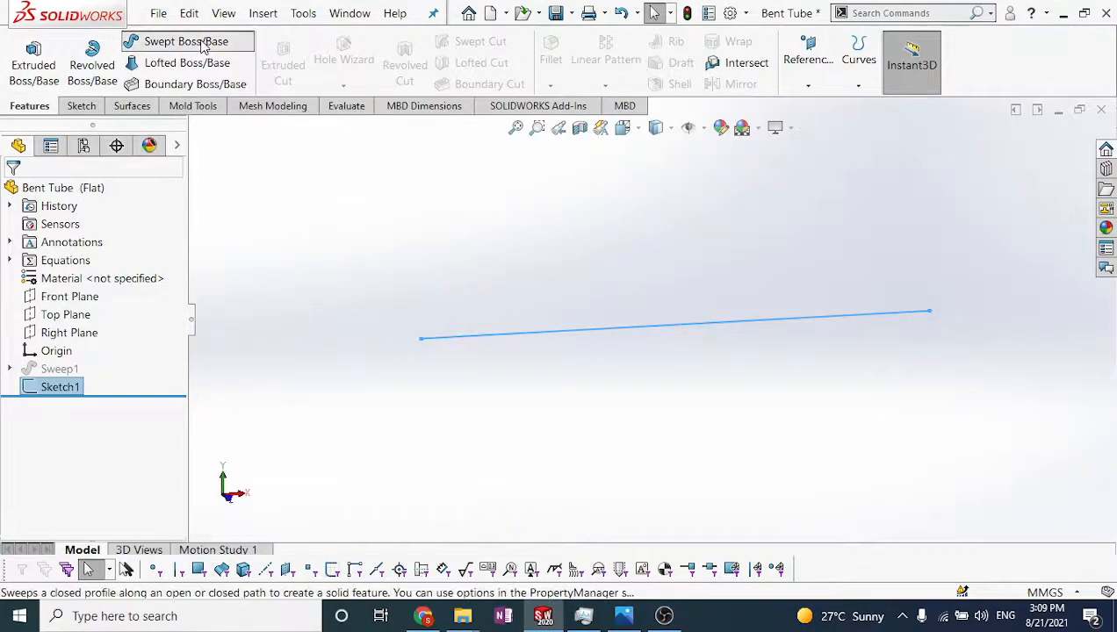
pyautogui.click(37, 254)
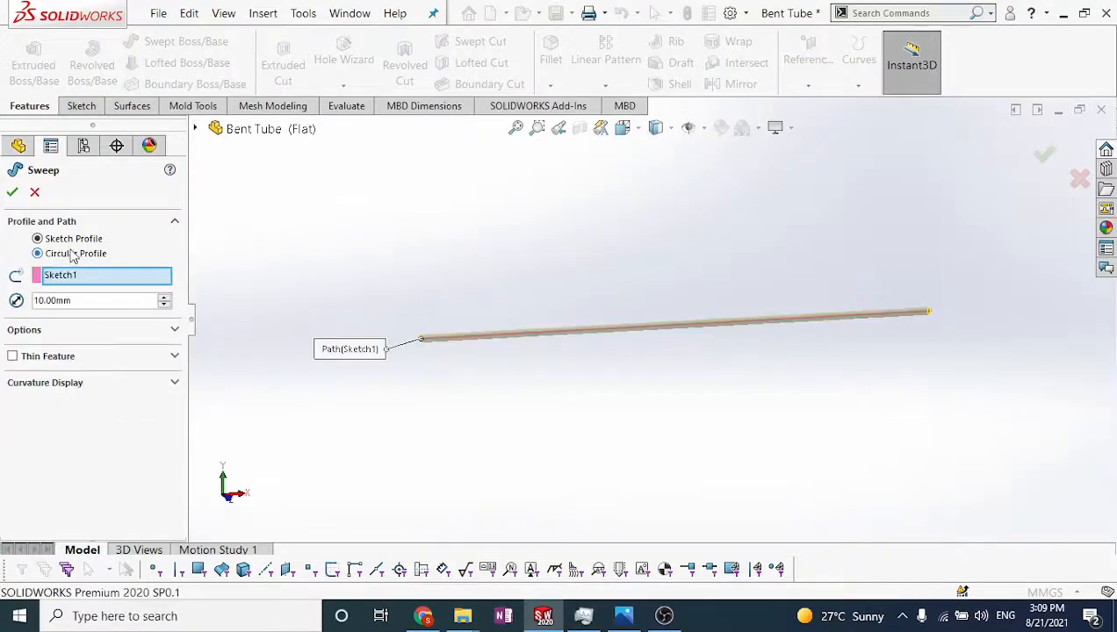
pyautogui.press('Return')
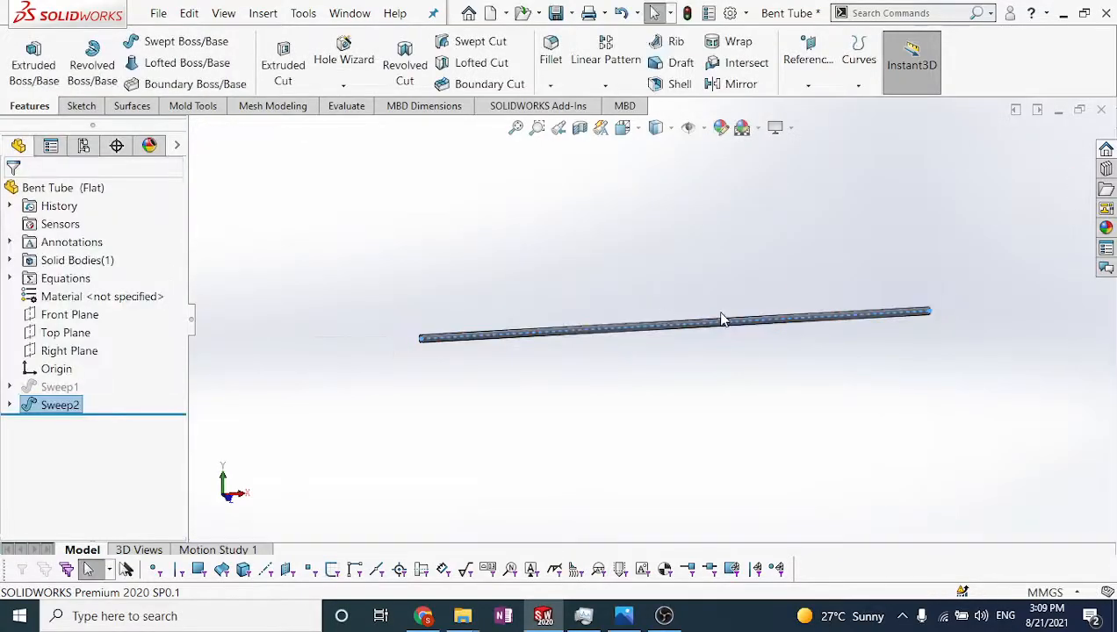
pyautogui.moveTo(716, 324); pyautogui.dragTo(669, 338, button='middle')
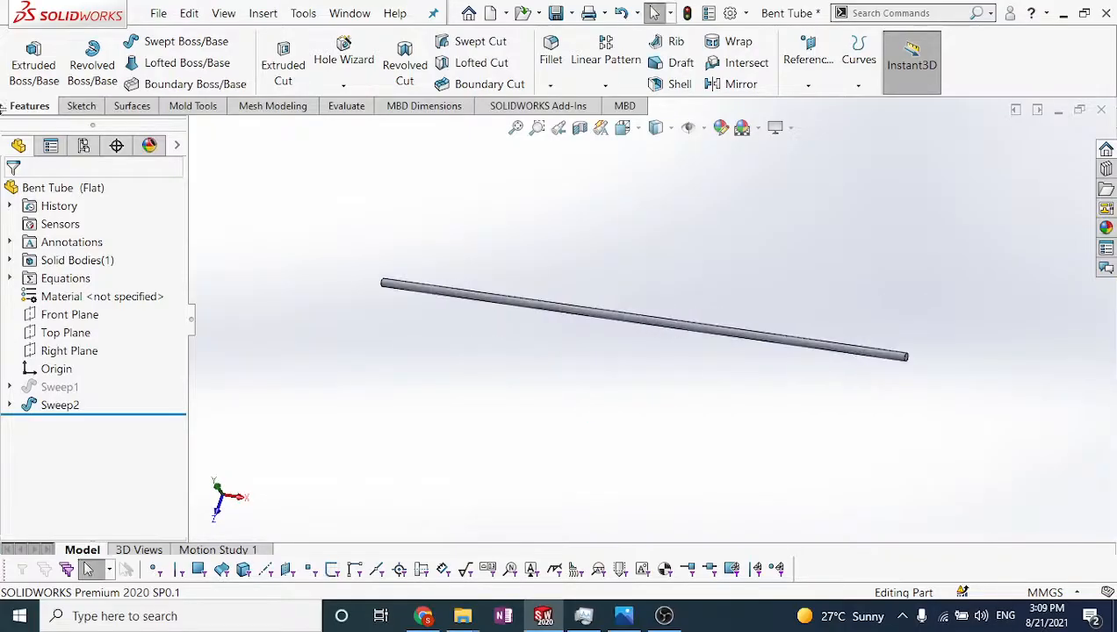
# Switch between the Default and Flat configurations to compare the bent and straight tube, ending on Flat
pyautogui.click(82, 147)
pyautogui.doubleClick(91, 218)
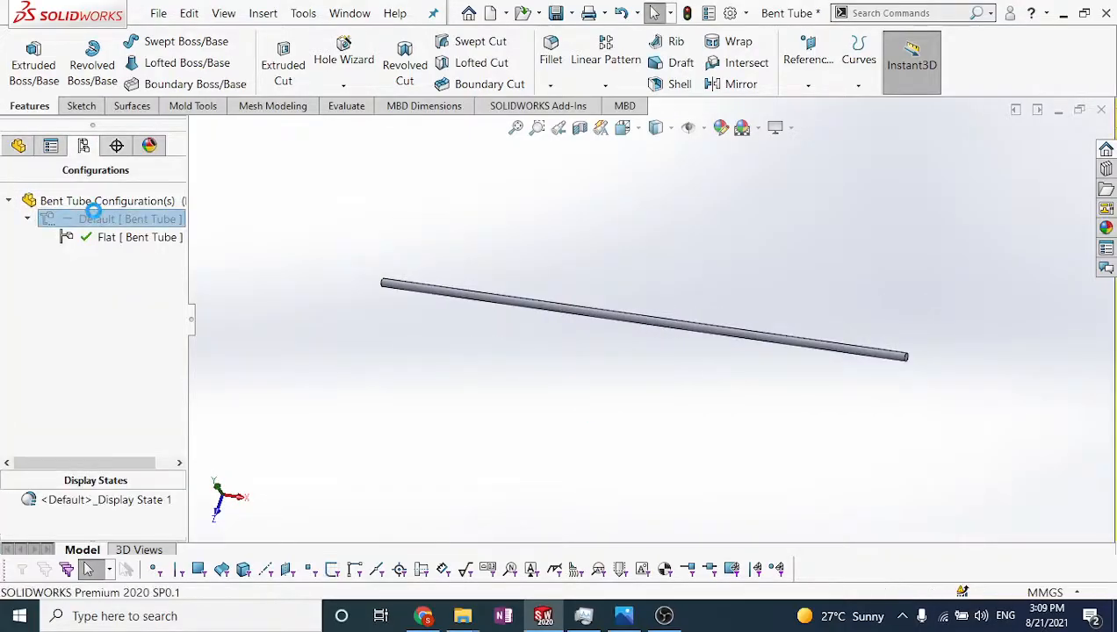
pyautogui.doubleClick(95, 237)
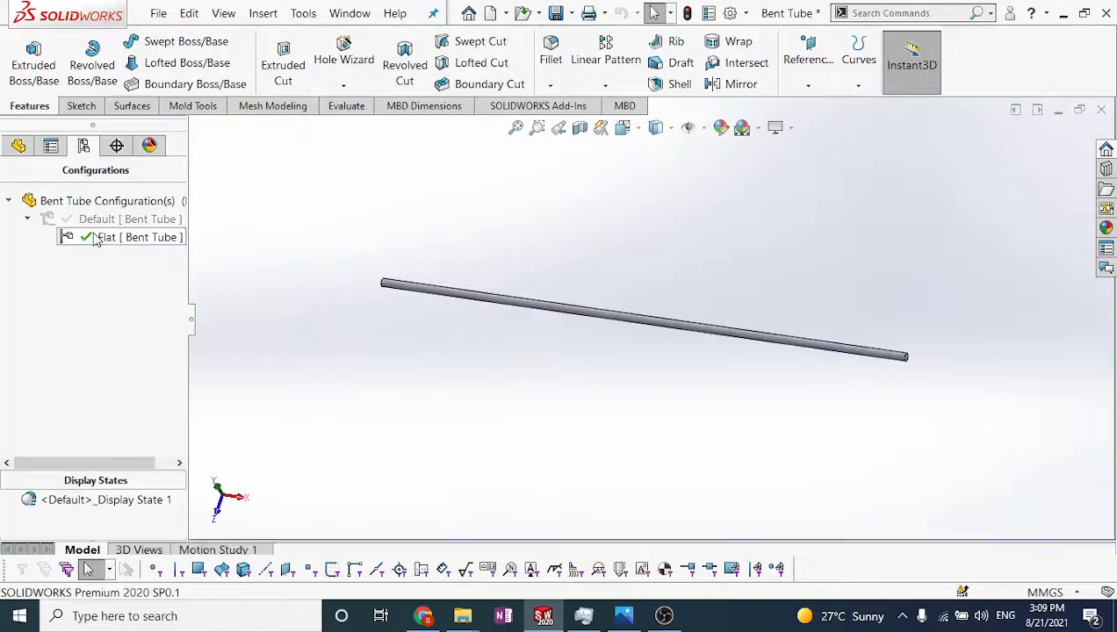
pyautogui.doubleClick(91, 219)
pyautogui.doubleClick(94, 237)
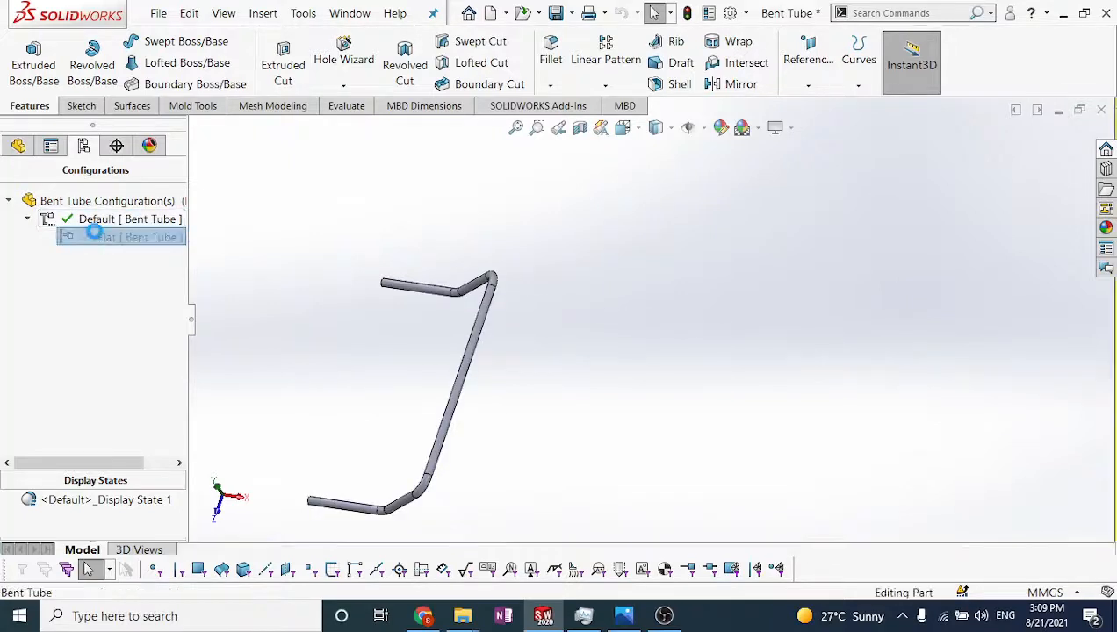
pyautogui.moveTo(406, 258); pyautogui.dragTo(601, 347, button='middle')
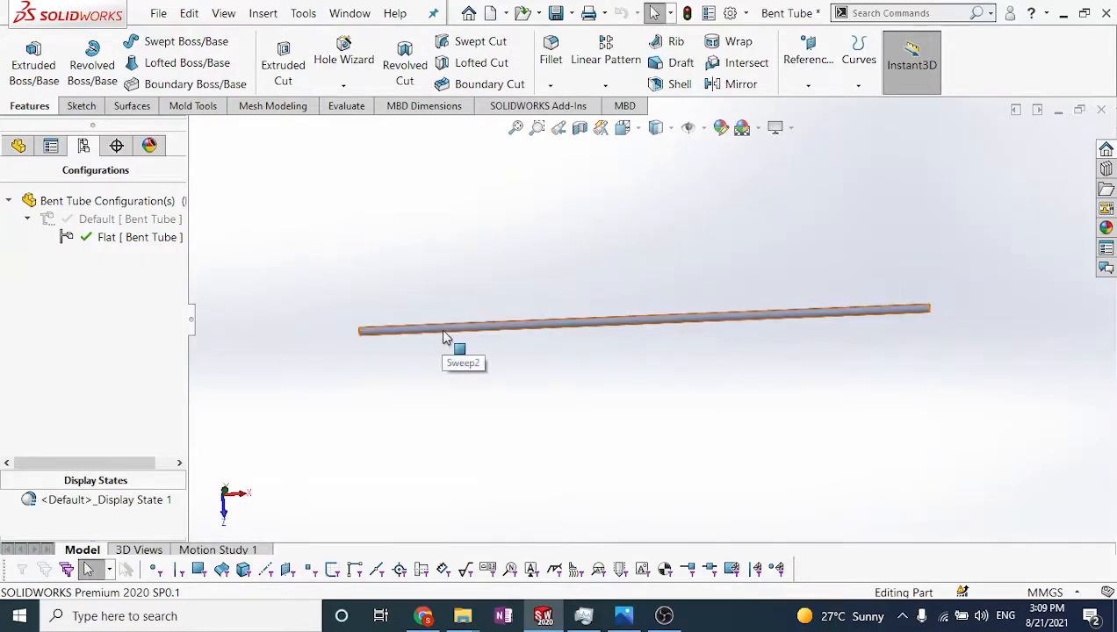
# Start a sketch on the Front Plane and draw a corner rectangle around the straight tube's full outline
pyautogui.click(19, 145)
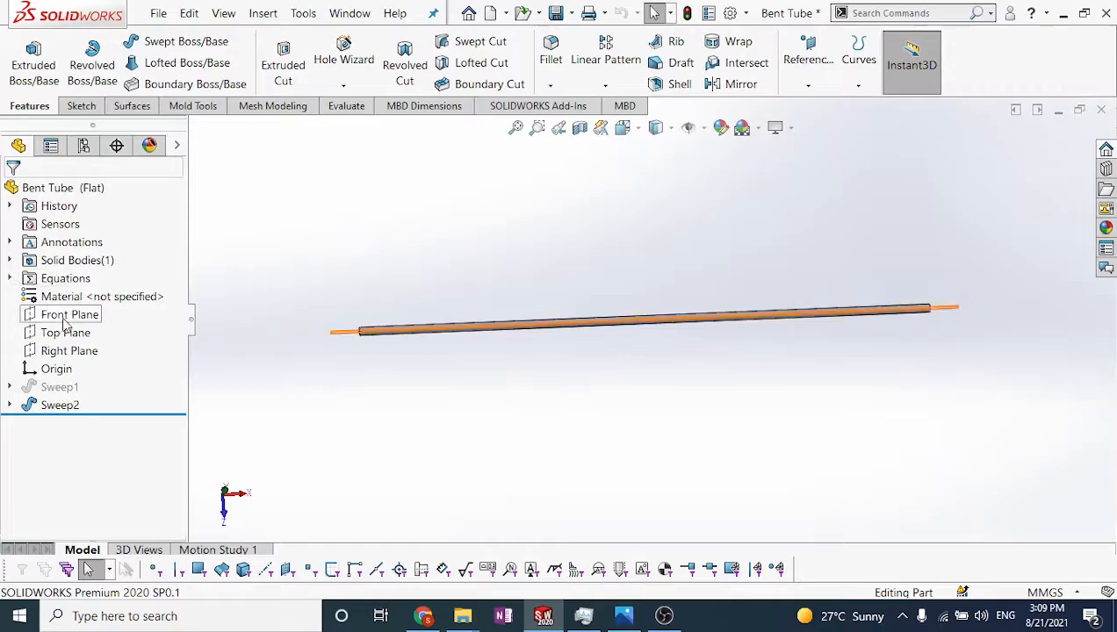
pyautogui.click(63, 314)
pyautogui.rightClick(64, 314)
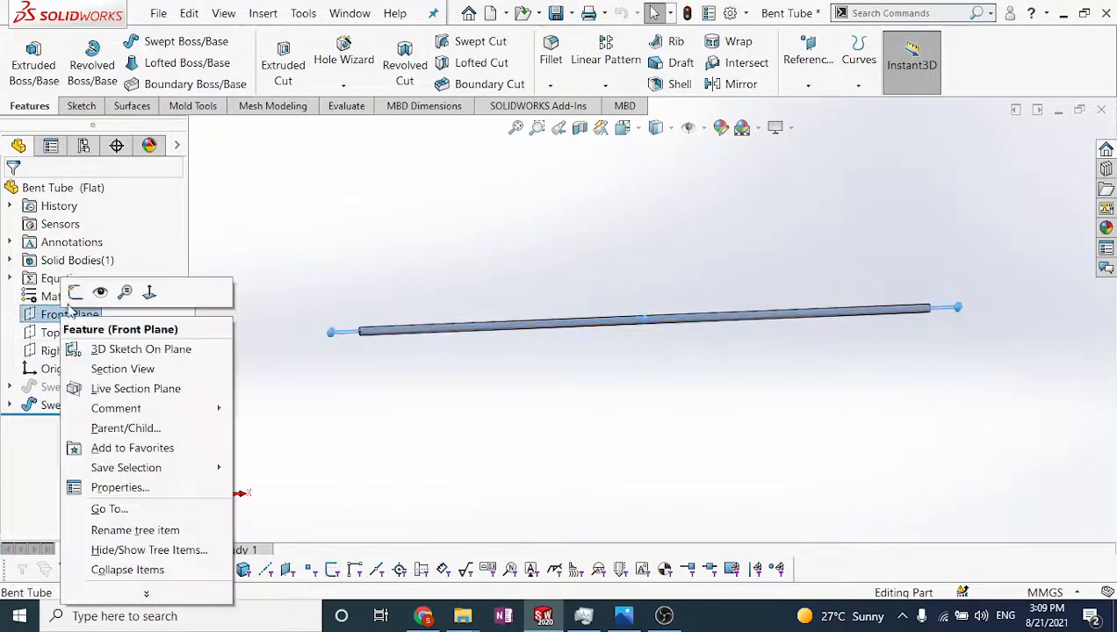
pyautogui.click(96, 291)
pyautogui.scroll(-2, 685, 359)
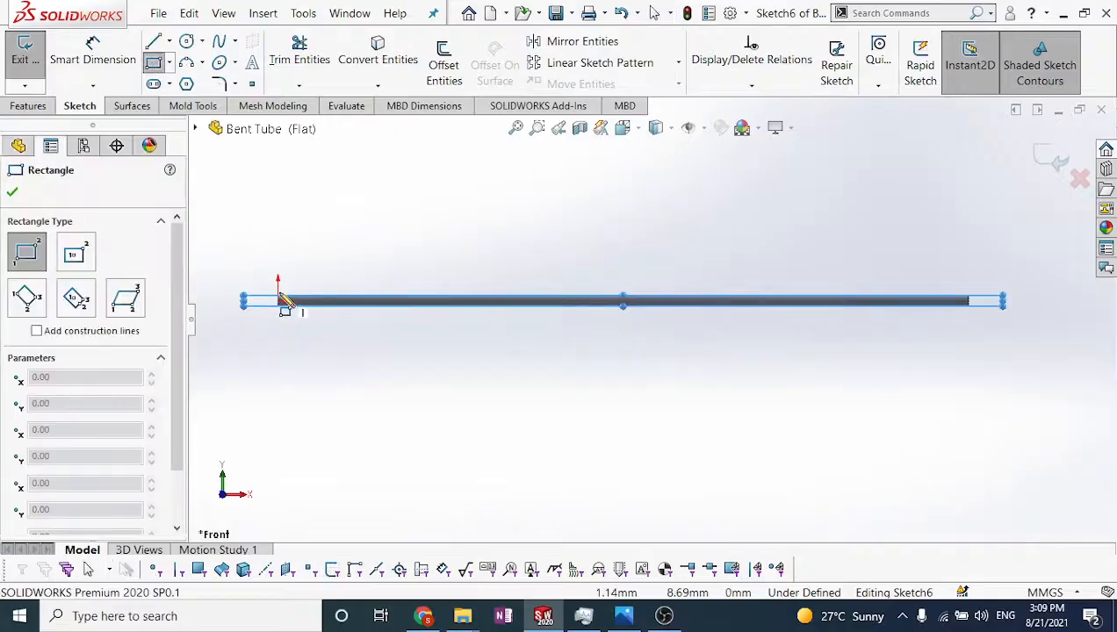
pyautogui.scroll(-4, 298, 302)
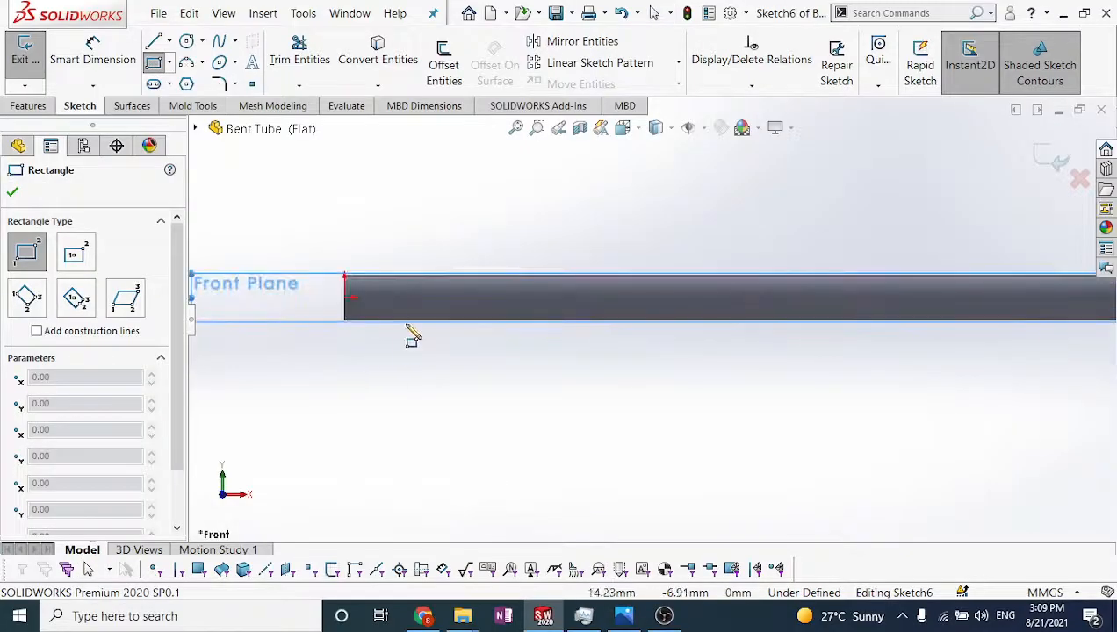
pyautogui.click(345, 275)
pyautogui.scroll(5, 753, 318)
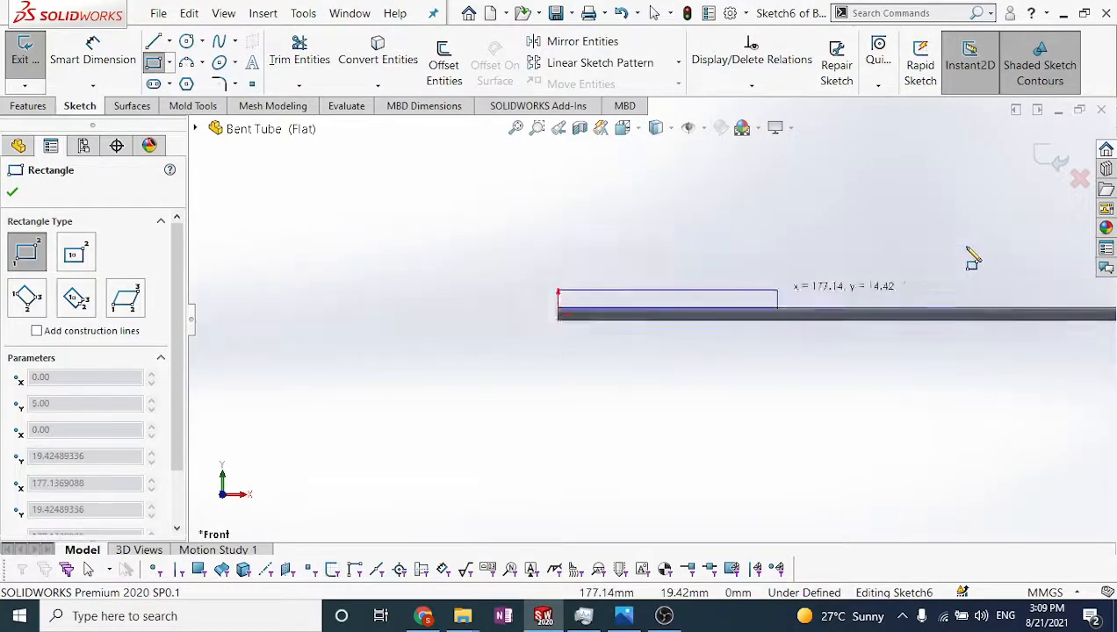
pyautogui.scroll(-4, 878, 325)
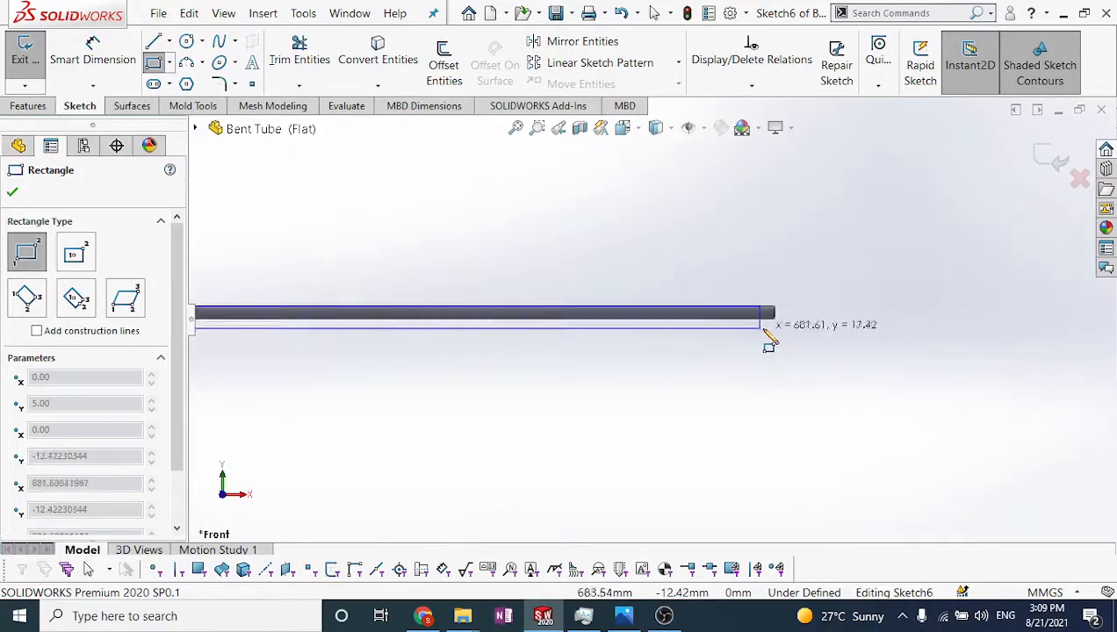
pyautogui.click(776, 314)
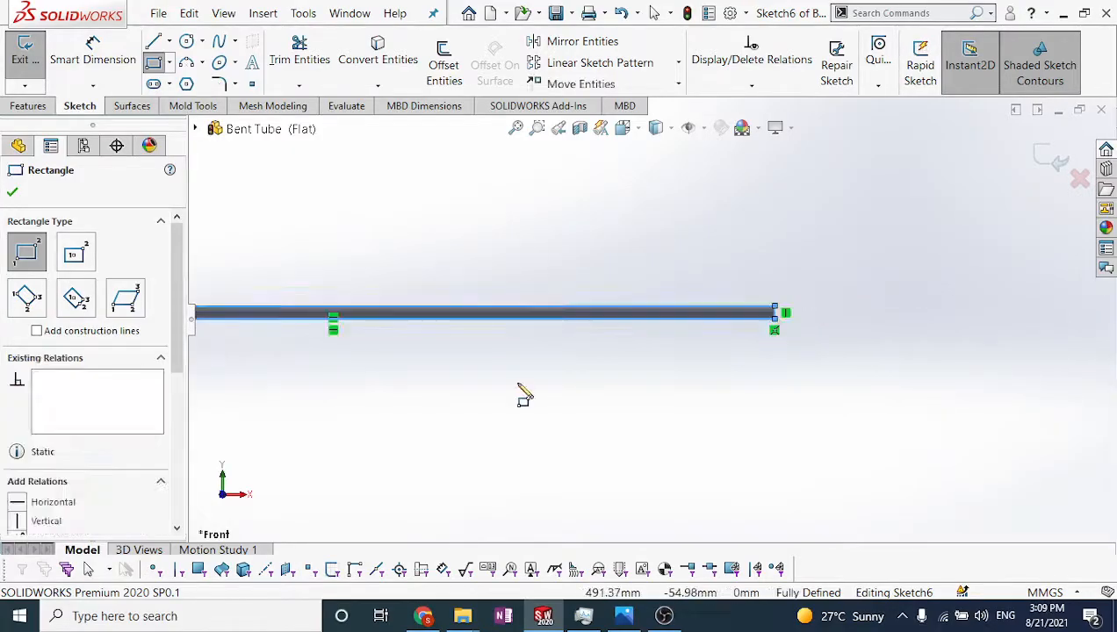
pyautogui.scroll(3, 523, 394)
pyautogui.press('Escape')
pyautogui.scroll(-6, 496, 312)
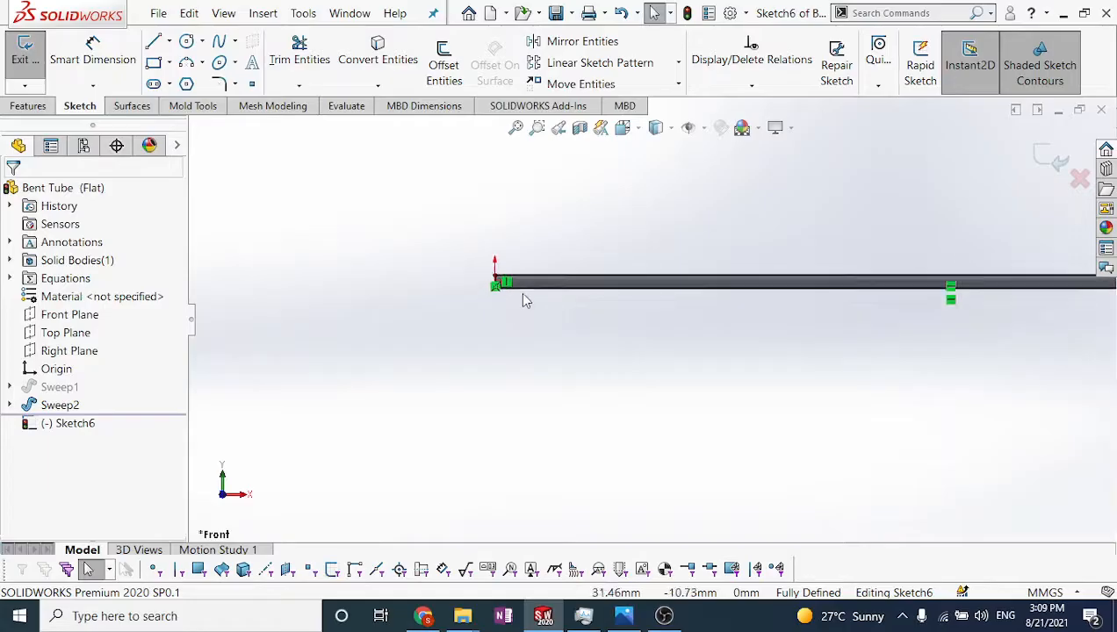
# Draw a vertical line across the rectangle about 56 mm from the origin end
pyautogui.scroll(2, 527, 242)
pyautogui.scroll(-1, 588, 226)
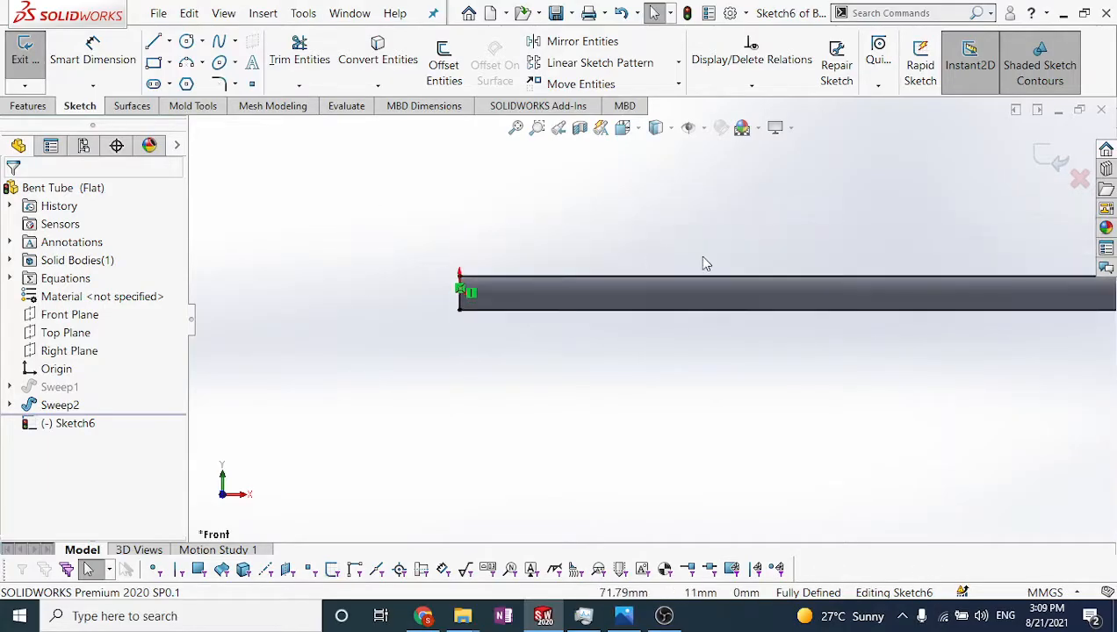
pyautogui.moveTo(700, 256); pyautogui.dragTo(648, 277, button='right')
pyautogui.click(650, 278)
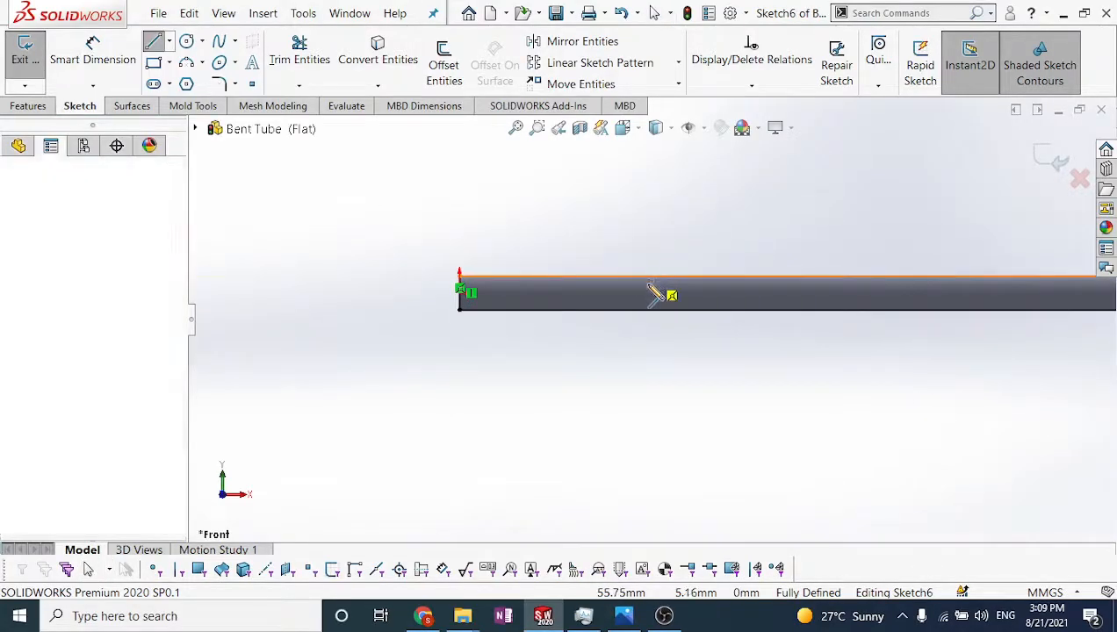
pyautogui.click(650, 313)
pyautogui.press('Escape')
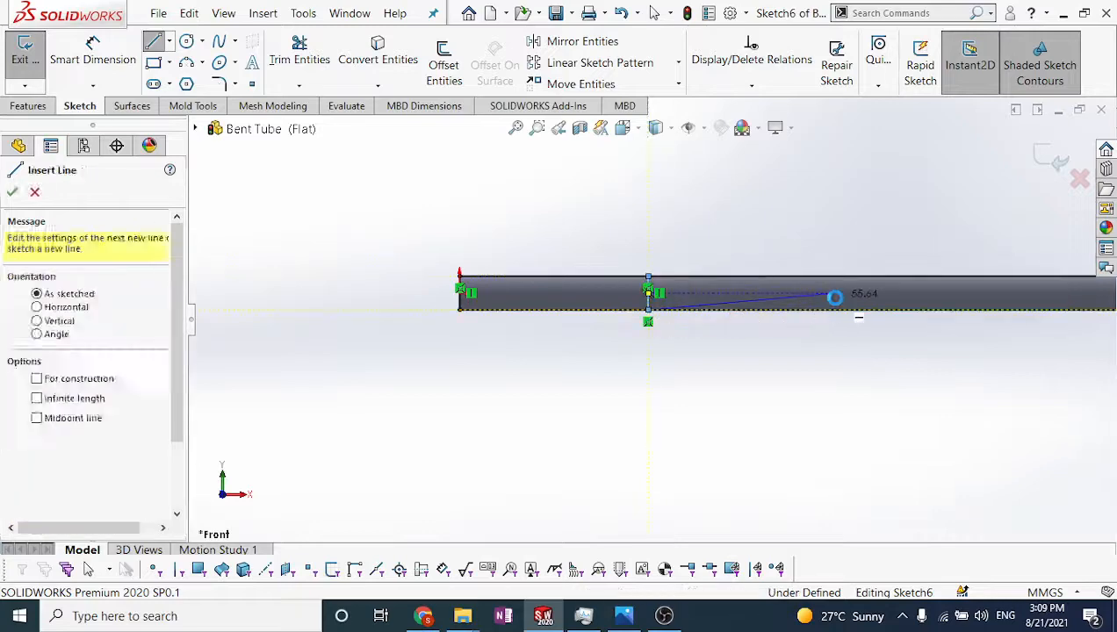
pyautogui.press('Escape')
# Draw two more vertical lines across the rectangle, about 160 mm and 303 mm from the origin end
pyautogui.scroll(2, 838, 307)
pyautogui.moveTo(721, 312); pyautogui.dragTo(706, 318, button='right')
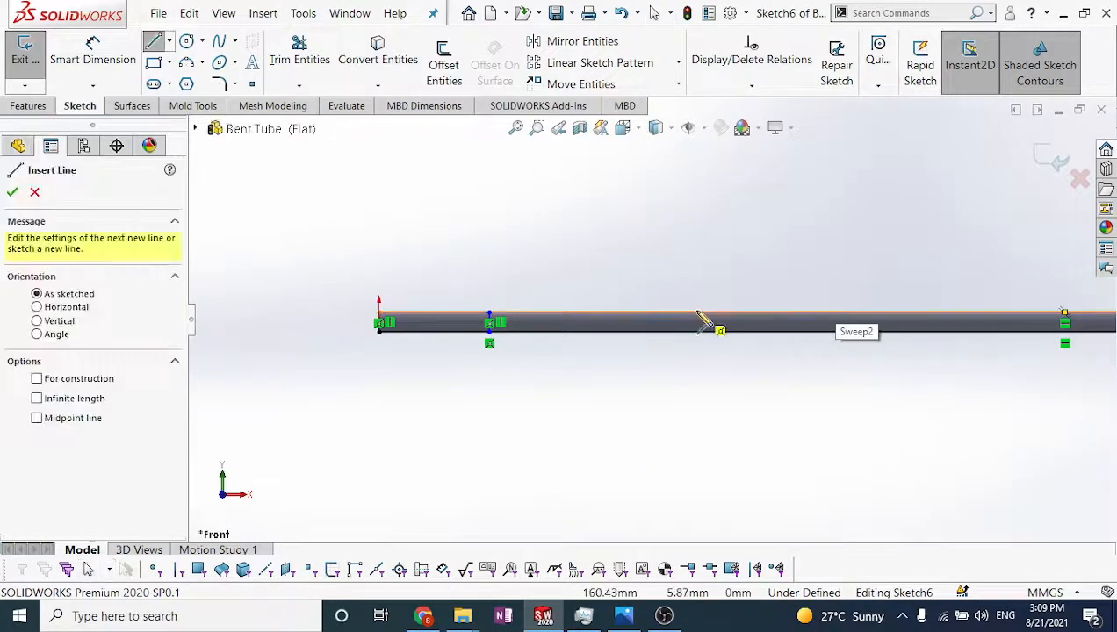
pyautogui.click(697, 316)
pyautogui.click(697, 340)
pyautogui.press('Escape')
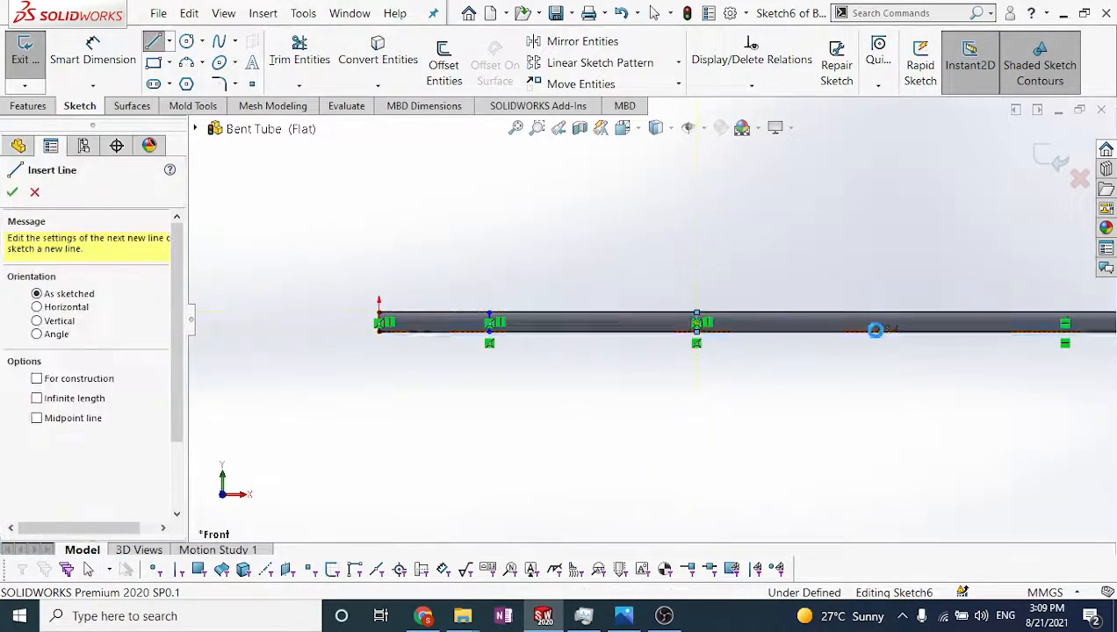
pyautogui.press('Escape')
pyautogui.scroll(2, 875, 342)
pyautogui.moveTo(876, 341); pyautogui.dragTo(885, 323, button='right')
pyautogui.click(885, 322)
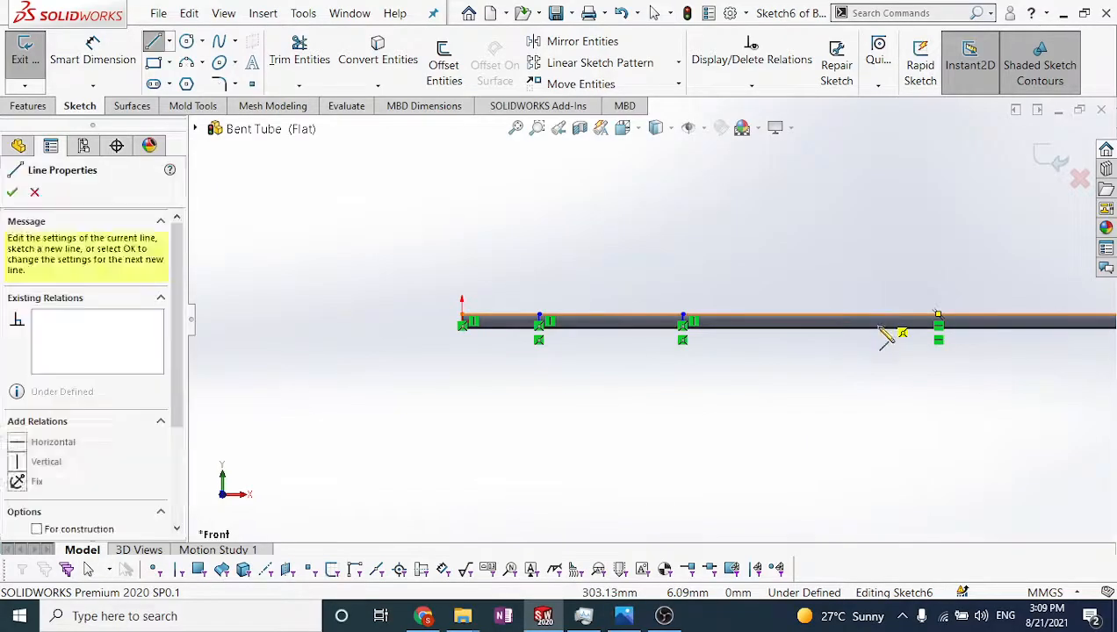
pyautogui.click(885, 340)
pyautogui.press('Escape')
pyautogui.press('Escape')
# Add vertical lines across the rectangle at about 394 mm and 520 mm from the origin end
pyautogui.scroll(2, 923, 359)
pyautogui.scroll(-4, 781, 341)
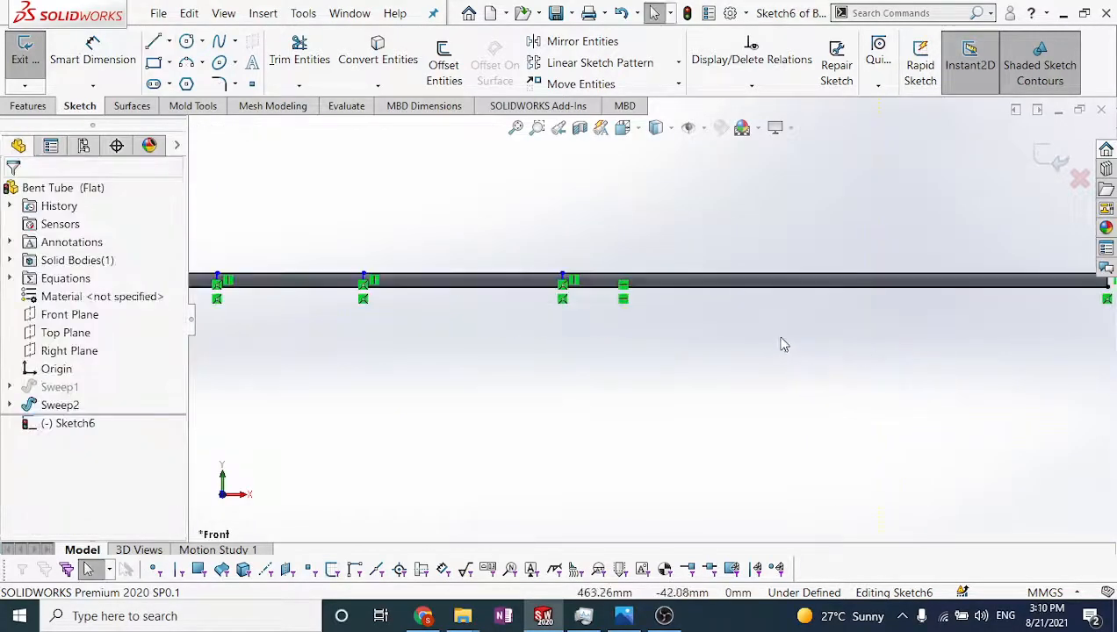
pyautogui.moveTo(611, 302); pyautogui.dragTo(593, 236, button='right')
pyautogui.click(599, 225)
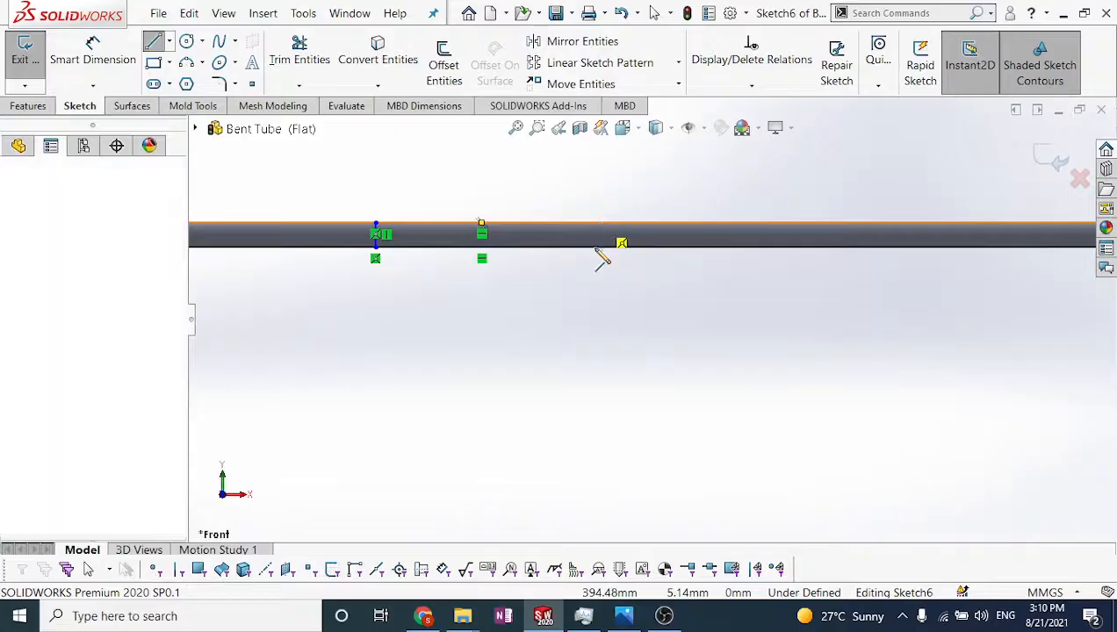
pyautogui.click(597, 250)
pyautogui.press('Escape')
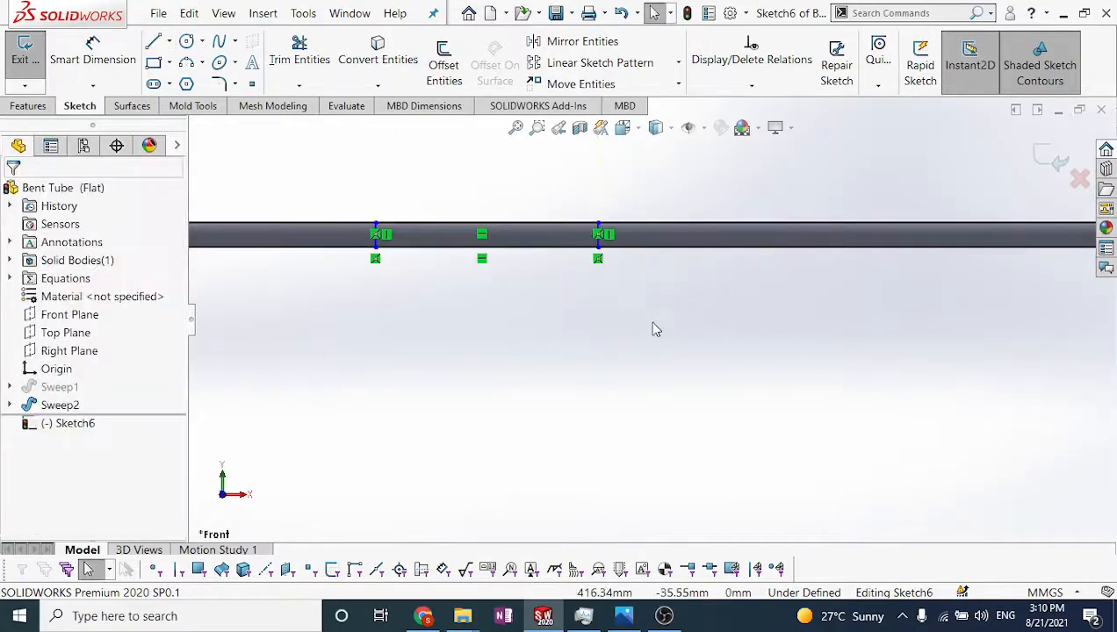
pyautogui.moveTo(762, 235); pyautogui.dragTo(737, 251, button='right')
pyautogui.click(908, 226)
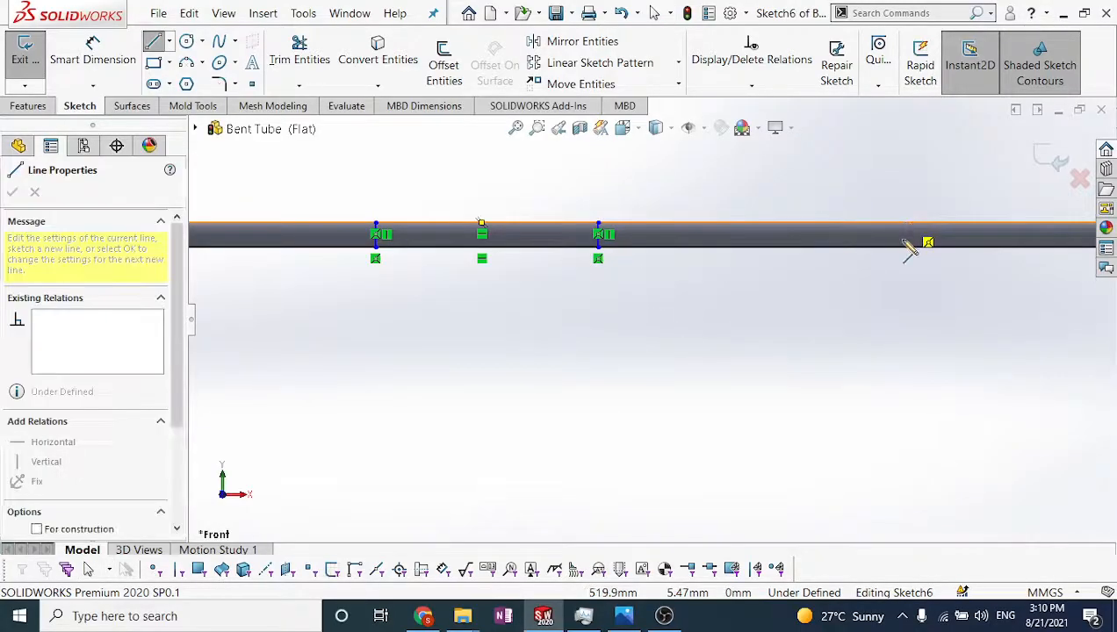
pyautogui.scroll(3, 722, 318)
pyautogui.press('Escape')
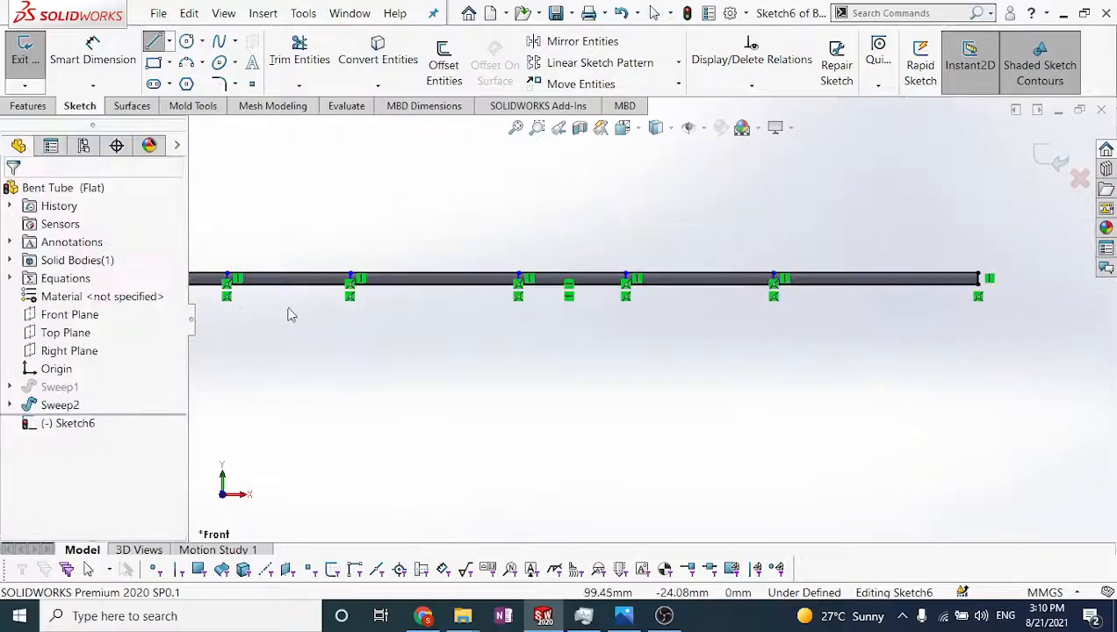
# Draw another vertical line across the rectangle about 571 mm from the origin end
pyautogui.scroll(2, 449, 311)
pyautogui.scroll(-3, 703, 298)
pyautogui.scroll(-3, 835, 295)
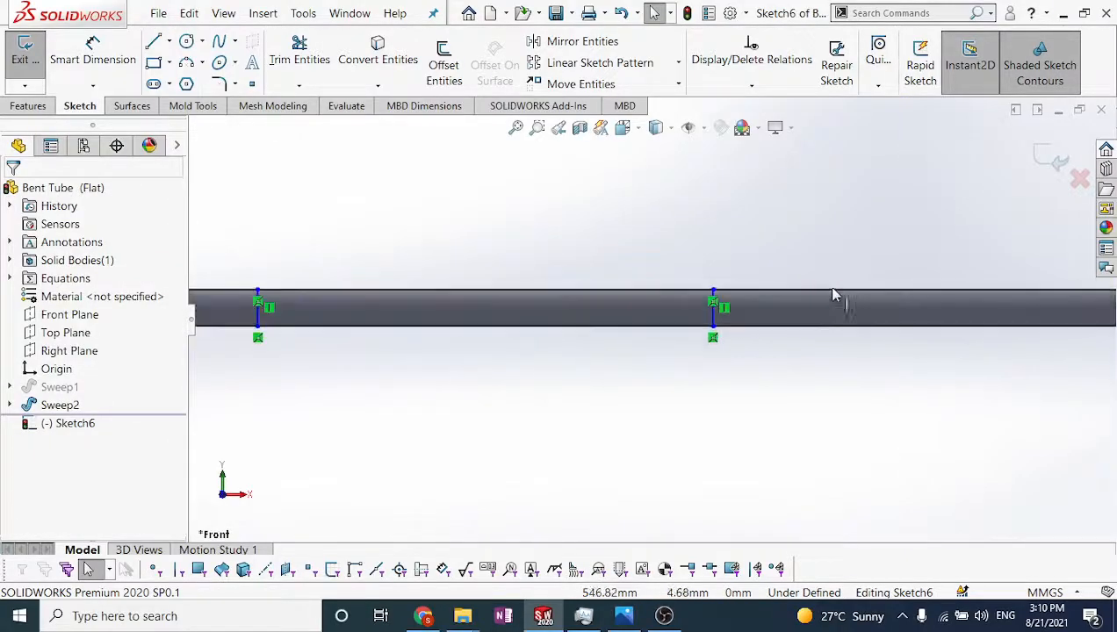
pyautogui.press('l')
pyautogui.click(898, 326)
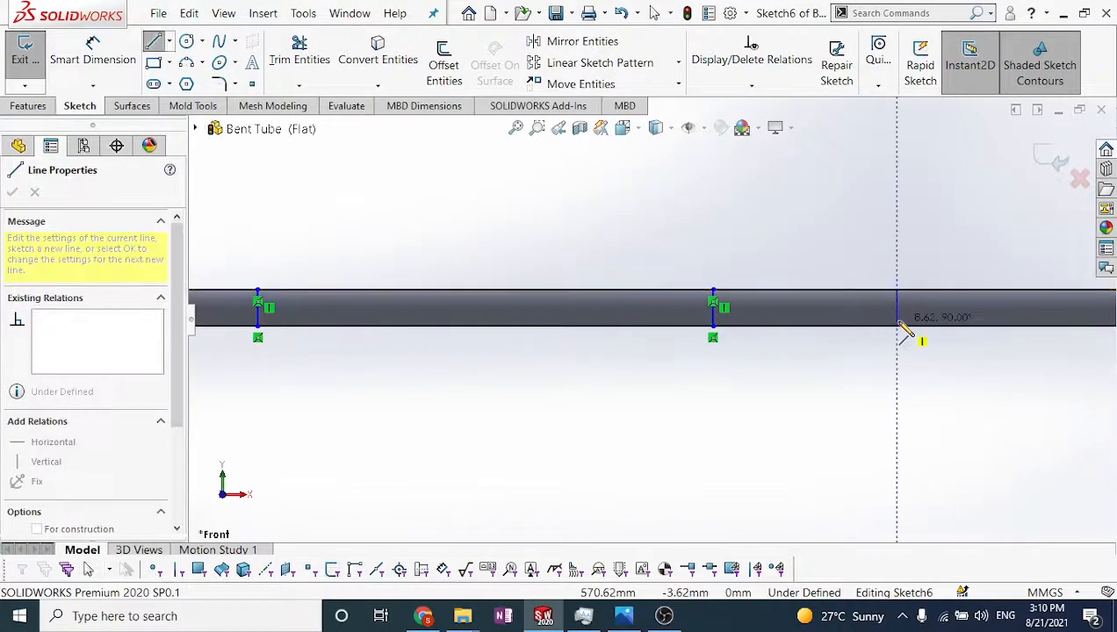
pyautogui.click(898, 337)
pyautogui.scroll(3, 902, 369)
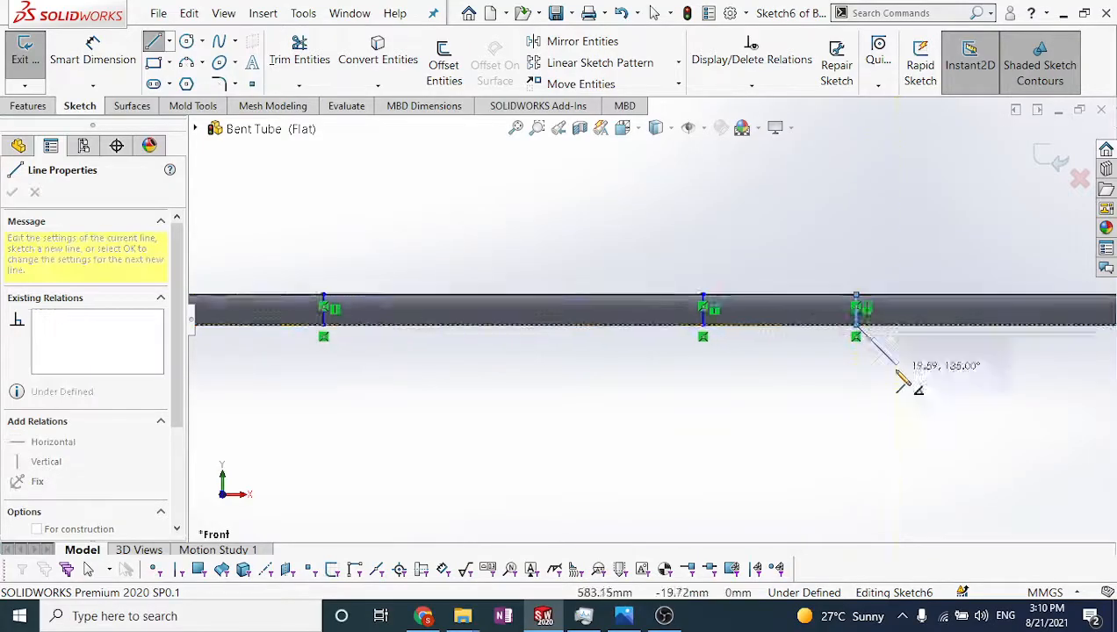
pyautogui.press('Escape')
# Draw the last two vertical lines across the rectangle, about 604 mm and 648 mm from the origin end
pyautogui.press('l')
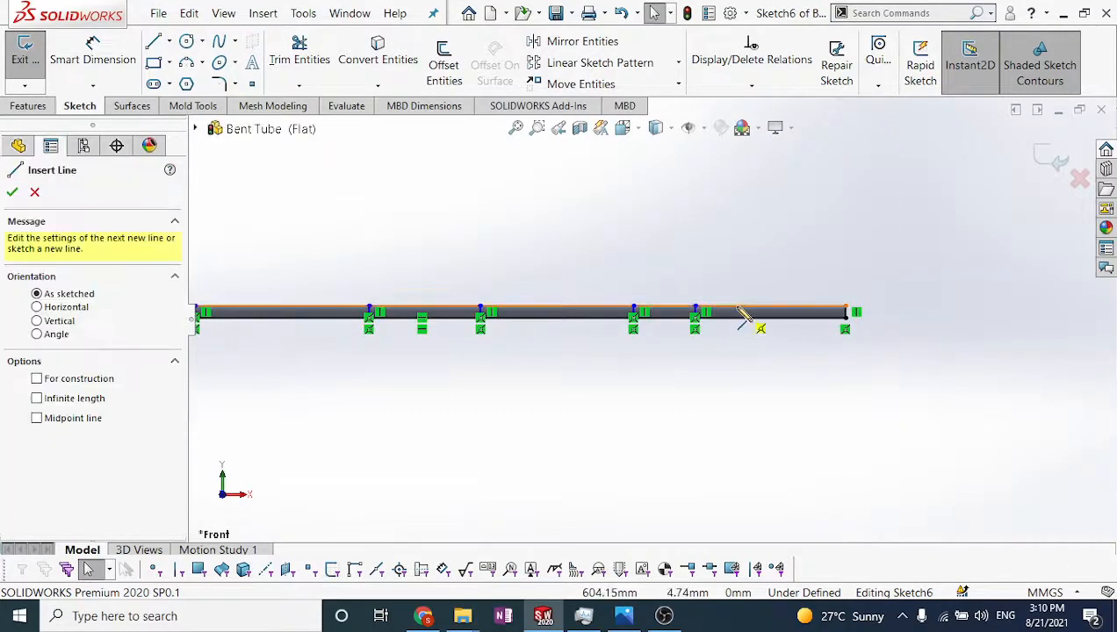
pyautogui.click(736, 315)
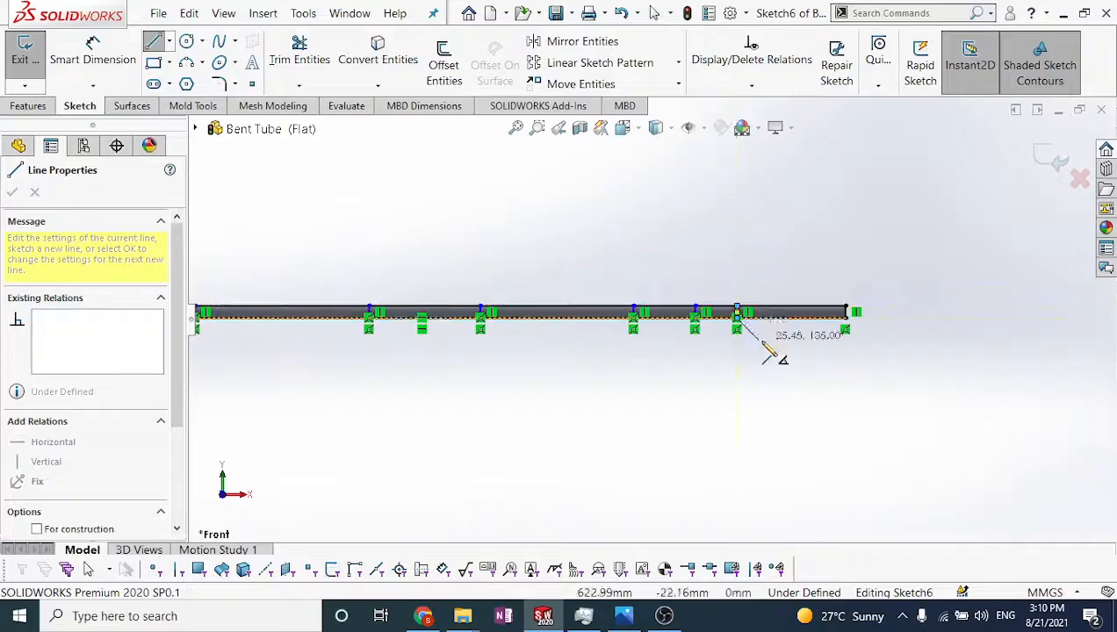
pyautogui.click(737, 331)
pyautogui.press('Escape')
pyautogui.press('l')
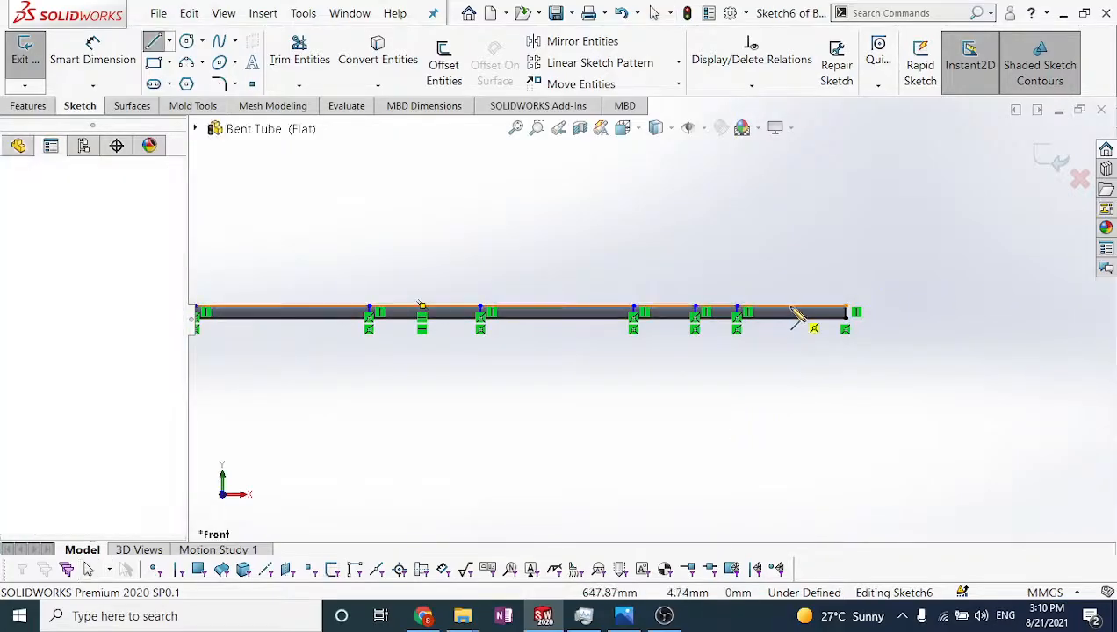
pyautogui.click(790, 312)
pyautogui.click(790, 331)
pyautogui.press('Escape')
# Dimension the distance from the rectangle's origin end to the first vertical line, placing the dimension above the tube
pyautogui.scroll(4, 597, 337)
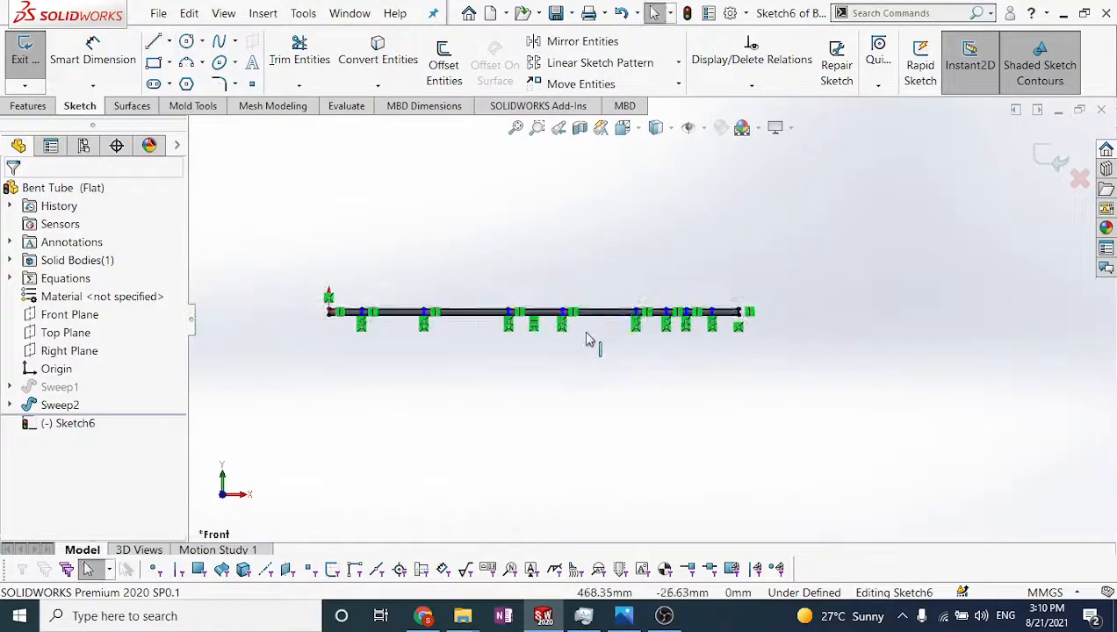
pyautogui.scroll(-3, 448, 316)
pyautogui.scroll(4, 394, 311)
pyautogui.scroll(-5, 439, 308)
pyautogui.scroll(-1, 466, 298)
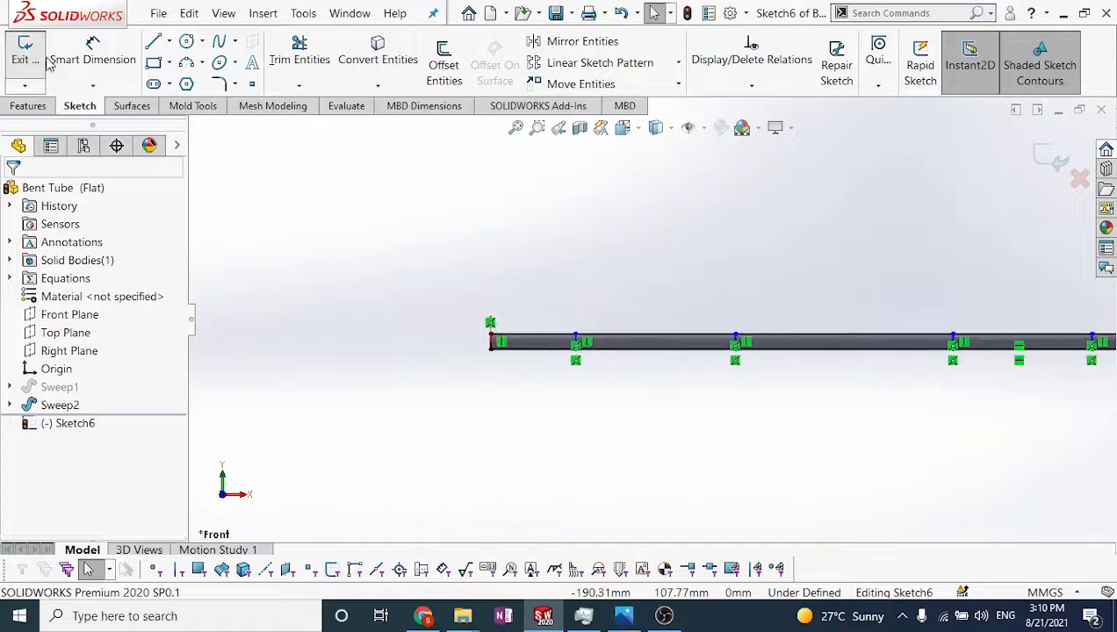
pyautogui.click(92, 55)
pyautogui.scroll(-1, 540, 365)
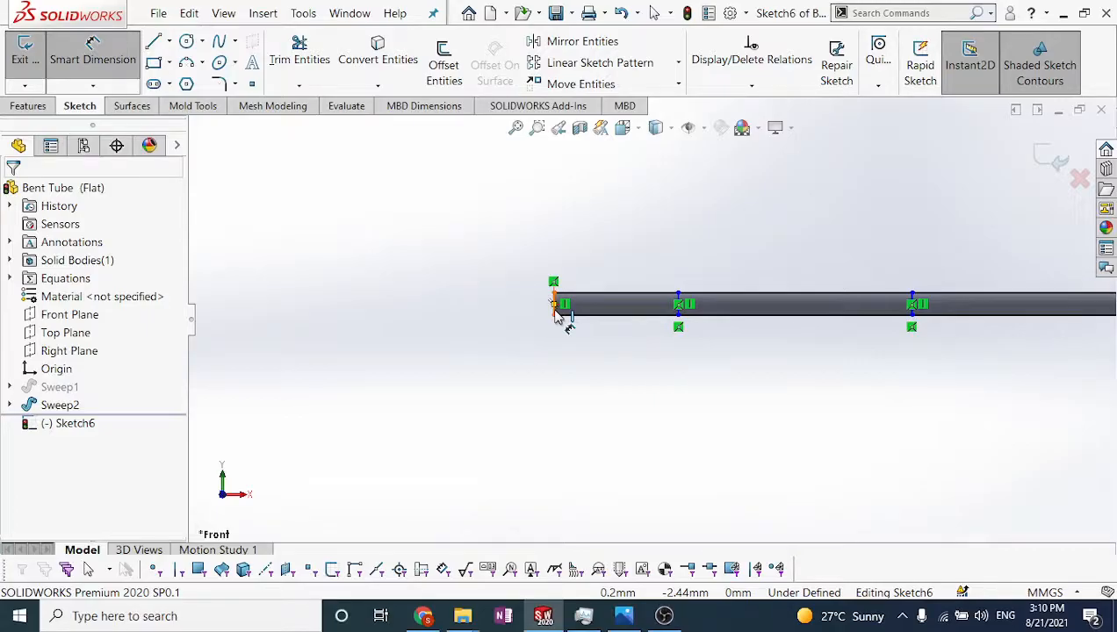
pyautogui.click(676, 314)
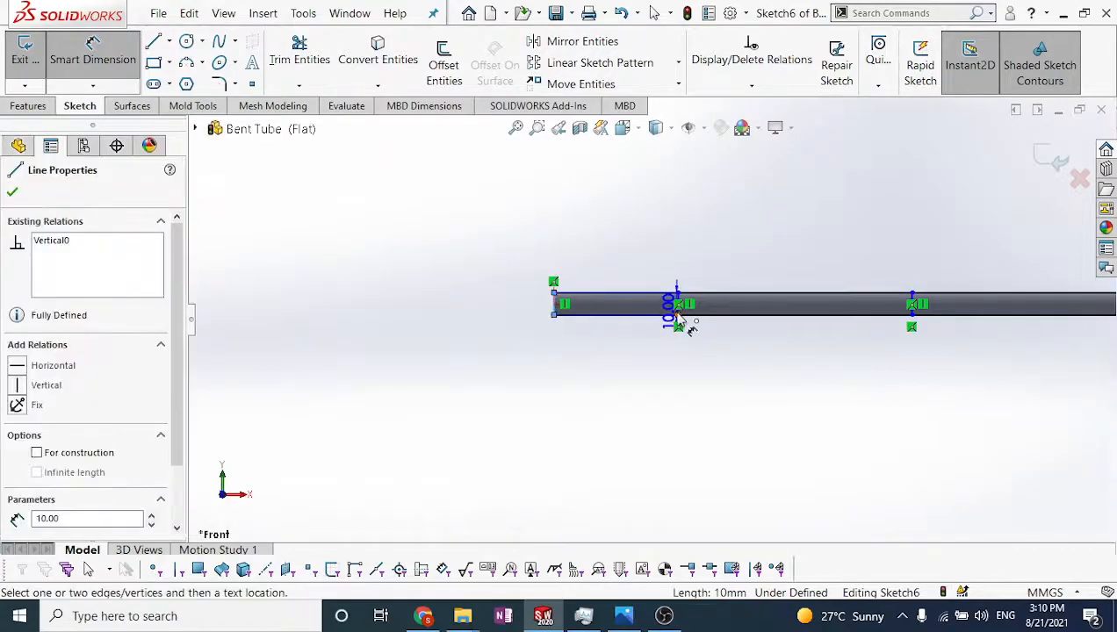
pyautogui.scroll(-1, 689, 312)
pyautogui.click(479, 307)
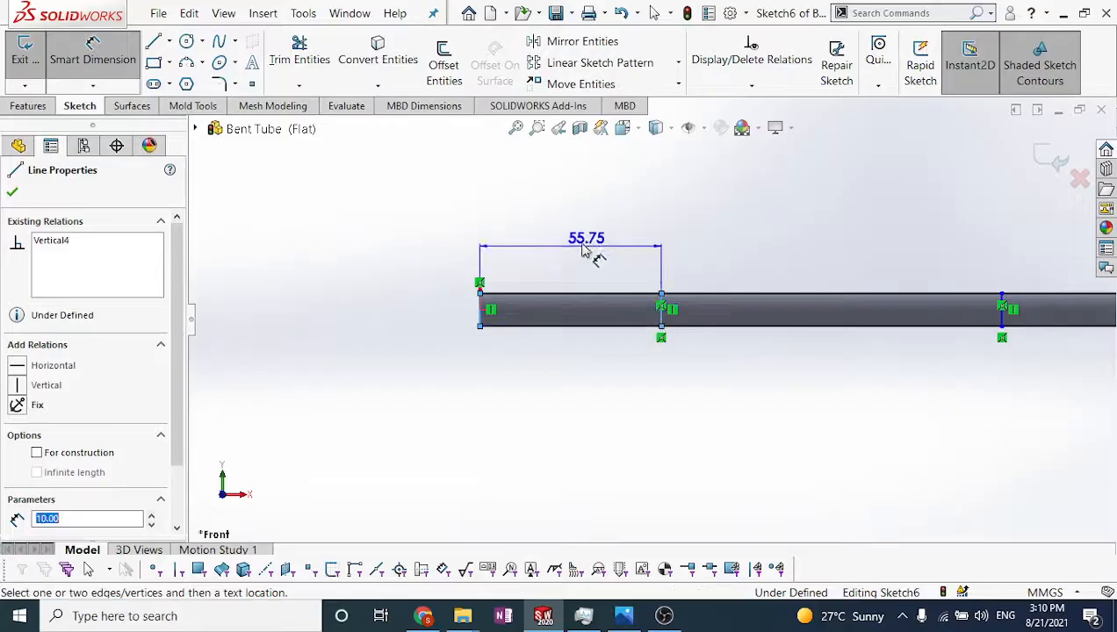
pyautogui.click(581, 241)
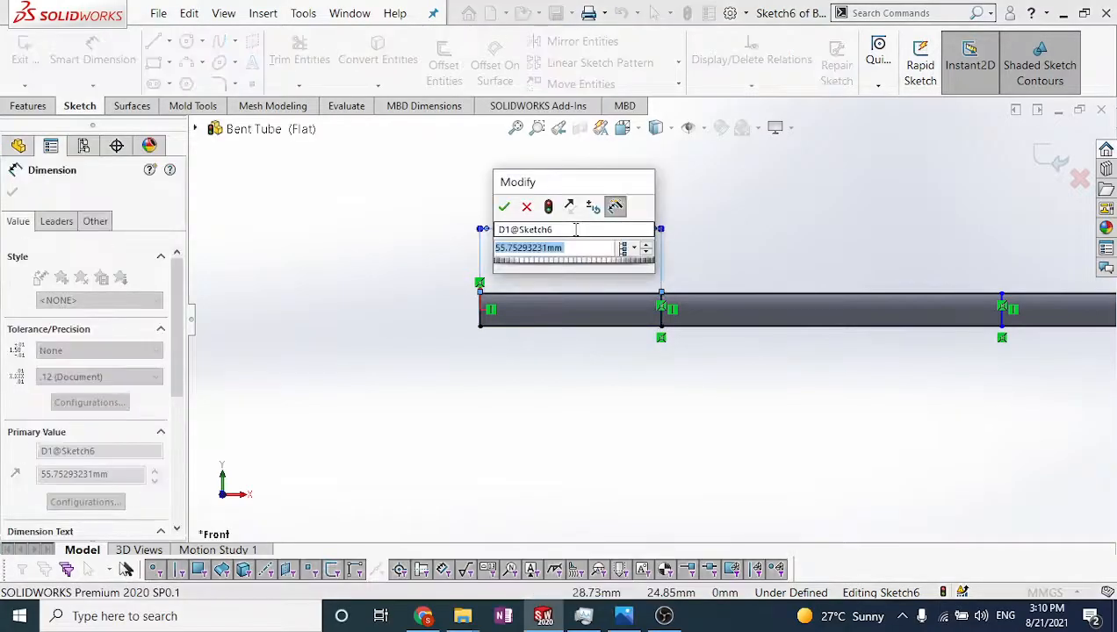
# Link the first segment's dimension to the global variable L1 with the equation =("L1")
pyautogui.write('=')
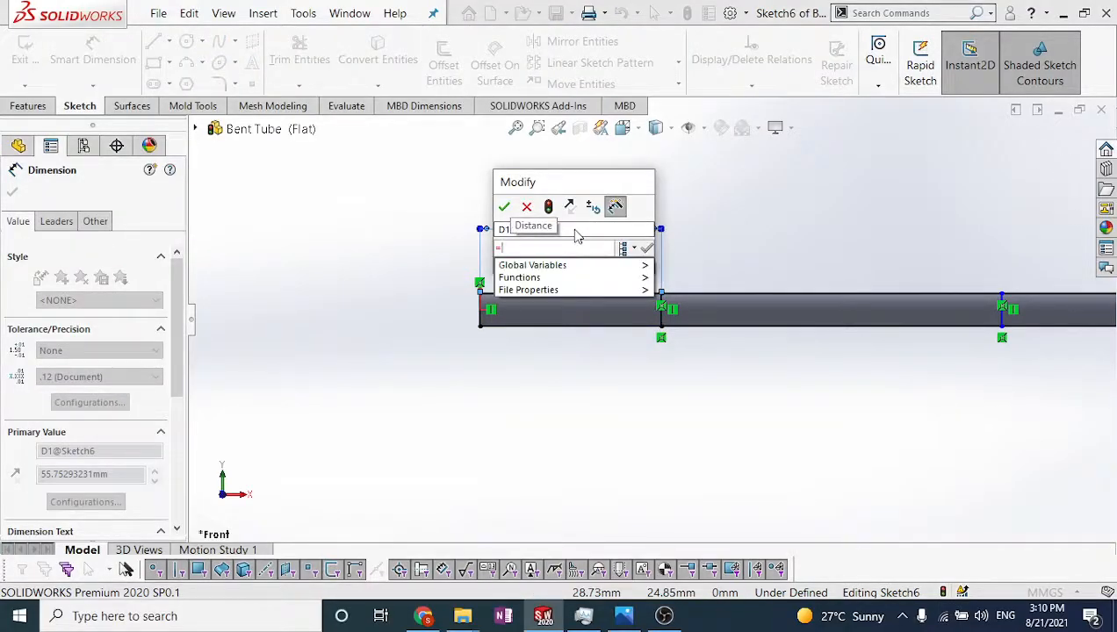
pyautogui.write('(')
pyautogui.moveTo(573, 266)
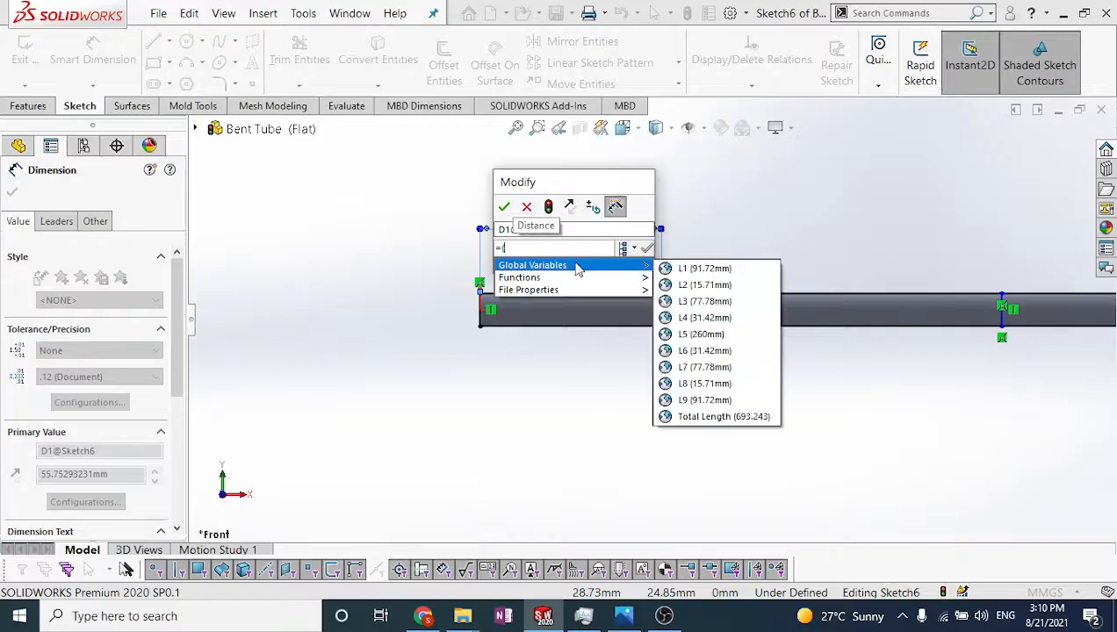
pyautogui.click(693, 266)
pyautogui.write(')')
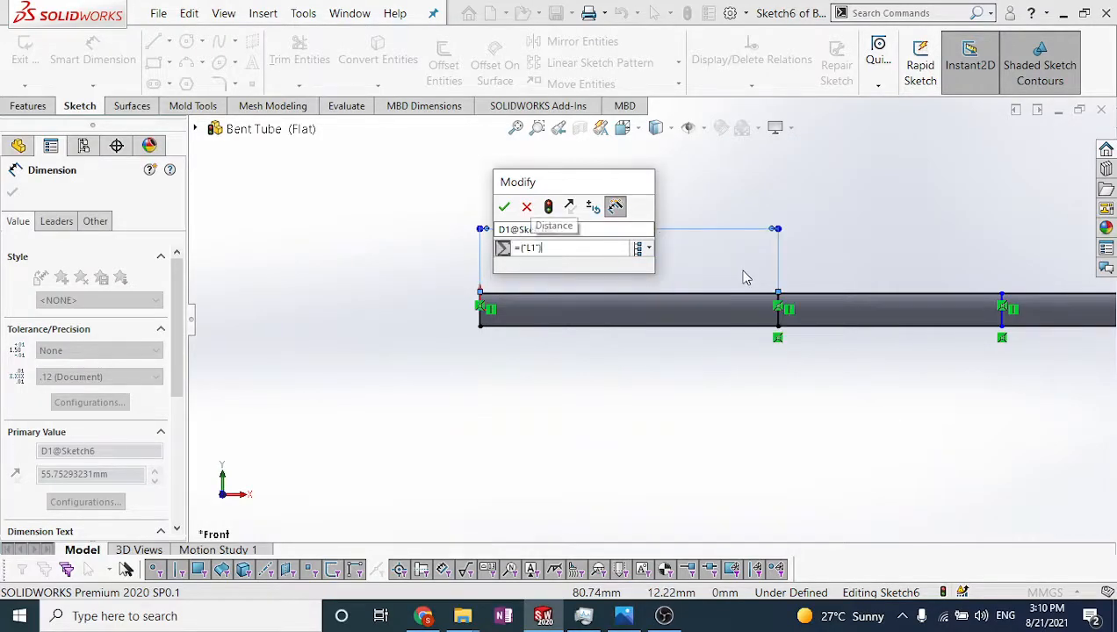
pyautogui.click(503, 207)
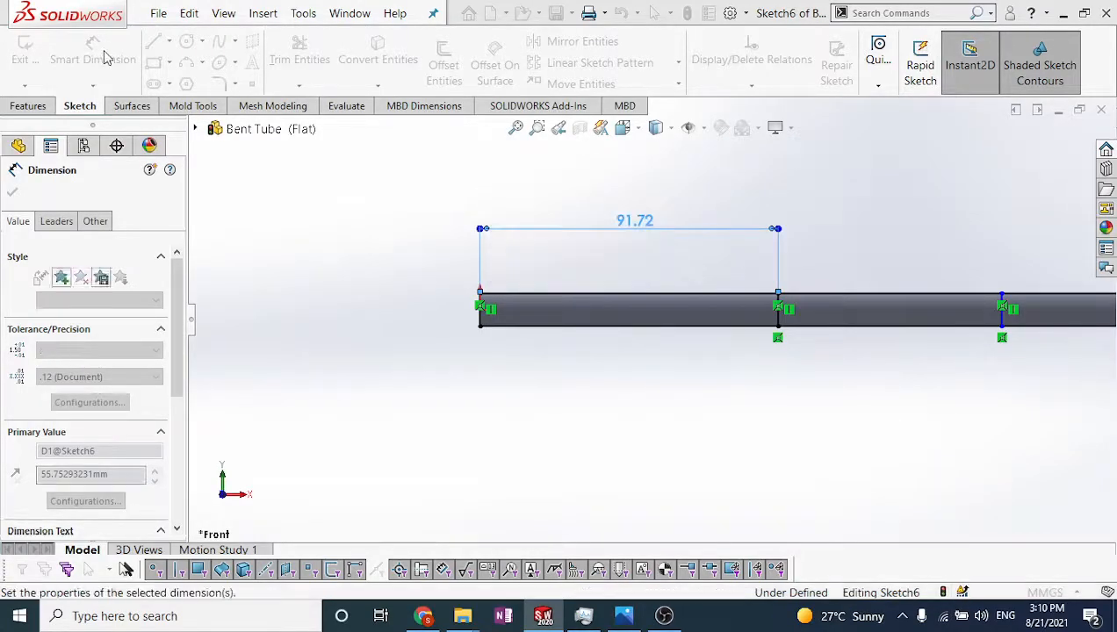
# Dimension the distance between the first and second vertical lines and link it to the global variable L2 with =("L2")
pyautogui.click(111, 74)
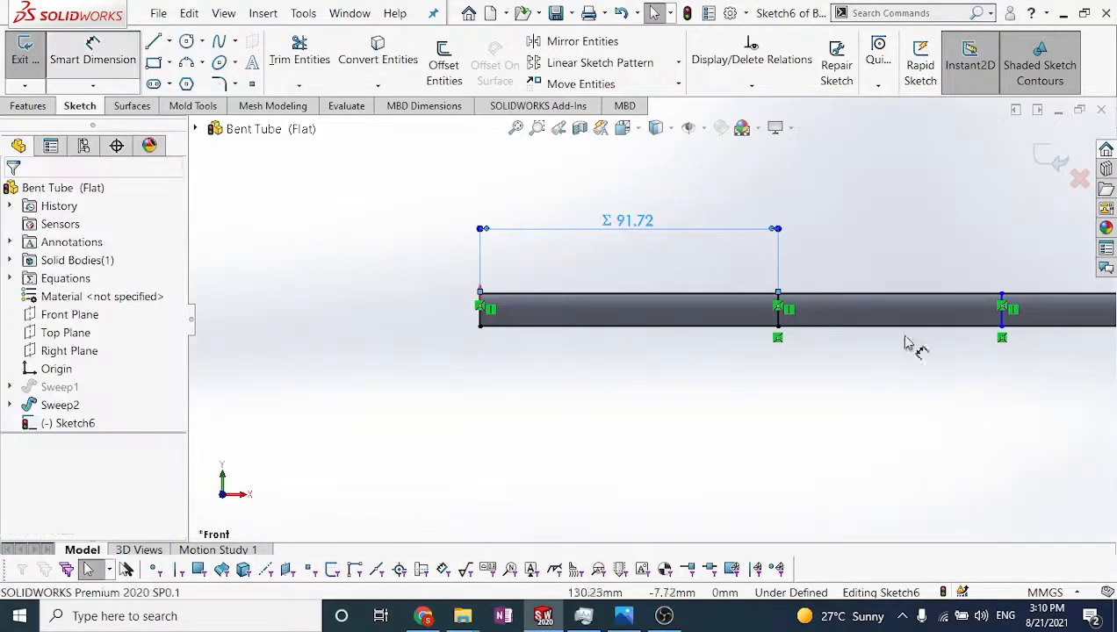
pyautogui.click(777, 316)
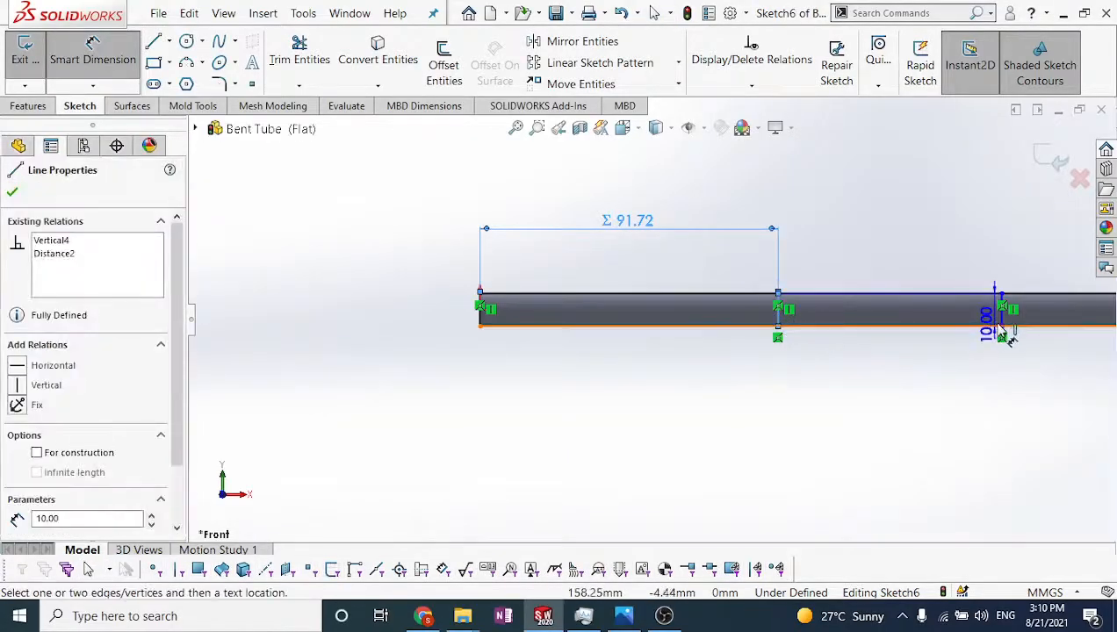
pyautogui.click(1002, 320)
pyautogui.click(869, 224)
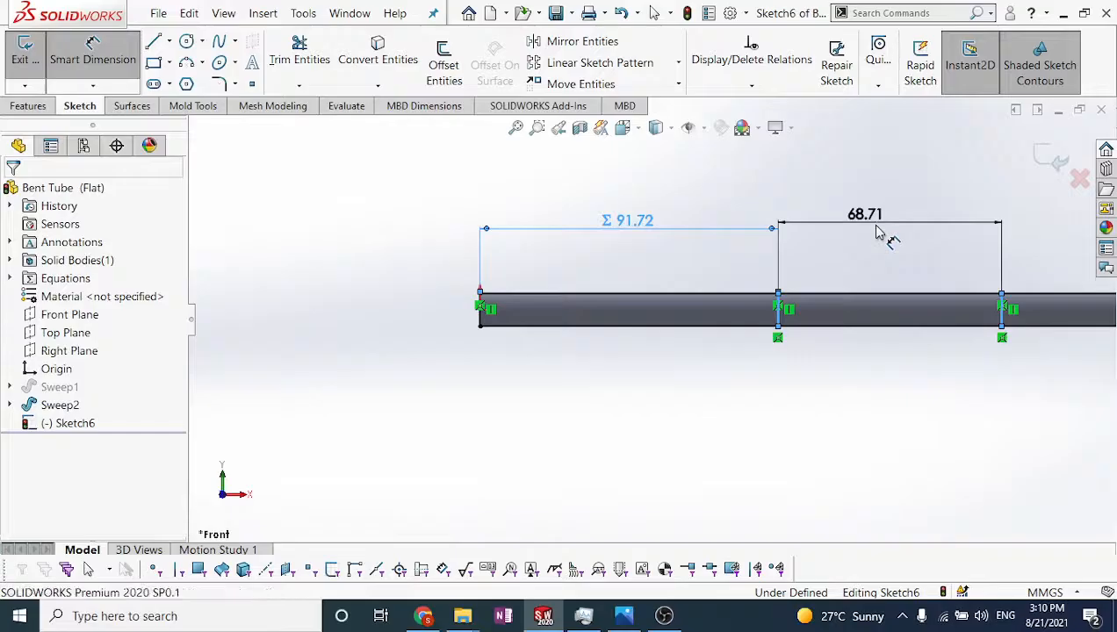
pyautogui.click(876, 230)
pyautogui.write('=')
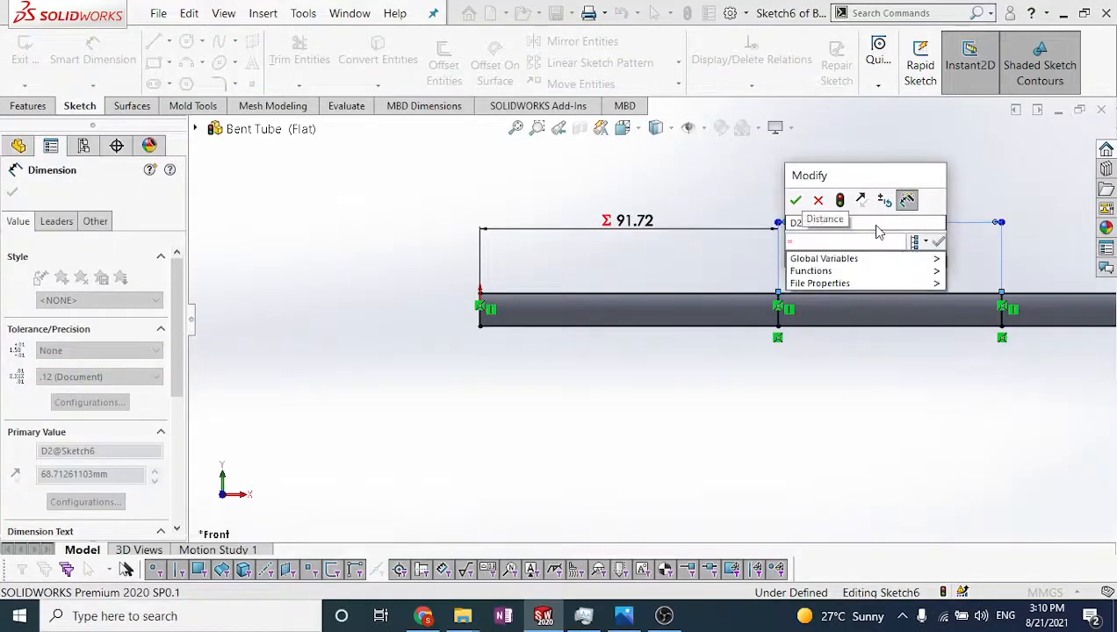
pyautogui.write('(')
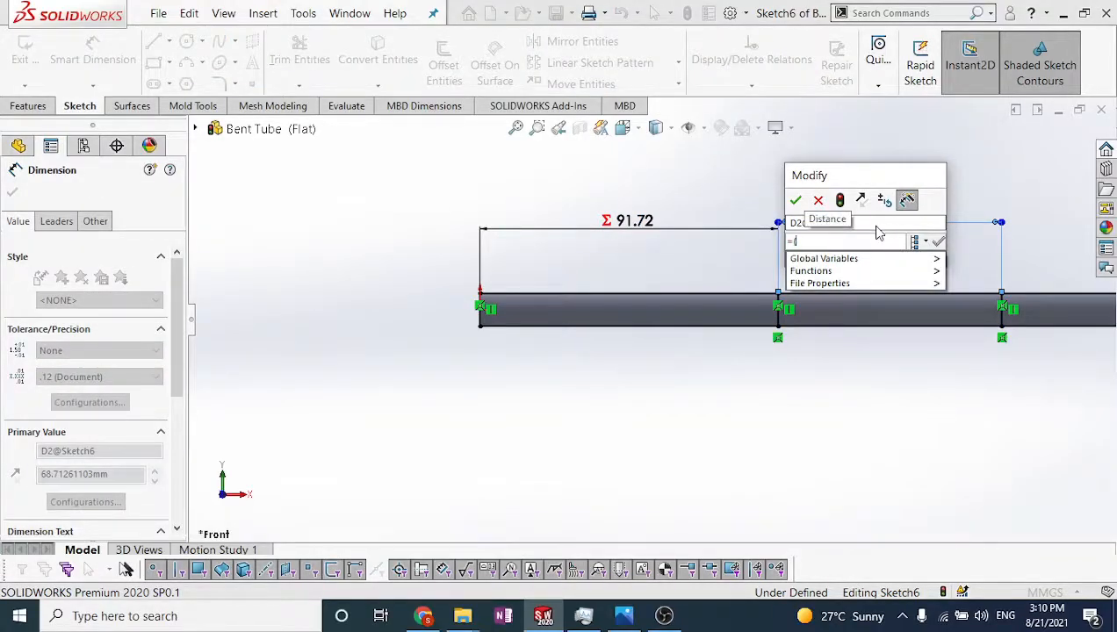
pyautogui.write('"')
pyautogui.click(1003, 279)
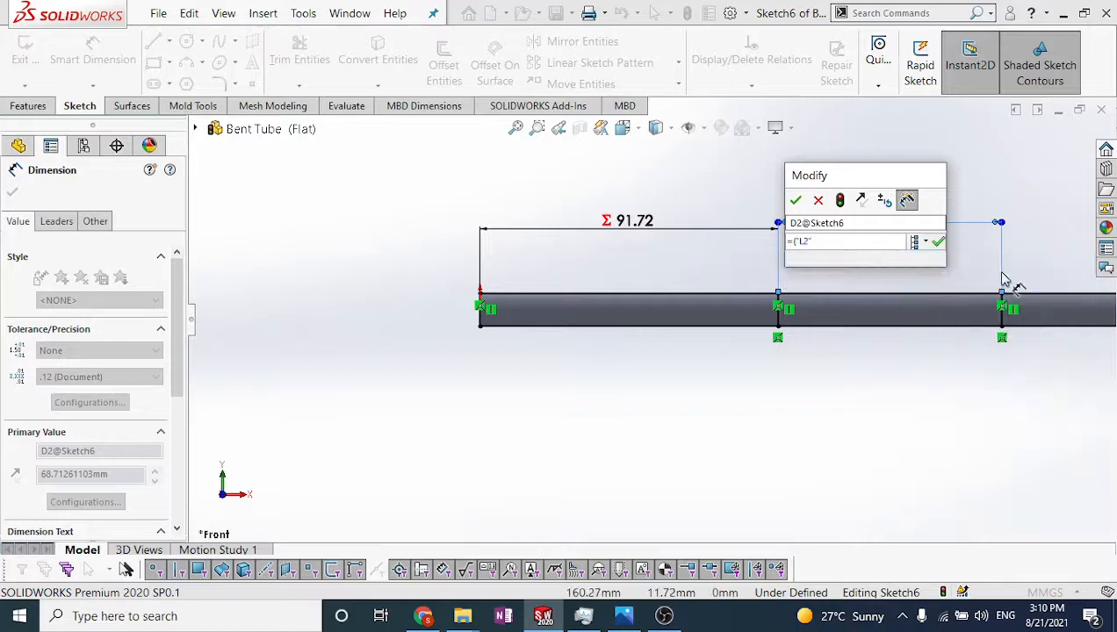
pyautogui.write(')')
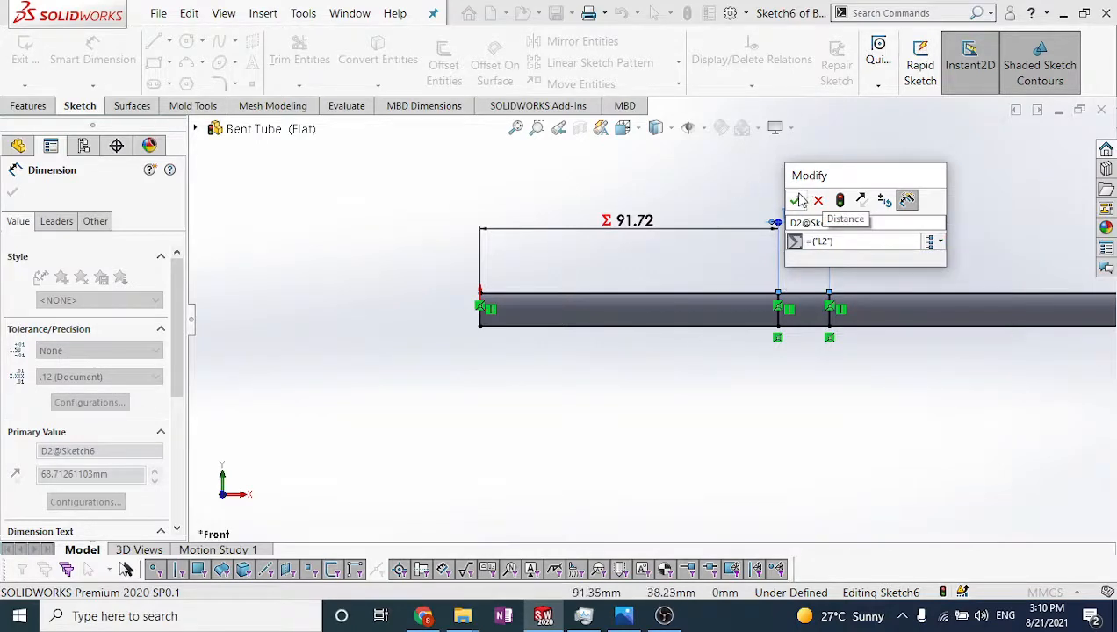
pyautogui.press('Return')
# Dimension the distance between the second and third vertical lines, placing the dimension above the tube
pyautogui.press('z')
pyautogui.press('z')
pyautogui.press('z')
pyautogui.press('z')
pyautogui.press('z')
pyautogui.press('z')
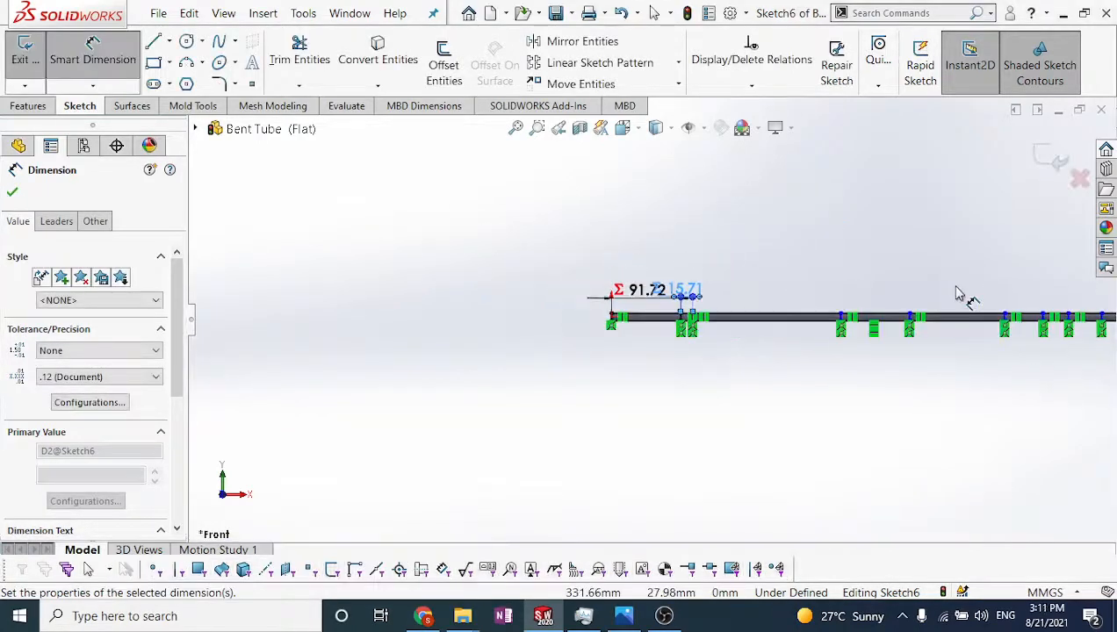
pyautogui.press('f')
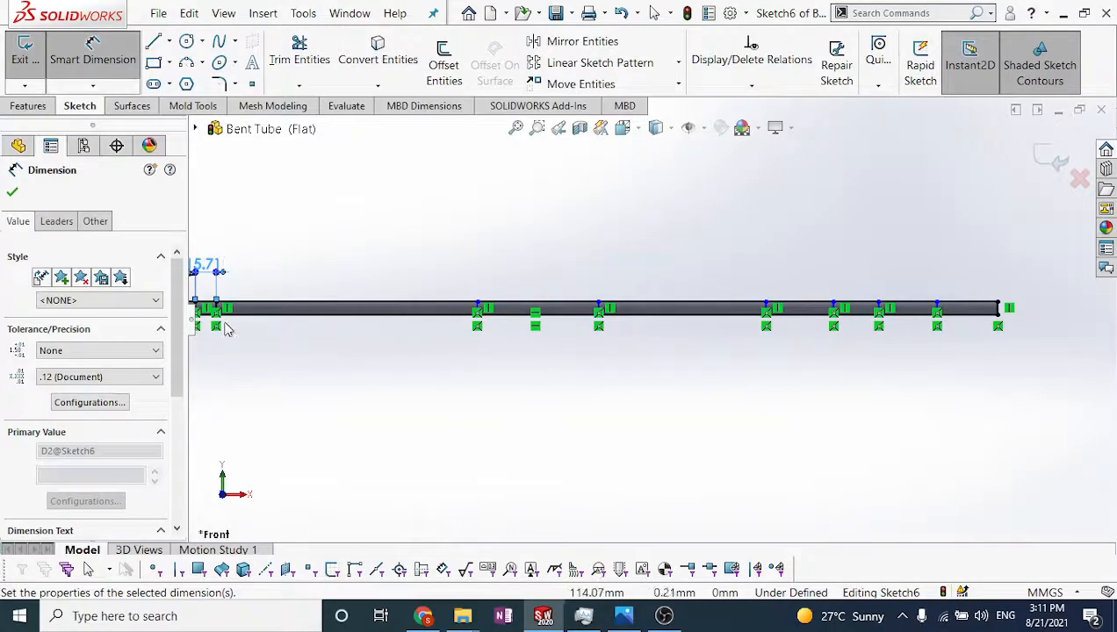
pyautogui.scroll(-6, 228, 327)
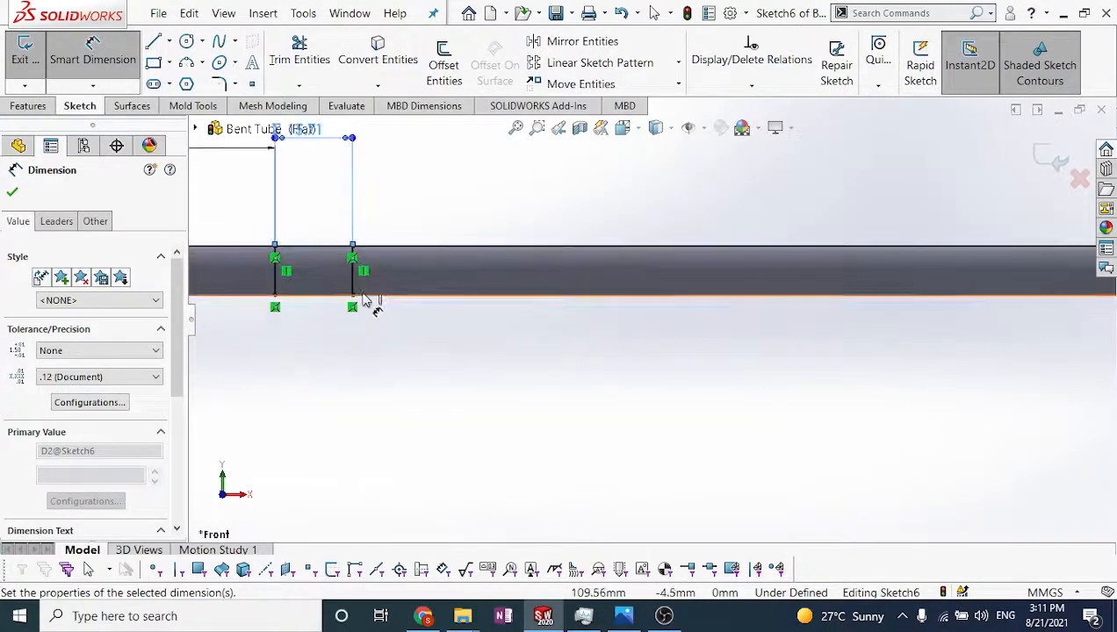
pyautogui.scroll(2, 778, 308)
pyautogui.click(850, 316)
pyautogui.scroll(-1, 850, 316)
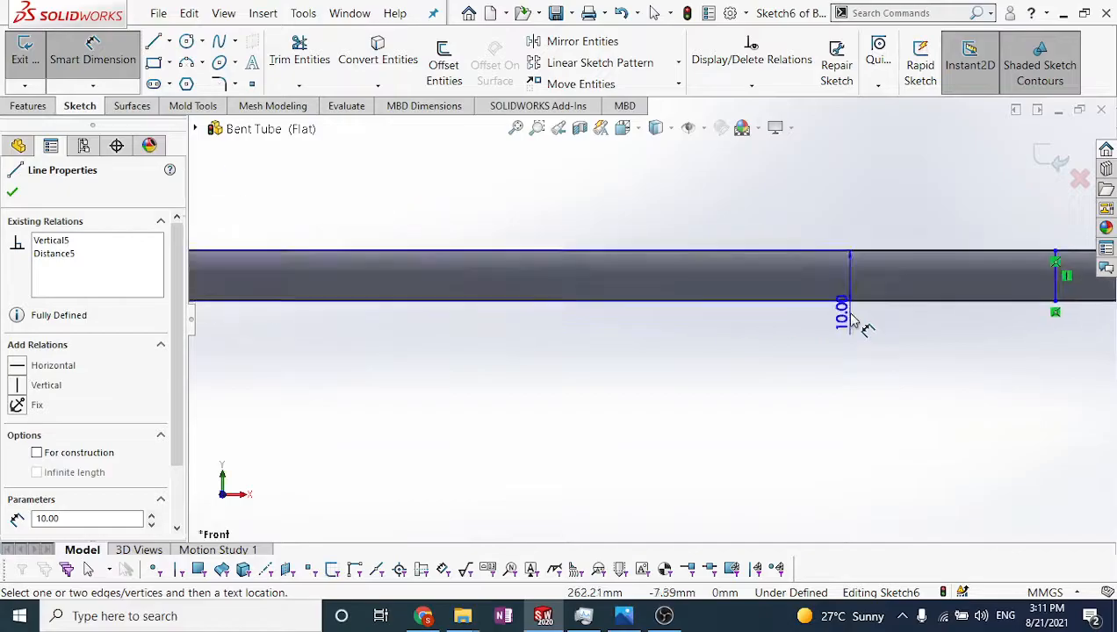
pyautogui.scroll(2, 850, 317)
pyautogui.click(881, 307)
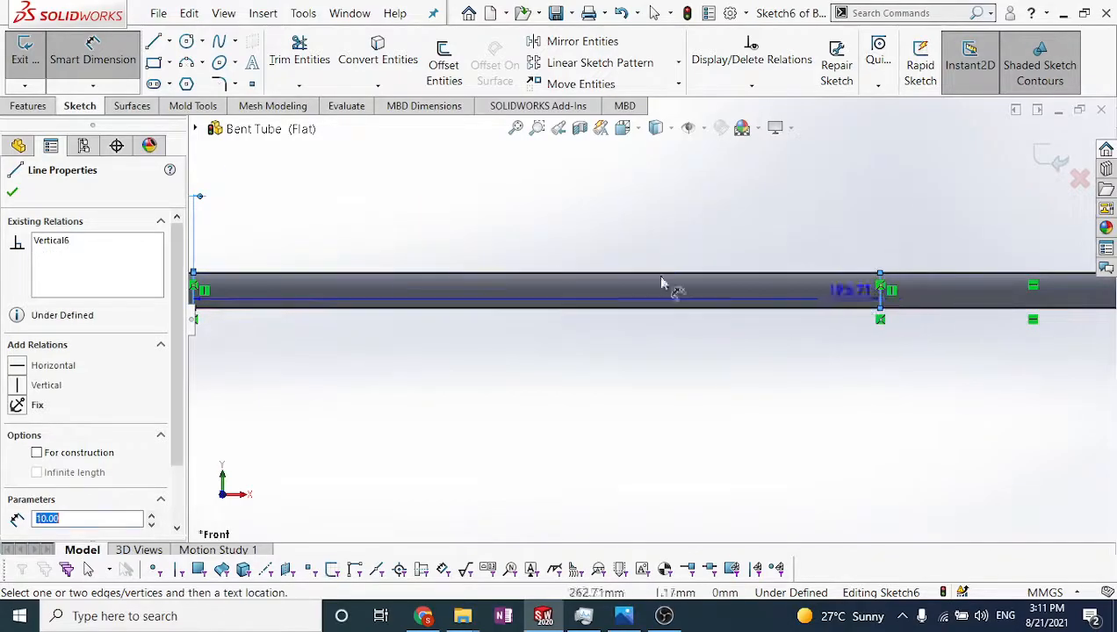
pyautogui.click(495, 248)
# Link the third segment's dimension to the global variable L3 with the equation =("L3")
pyautogui.write('=(')
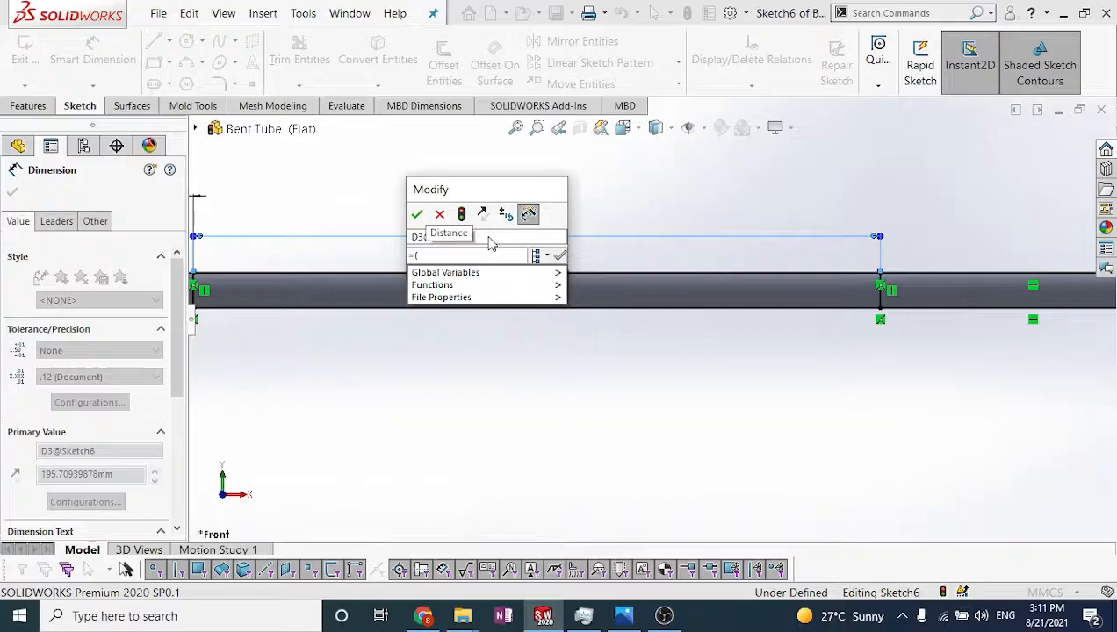
pyautogui.moveTo(492, 274)
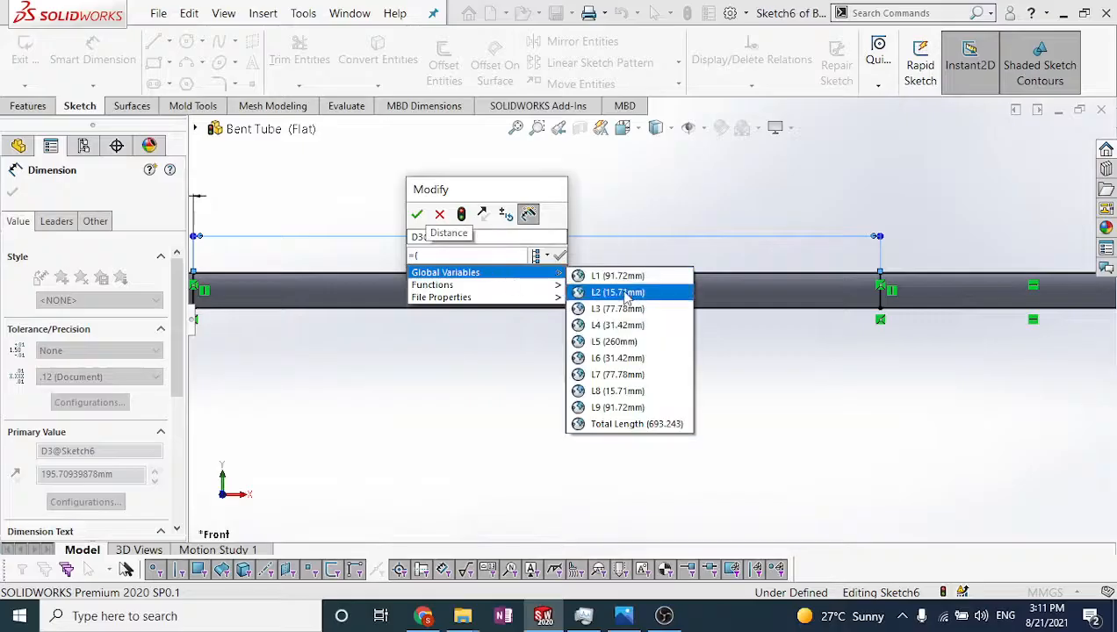
pyautogui.click(625, 314)
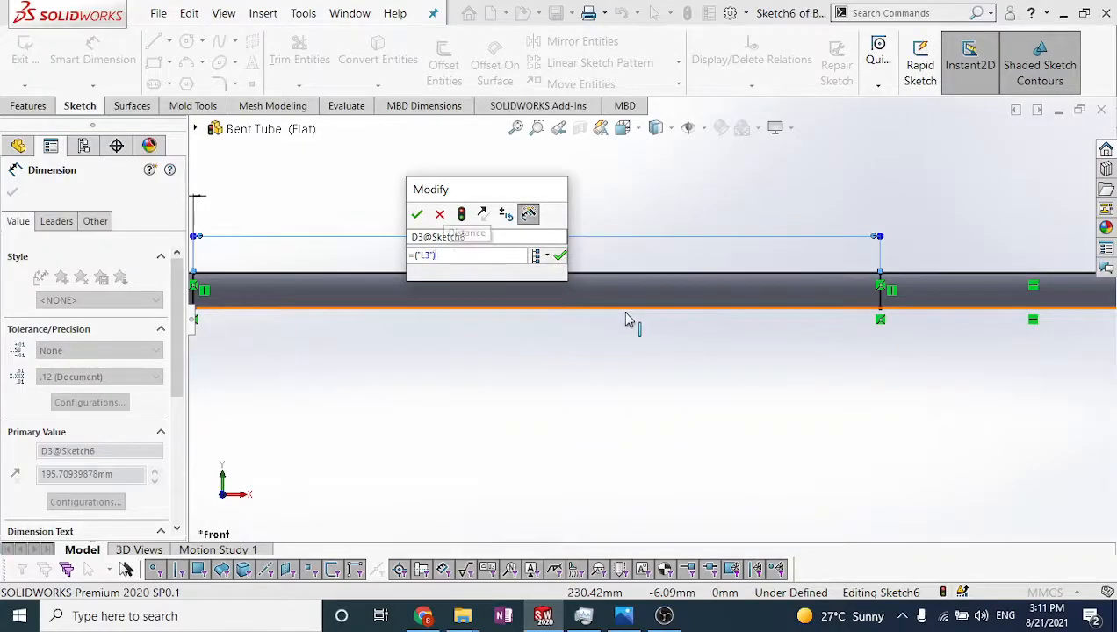
pyautogui.press('Return')
pyautogui.click(413, 215)
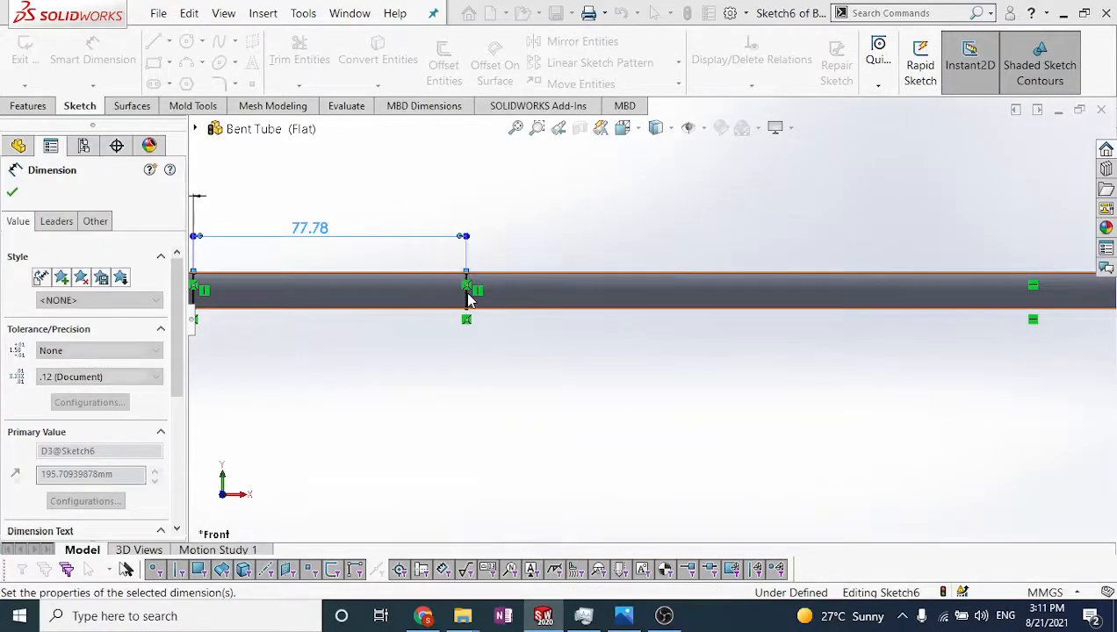
# Dimension the distance between the third and fourth vertical lines and link it to the global variable L4 with =("L4")
pyautogui.click(1025, 308)
pyautogui.scroll(3, 1014, 320)
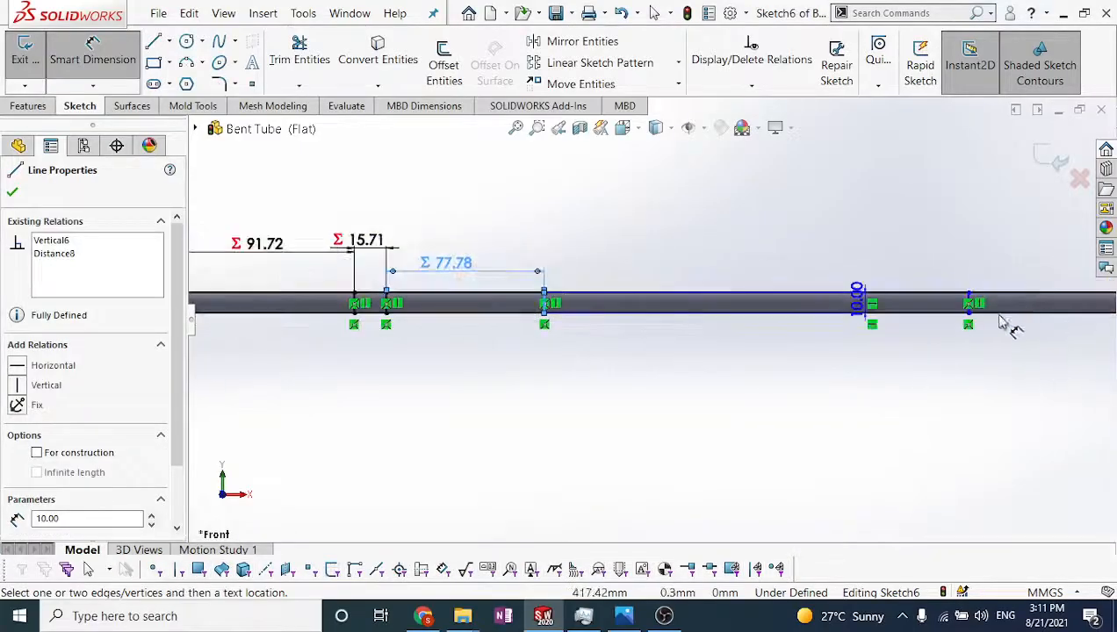
pyautogui.scroll(-1, 917, 325)
pyautogui.click(918, 308)
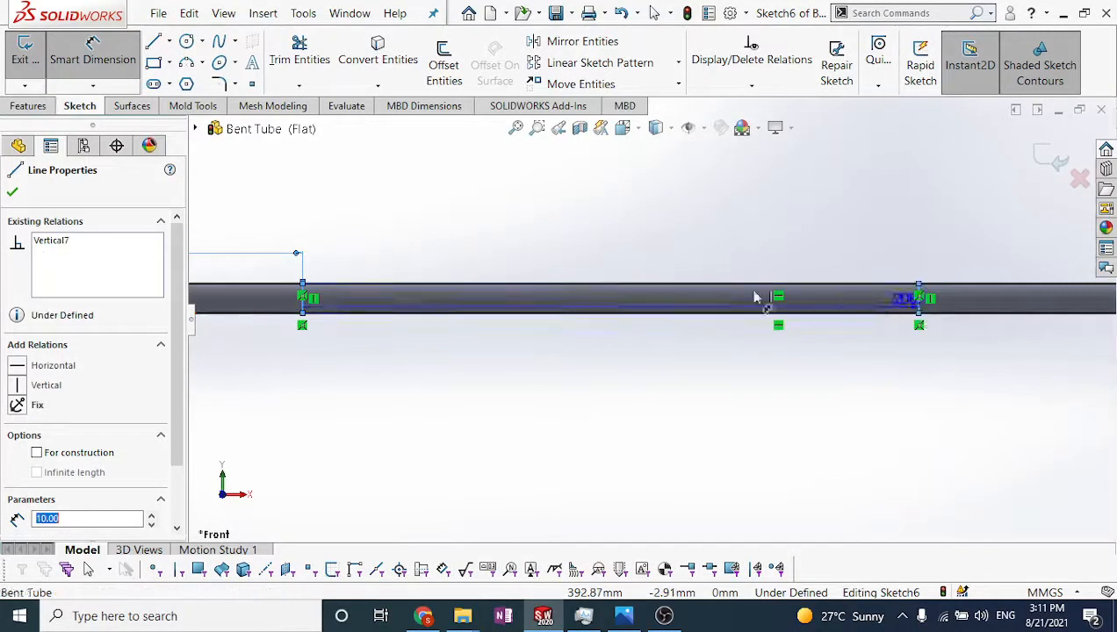
pyautogui.click(568, 255)
pyautogui.write('=(L')
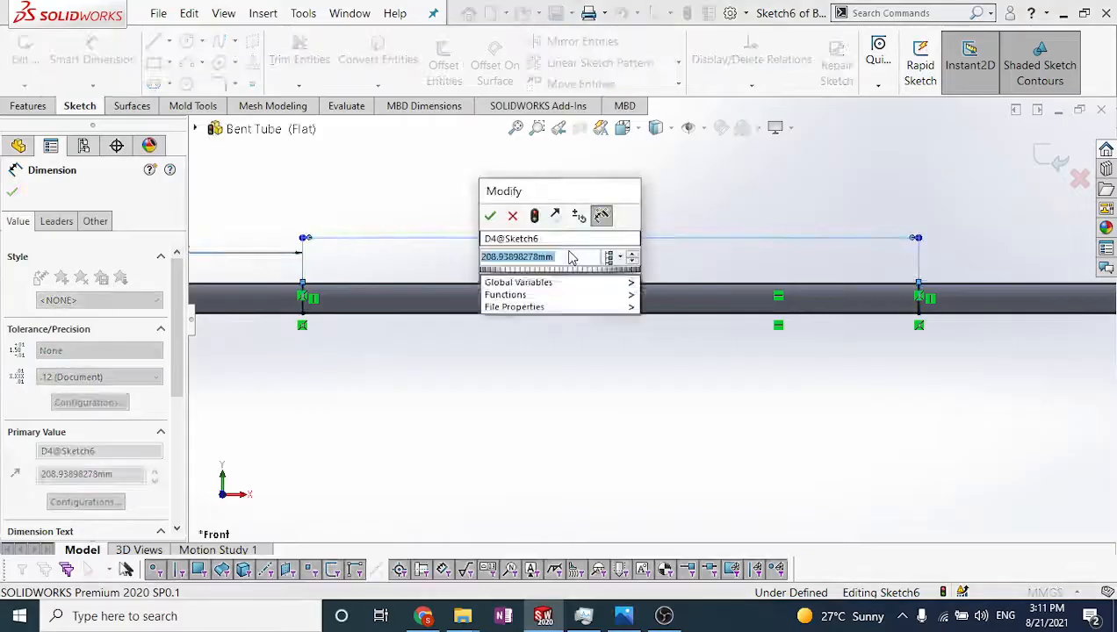
pyautogui.press('BackSpace')
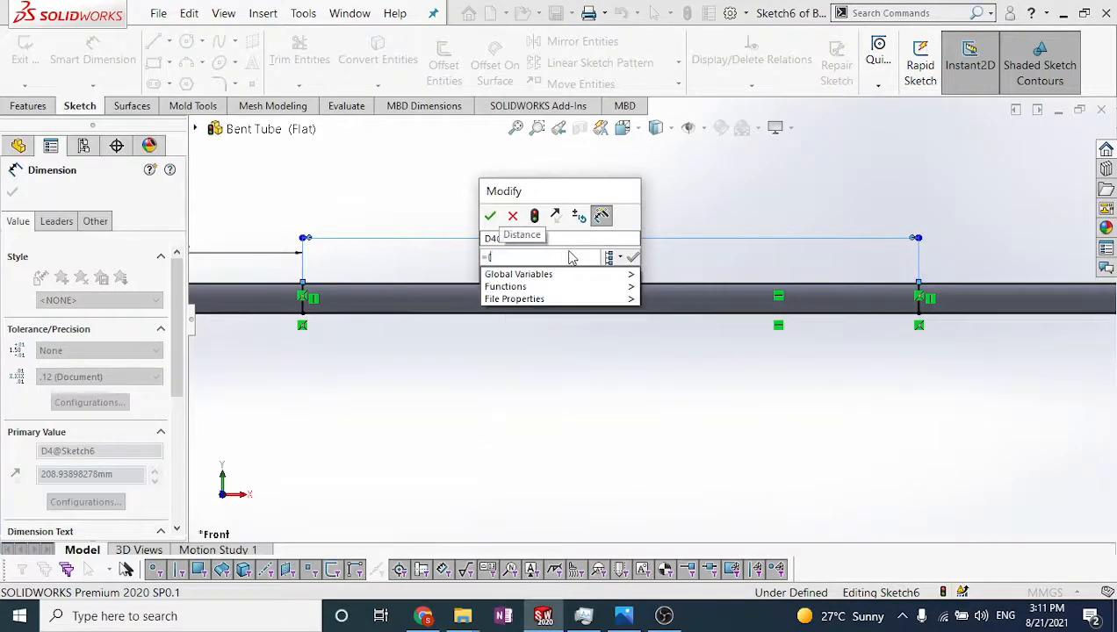
pyautogui.write('L')
pyautogui.click(551, 321)
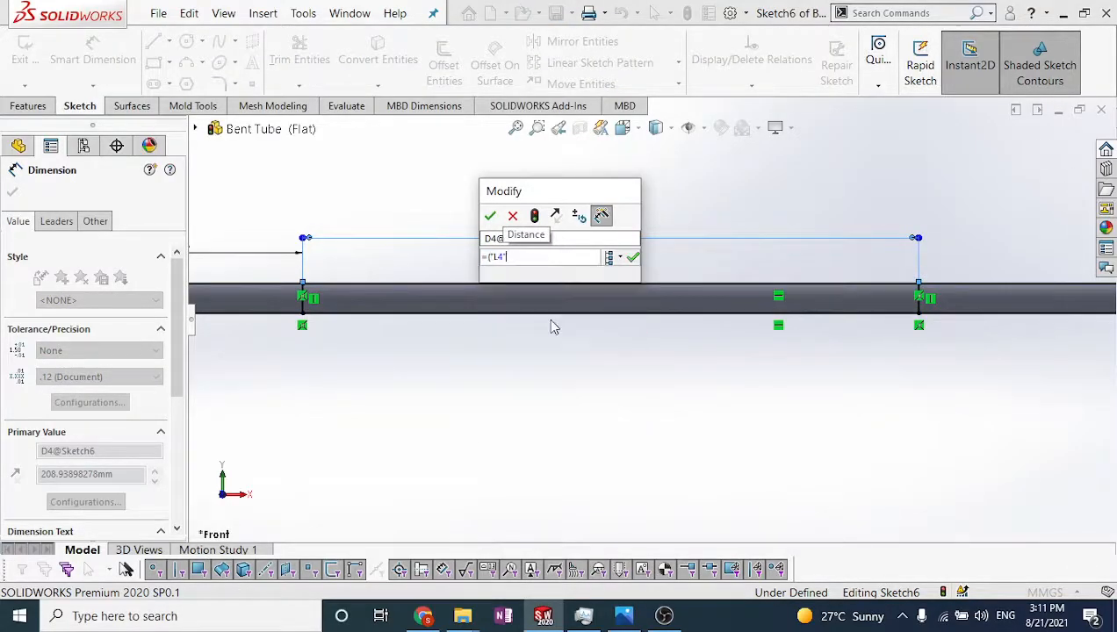
pyautogui.write(')')
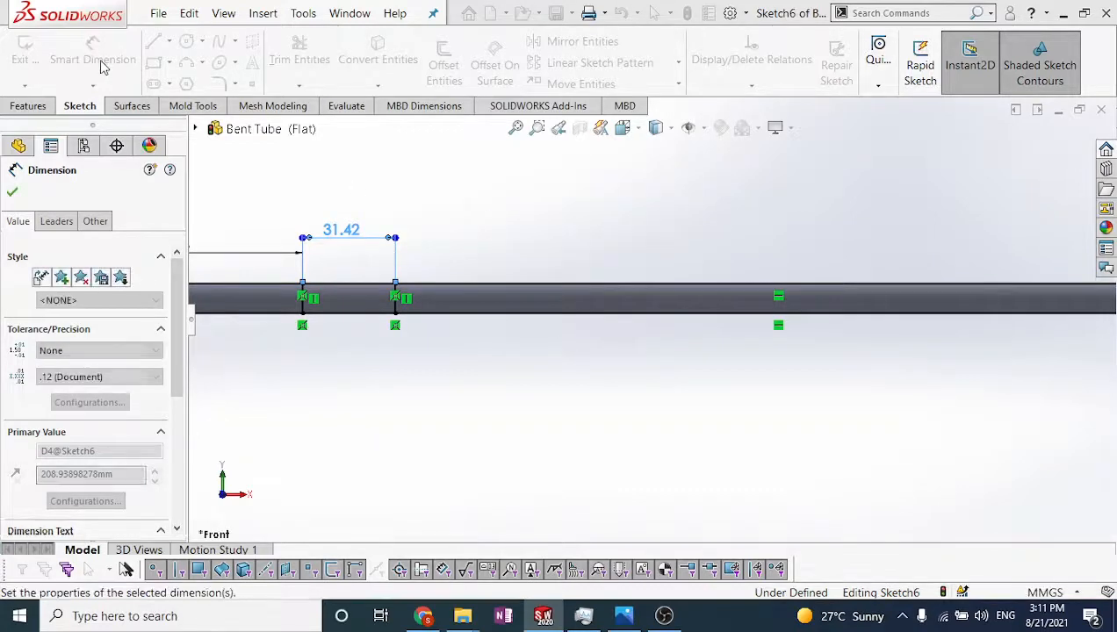
# Dimension the distance between the fourth and fifth vertical lines and link it to the global variable L5
pyautogui.click(398, 308)
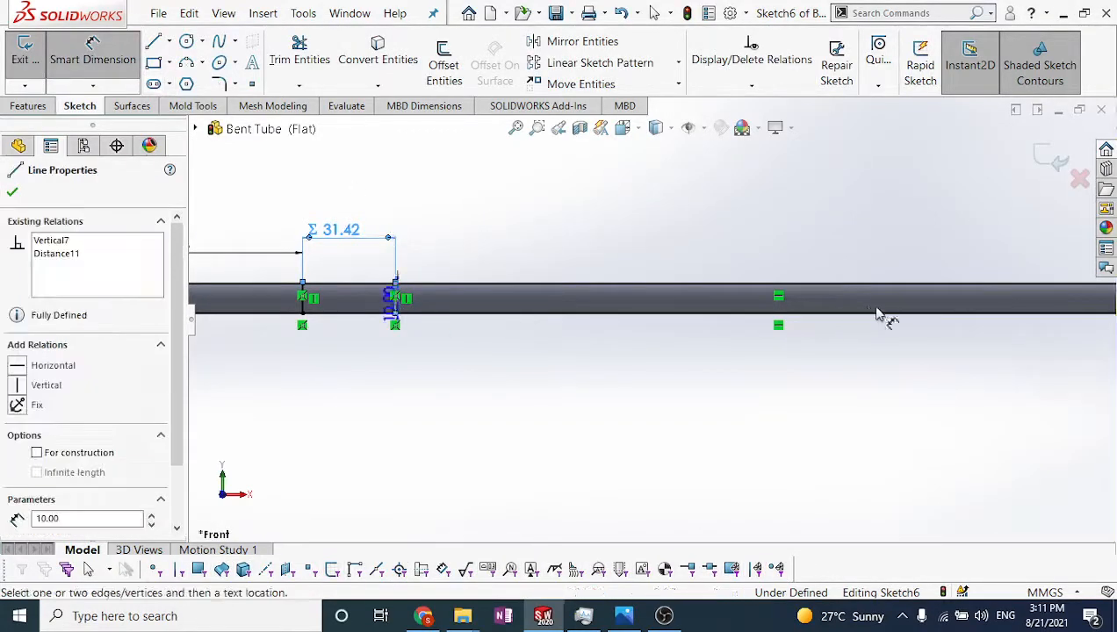
pyautogui.scroll(5, 894, 319)
pyautogui.scroll(-5, 896, 325)
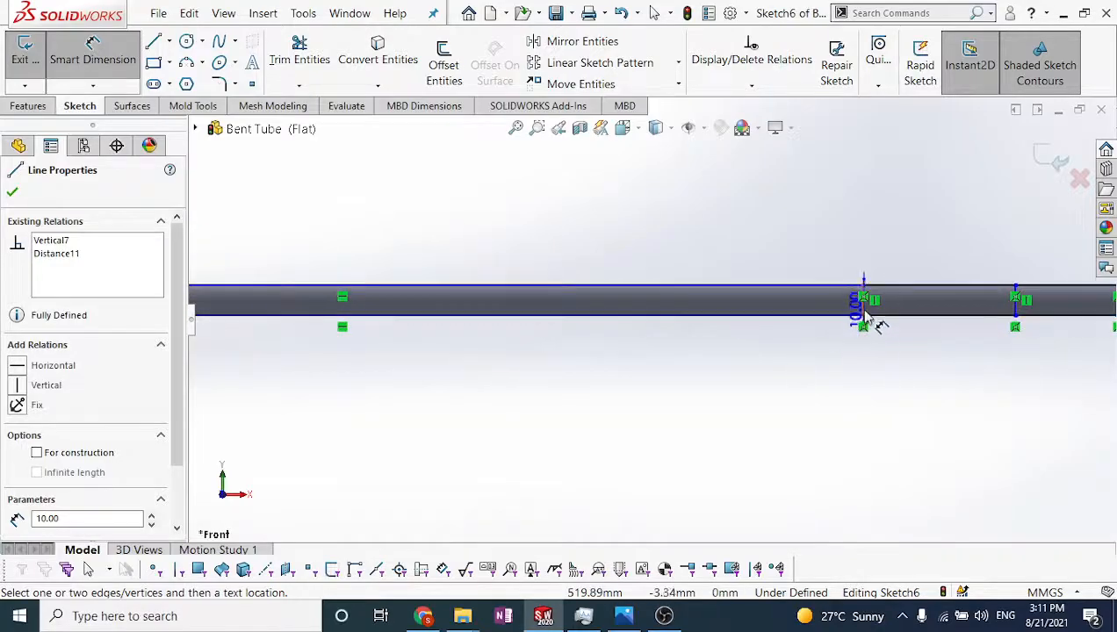
pyautogui.click(864, 315)
pyautogui.scroll(2, 584, 294)
pyautogui.click(537, 282)
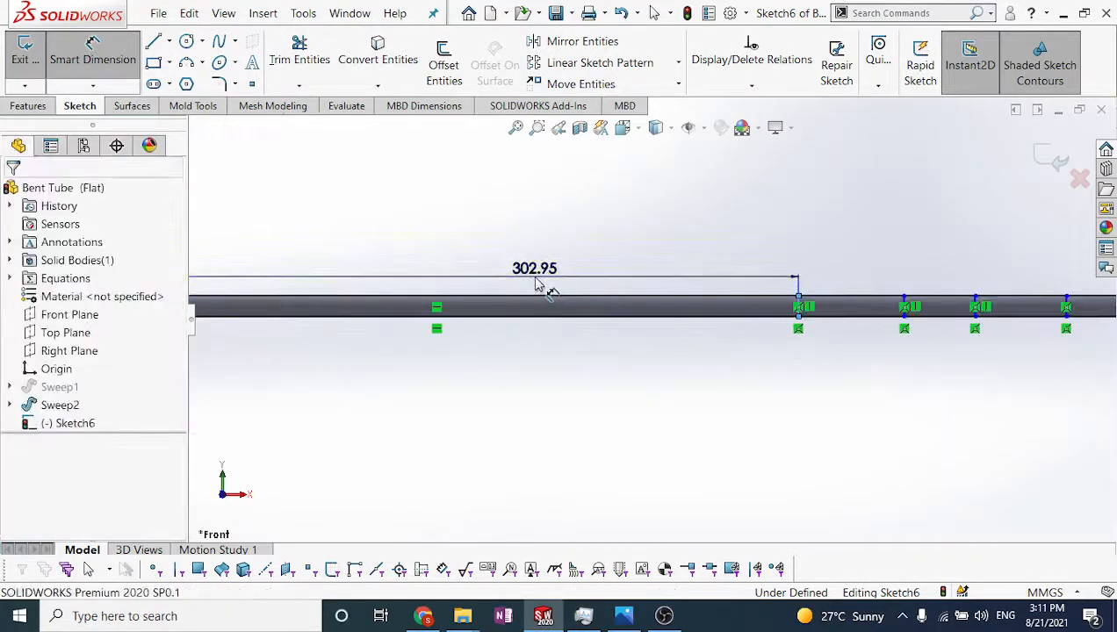
pyautogui.write('=')
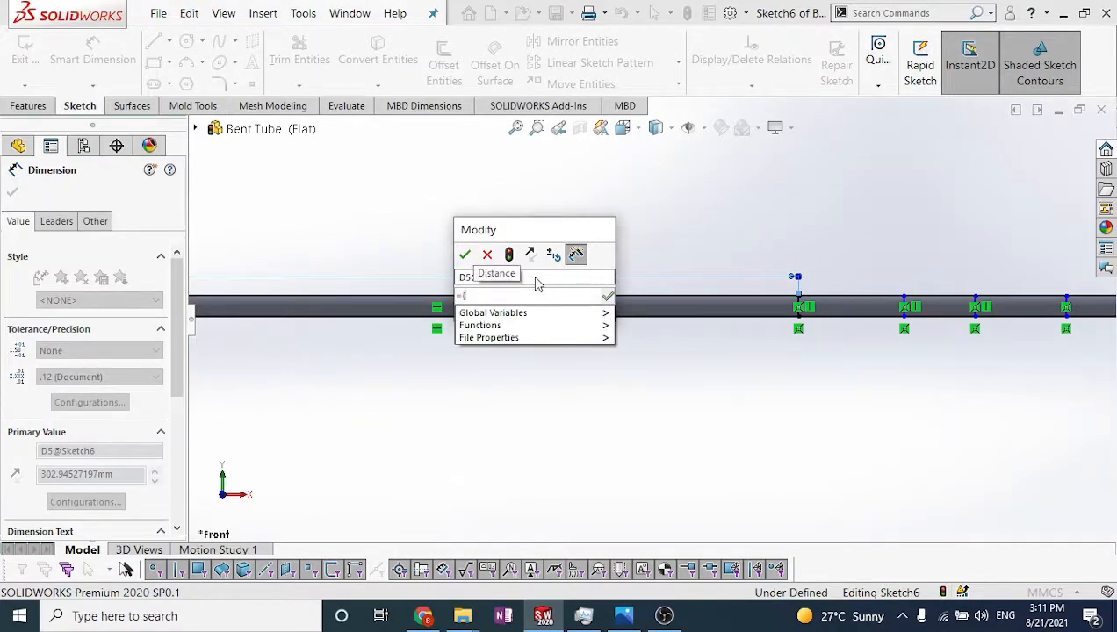
pyautogui.write('(L')
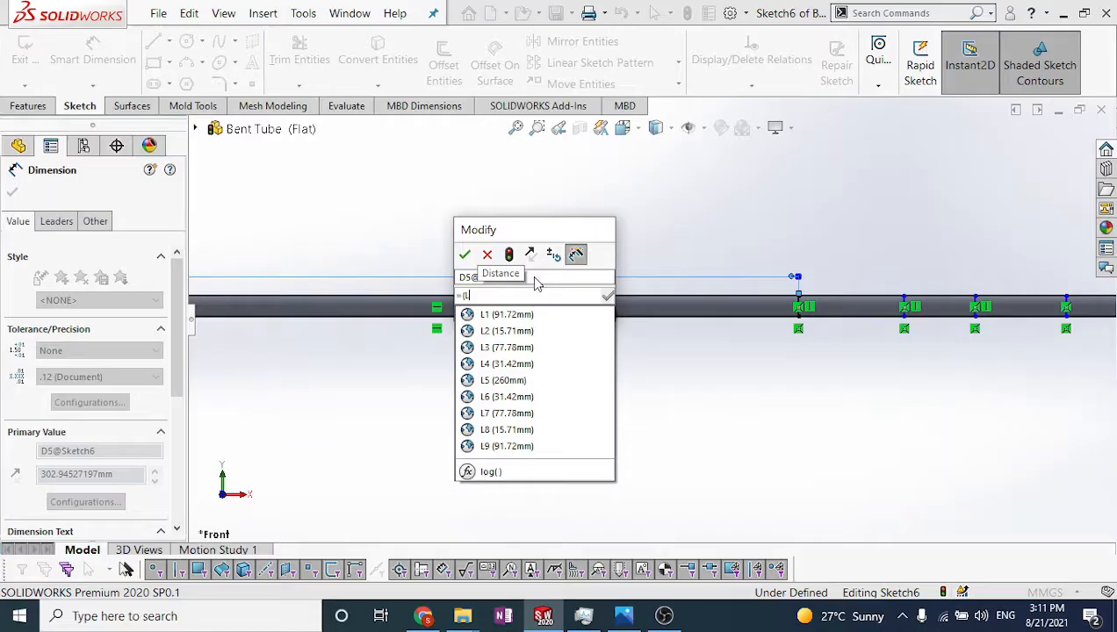
pyautogui.click(507, 382)
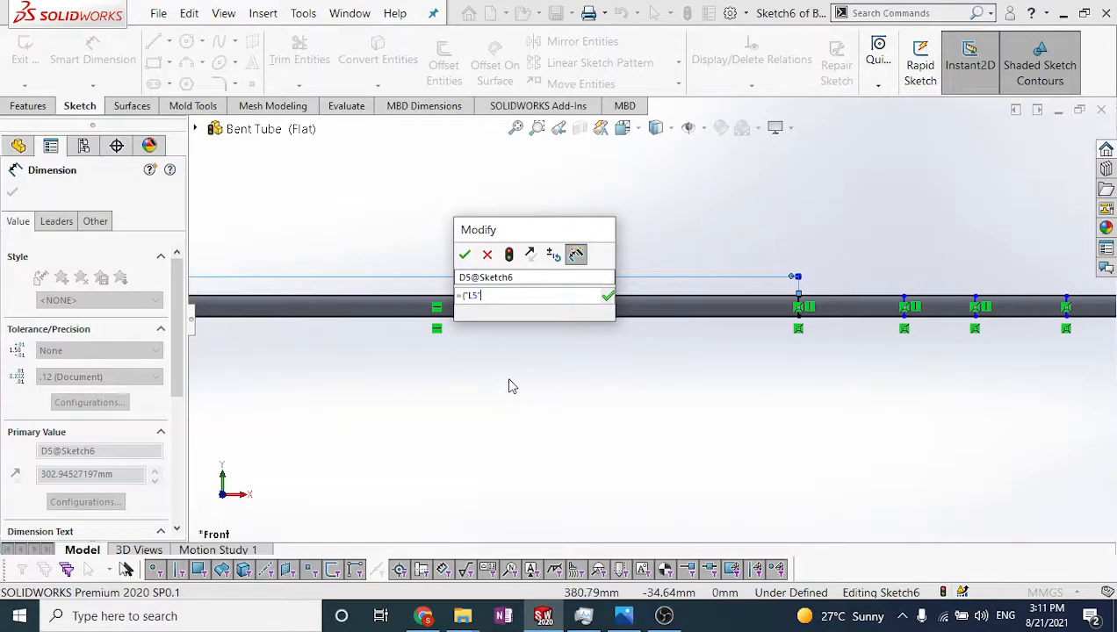
pyautogui.click(464, 255)
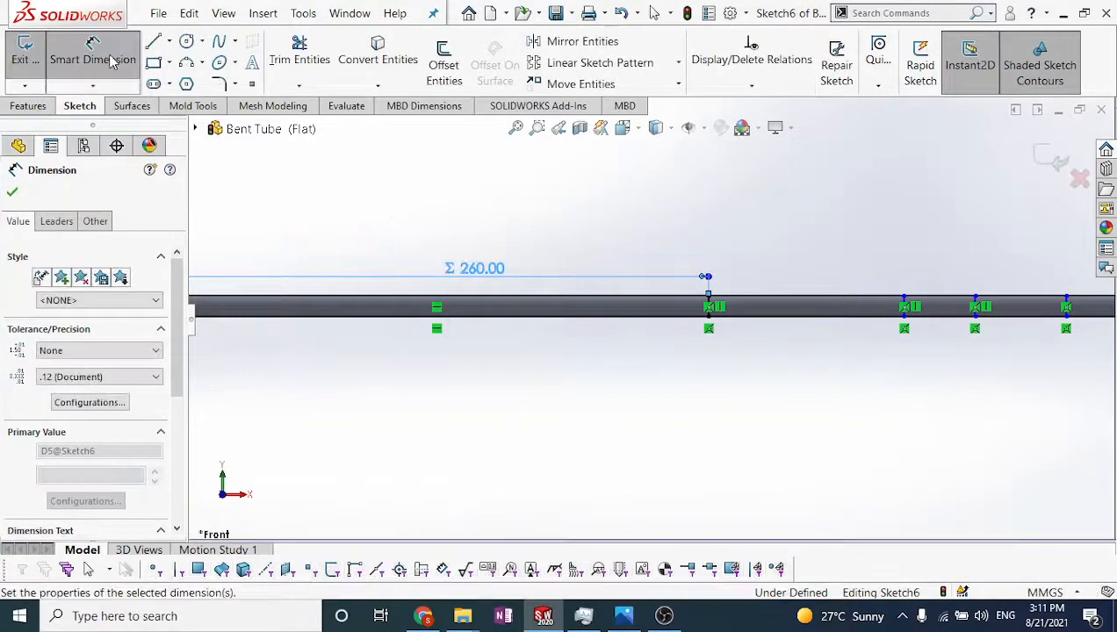
# Dimension the distance between the fifth and sixth vertical lines and link it to the global variable L6 with =("L6")
pyautogui.scroll(3, 974, 333)
pyautogui.scroll(-4, 983, 332)
pyautogui.scroll(-3, 771, 335)
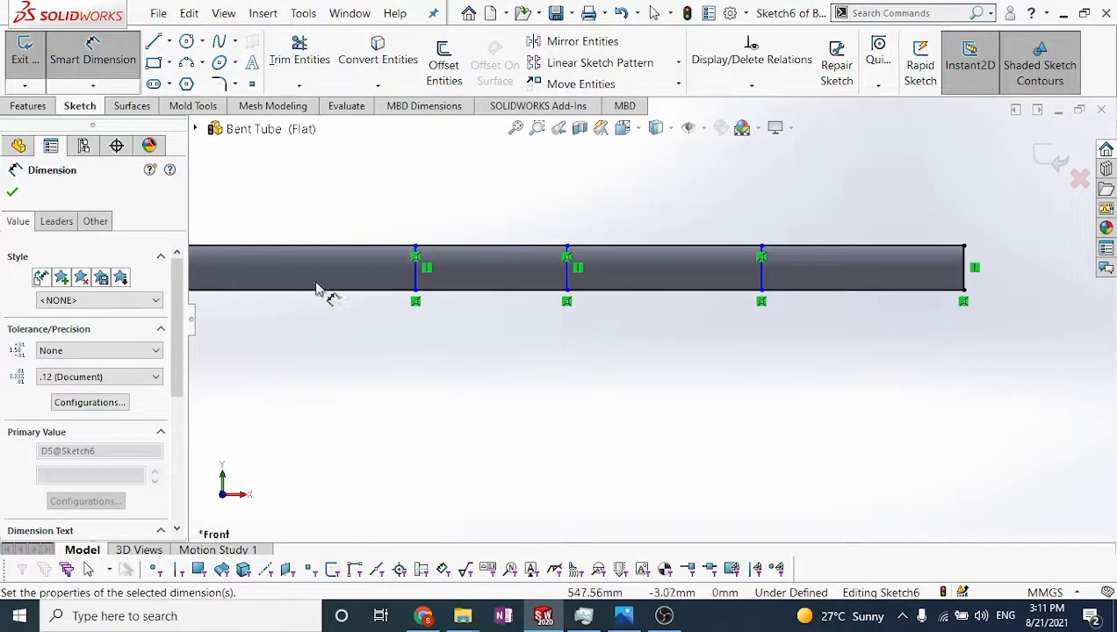
pyautogui.scroll(3, 325, 281)
pyautogui.scroll(-2, 422, 329)
pyautogui.click(409, 334)
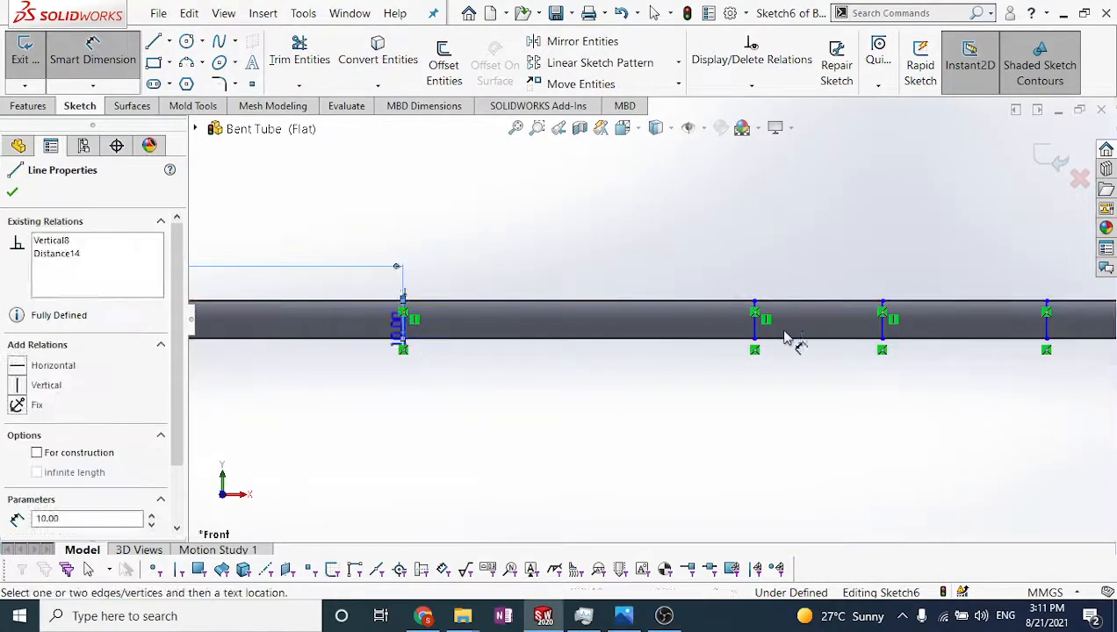
pyautogui.click(757, 343)
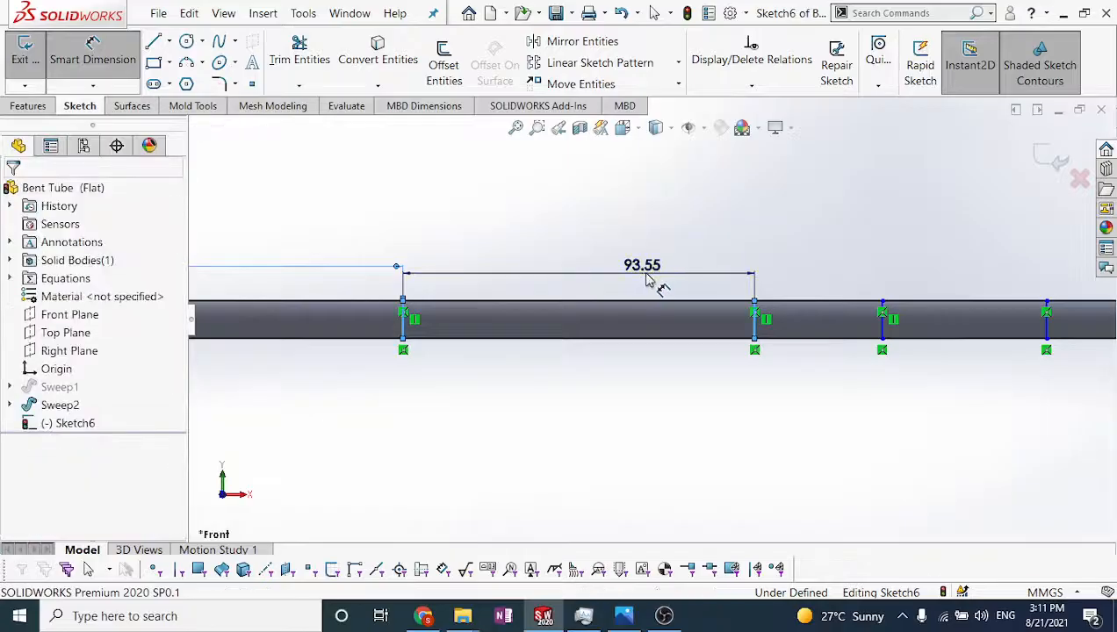
pyautogui.click(649, 280)
pyautogui.write('=(')
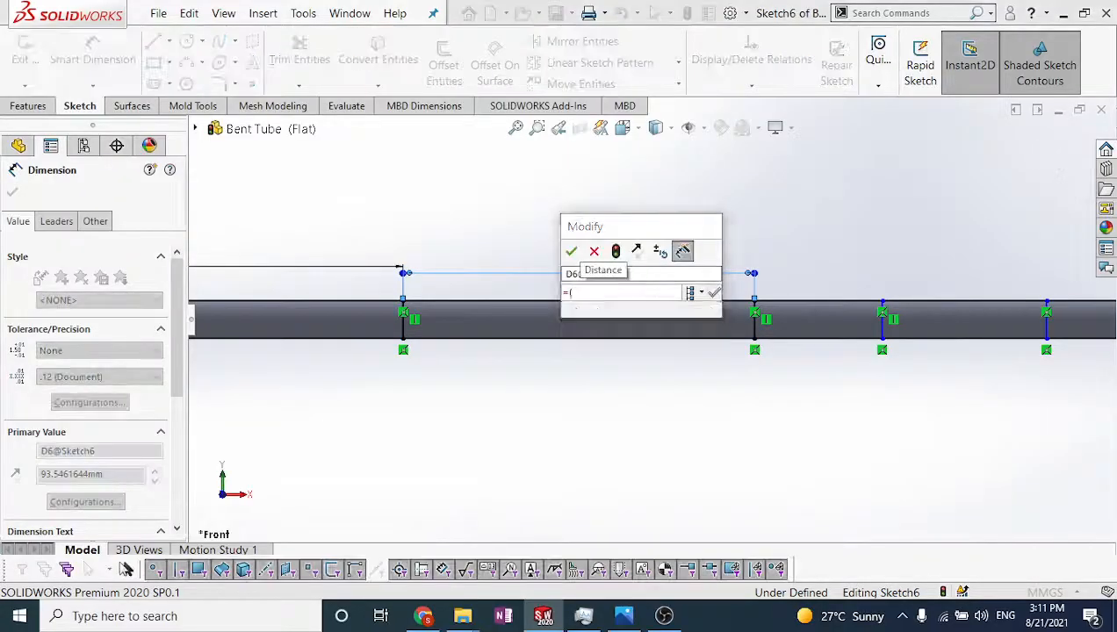
pyautogui.write('"L')
pyautogui.click(642, 383)
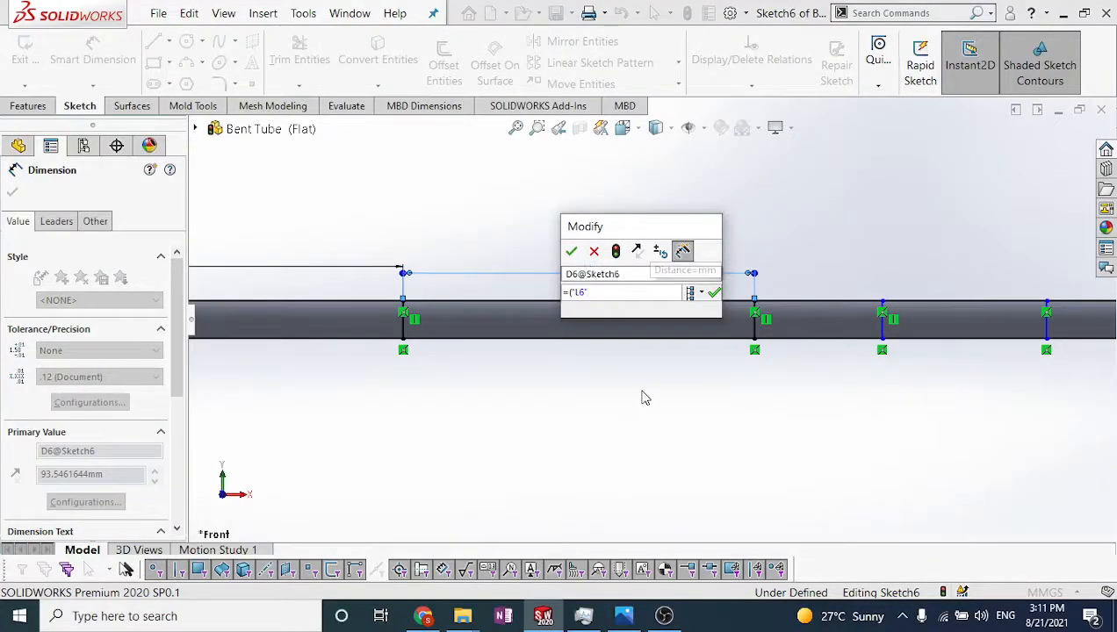
pyautogui.press('Return')
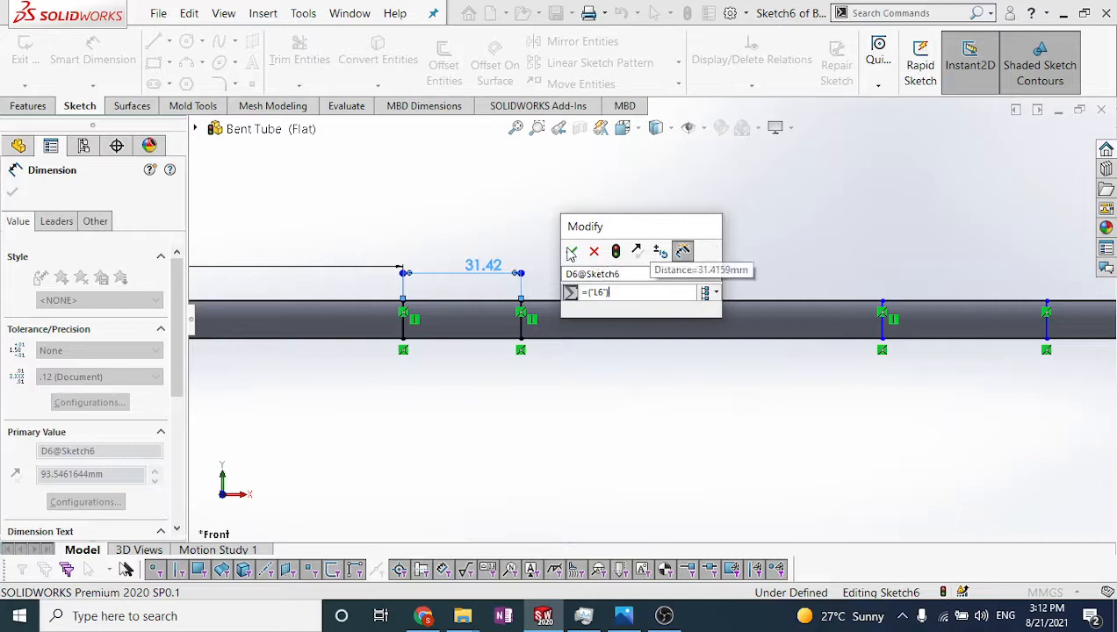
pyautogui.click(571, 253)
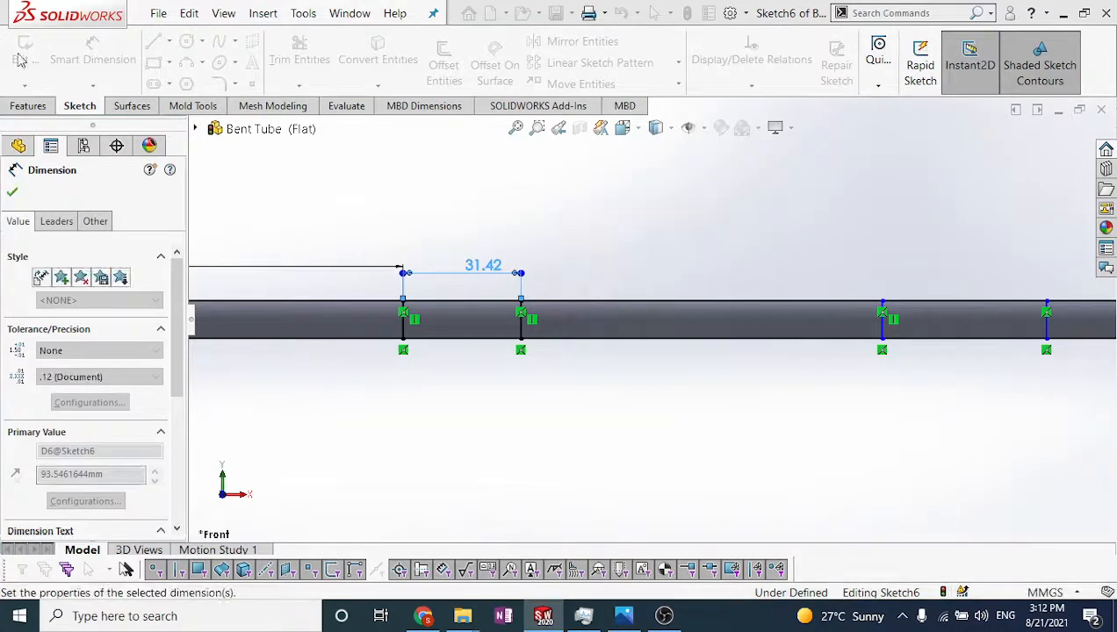
# Dimension the distance between the sixth and seventh vertical lines and link it to the global variable L7 with =("L7")
pyautogui.click(521, 330)
pyautogui.click(882, 332)
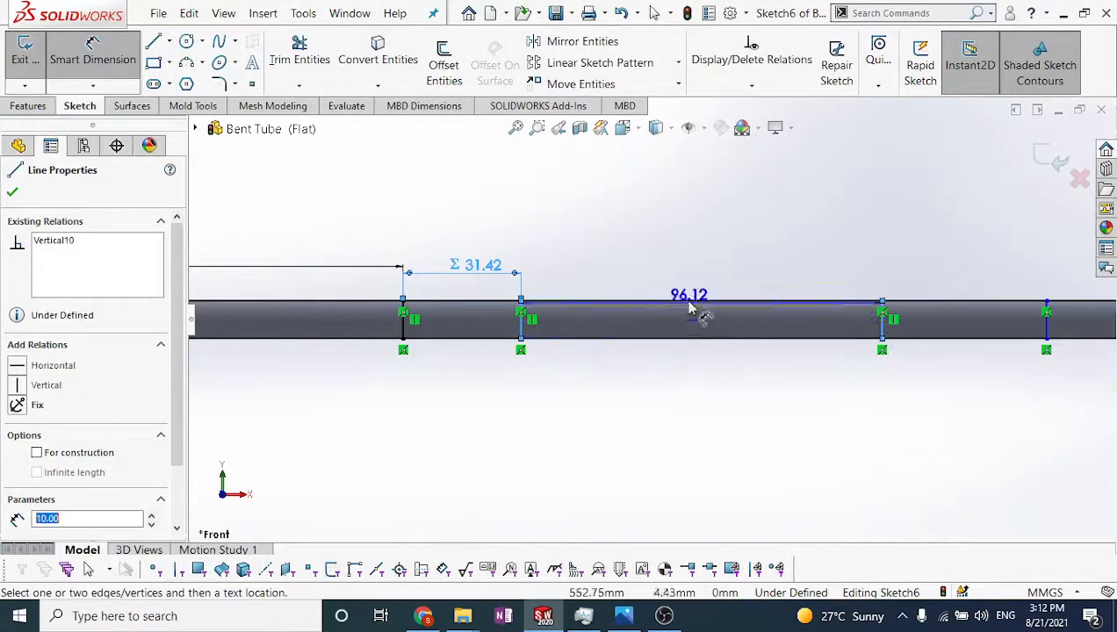
pyautogui.click(700, 280)
pyautogui.write('=')
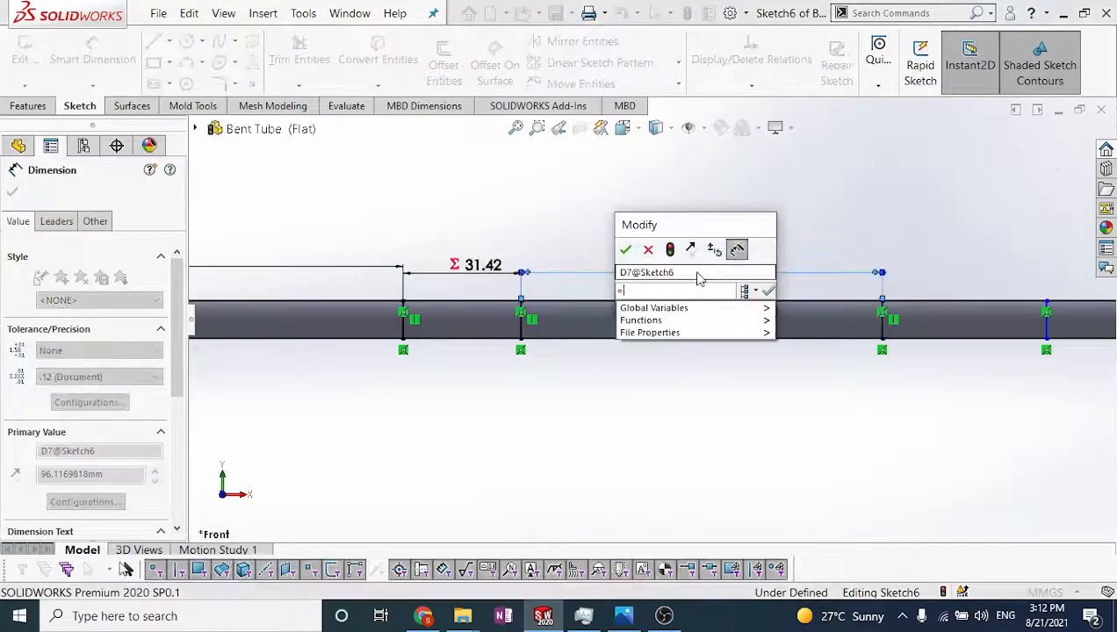
pyautogui.write('(')
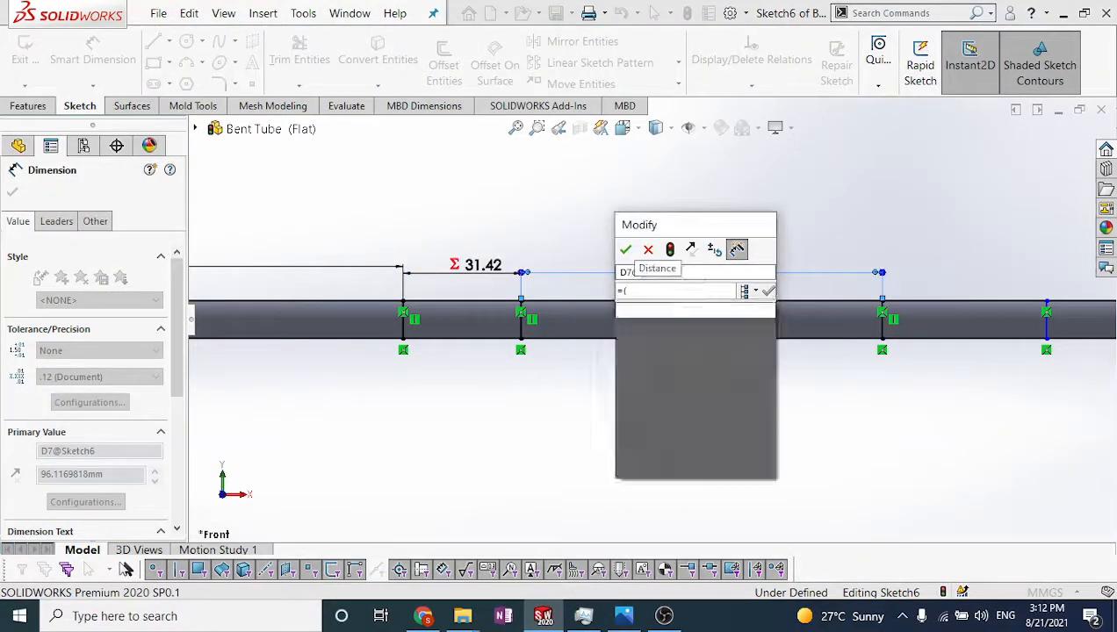
pyautogui.write('"L')
pyautogui.click(685, 408)
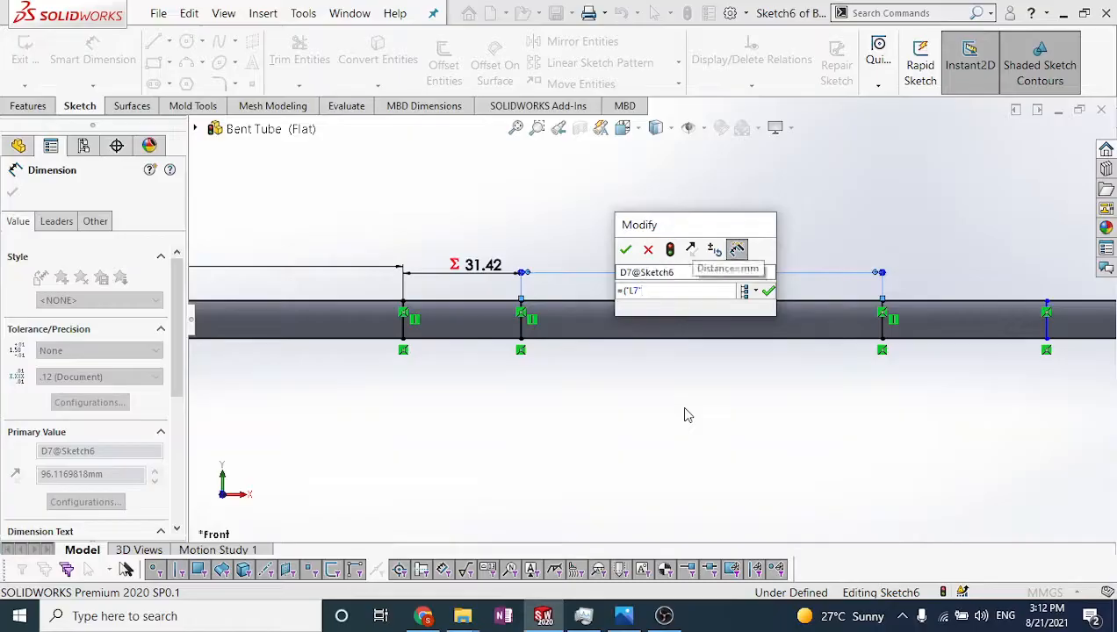
pyautogui.write(')')
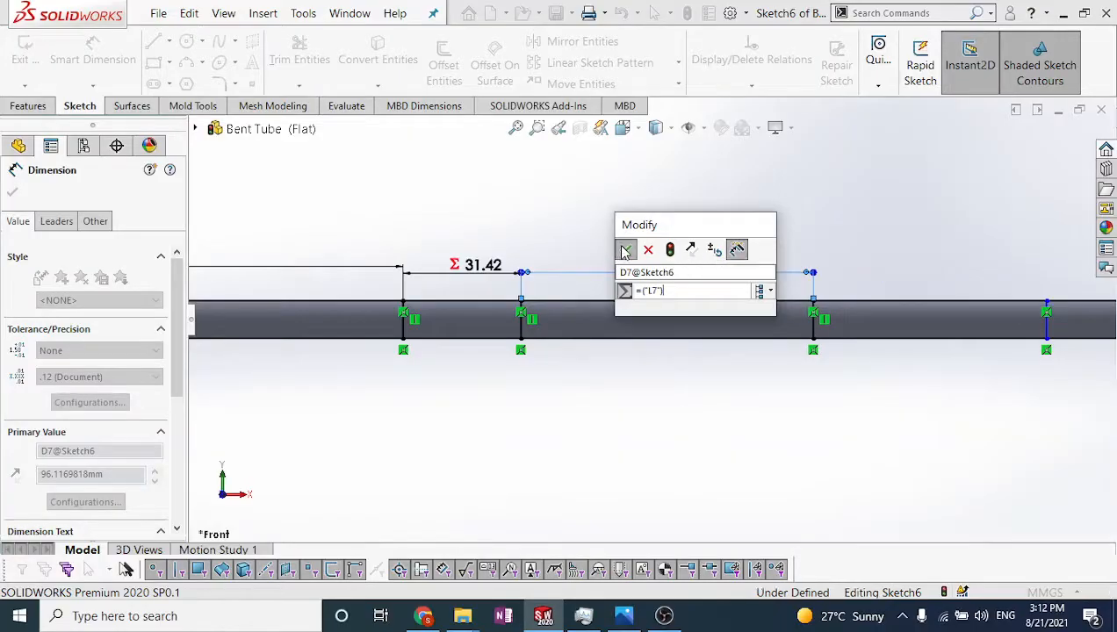
pyautogui.click(623, 250)
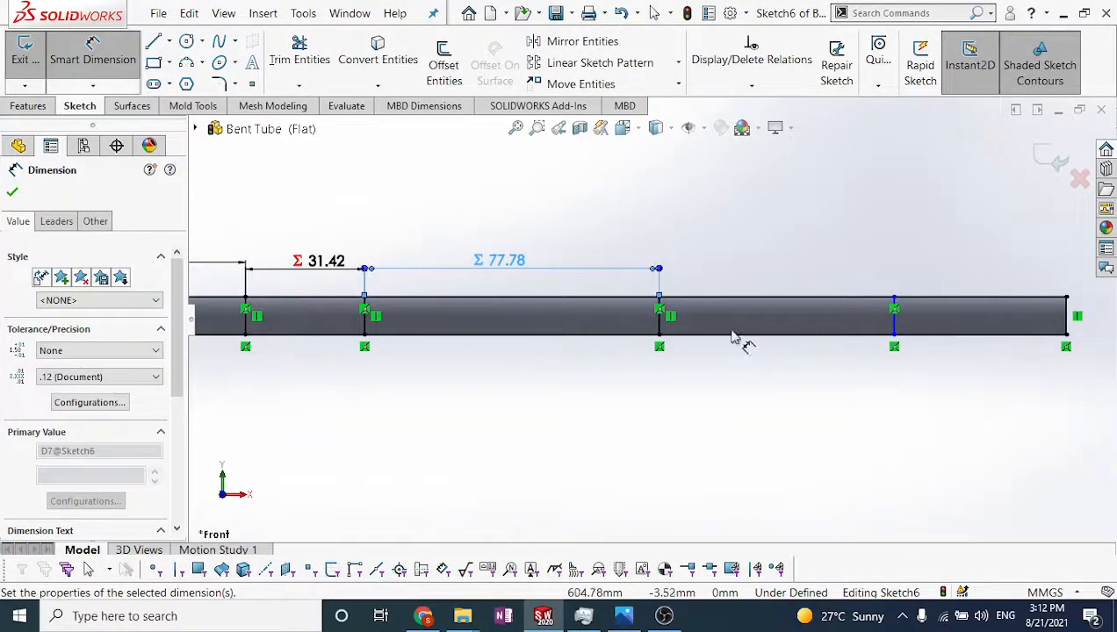
# Dimension the distance between the seventh and eighth vertical lines and link it to the global variable L8 with =("L8")
pyautogui.click(899, 329)
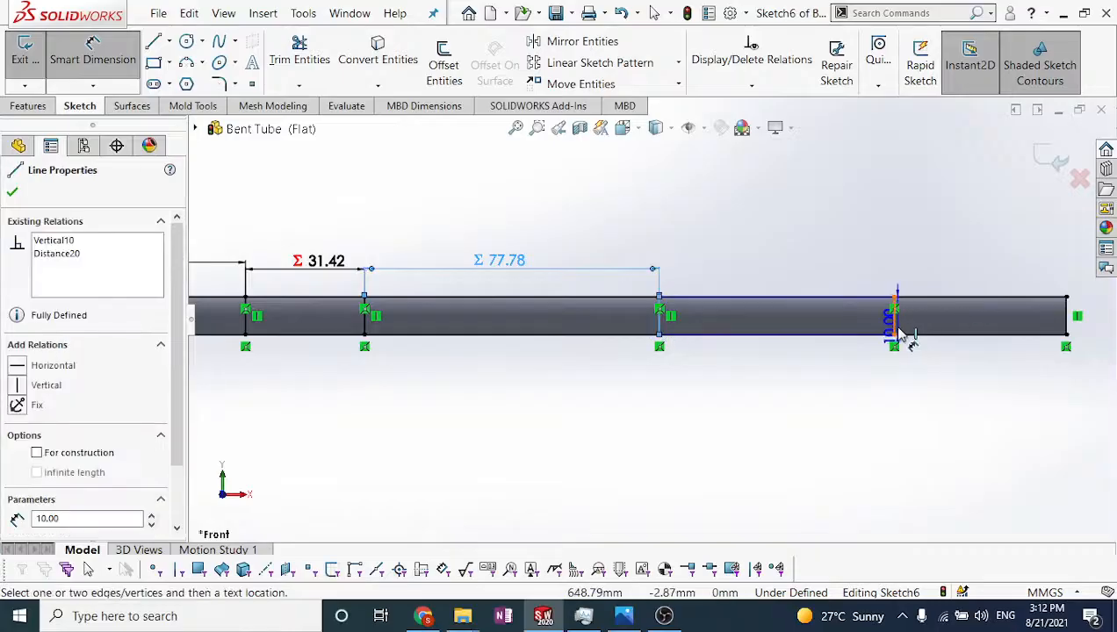
pyautogui.click(798, 278)
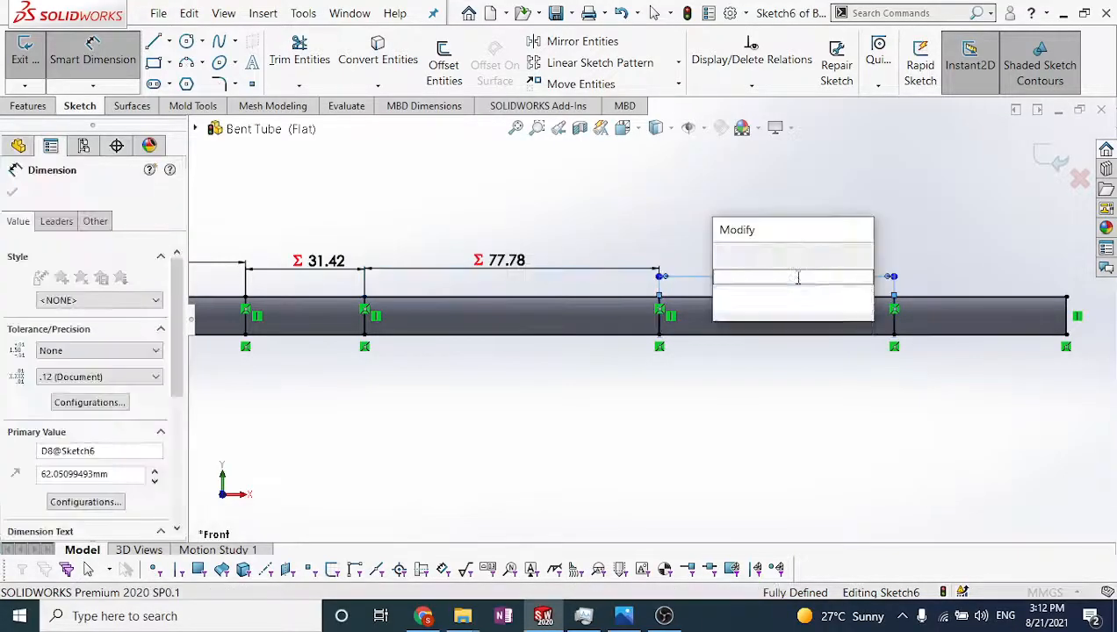
pyautogui.write('=(L8')
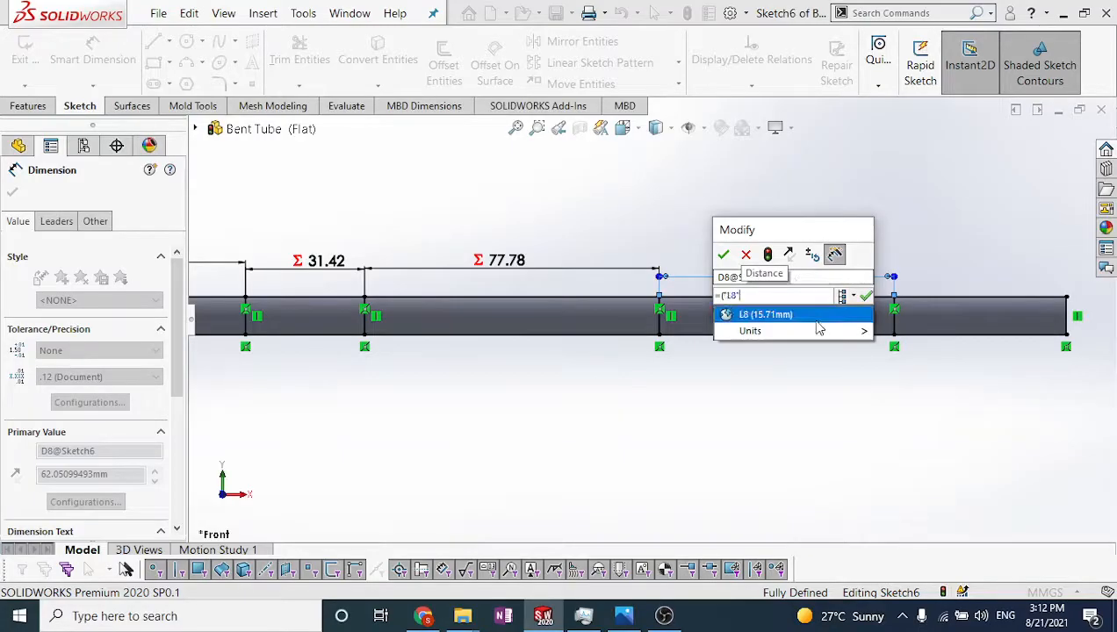
pyautogui.click(773, 314)
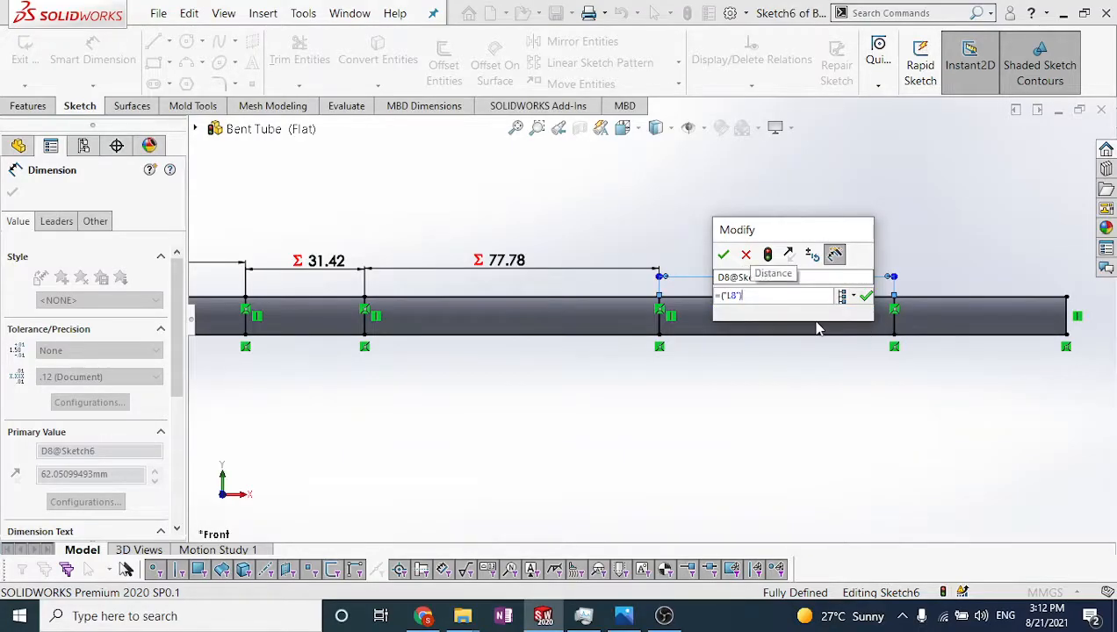
pyautogui.press('Return')
pyautogui.click(722, 255)
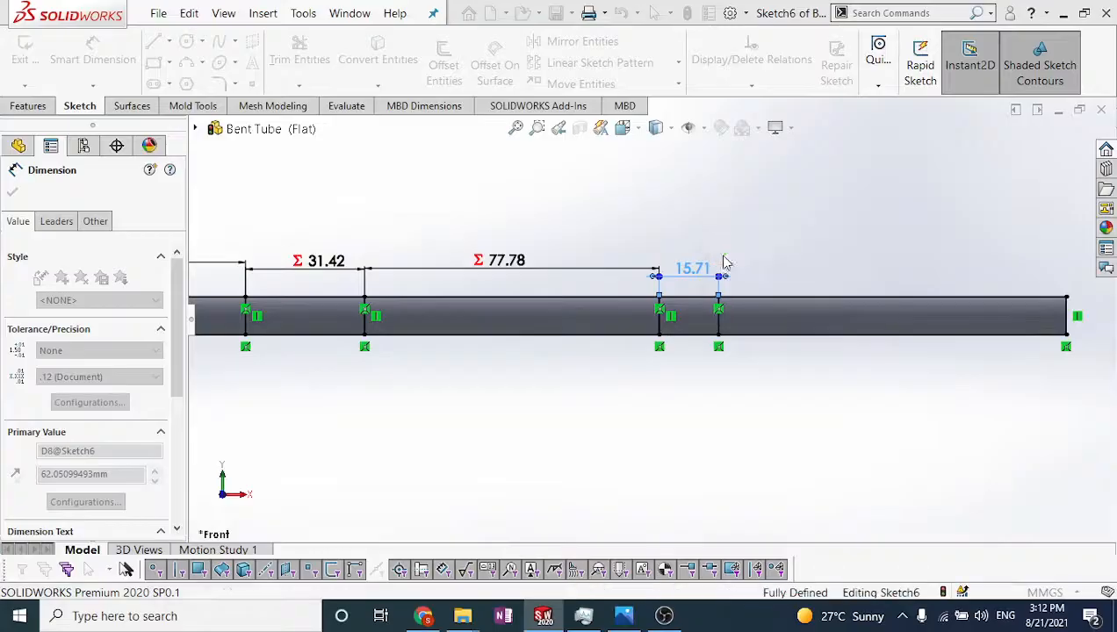
# Create a projection Split Line from the current sketch on the tube's outer face
pyautogui.scroll(5, 614, 279)
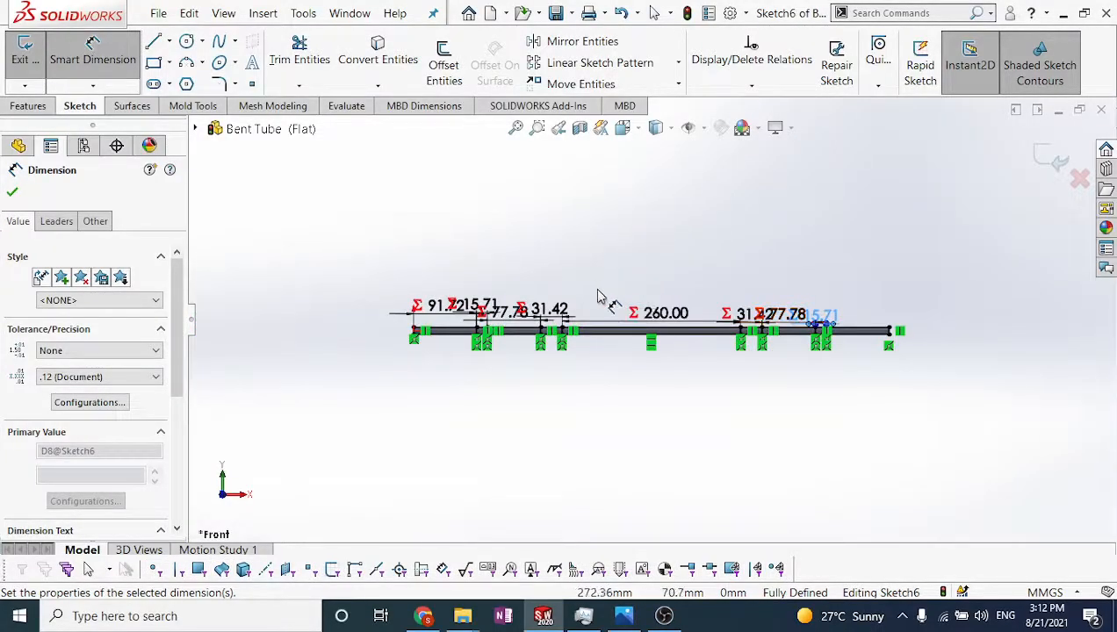
pyautogui.press('f')
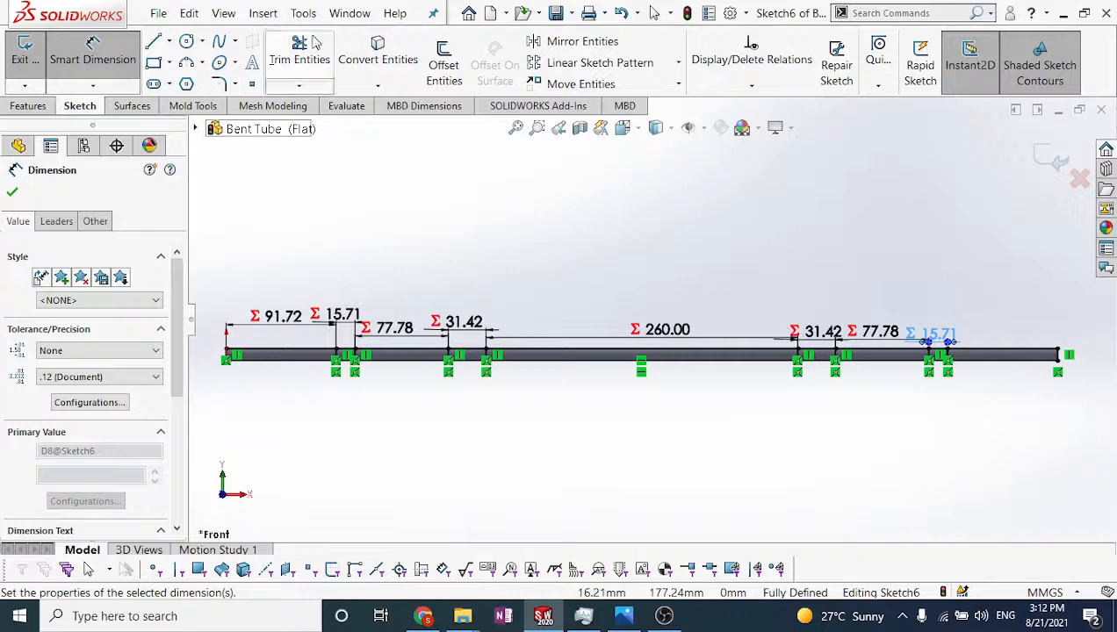
pyautogui.scroll(-3, 957, 377)
pyautogui.scroll(3, 544, 246)
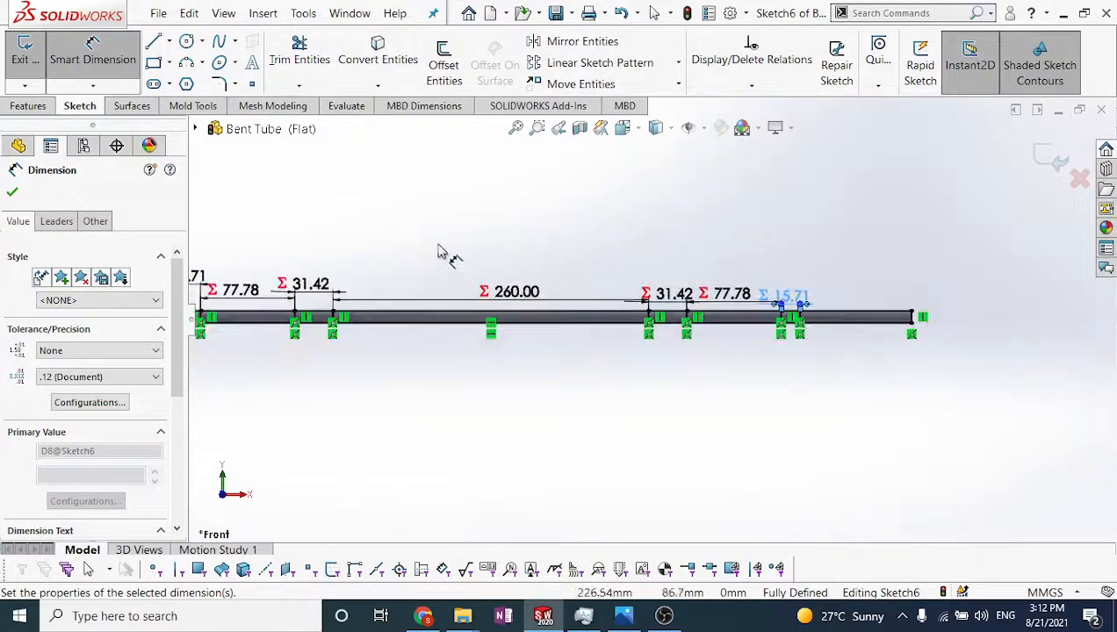
pyautogui.scroll(2, 442, 253)
pyautogui.scroll(-1, 324, 209)
pyautogui.click(303, 13)
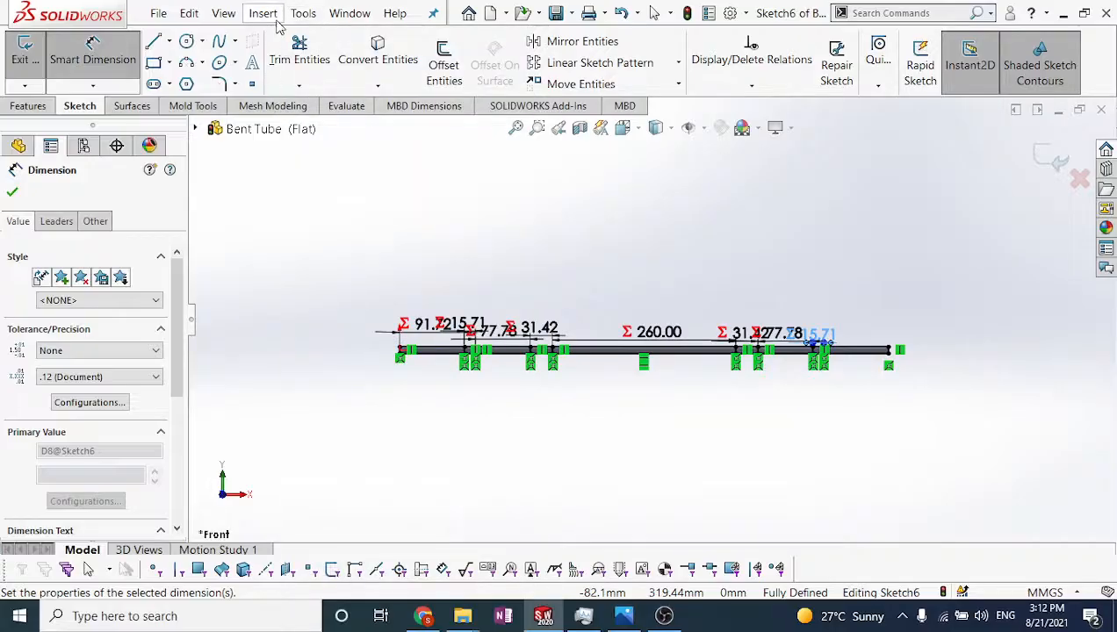
pyautogui.click(273, 20)
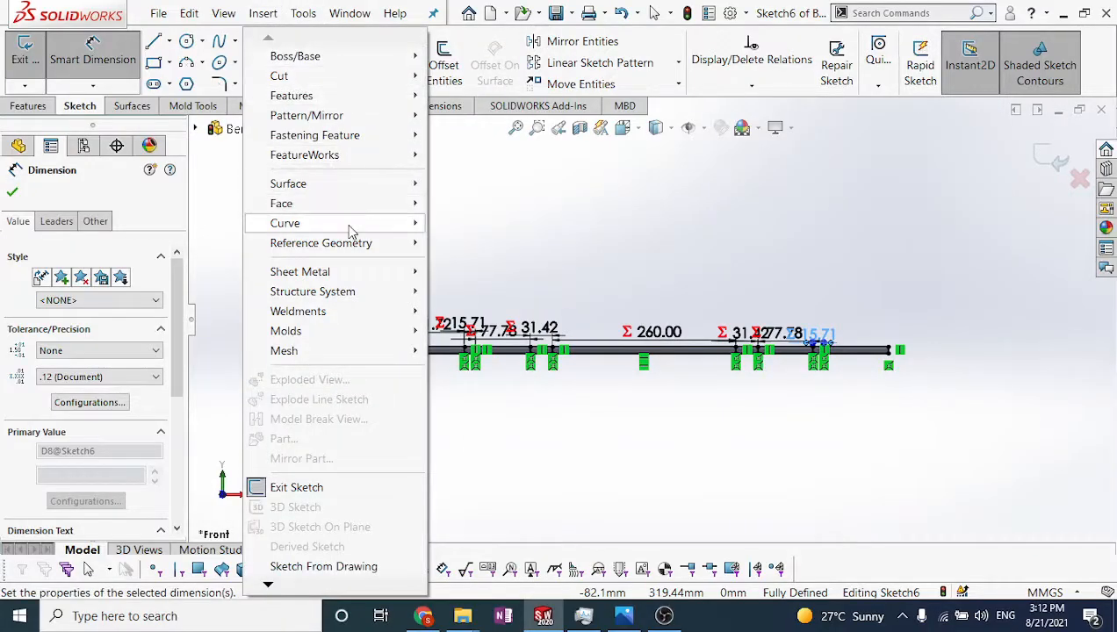
pyautogui.moveTo(349, 227)
pyautogui.click(469, 225)
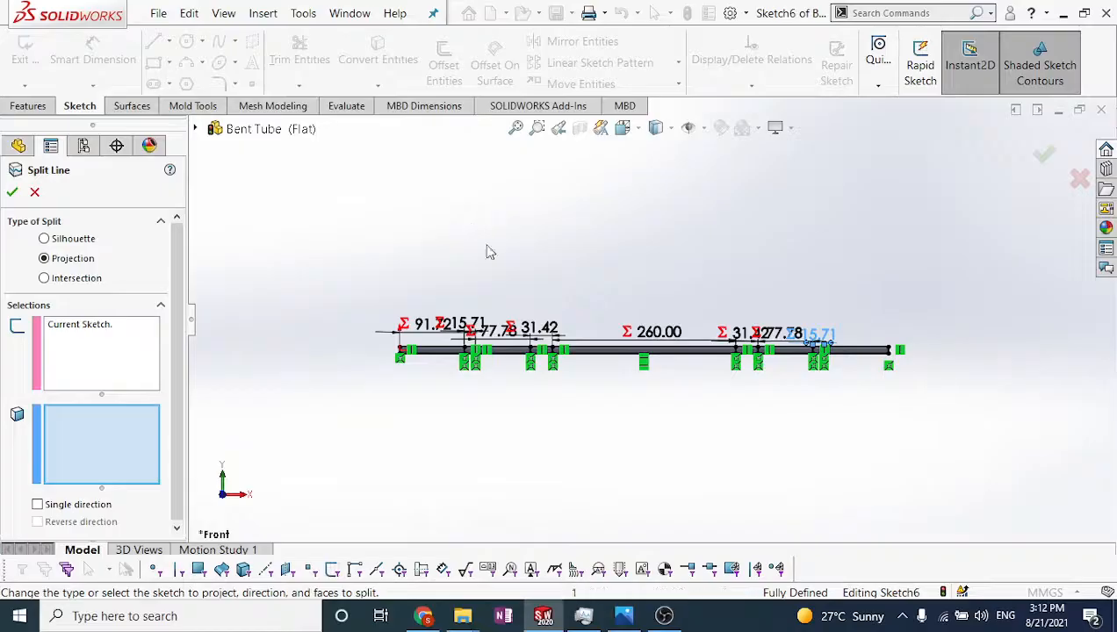
pyautogui.scroll(-5, 502, 367)
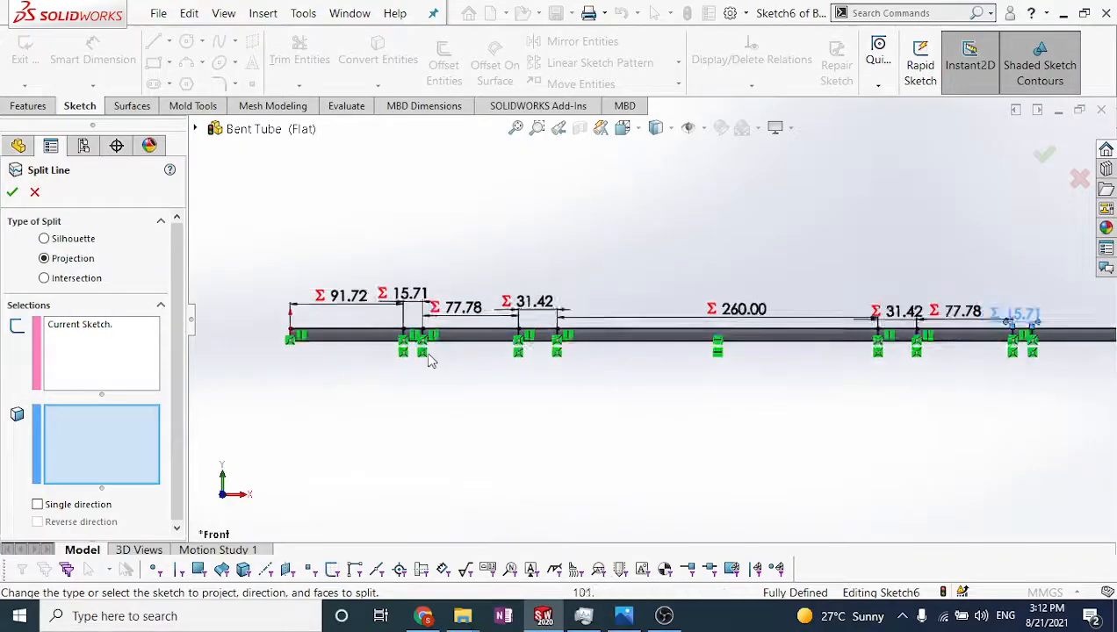
pyautogui.click(349, 331)
pyautogui.click(11, 193)
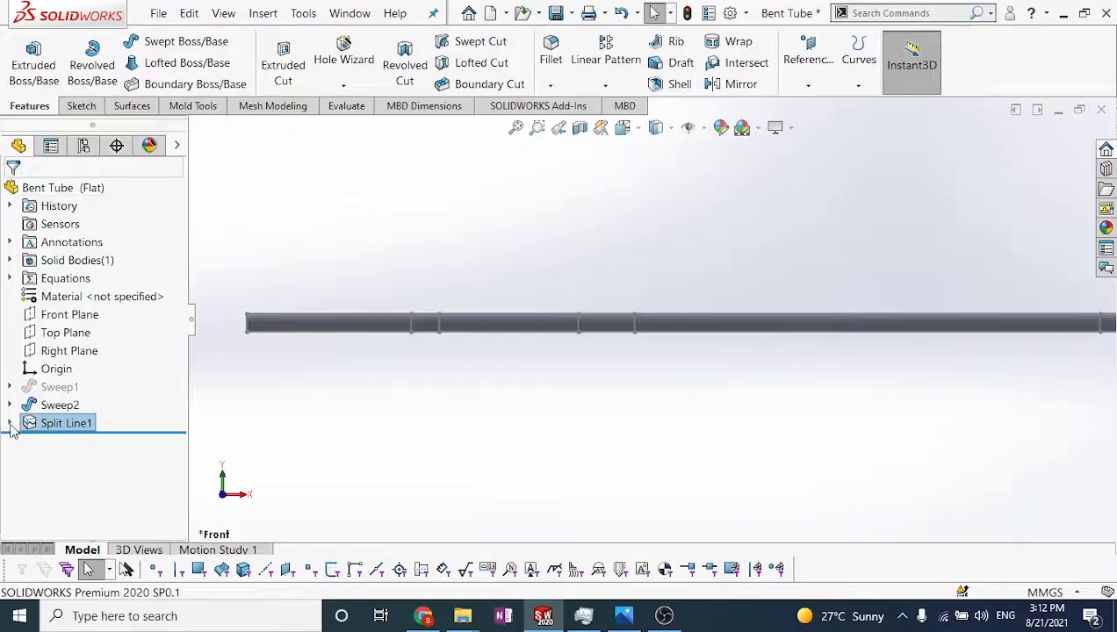
# Hide the sketch used by the Split Line feature
pyautogui.click(11, 426)
pyautogui.click(75, 441)
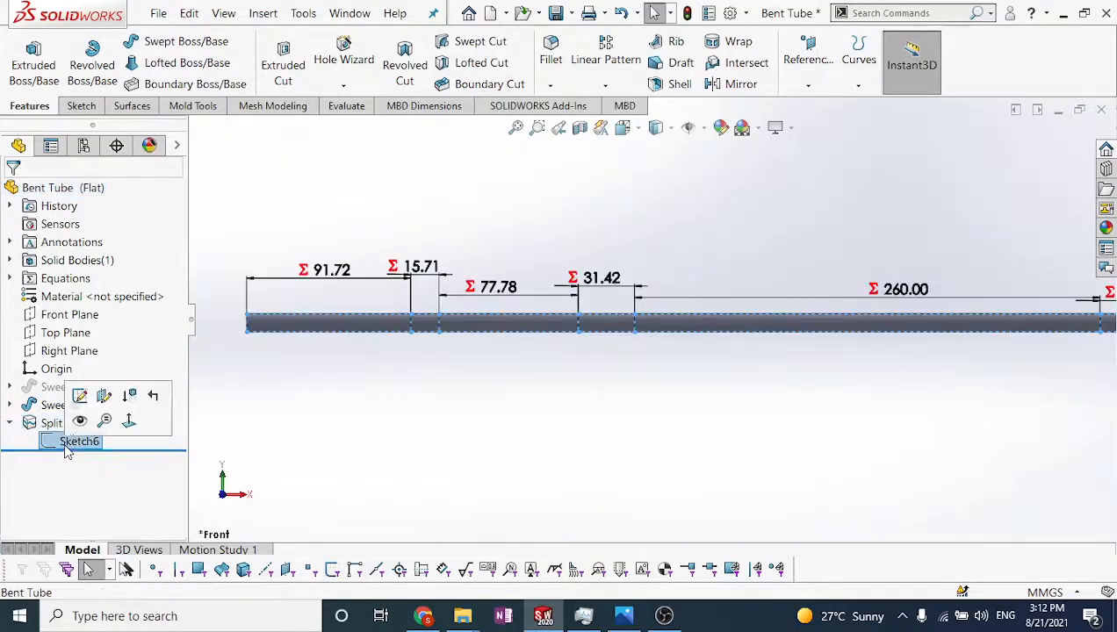
pyautogui.click(79, 421)
pyautogui.rightClick(79, 441)
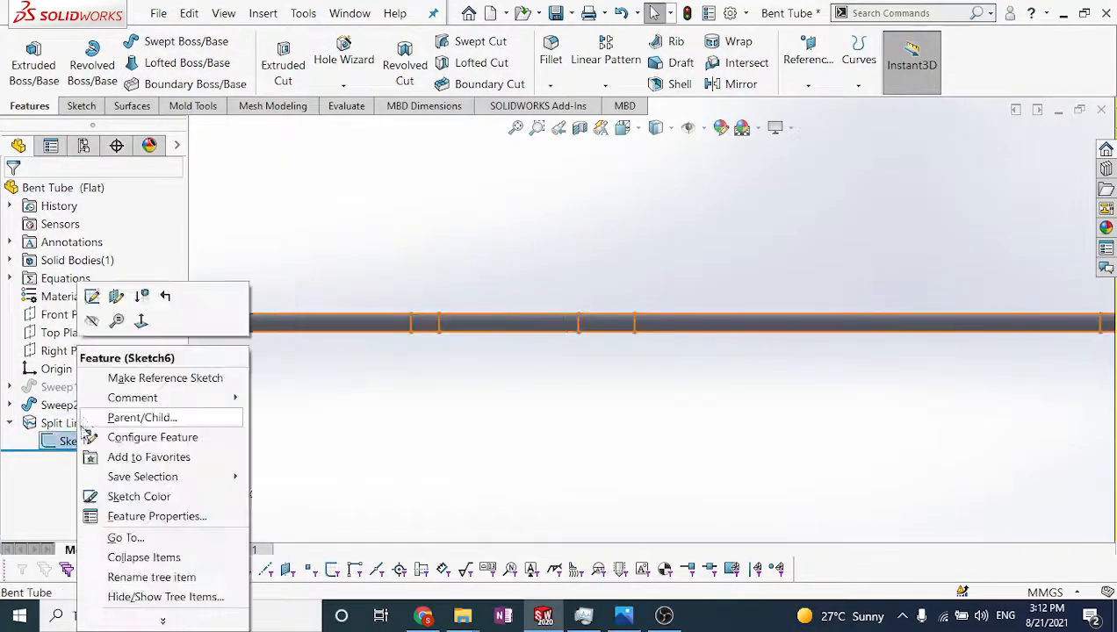
pyautogui.click(92, 321)
pyautogui.press('f')
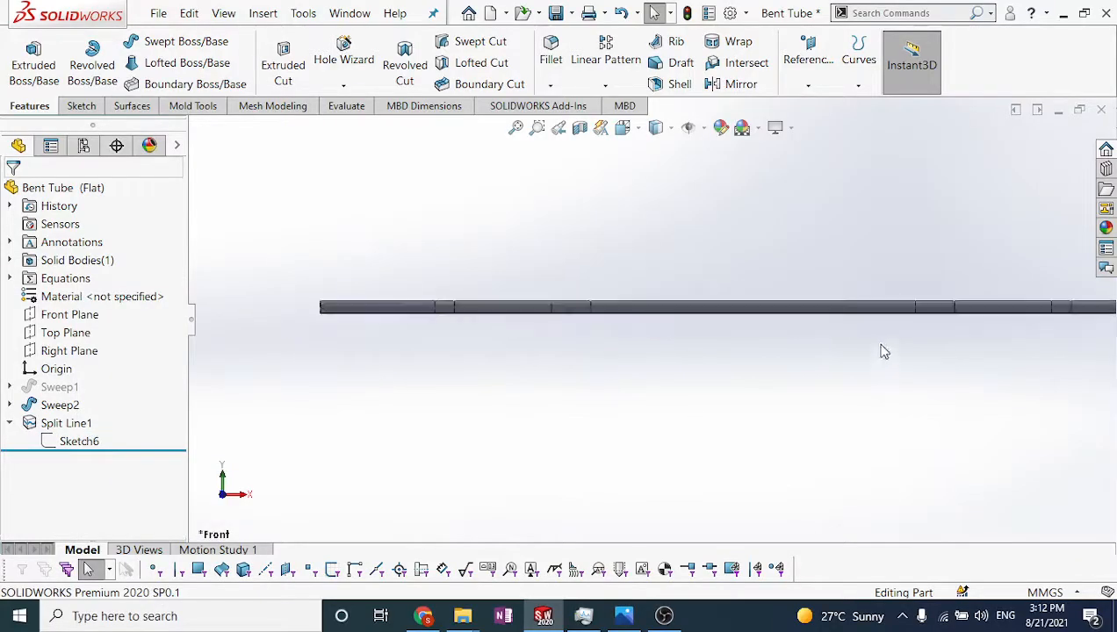
# Switch back and forth between the Default and Flat configurations to compare the bent and straight tube
pyautogui.moveTo(736, 341); pyautogui.dragTo(357, 330, button='middle')
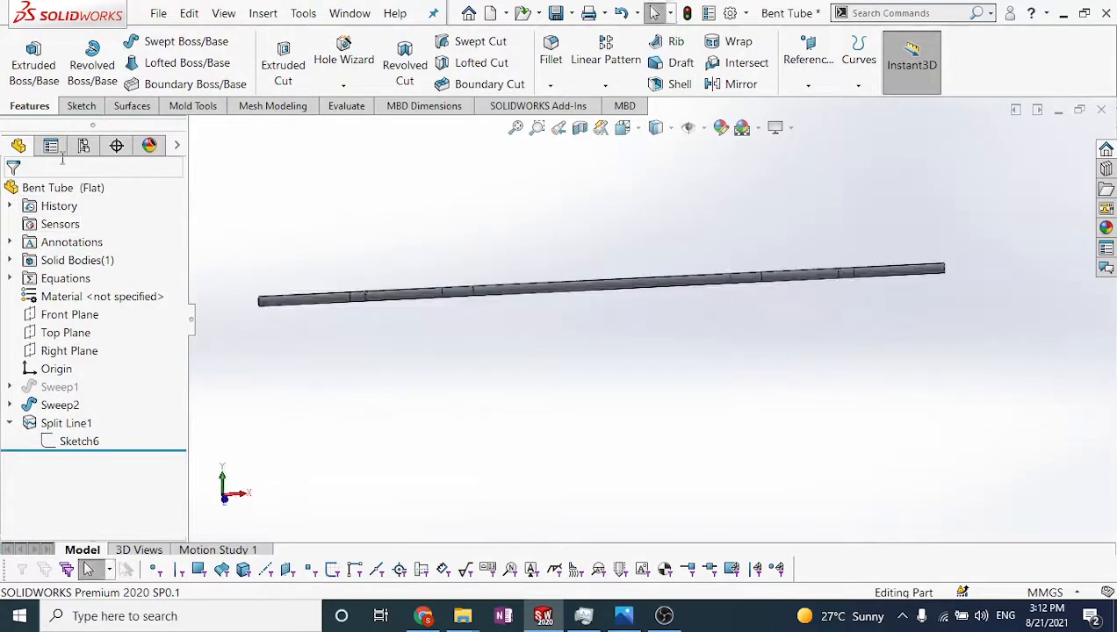
pyautogui.click(84, 145)
pyautogui.doubleClick(103, 219)
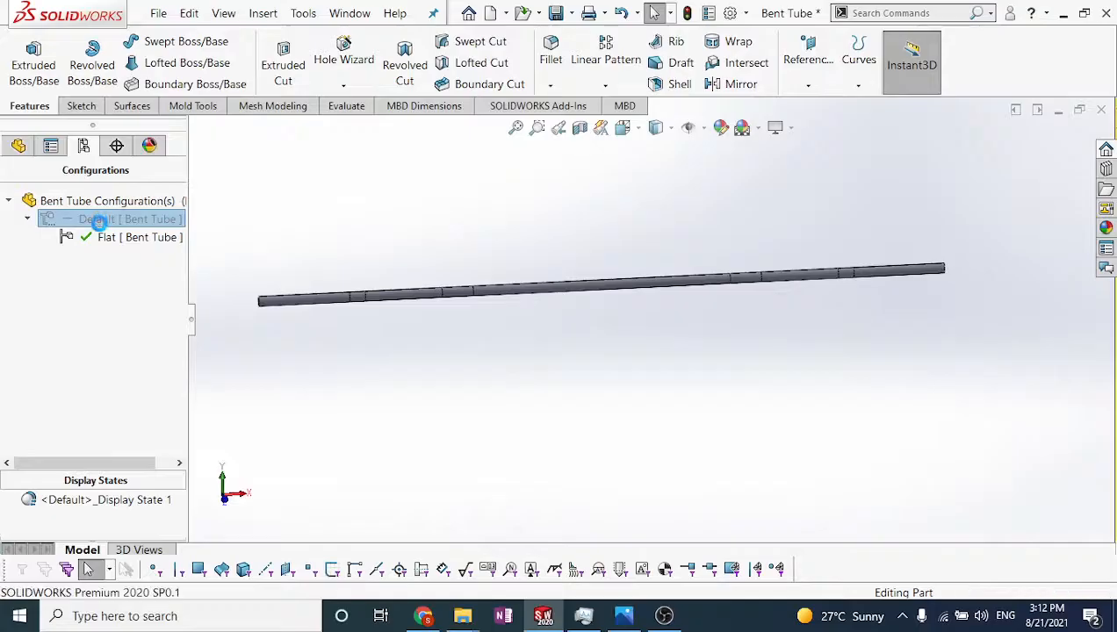
pyautogui.doubleClick(103, 237)
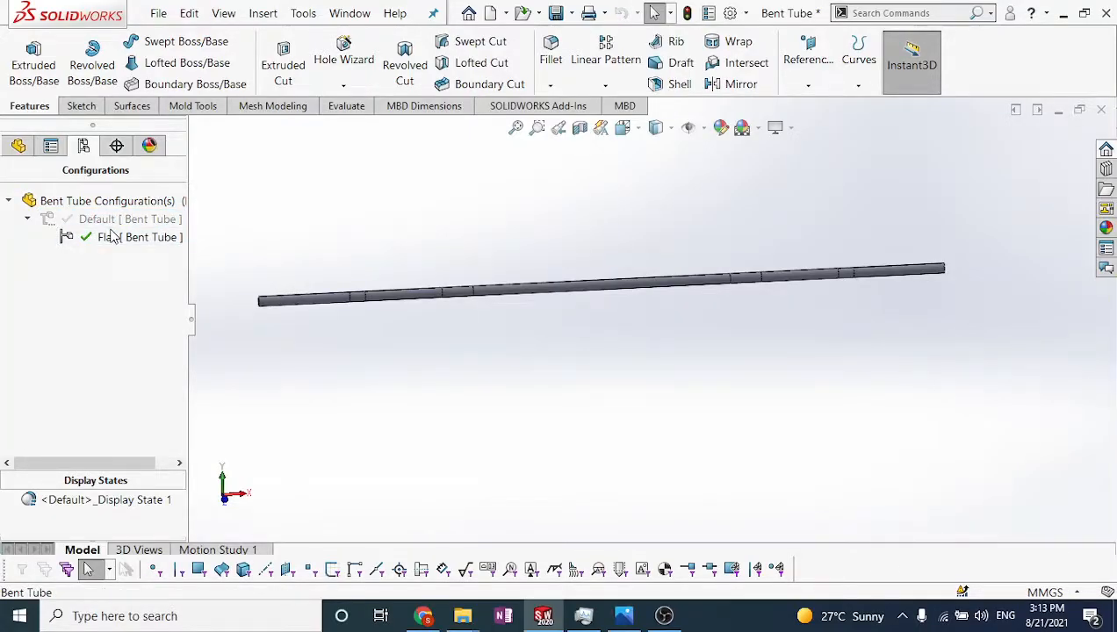
pyautogui.doubleClick(115, 221)
pyautogui.doubleClick(112, 235)
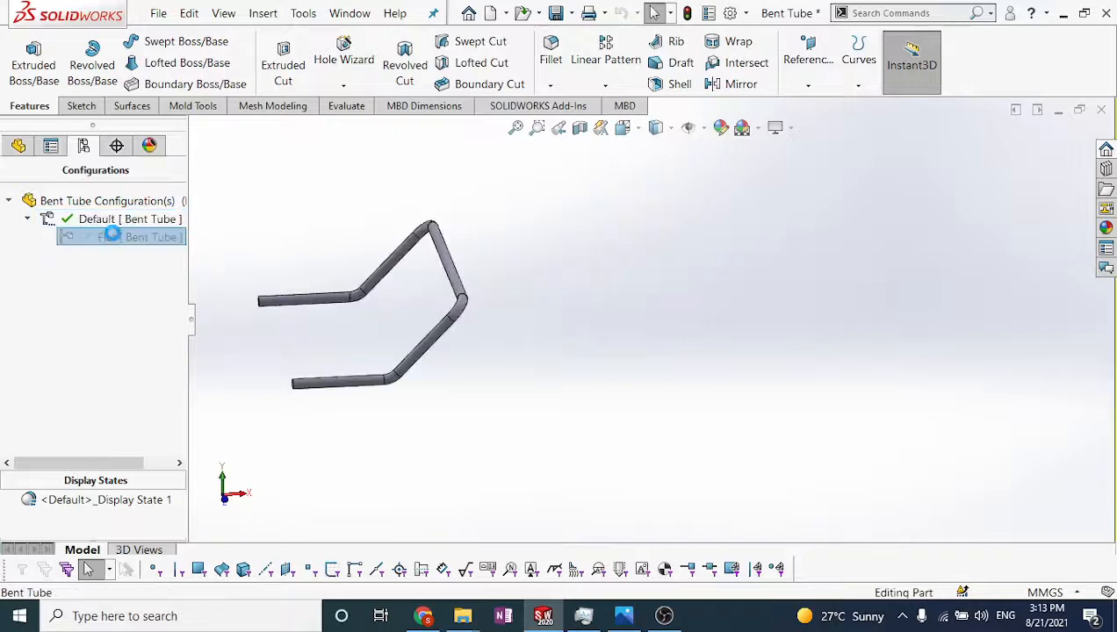
# Activate the Default configuration and set the 100 mm end leg in Sweep1's 3D sketch to 200 mm
pyautogui.doubleClick(115, 219)
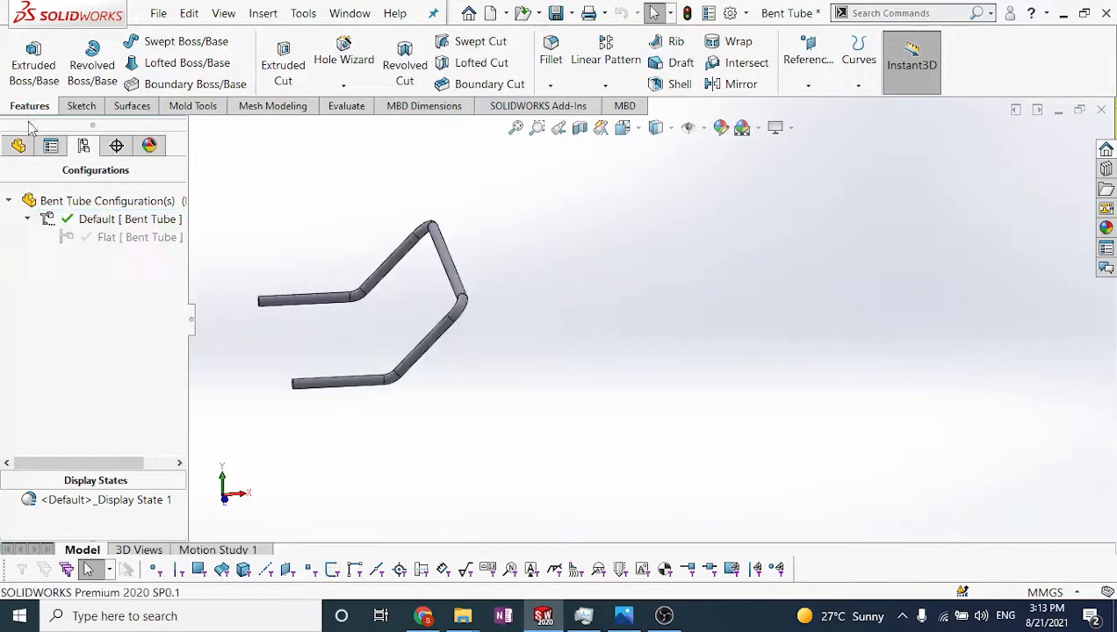
pyautogui.click(18, 146)
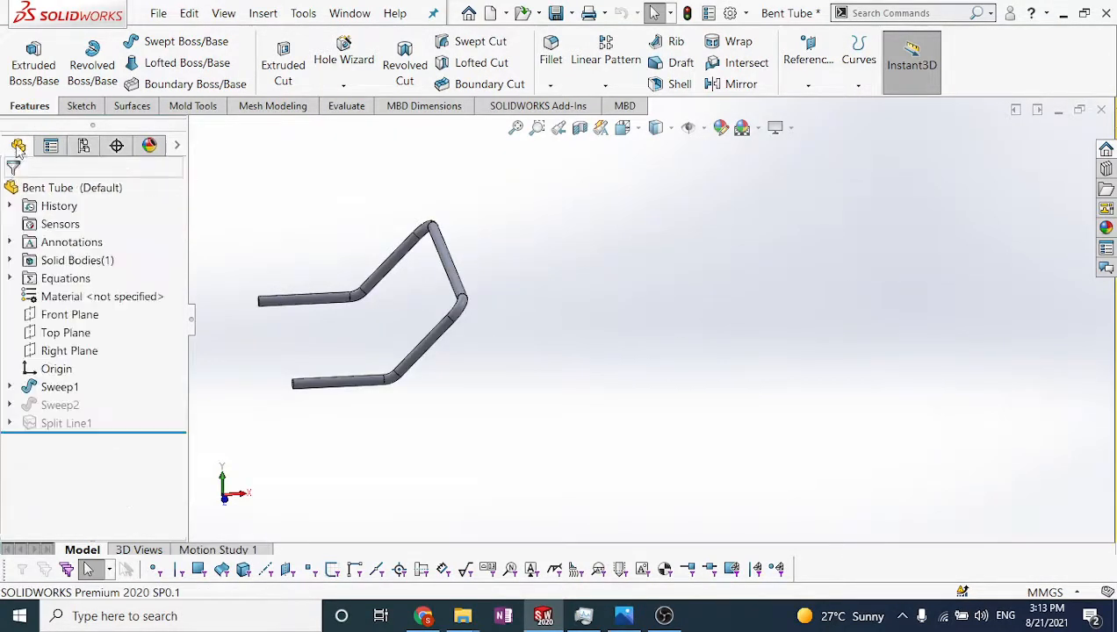
pyautogui.click(9, 386)
pyautogui.rightClick(58, 405)
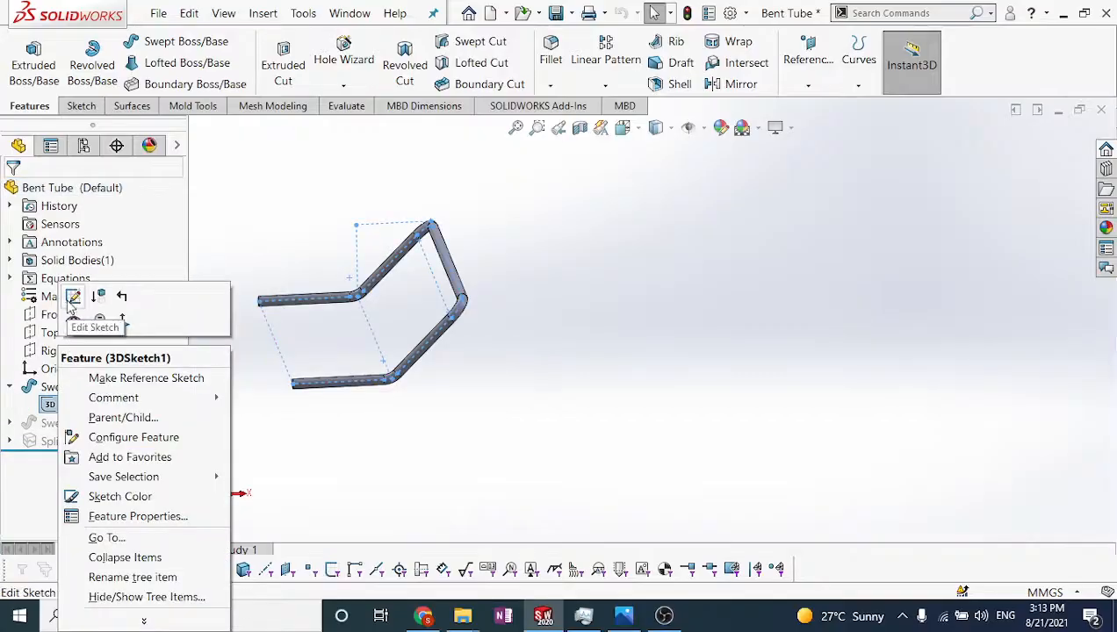
pyautogui.click(73, 297)
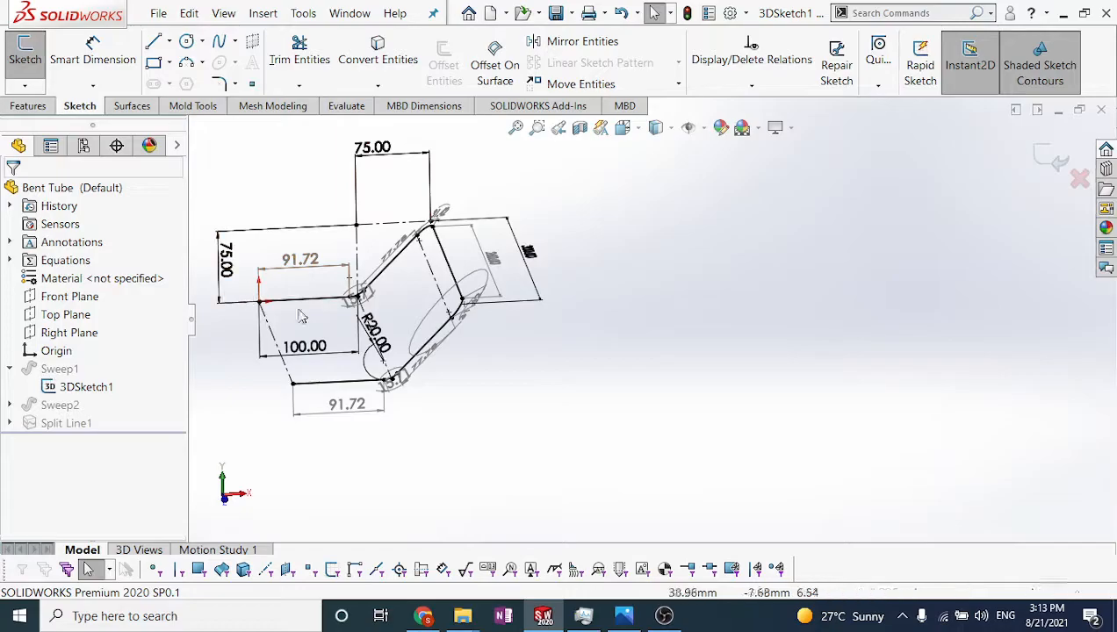
pyautogui.click(290, 346)
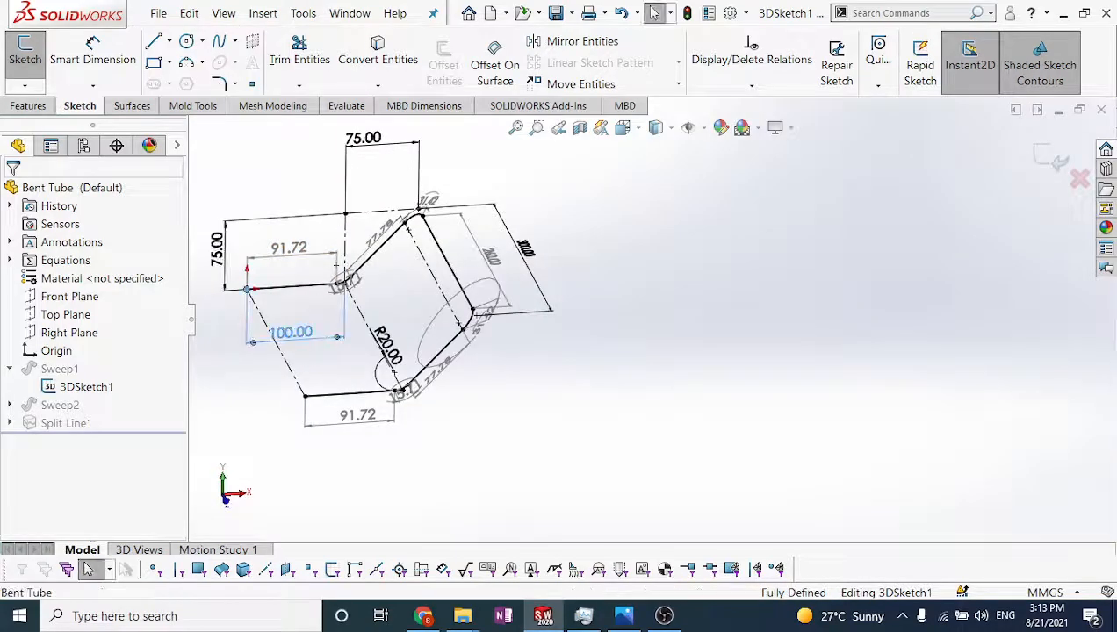
pyautogui.doubleClick(290, 333)
pyautogui.write('200')
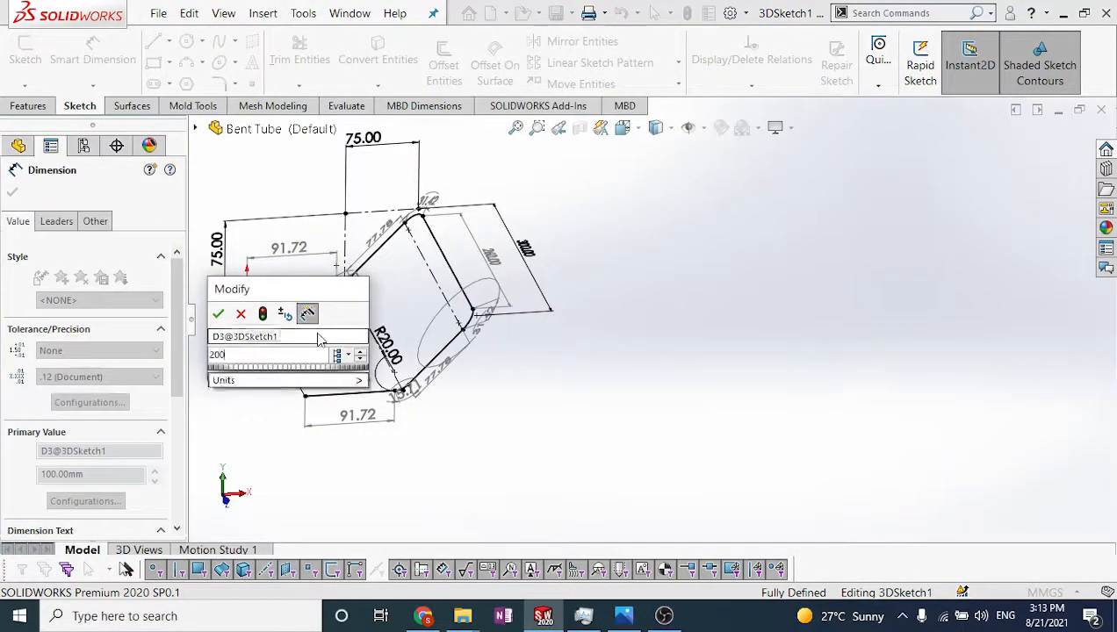
pyautogui.press('Return')
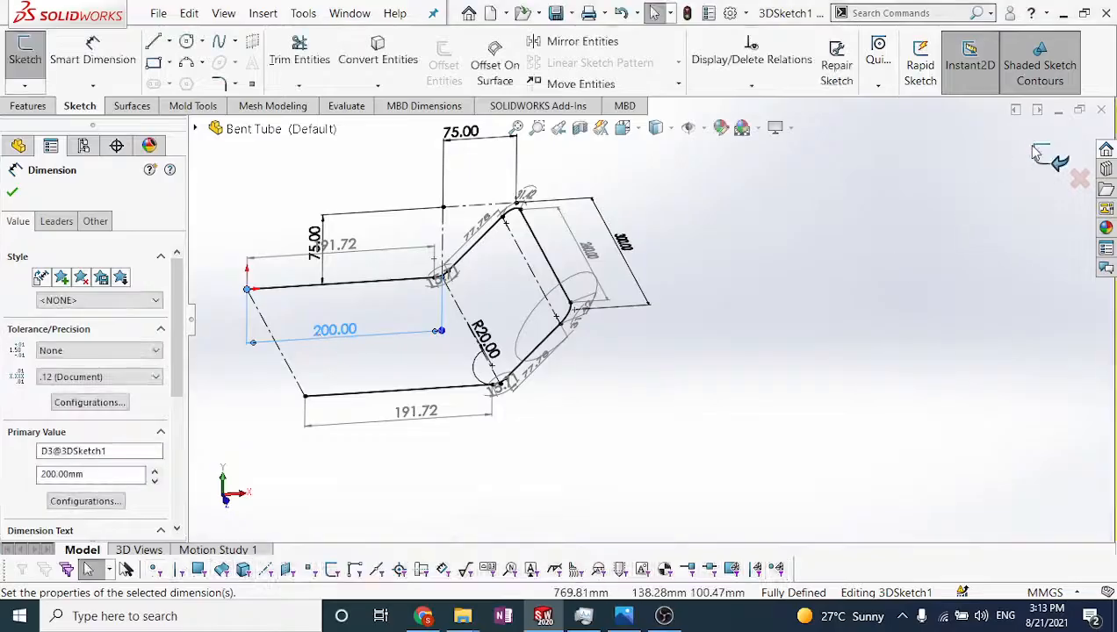
pyautogui.click(1039, 154)
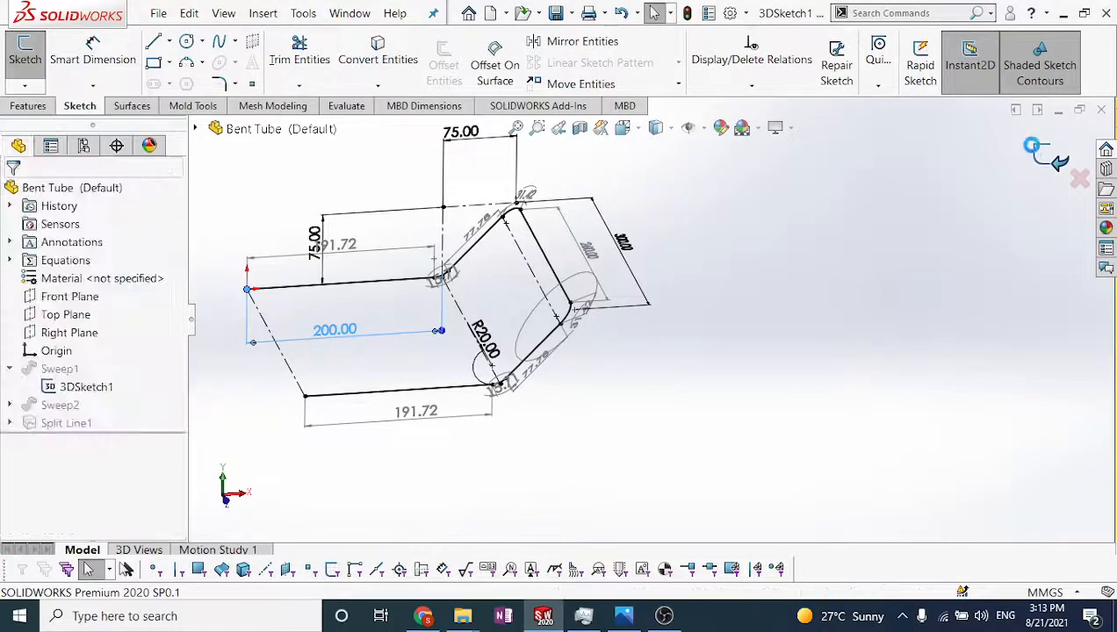
# Check the straight tube in the Flat configuration against the bent Default shape with the 200 mm leg
pyautogui.click(84, 146)
pyautogui.doubleClick(69, 236)
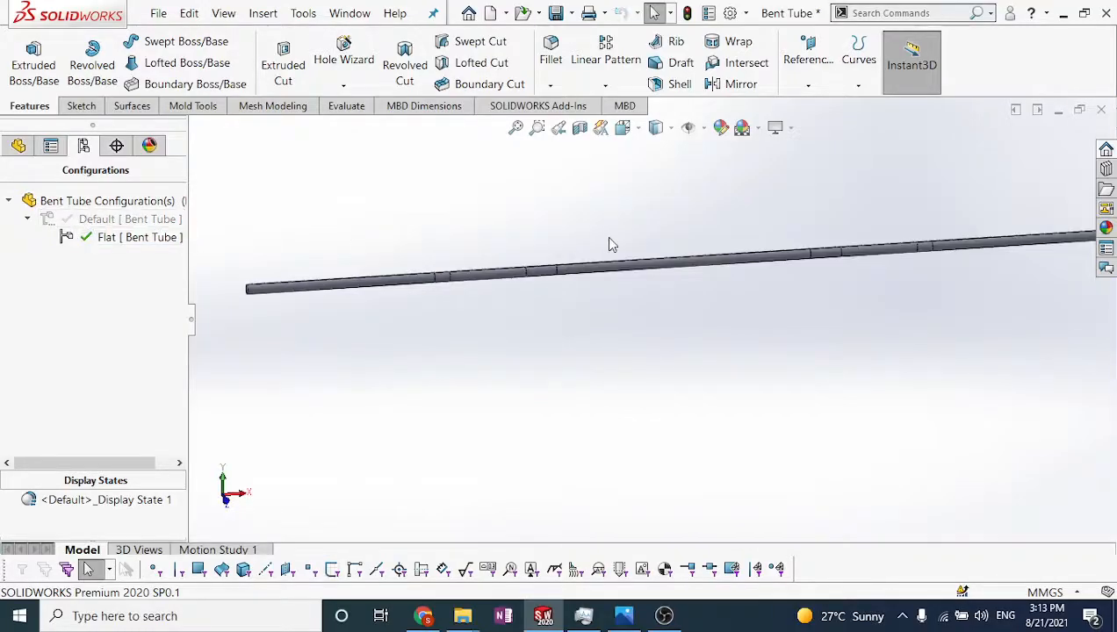
pyautogui.doubleClick(110, 220)
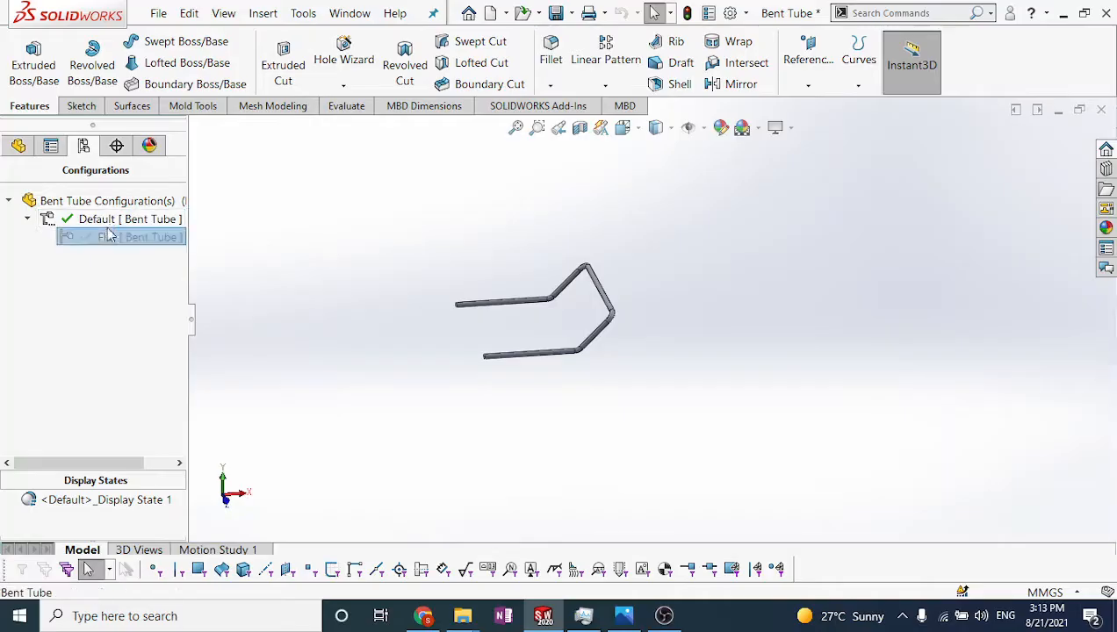
pyautogui.doubleClick(105, 237)
# Return to the Default configuration and change the end leg length in Sweep1's 3D sketch to 50 mm
pyautogui.doubleClick(106, 219)
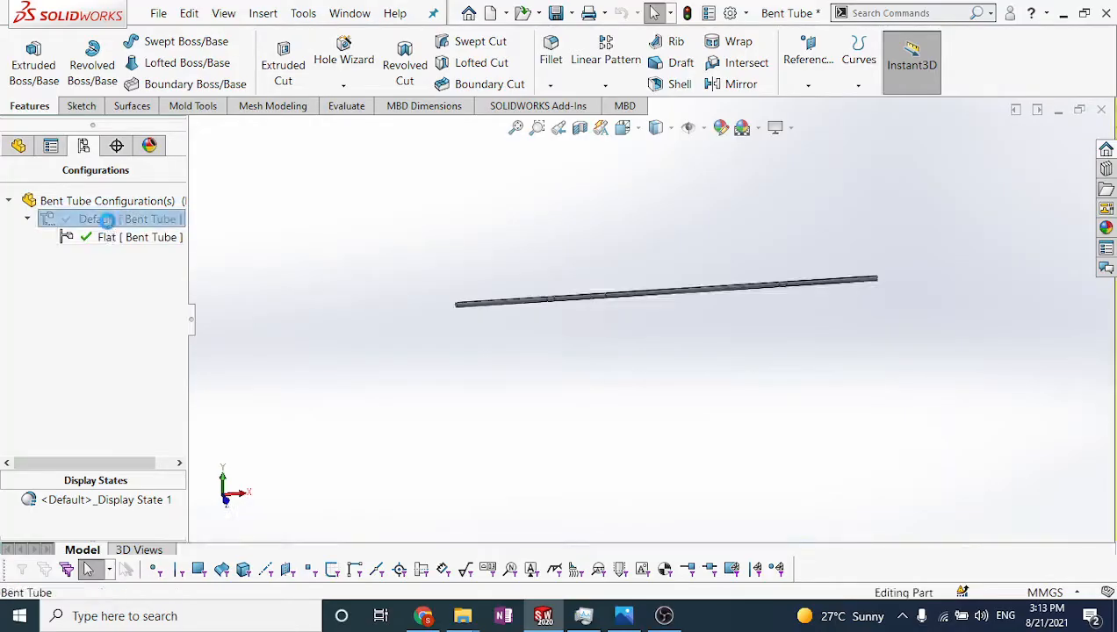
pyautogui.click(19, 145)
pyautogui.click(10, 388)
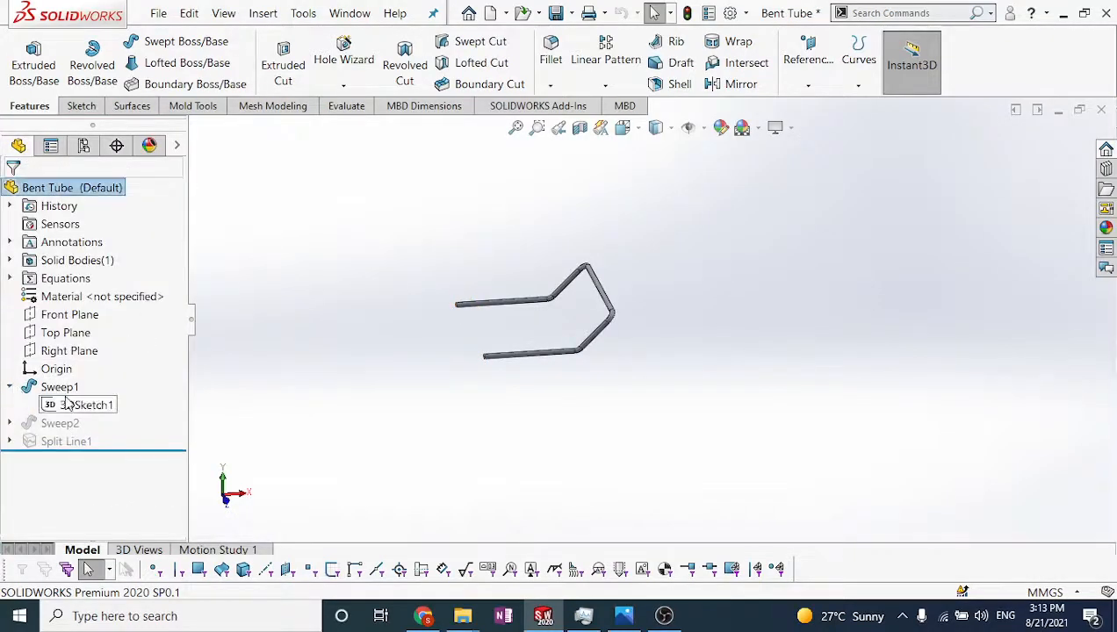
pyautogui.rightClick(68, 404)
pyautogui.press('Escape')
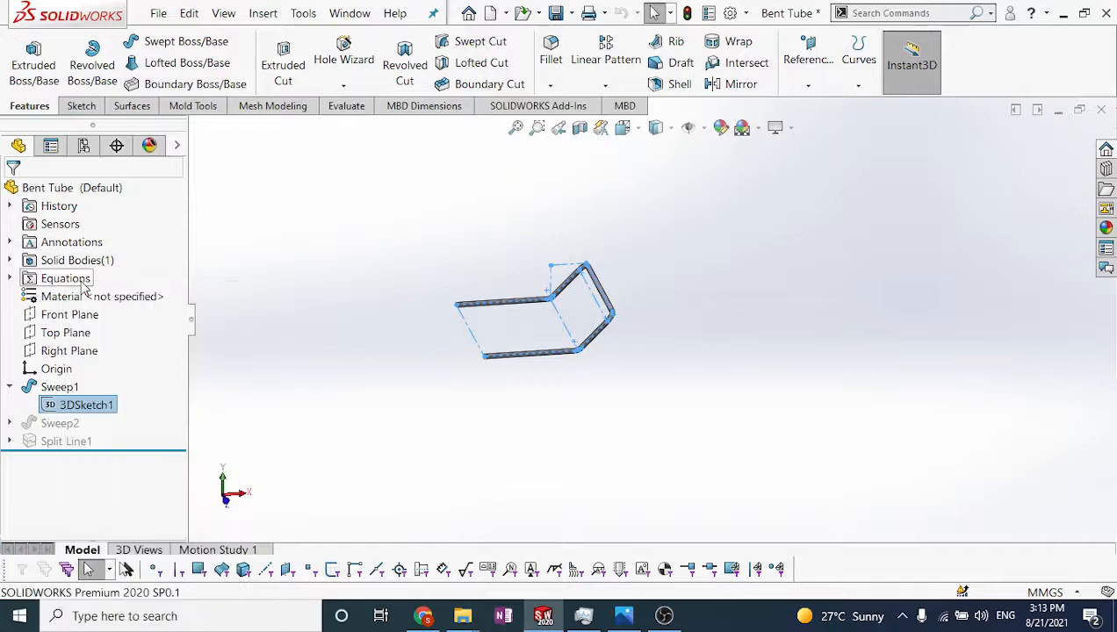
pyautogui.rightClick(85, 404)
pyautogui.click(97, 299)
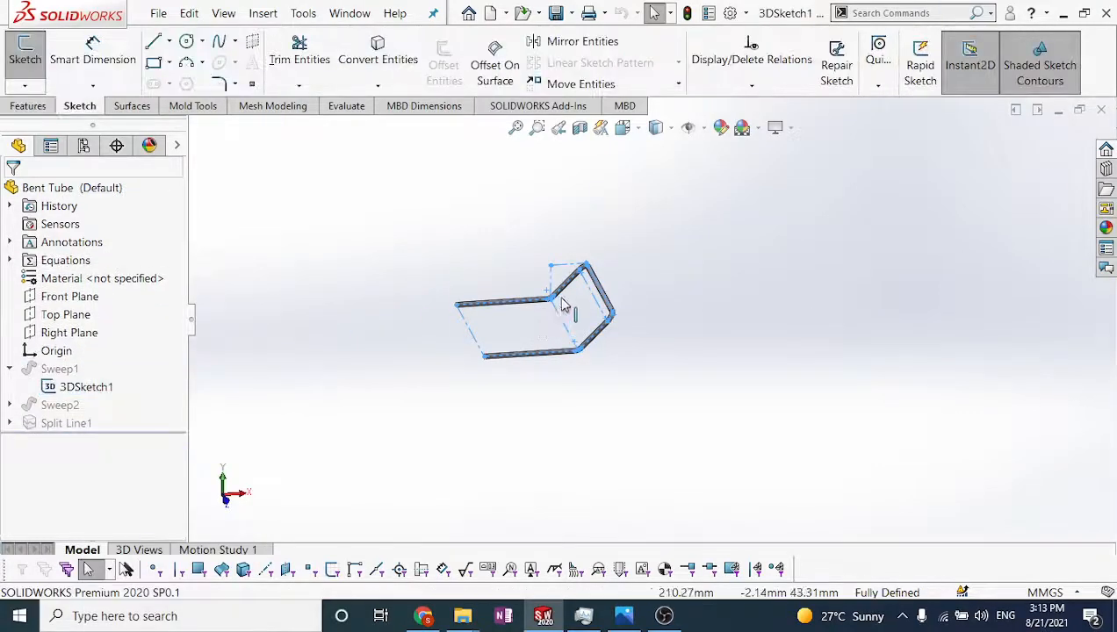
pyautogui.moveTo(568, 307); pyautogui.dragTo(605, 423, button='middle')
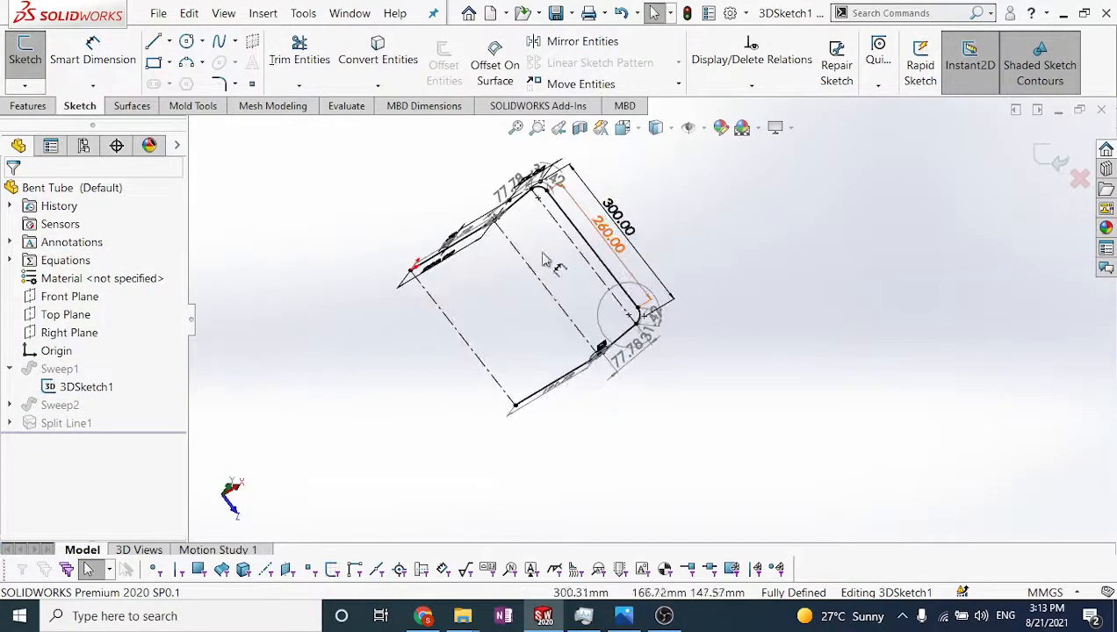
pyautogui.moveTo(543, 260); pyautogui.dragTo(398, 232, button='middle')
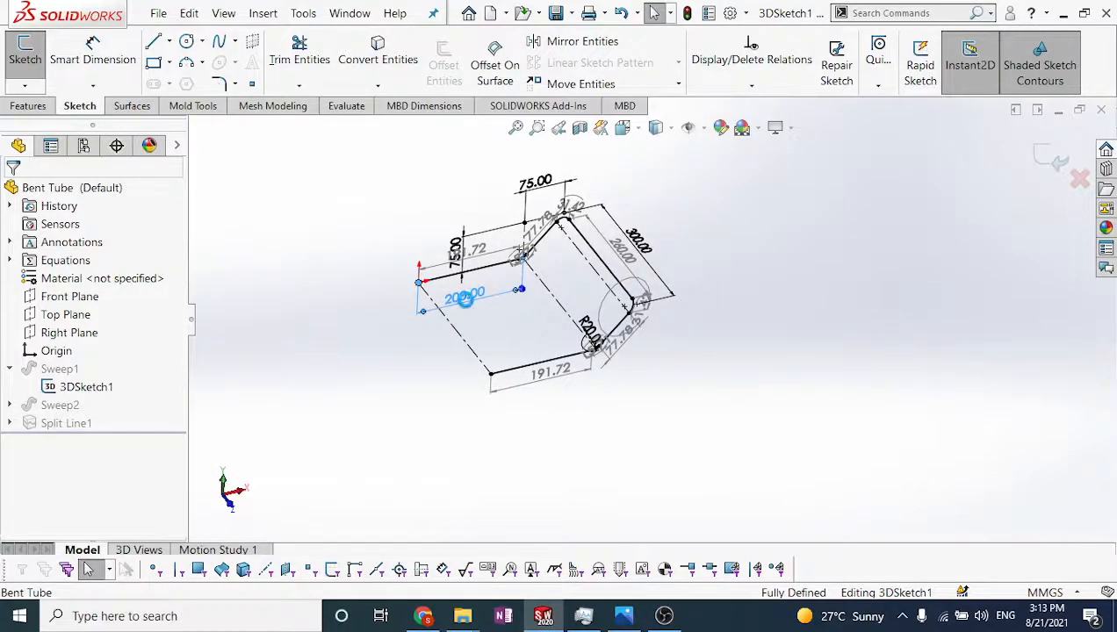
pyautogui.doubleClick(472, 300)
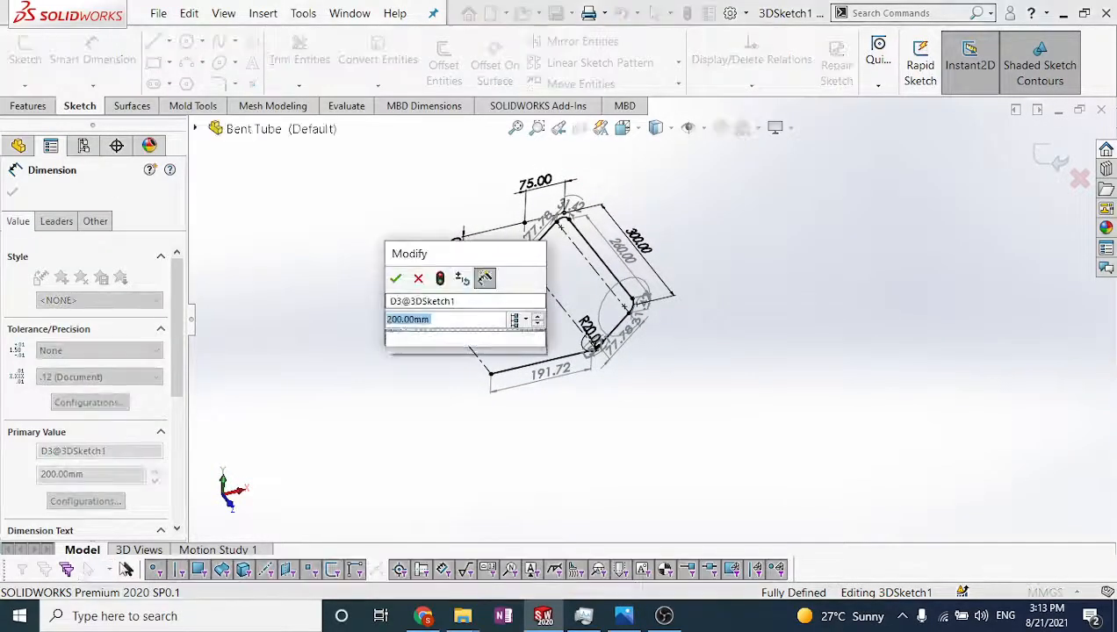
pyautogui.write('50')
pyautogui.press('Return')
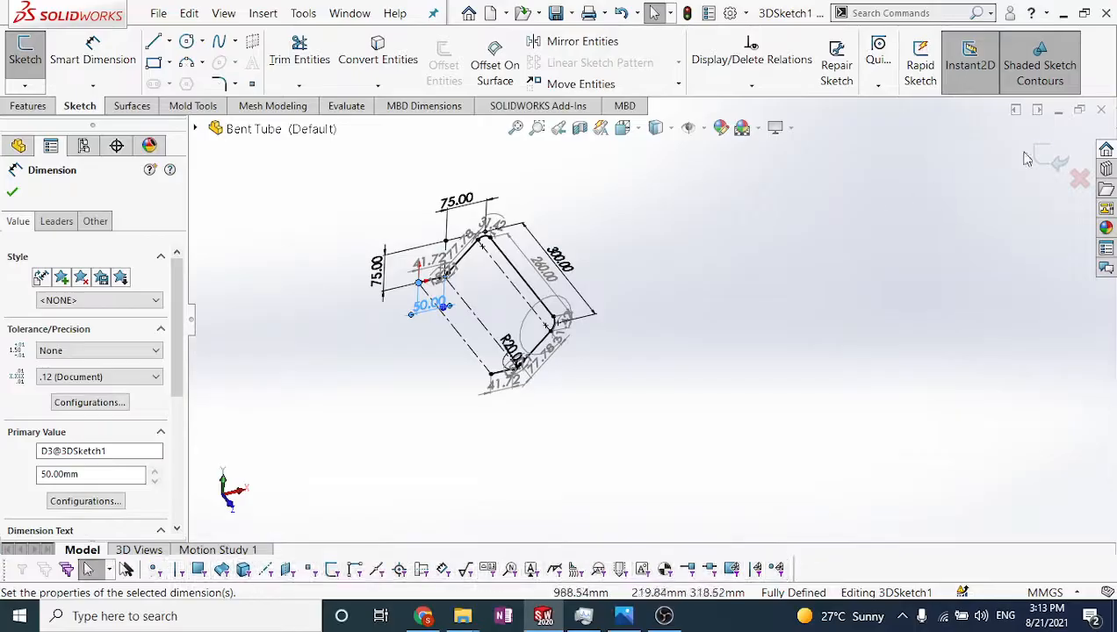
pyautogui.click(1038, 154)
pyautogui.click(1038, 154)
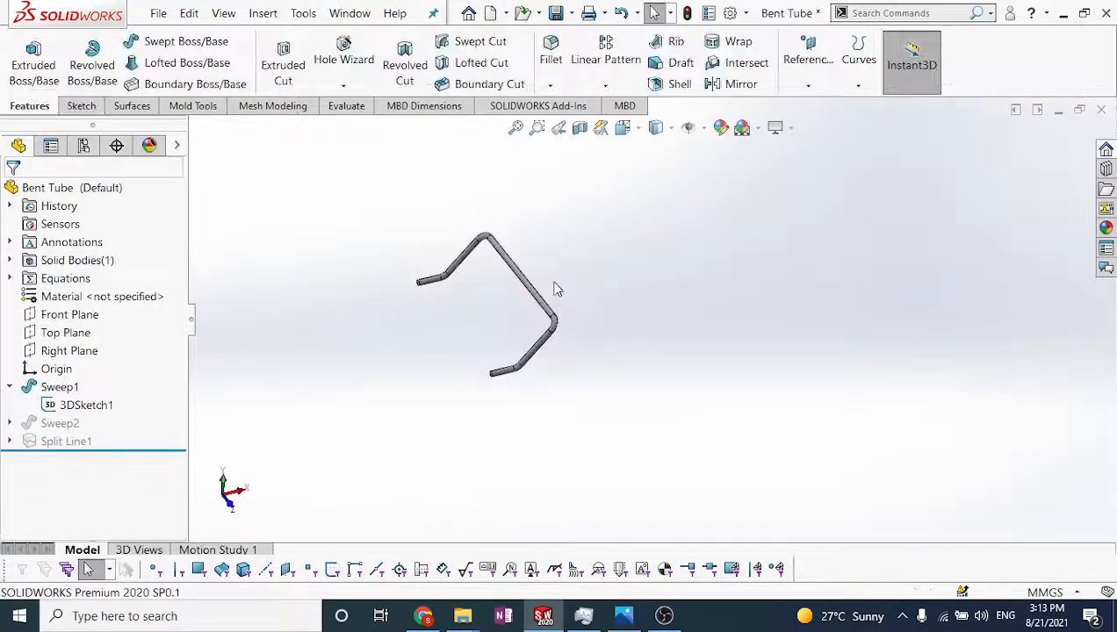
# Activate the Flat configuration to examine the straight tube's segments with the 50 mm leg
pyautogui.press('f')
pyautogui.click(83, 145)
pyautogui.doubleClick(73, 237)
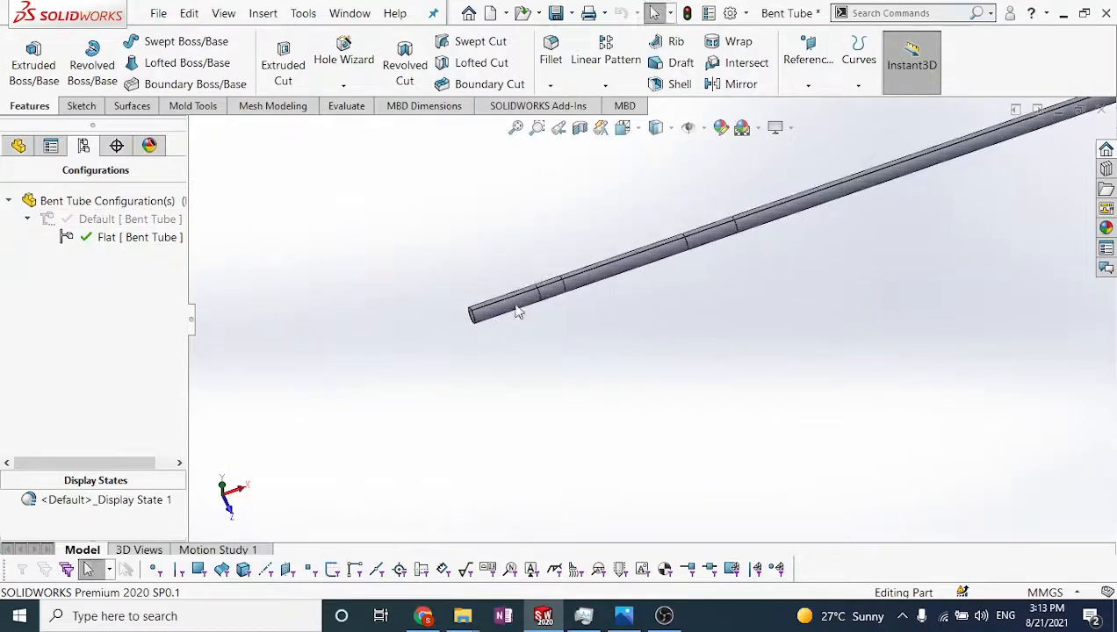
# Reactivate the Default configuration and set the end leg length in Sweep1's 3D sketch to 150 mm
pyautogui.doubleClick(131, 220)
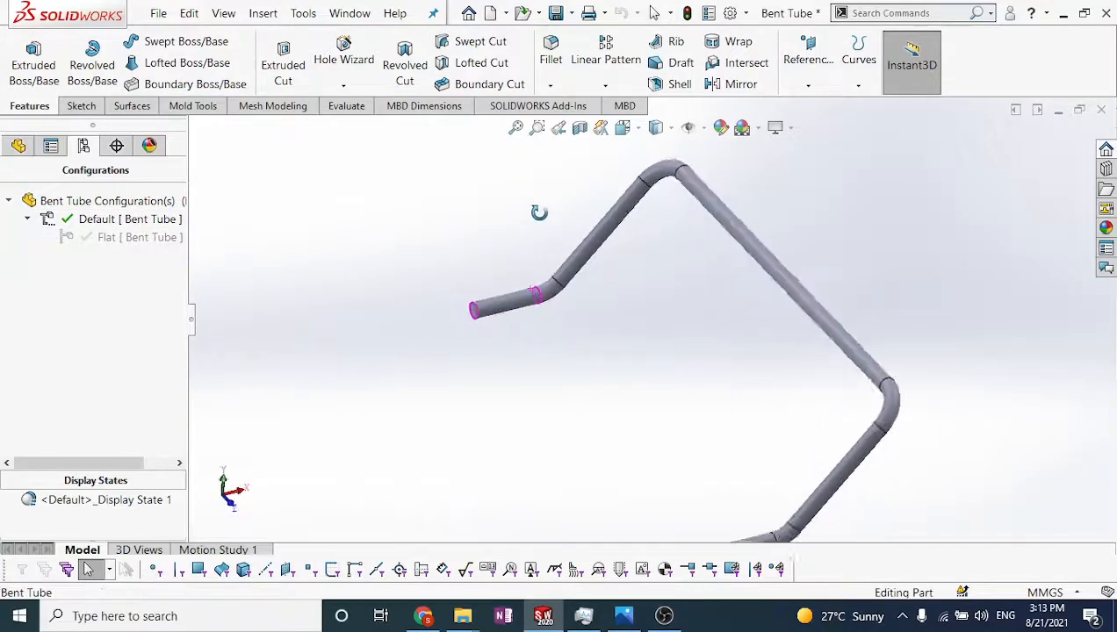
pyautogui.click(18, 145)
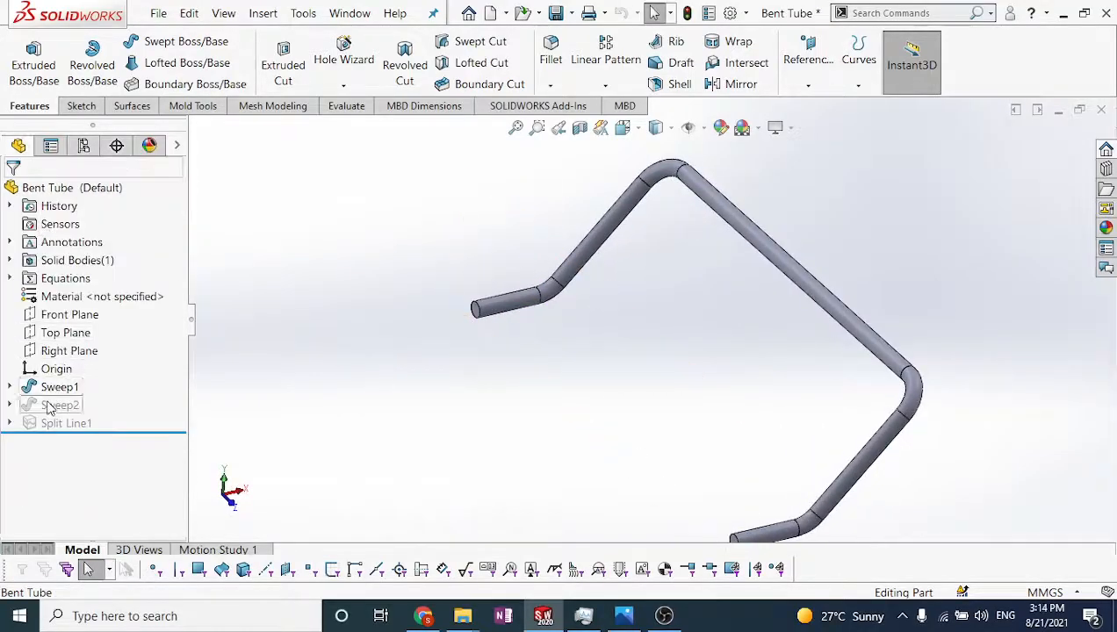
pyautogui.click(9, 387)
pyautogui.rightClick(79, 404)
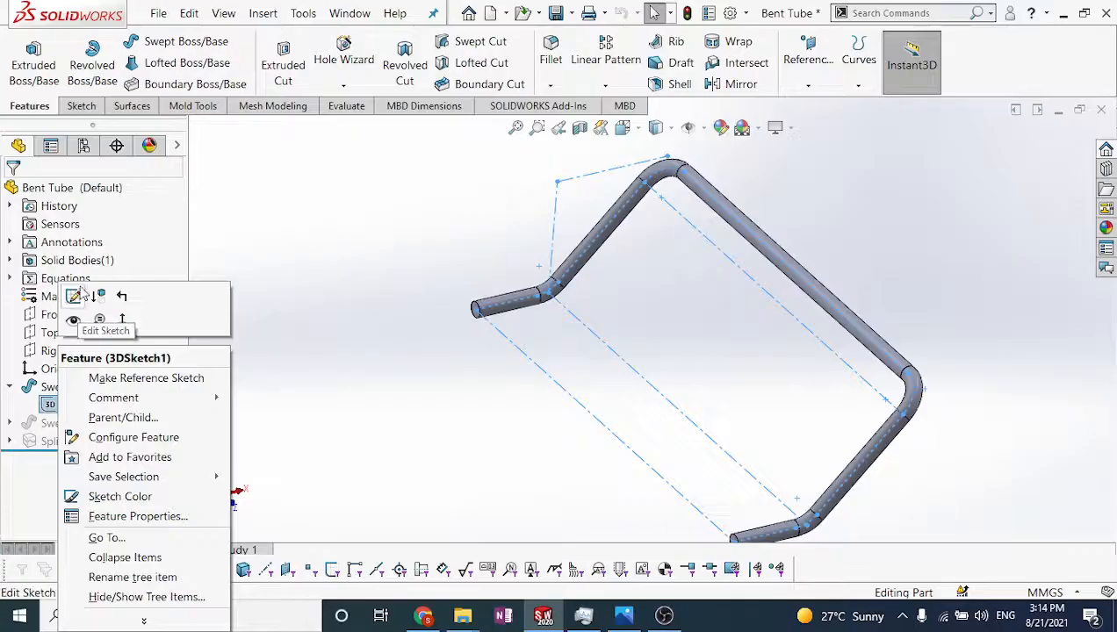
pyautogui.click(72, 297)
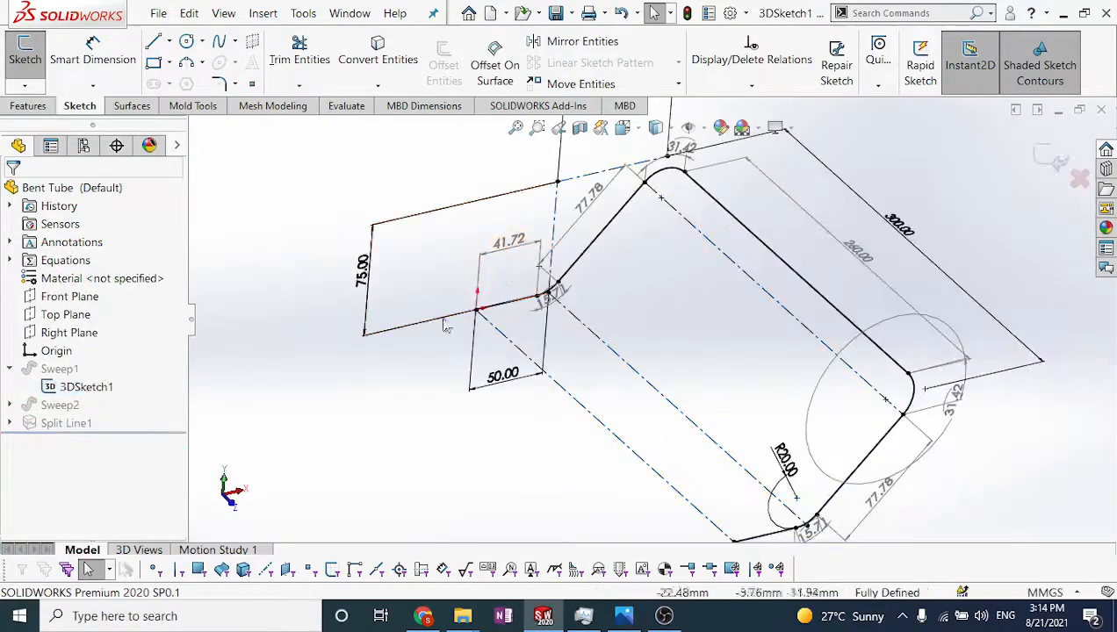
pyautogui.click(506, 381)
pyautogui.doubleClick(505, 376)
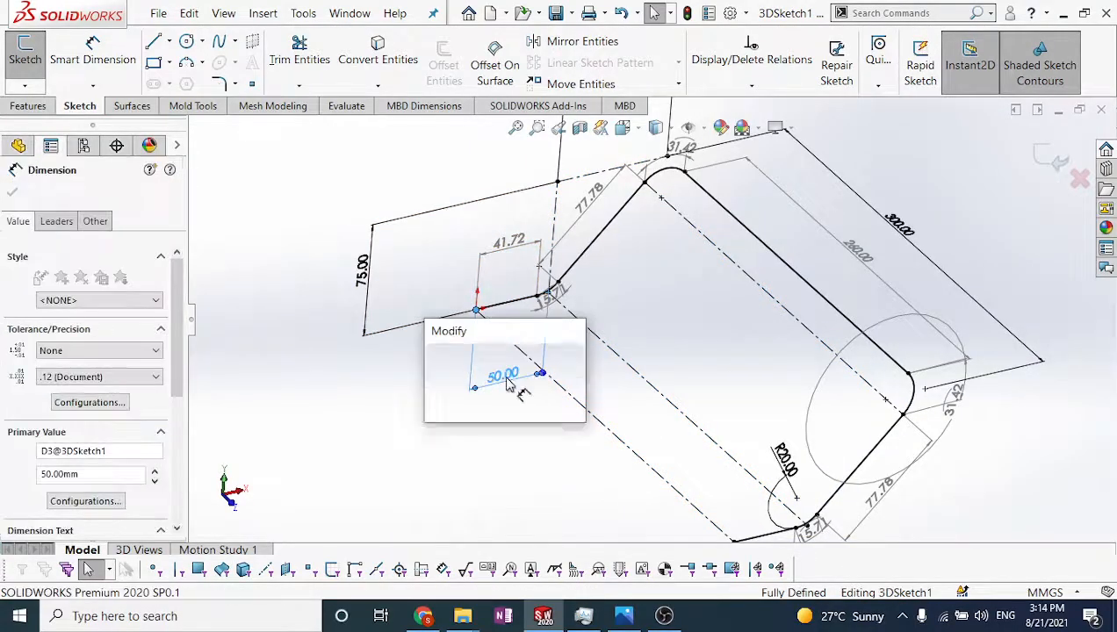
pyautogui.write('150')
pyautogui.press('Return')
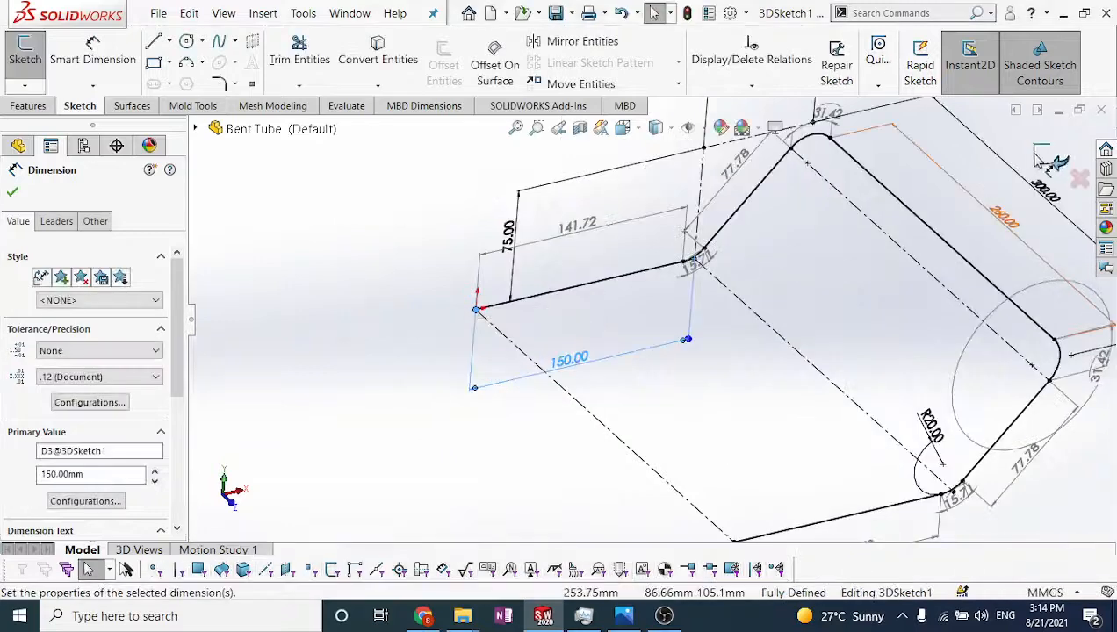
pyautogui.click(1058, 158)
# Activate the Flat configuration for the tube with the 150 mm leg
pyautogui.click(83, 146)
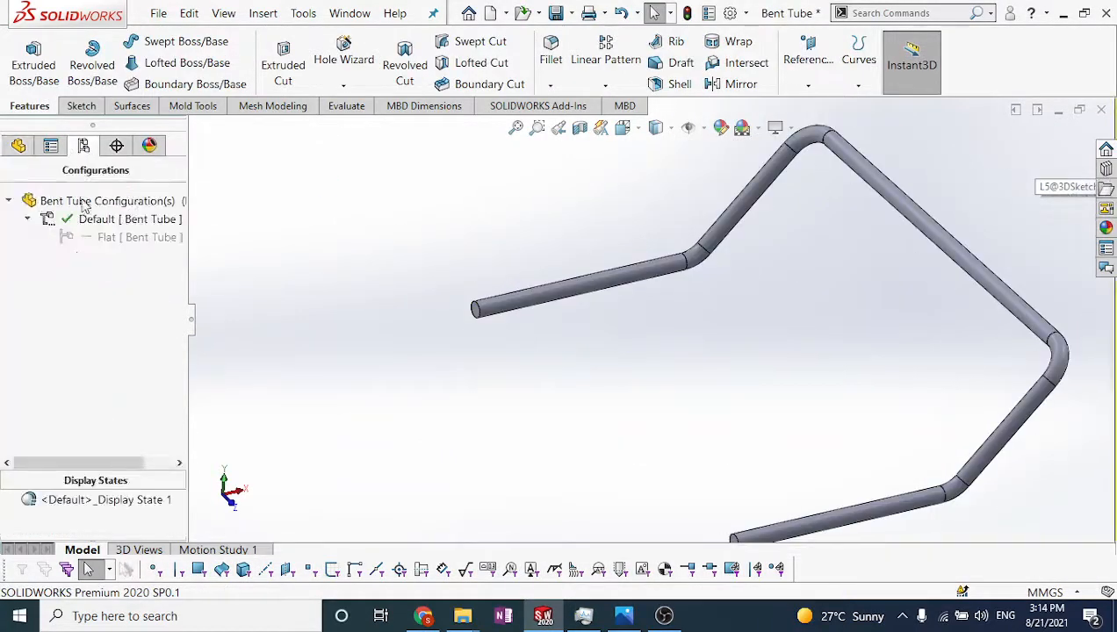
pyautogui.doubleClick(75, 237)
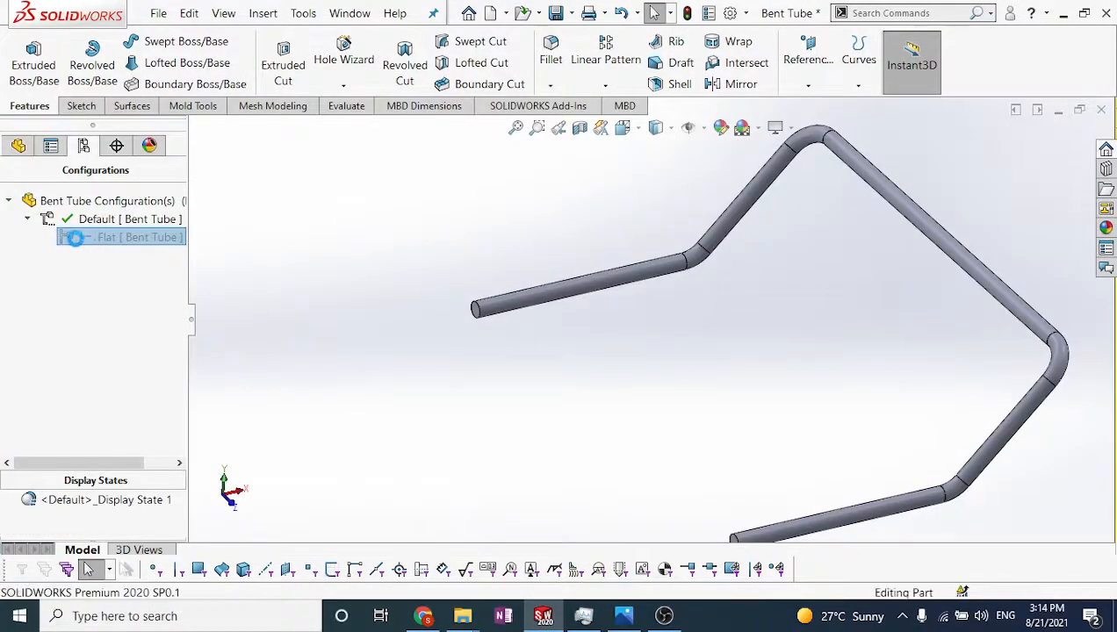
# Examine the straight tube's end and reactivate the Default configuration
pyautogui.scroll(-6, 491, 309)
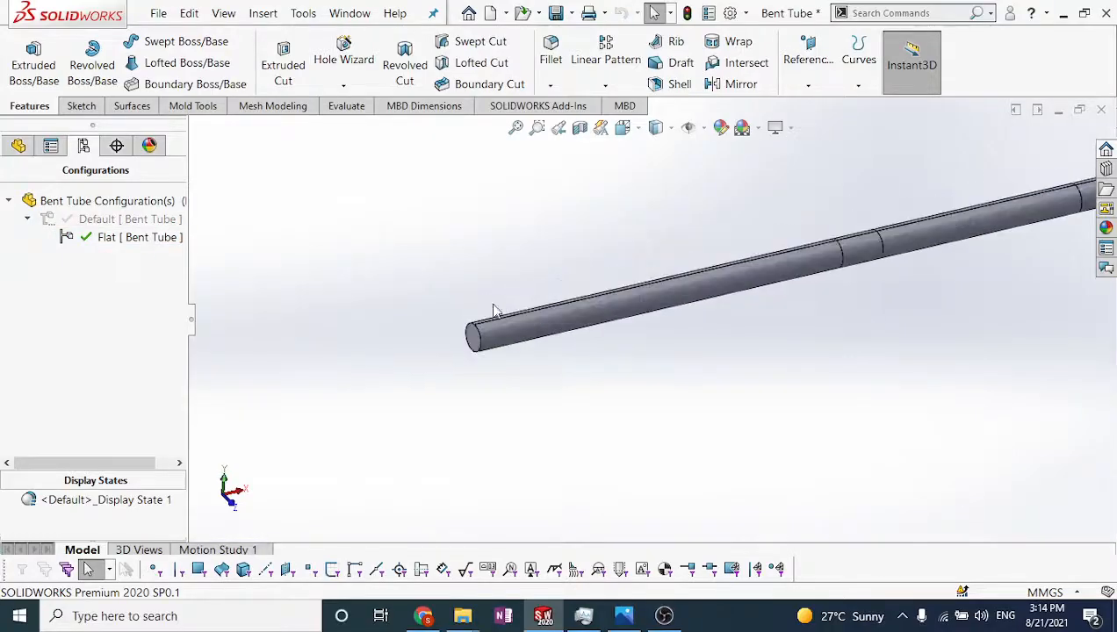
pyautogui.moveTo(549, 324); pyautogui.dragTo(718, 275, button='middle')
pyautogui.moveTo(786, 256); pyautogui.dragTo(211, 225, button='middle')
pyautogui.doubleClick(135, 219)
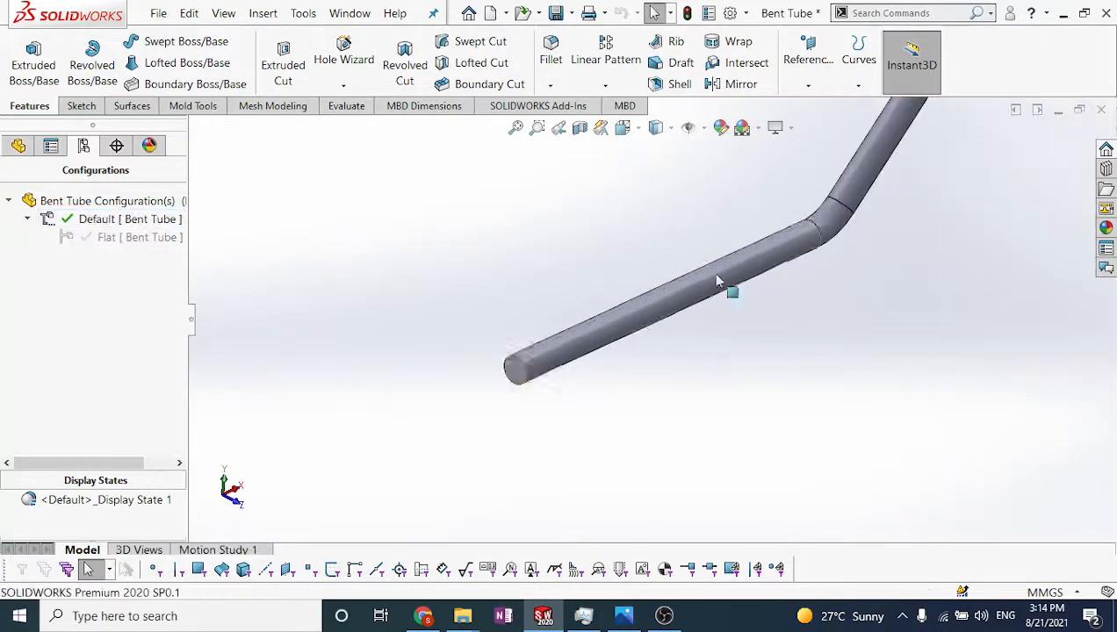
# Create a drawing from the bent tube part using the Solidworks Solutions template
pyautogui.click(159, 13)
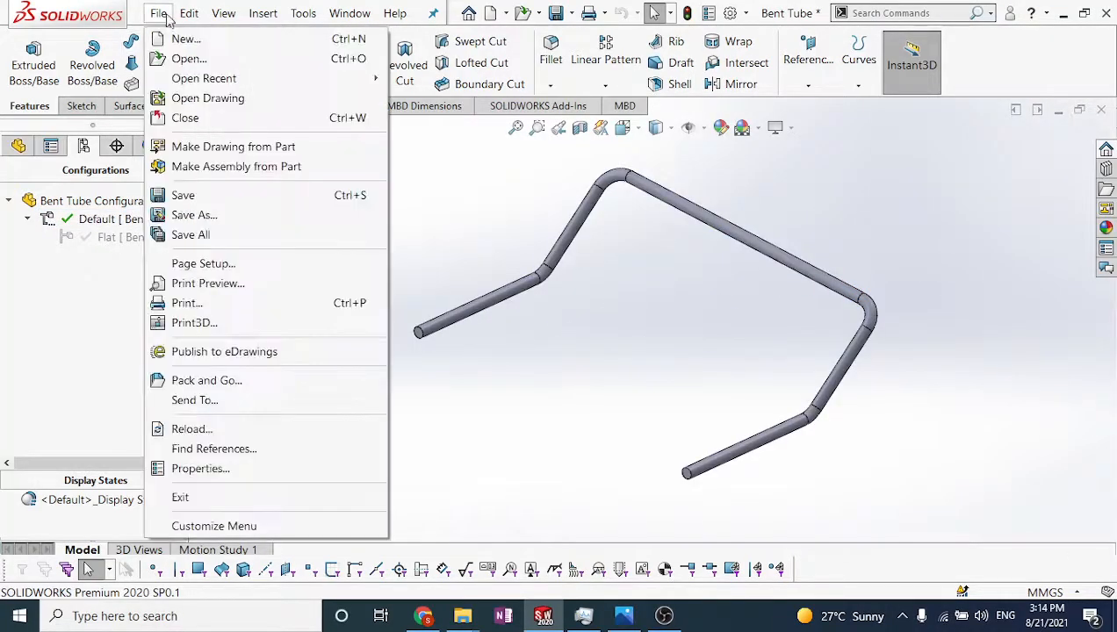
pyautogui.click(181, 149)
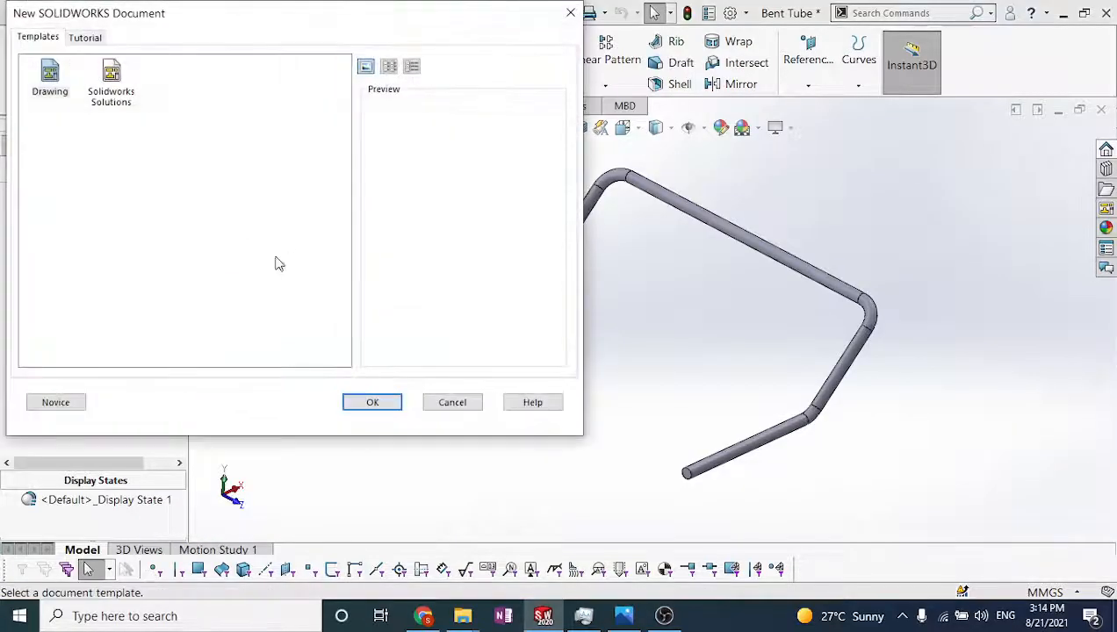
pyautogui.click(109, 77)
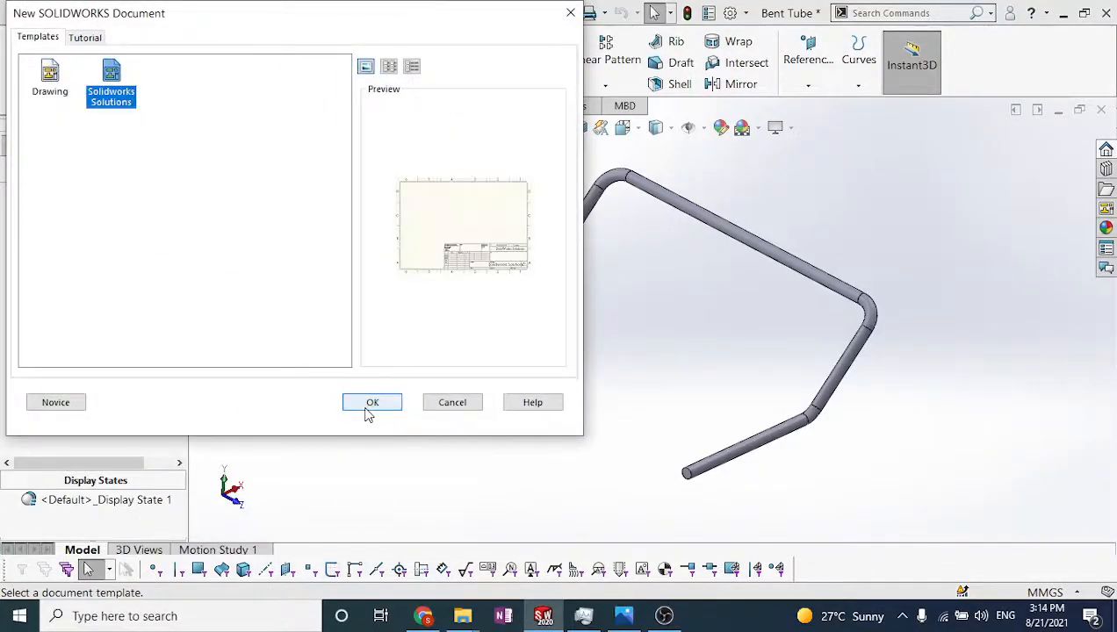
pyautogui.click(369, 406)
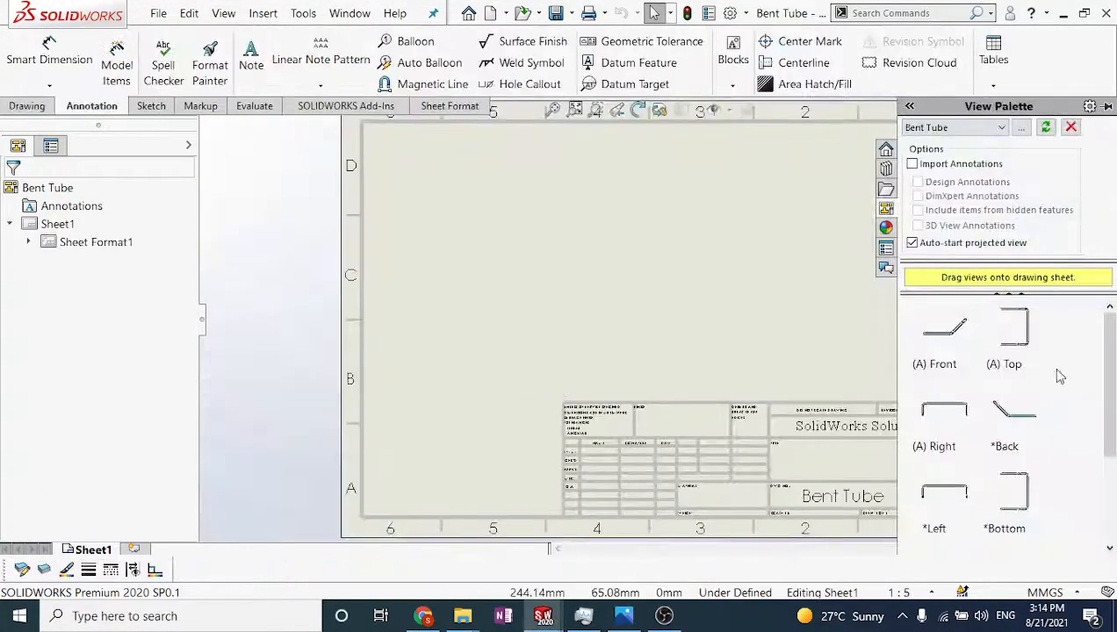
# Place the tube's front view and its projected right view side by side on the upper sheet and hide the origins
pyautogui.moveTo(944, 345); pyautogui.dragTo(494, 255)
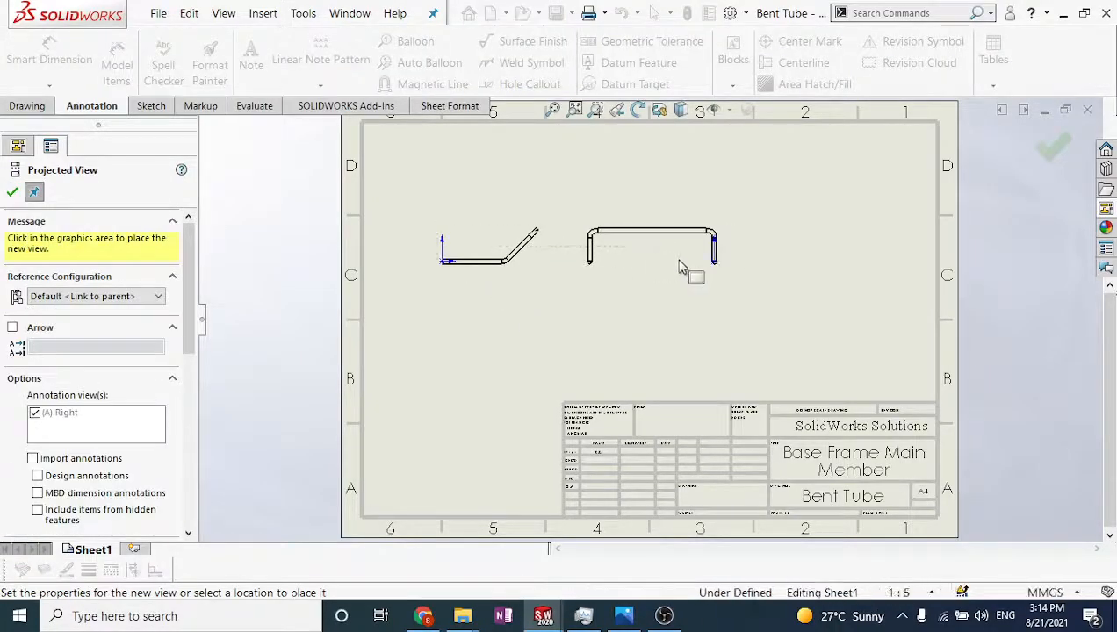
pyautogui.press('Escape')
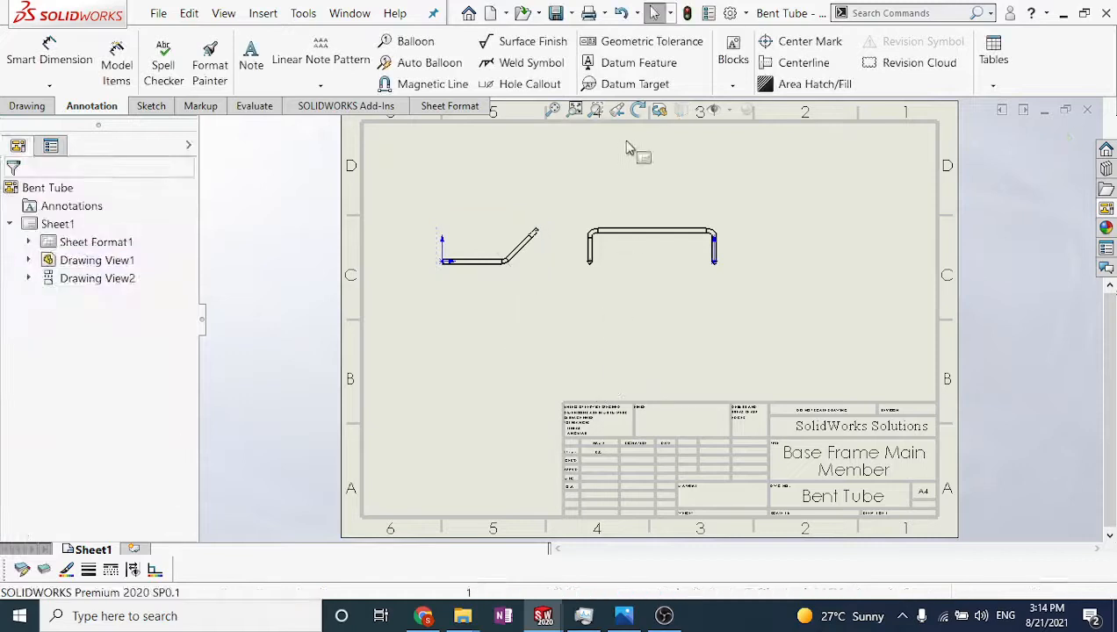
pyautogui.click(714, 110)
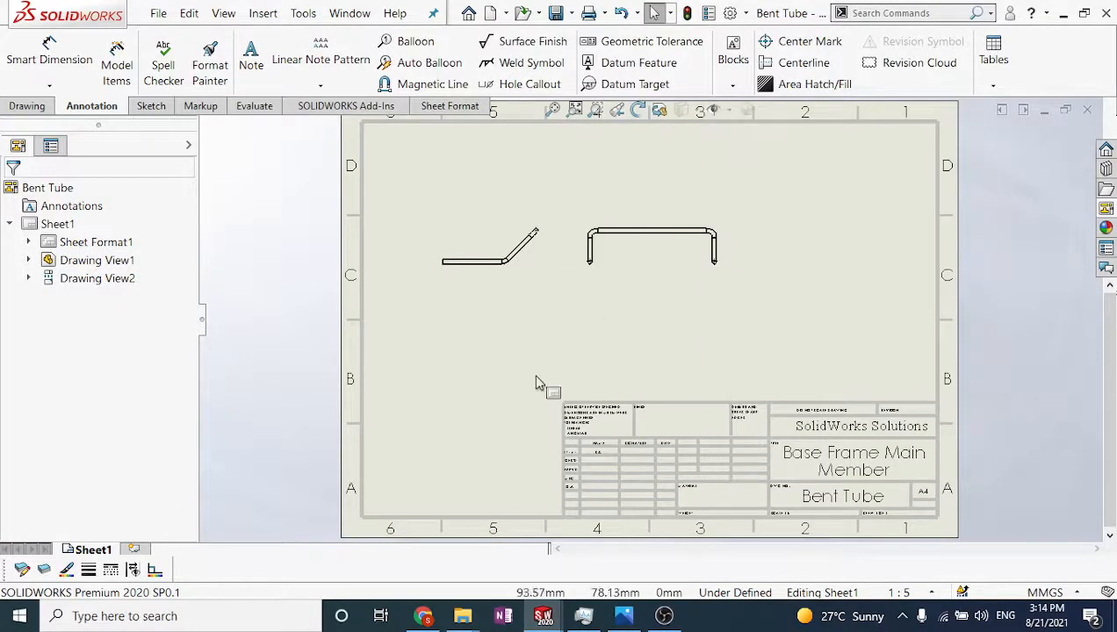
# Insert a model view of the Bent Tube's Flat configuration below the two bent-tube views
pyautogui.click(33, 106)
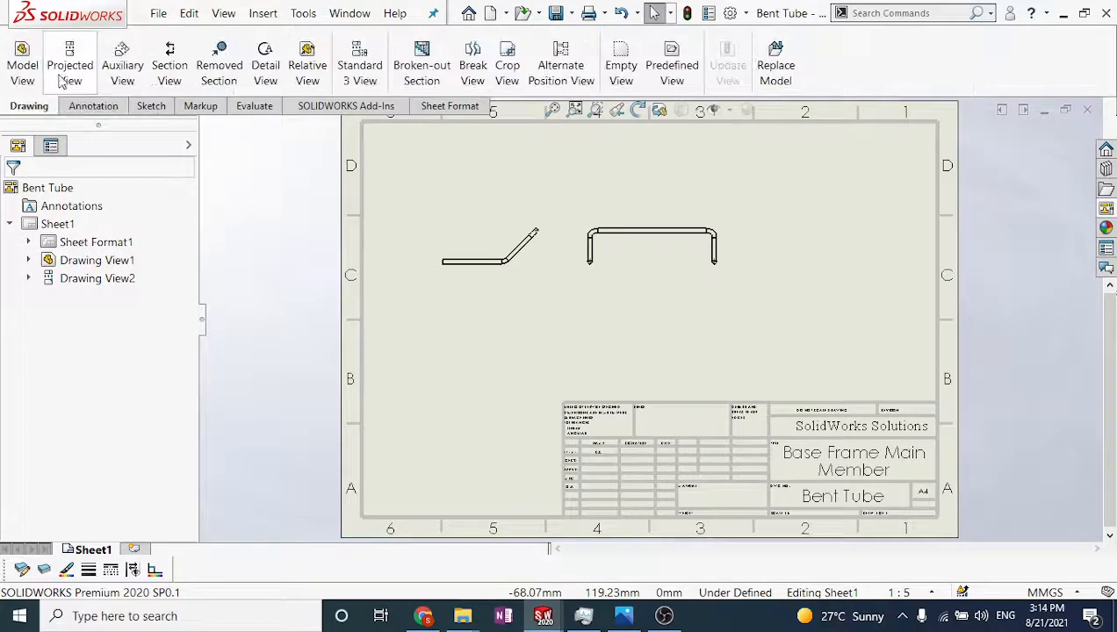
pyautogui.click(22, 66)
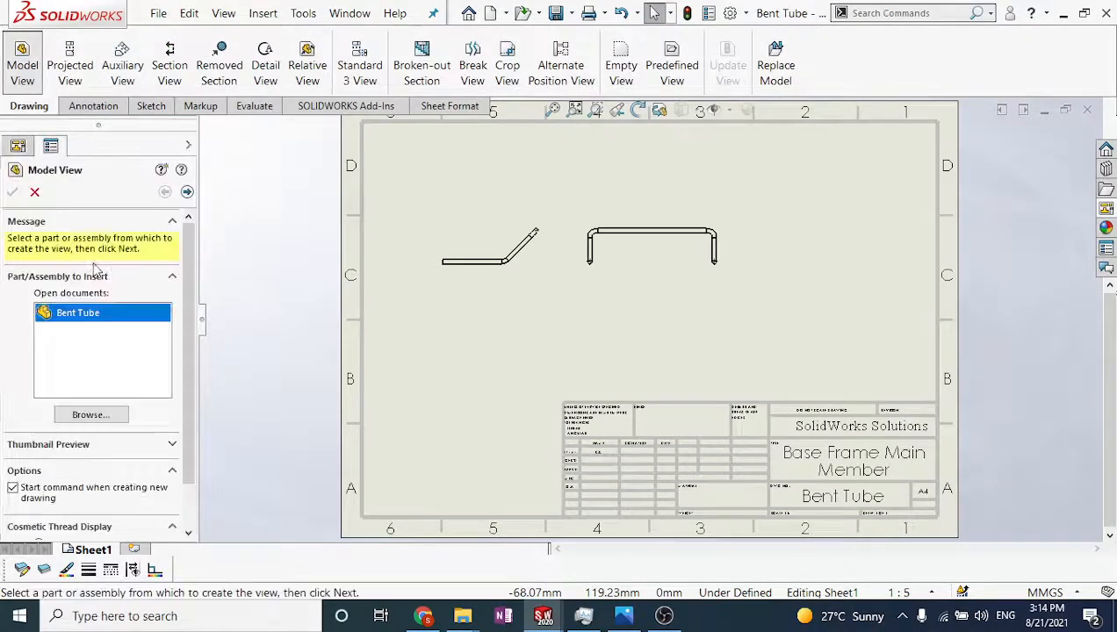
pyautogui.click(188, 192)
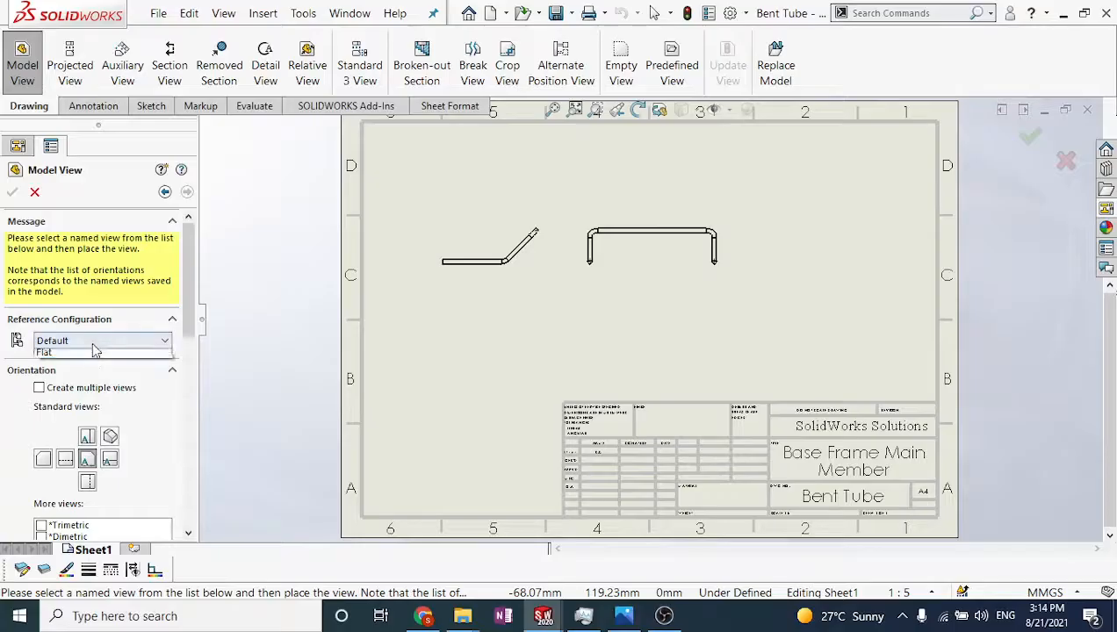
pyautogui.click(89, 367)
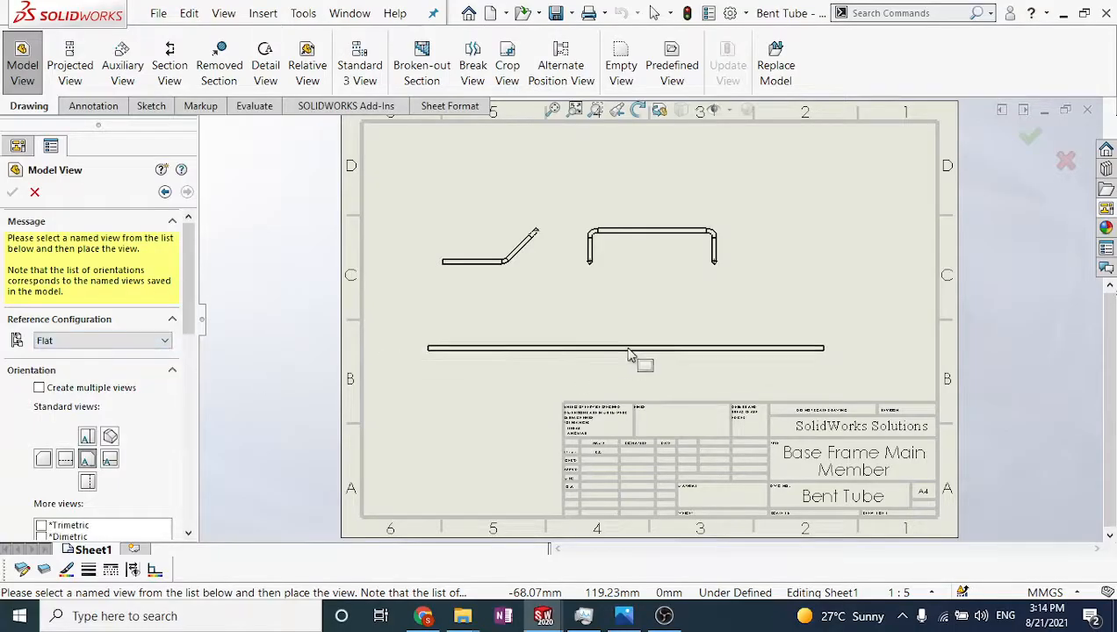
pyautogui.click(666, 347)
pyautogui.scroll(-1, 606, 386)
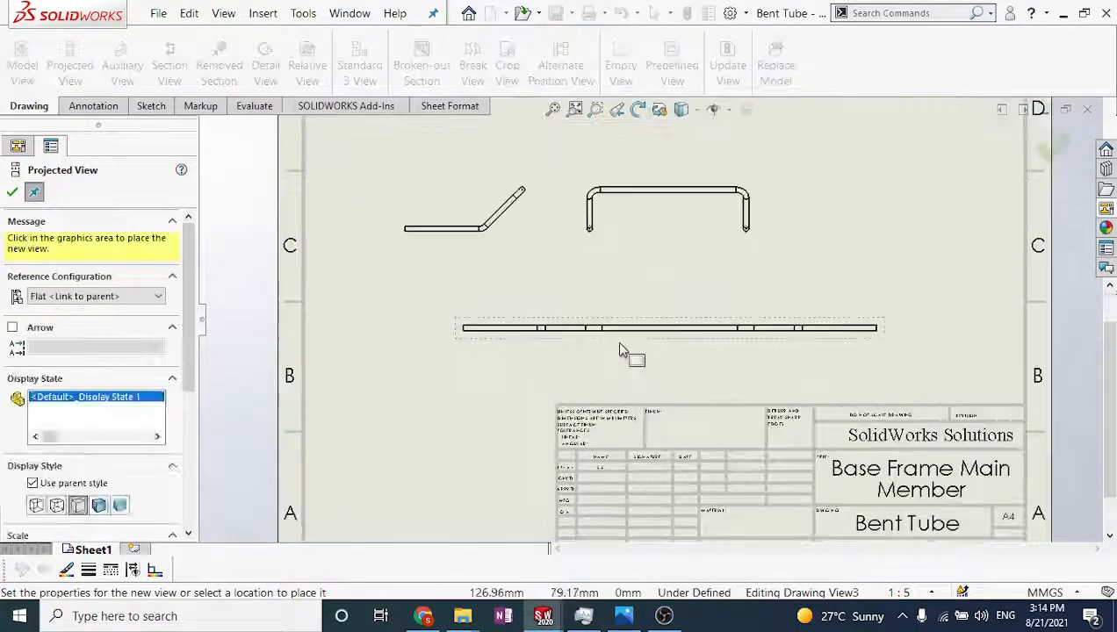
pyautogui.press('Escape')
# Add a centerline midway between each of the four pairs of split lines in the flat tube view
pyautogui.scroll(-1, 628, 351)
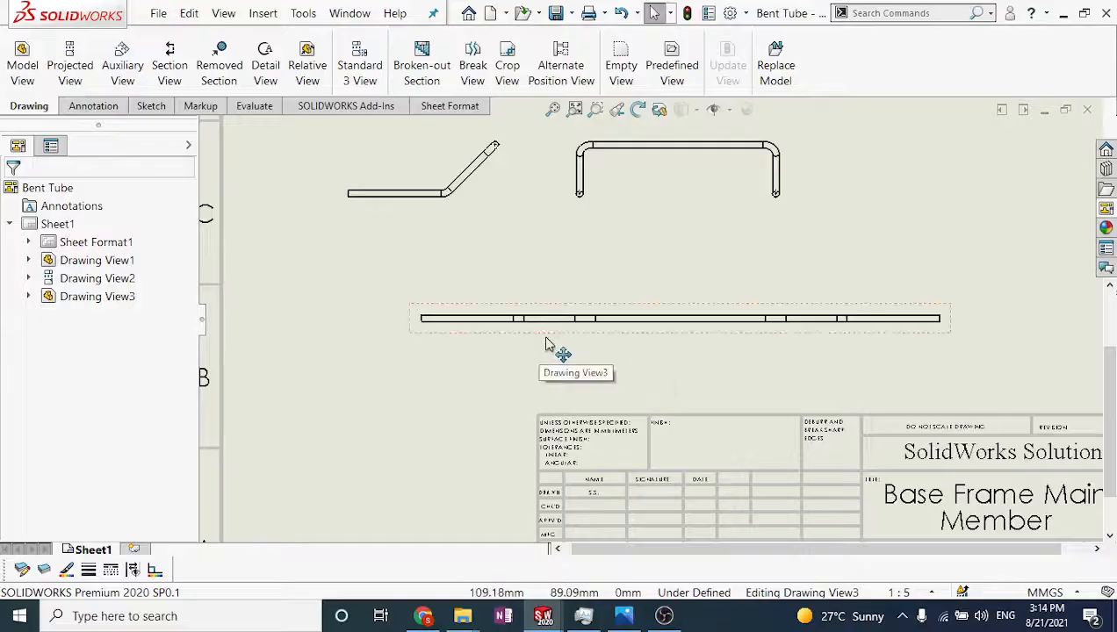
pyautogui.scroll(-1, 542, 326)
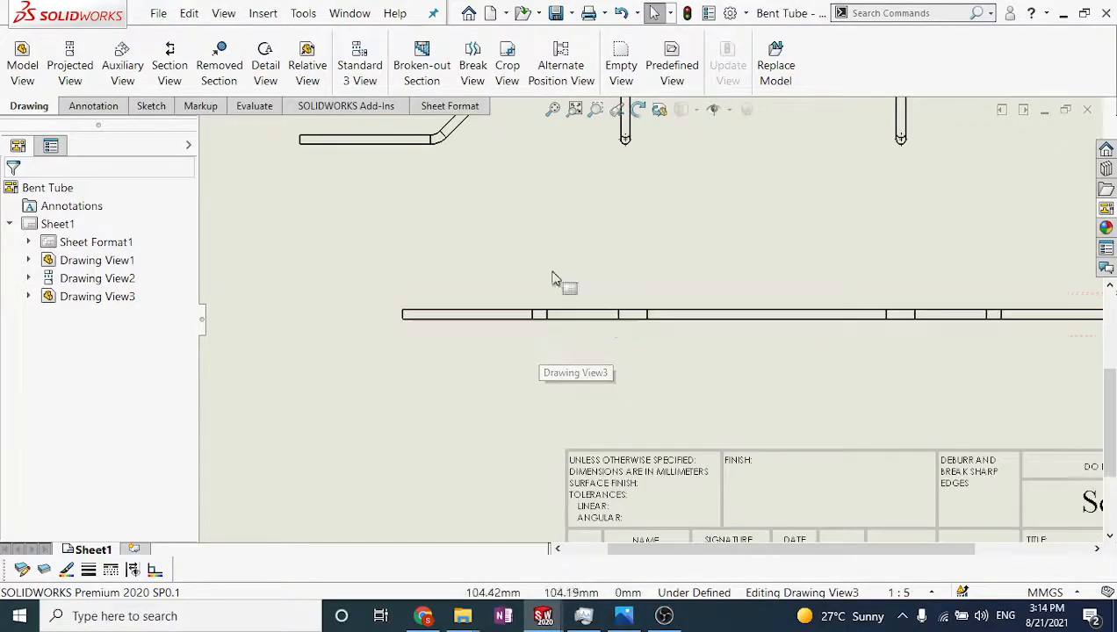
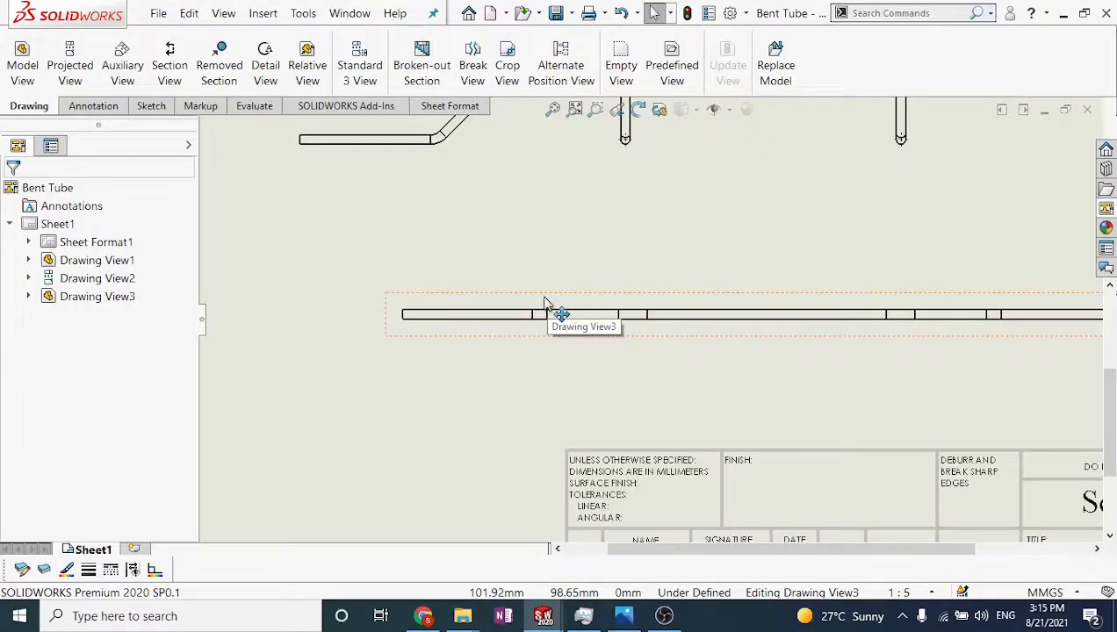
pyautogui.click(96, 106)
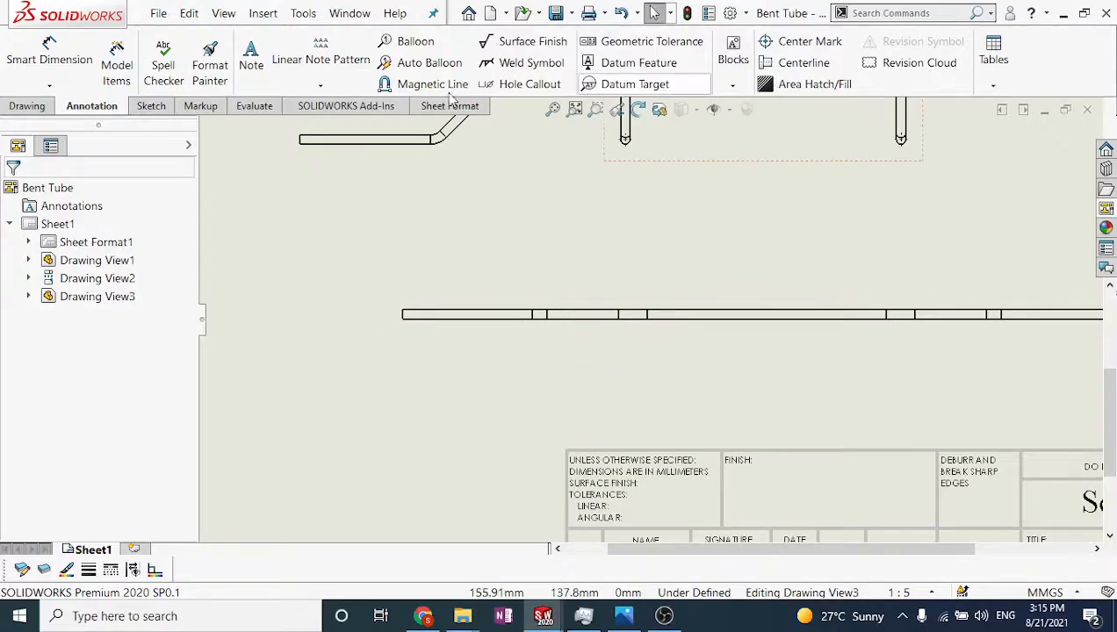
pyautogui.click(816, 66)
pyautogui.scroll(-2, 562, 330)
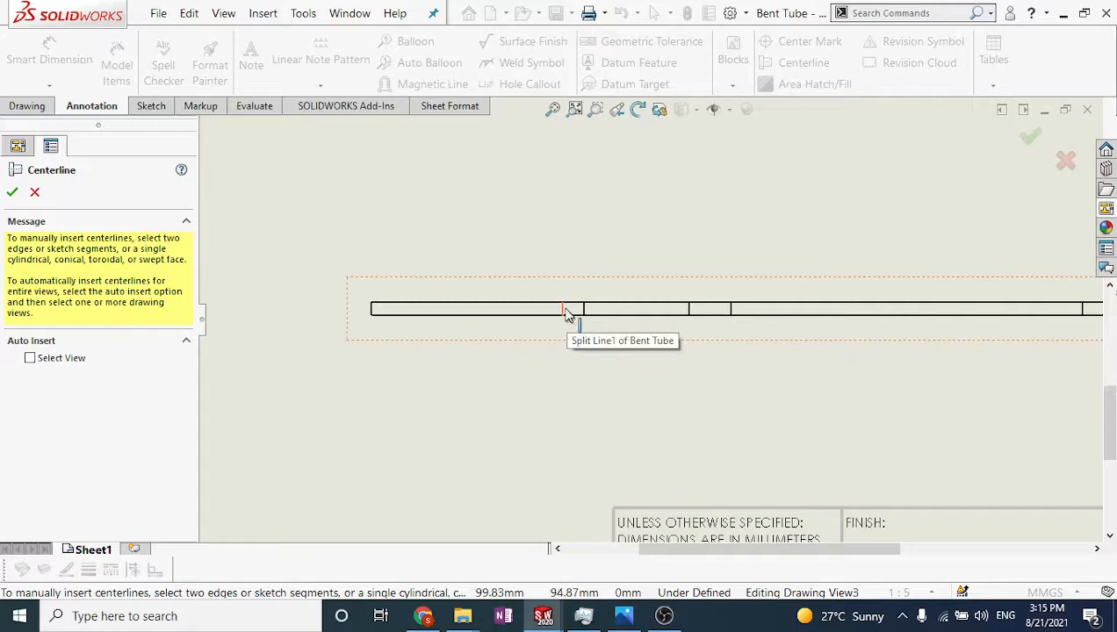
pyautogui.click(567, 314)
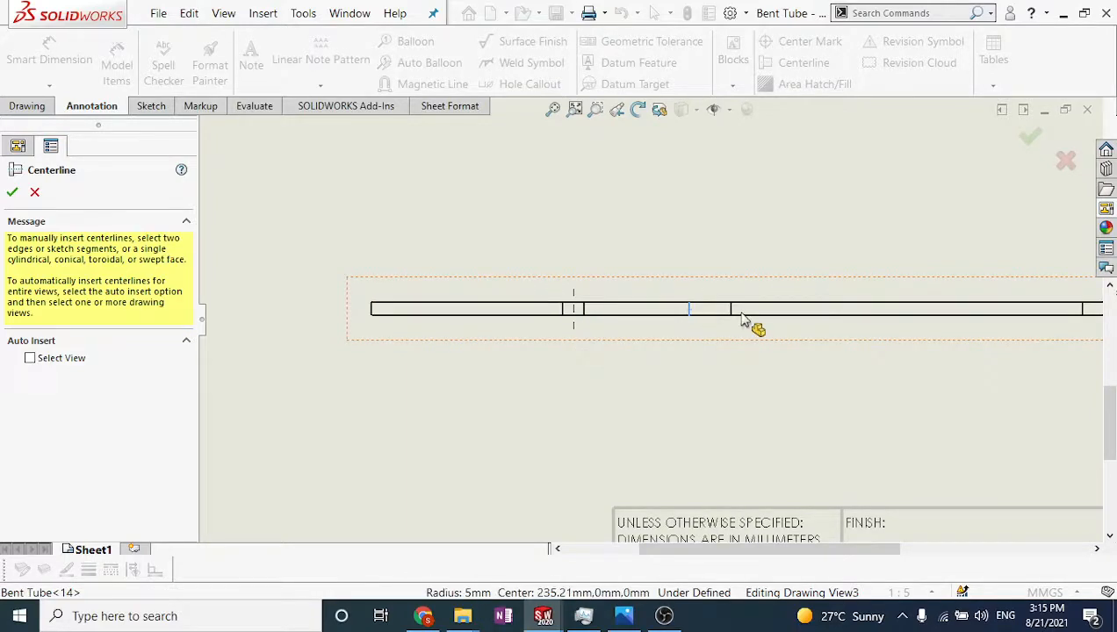
pyautogui.scroll(2, 733, 318)
pyautogui.scroll(-2, 764, 333)
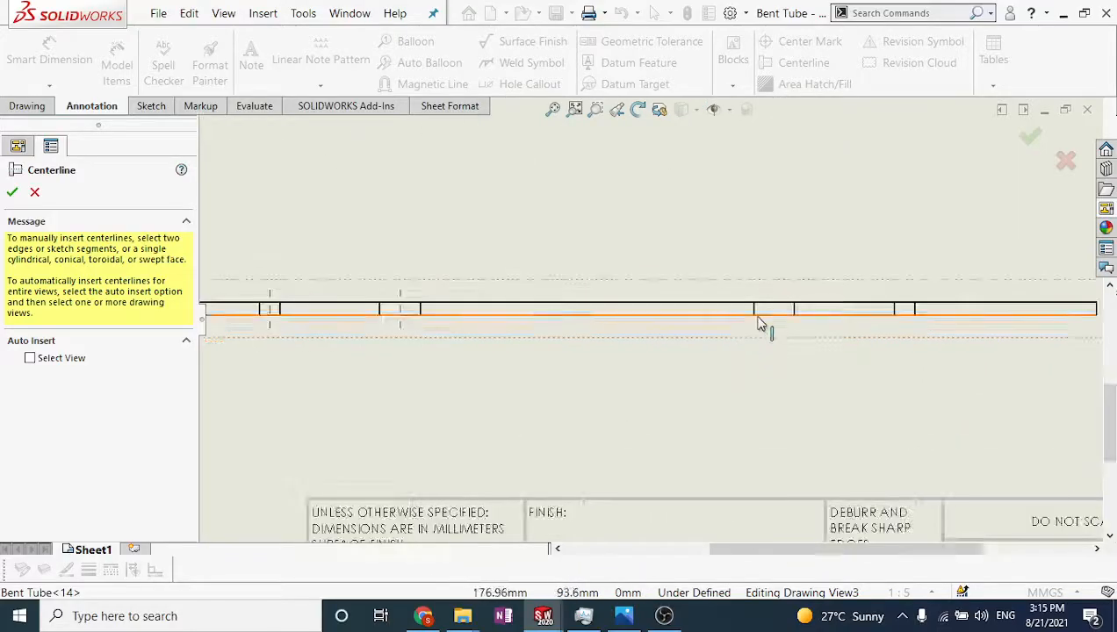
pyautogui.click(799, 316)
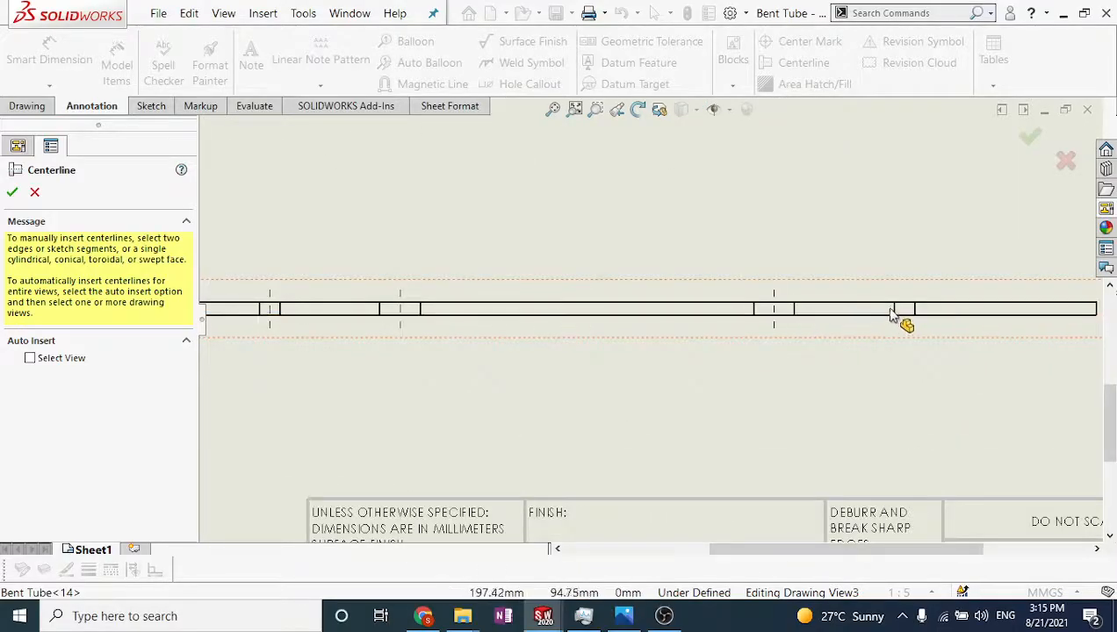
pyautogui.scroll(1, 811, 356)
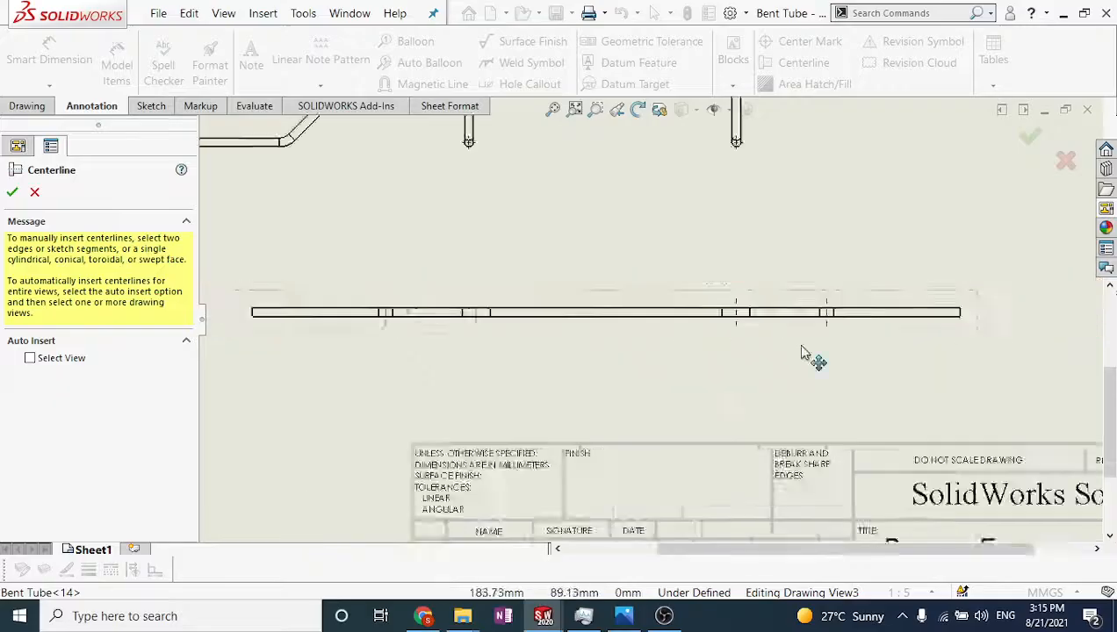
pyautogui.press('Escape')
# Move the flat view slightly lower and place the zero horizontal ordinate dimension at the tube's left end
pyautogui.scroll(2, 615, 353)
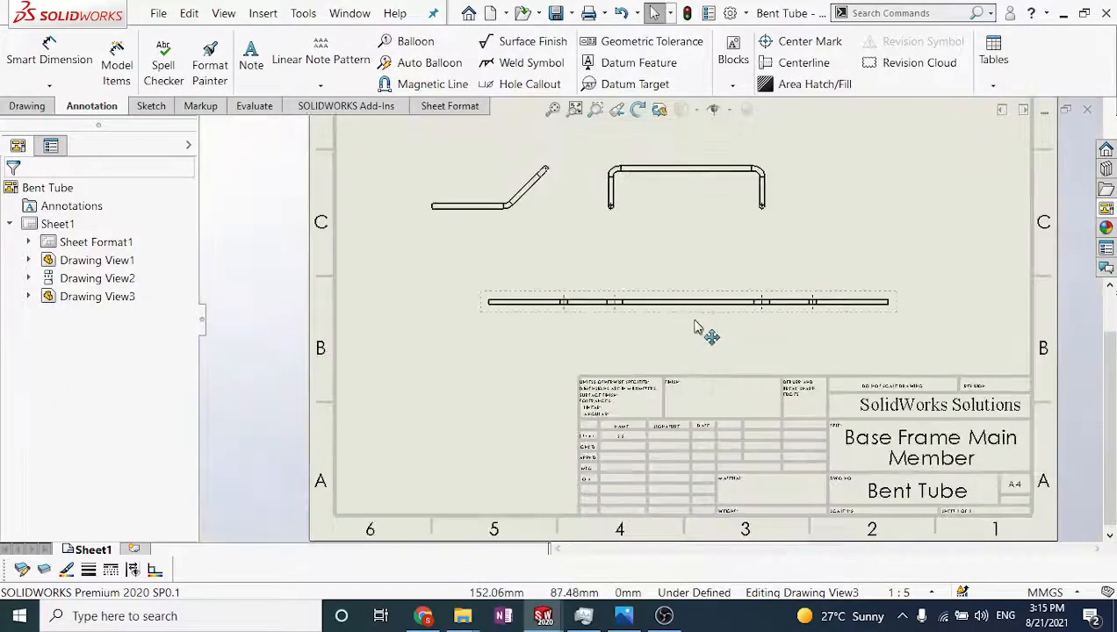
pyautogui.moveTo(694, 327); pyautogui.dragTo(704, 358)
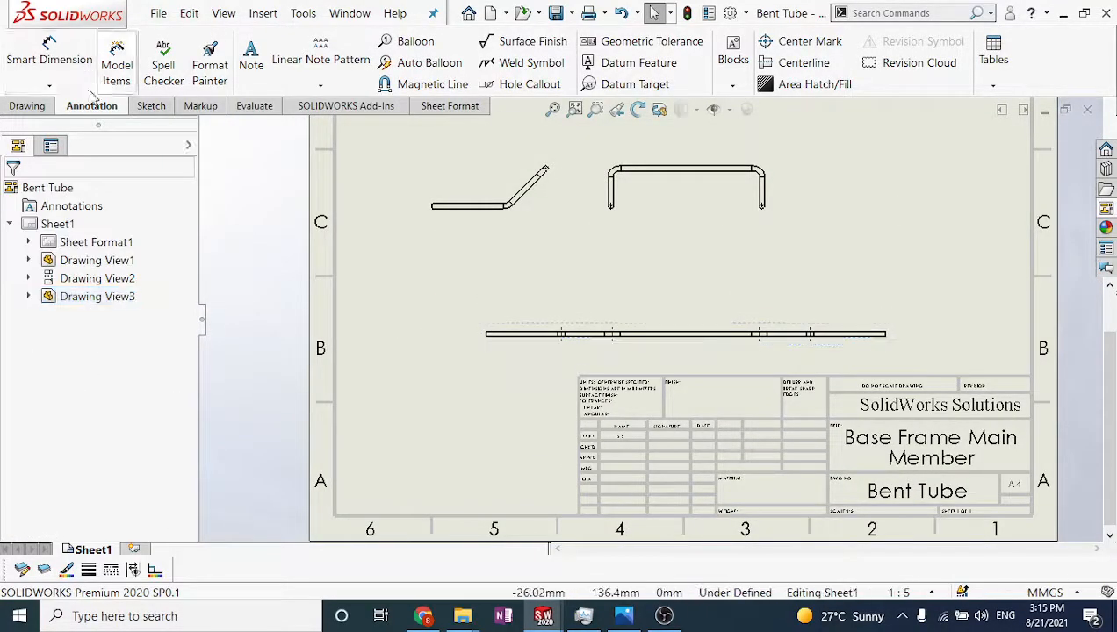
pyautogui.click(53, 87)
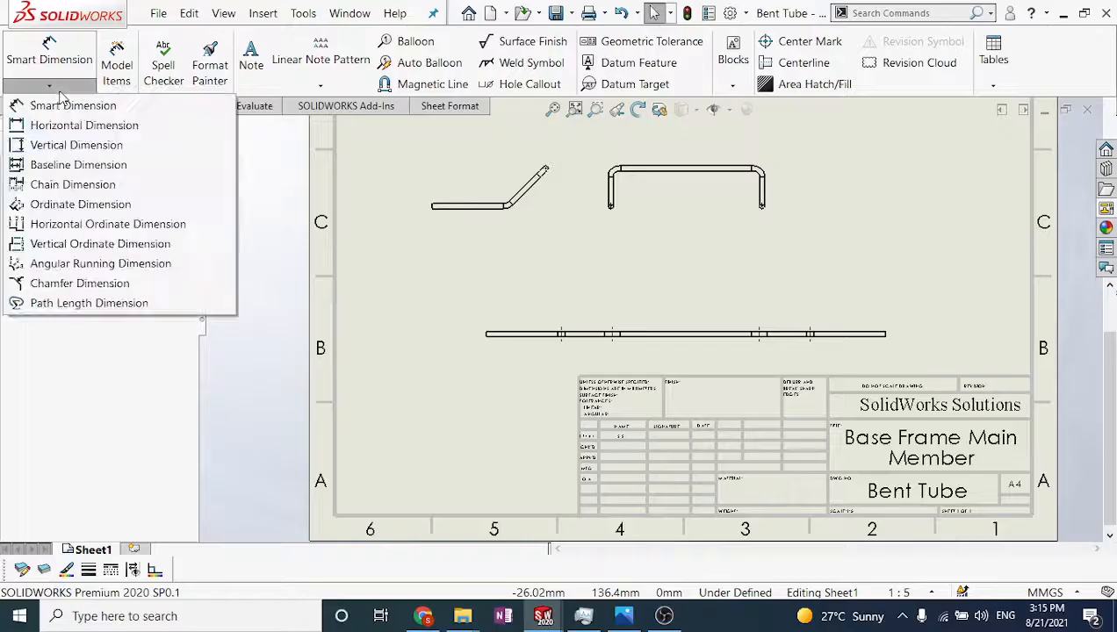
pyautogui.click(92, 224)
pyautogui.scroll(-1, 707, 334)
pyautogui.scroll(-4, 707, 333)
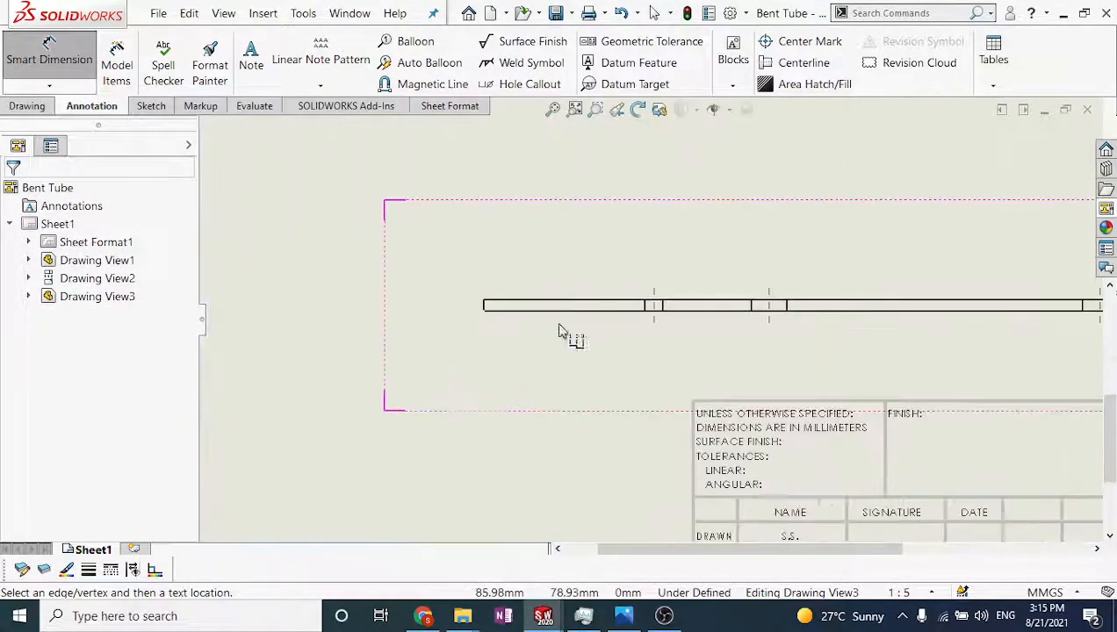
pyautogui.click(485, 303)
pyautogui.click(484, 225)
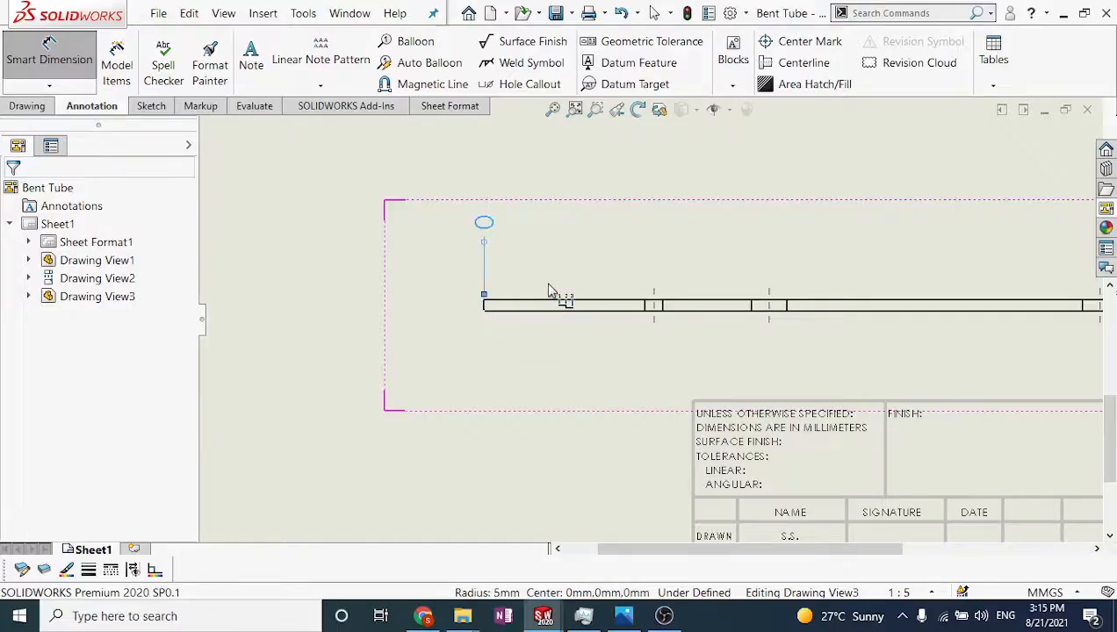
# Add horizontal ordinate dimensions to the four bend centerlines and the right end of the flat tube
pyautogui.click(655, 307)
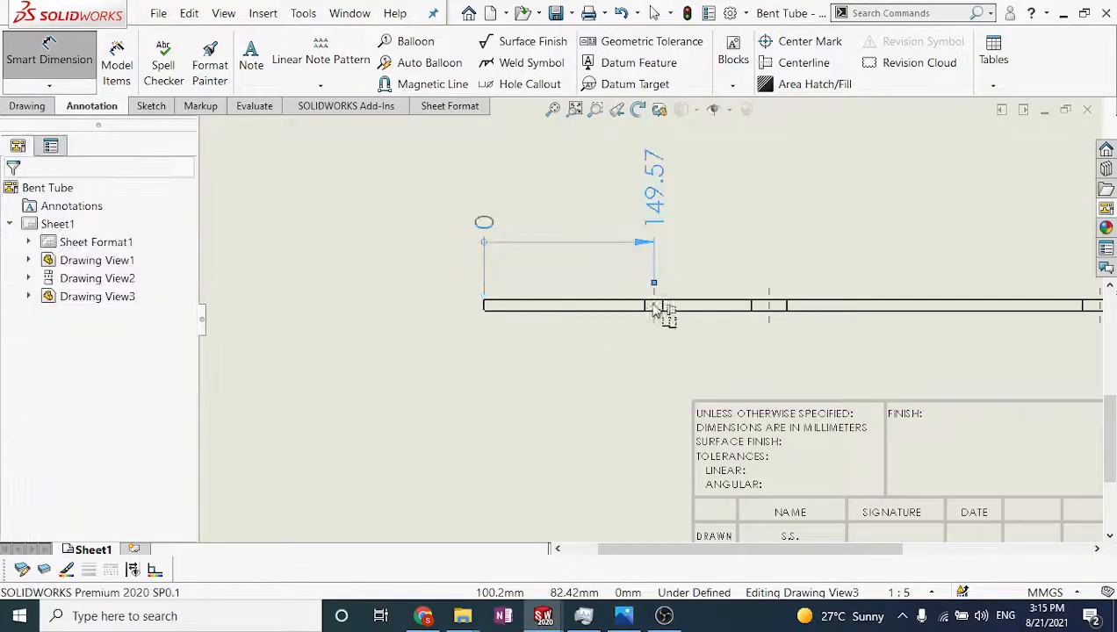
pyautogui.click(770, 312)
pyautogui.scroll(2, 873, 326)
pyautogui.scroll(-1, 905, 323)
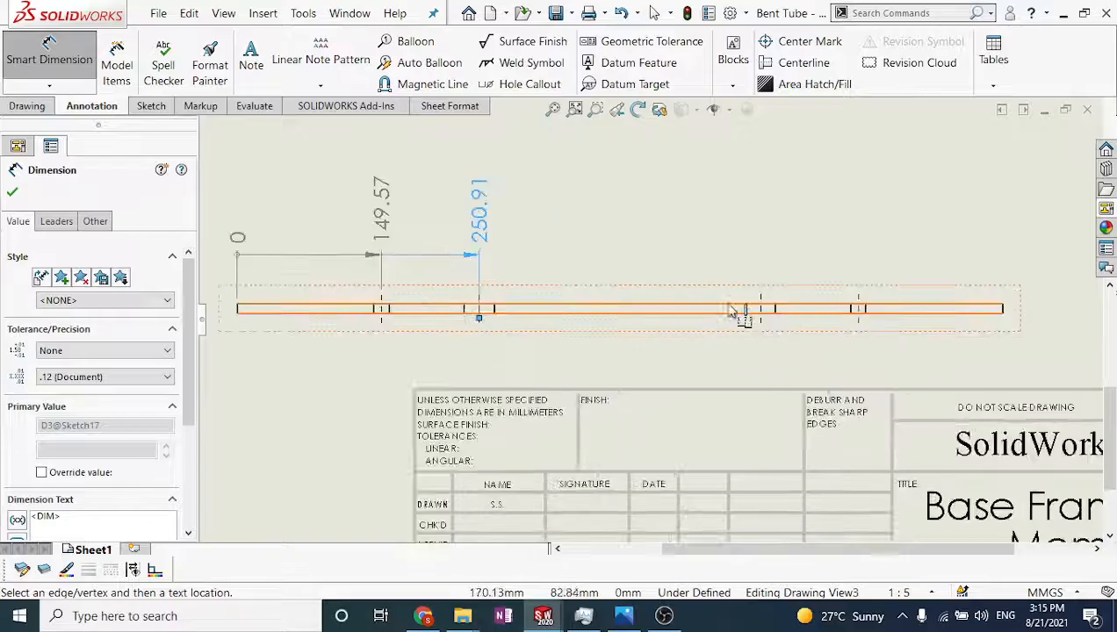
pyautogui.click(762, 312)
pyautogui.click(860, 312)
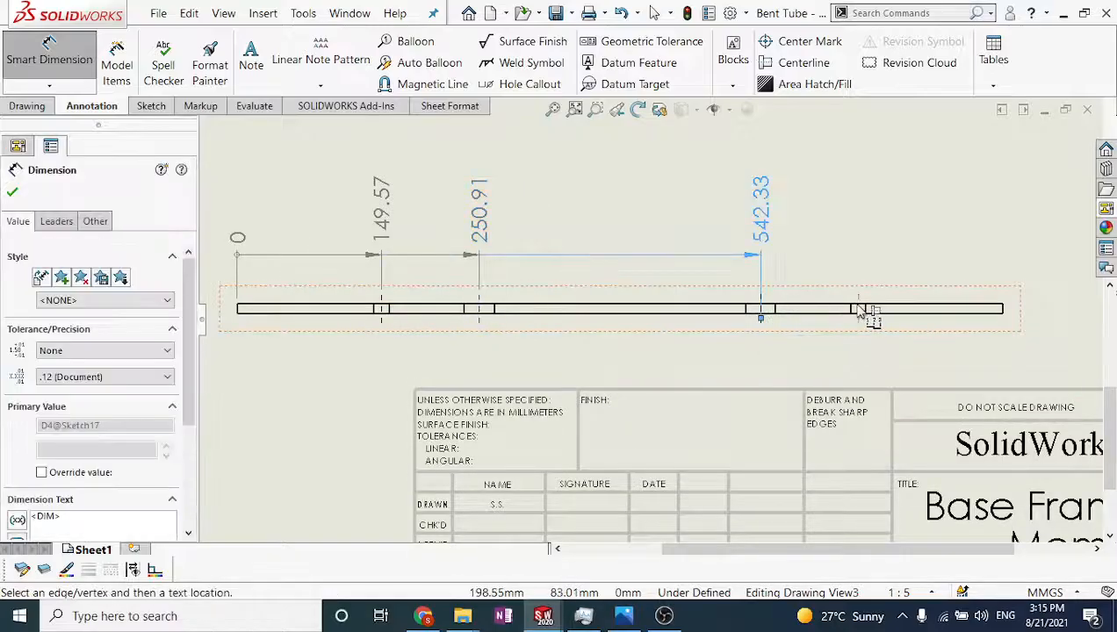
pyautogui.click(1005, 314)
pyautogui.click(1006, 314)
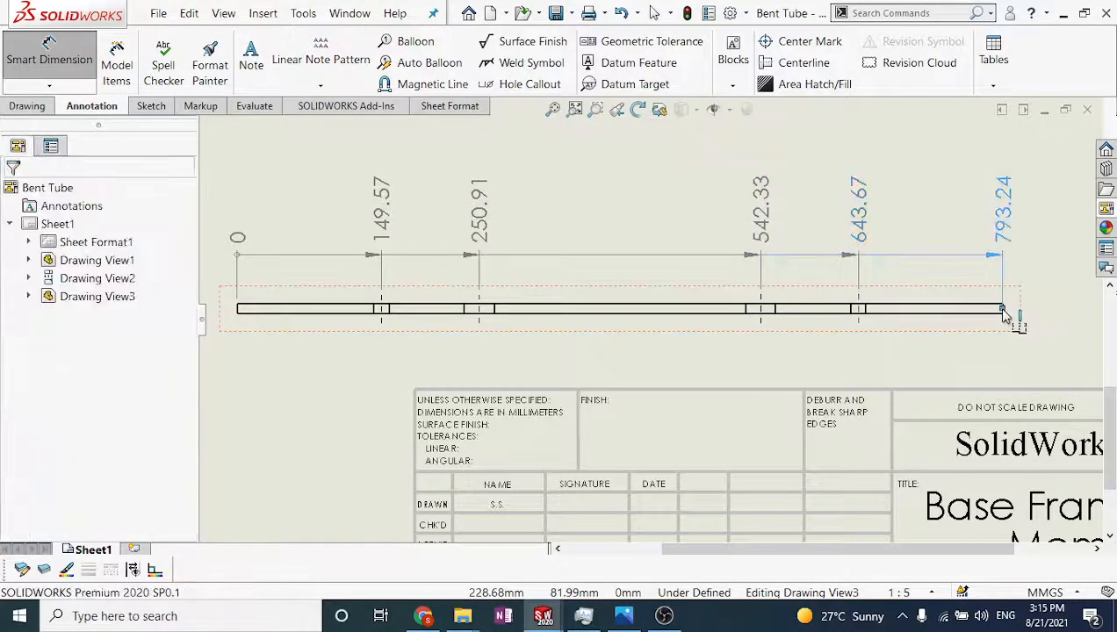
pyautogui.press('Escape')
# Add the note "Flat Version" beneath the flat tube view
pyautogui.scroll(3, 654, 295)
pyautogui.scroll(1, 653, 295)
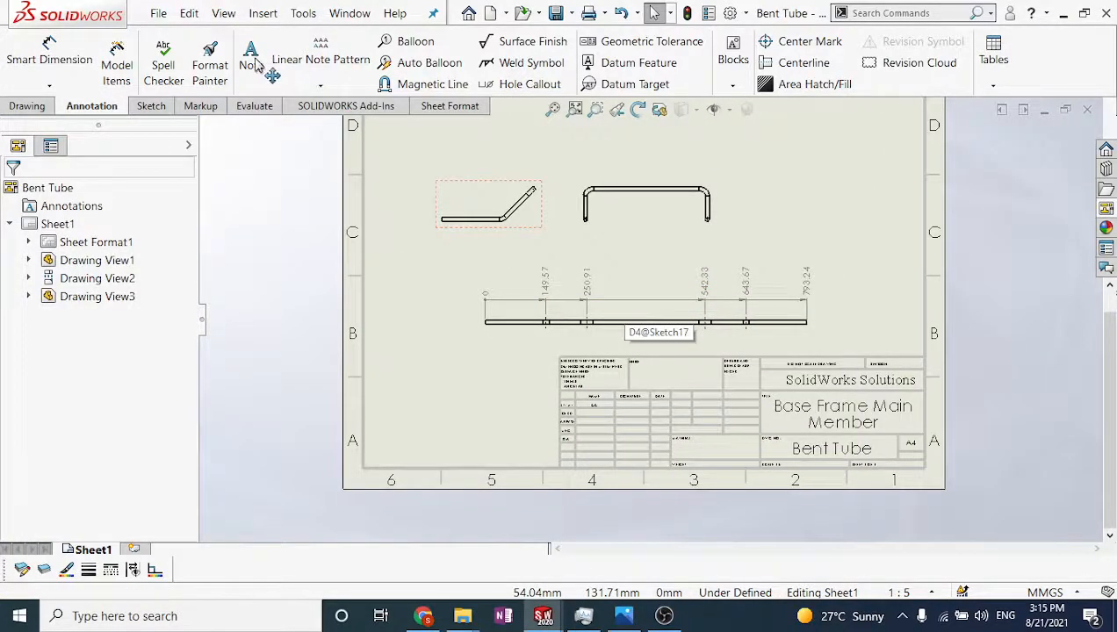
pyautogui.click(622, 342)
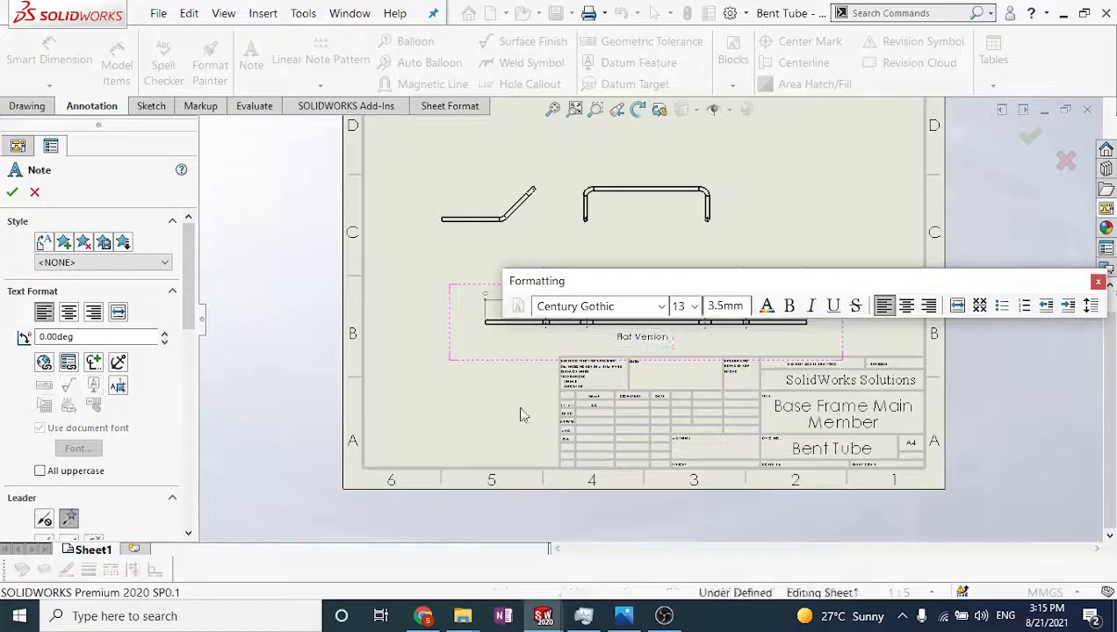
pyautogui.press('Escape')
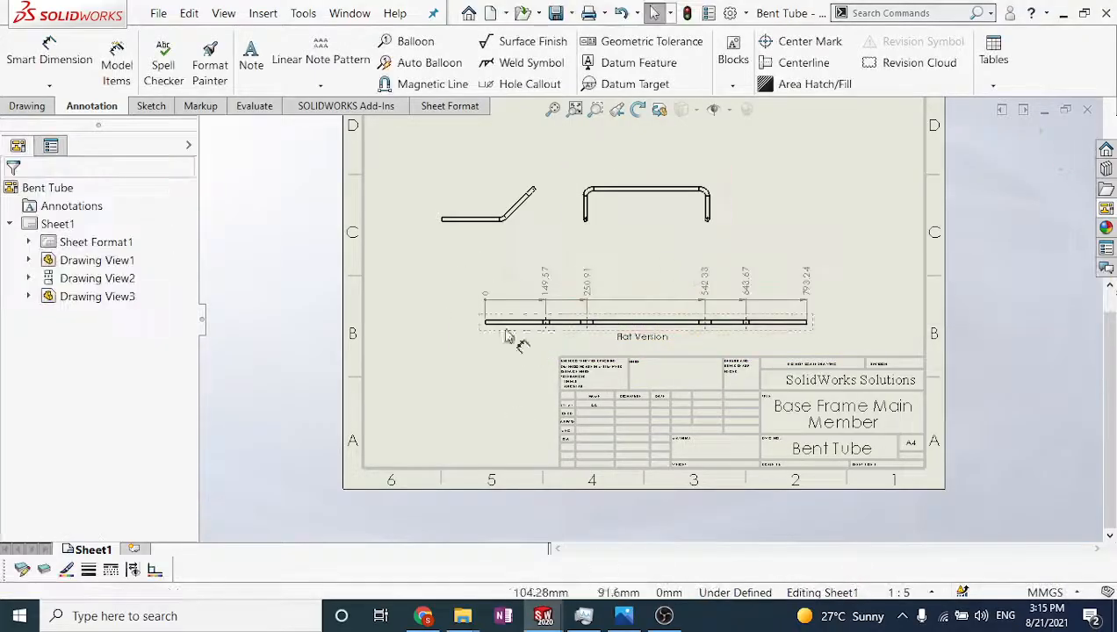
# Dimension the overall width between the outer edges of the two legs in the U-shaped bent tube view, placing it below the view
pyautogui.scroll(-1, 736, 248)
pyautogui.click(49, 53)
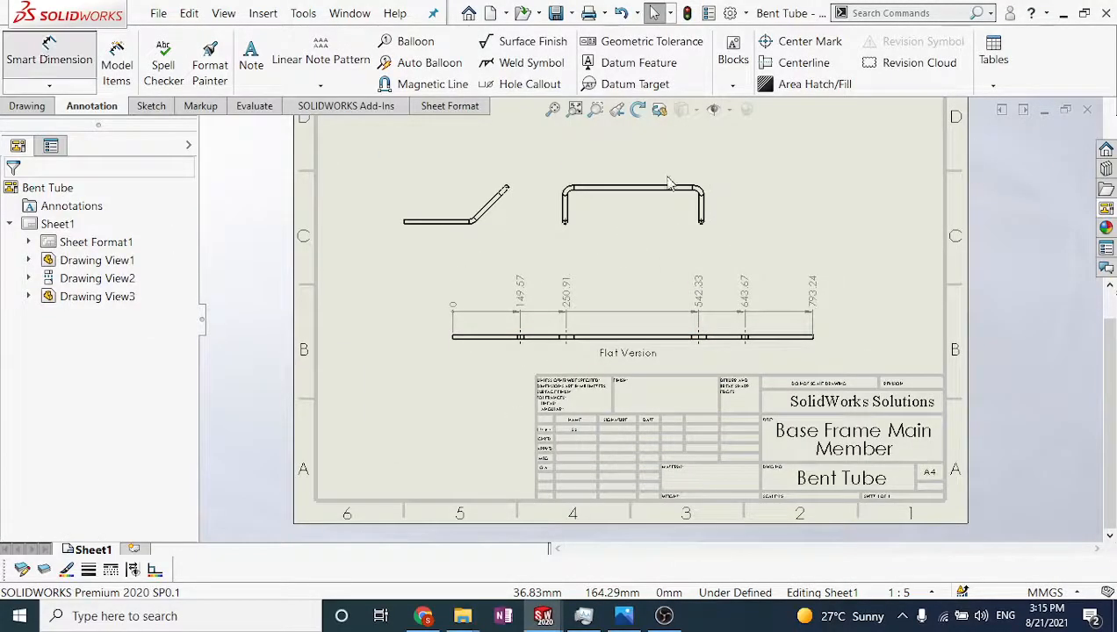
pyautogui.scroll(-2, 591, 263)
pyautogui.click(551, 217)
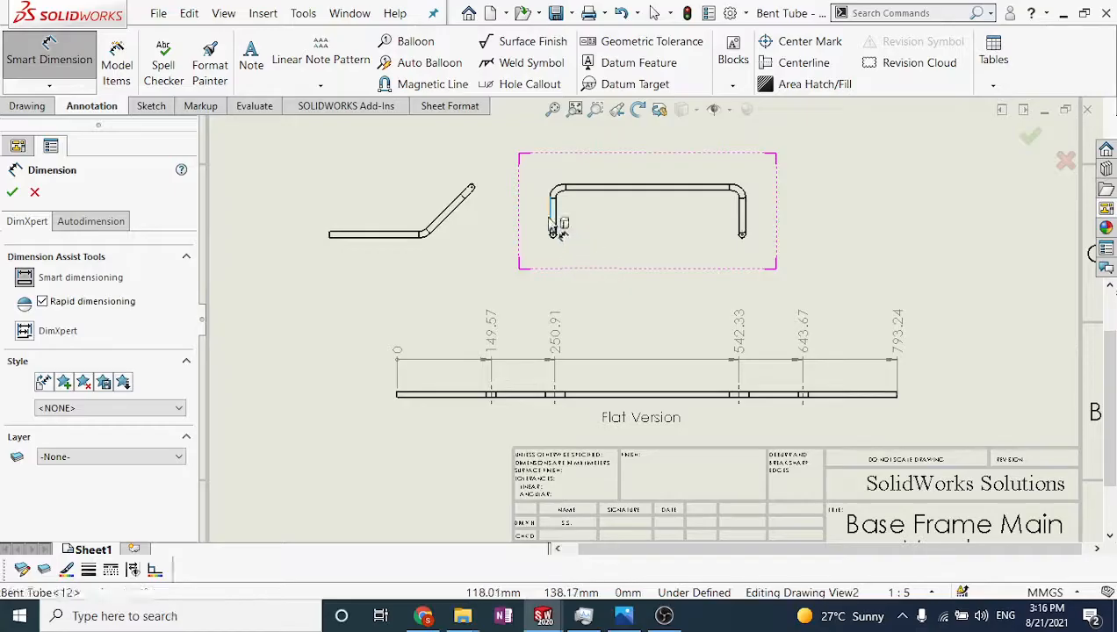
pyautogui.click(745, 227)
pyautogui.click(753, 225)
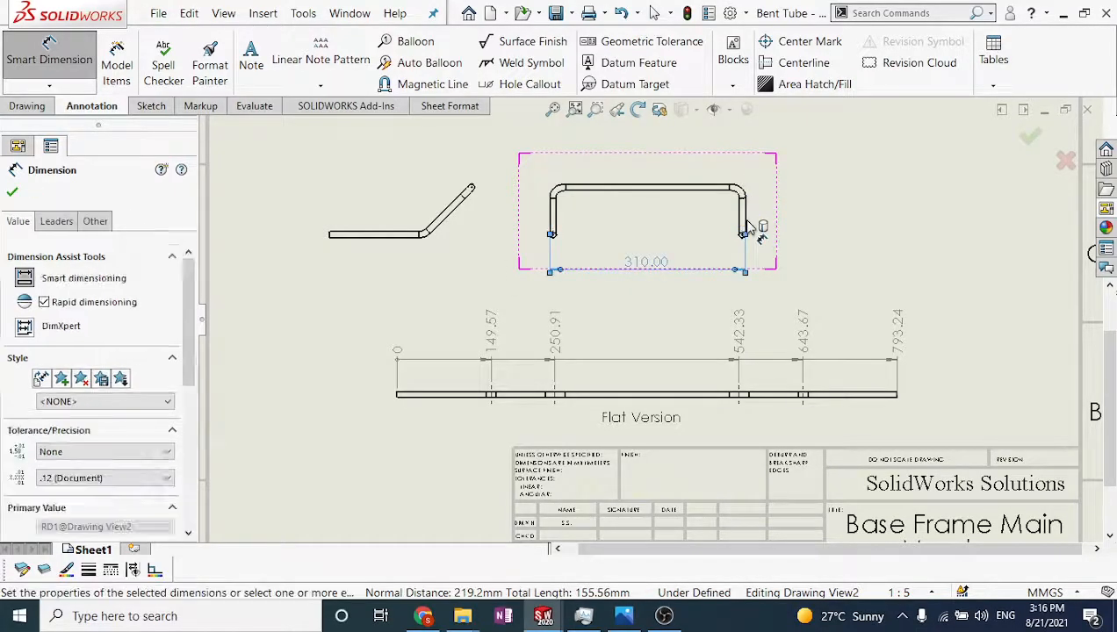
# Dimension the vertical height from the lower edge of the straight segment to the angled tube's upper end in the side view
pyautogui.click(386, 234)
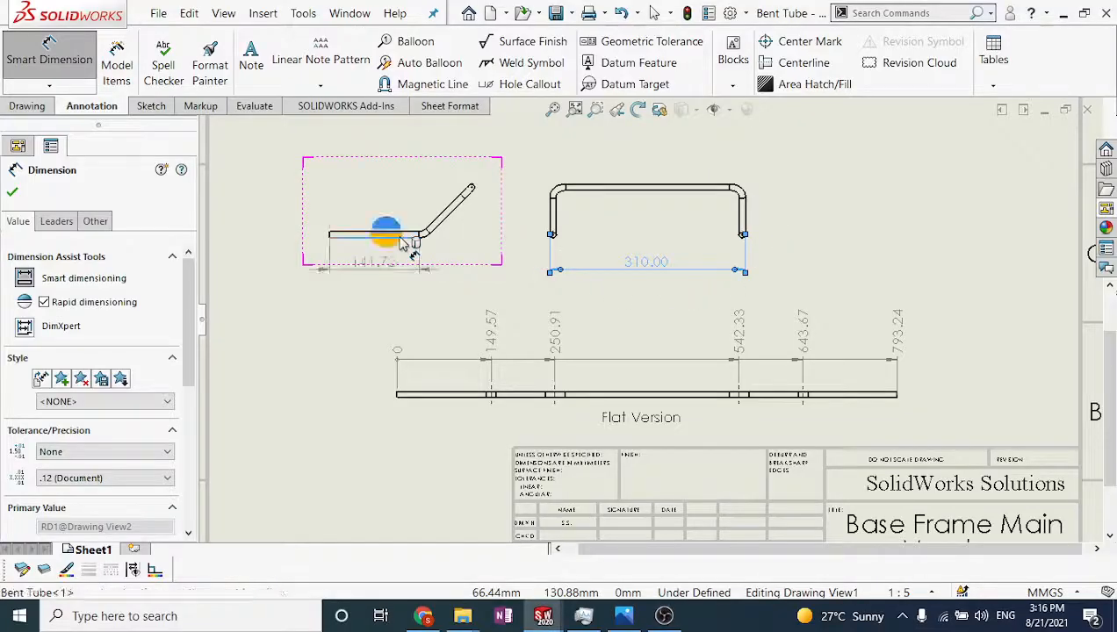
pyautogui.scroll(-2, 468, 197)
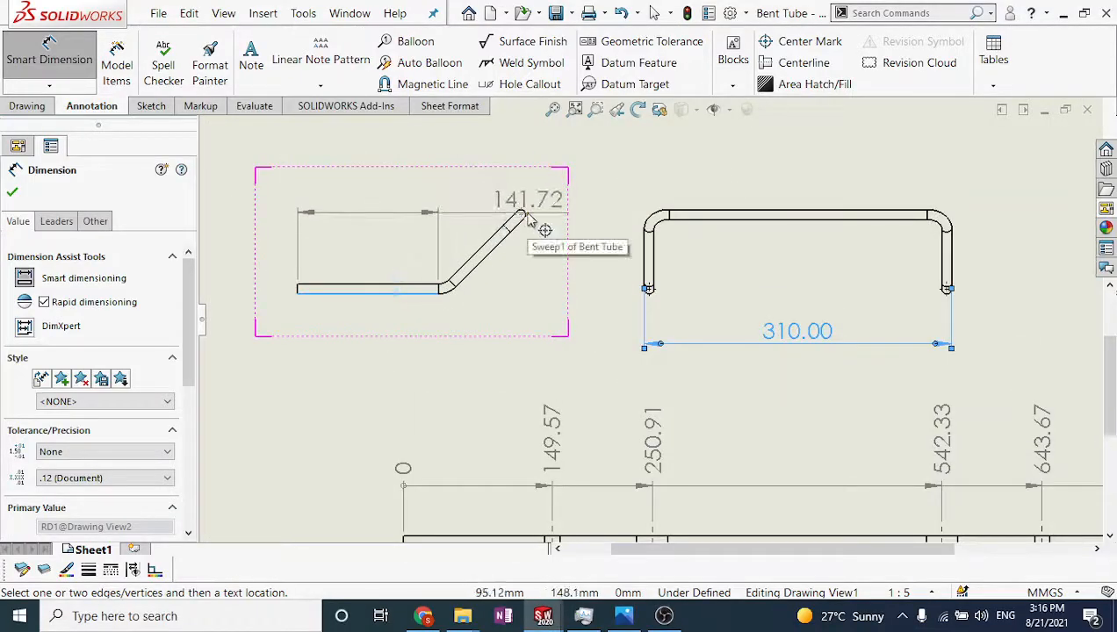
pyautogui.scroll(-2, 535, 221)
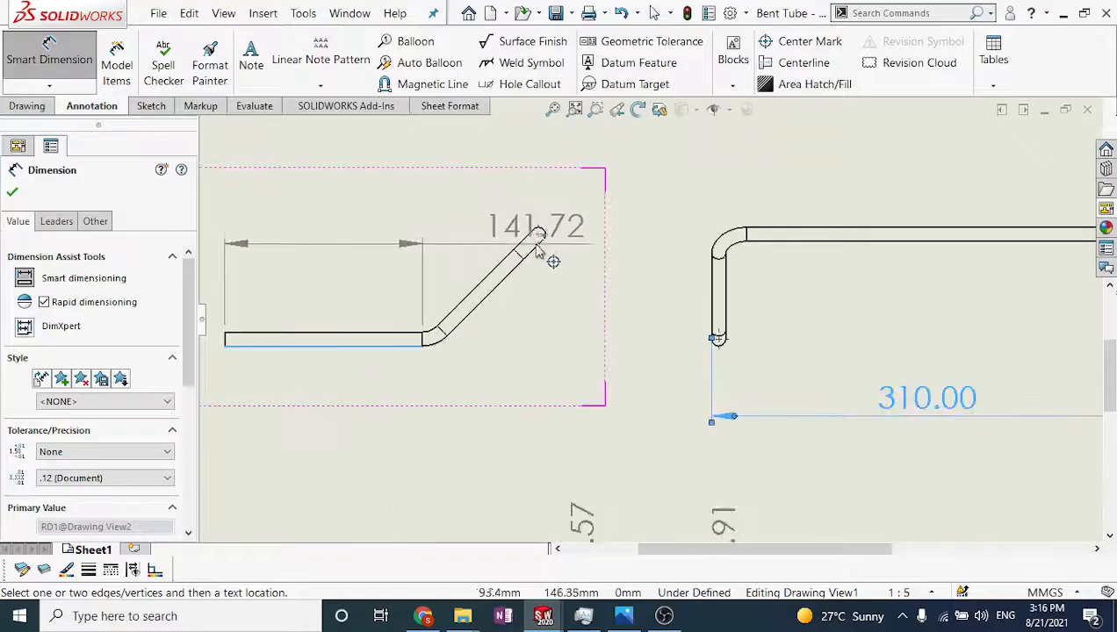
pyautogui.scroll(-2, 544, 248)
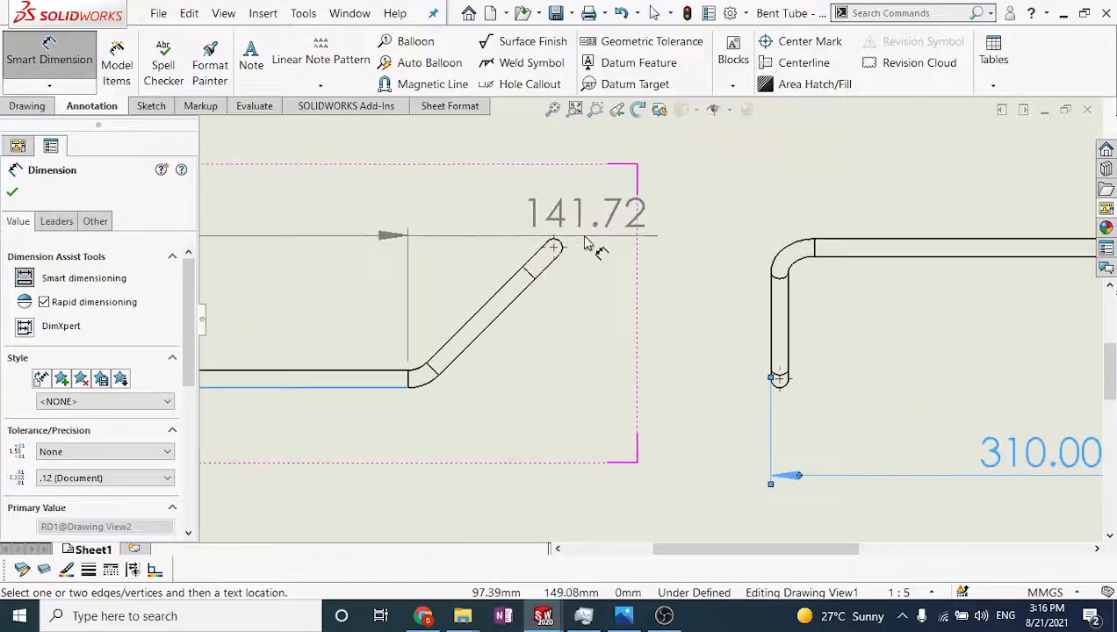
pyautogui.click(553, 244)
pyautogui.scroll(3, 570, 255)
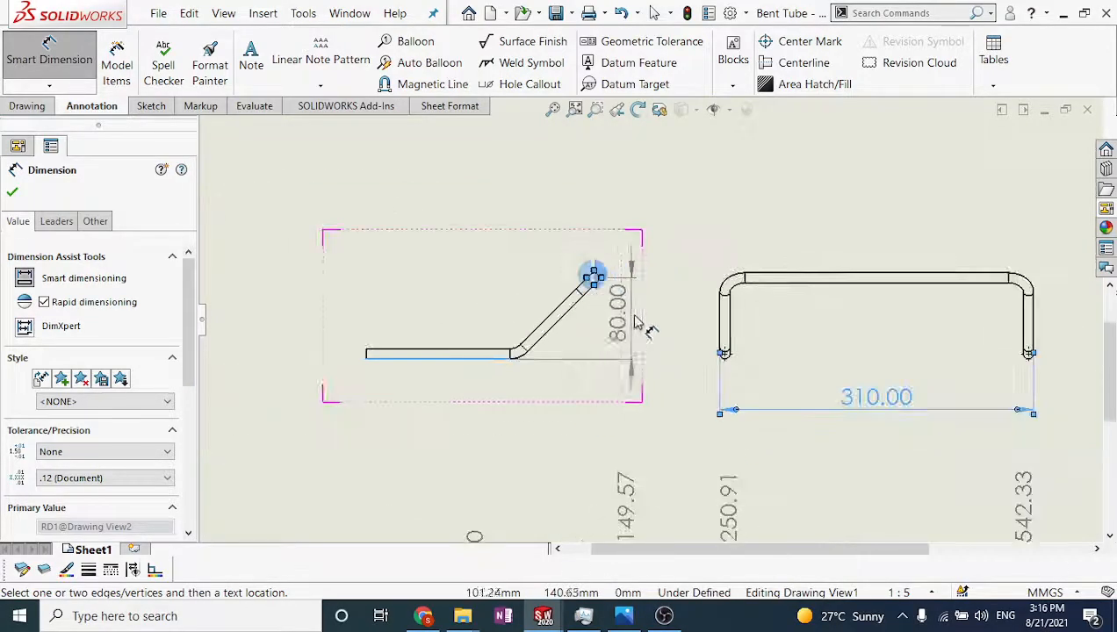
pyautogui.click(663, 327)
pyautogui.press('Escape')
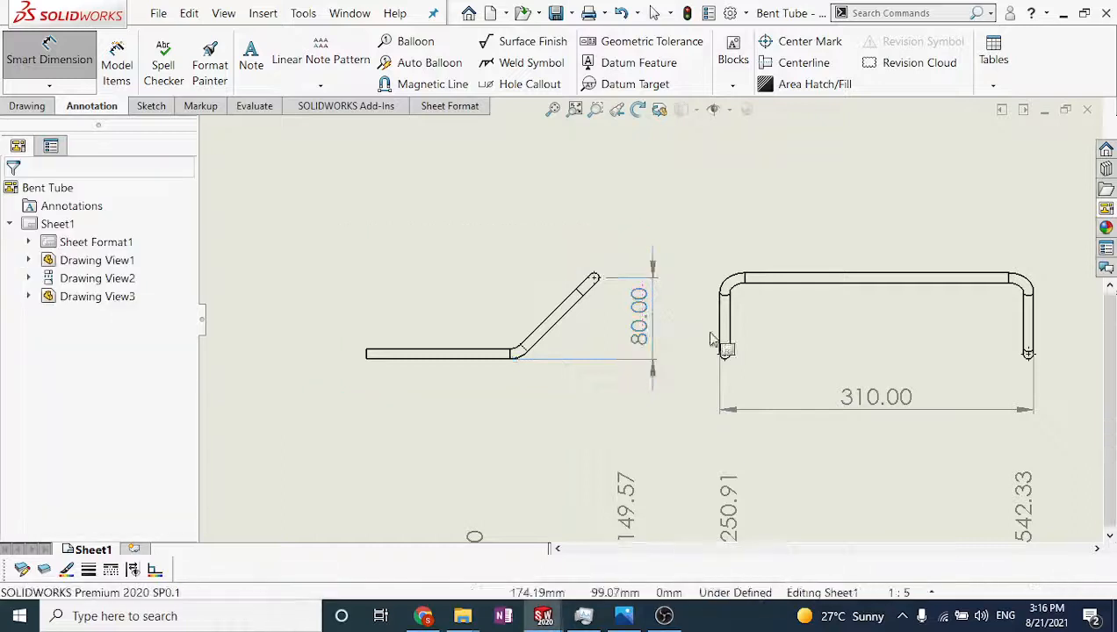
pyautogui.scroll(5, 754, 303)
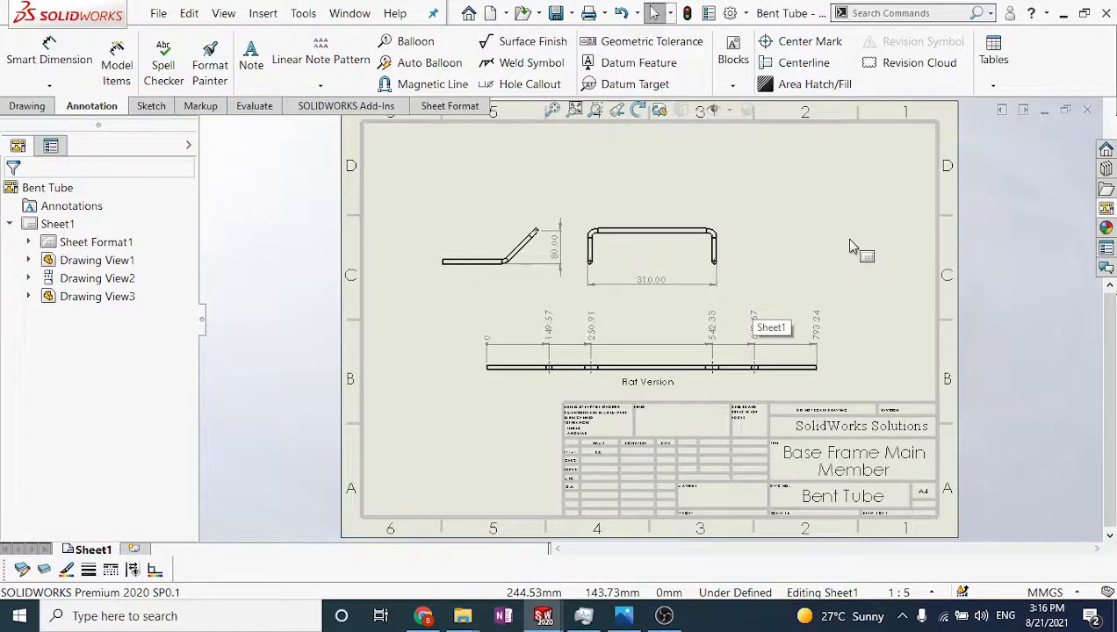